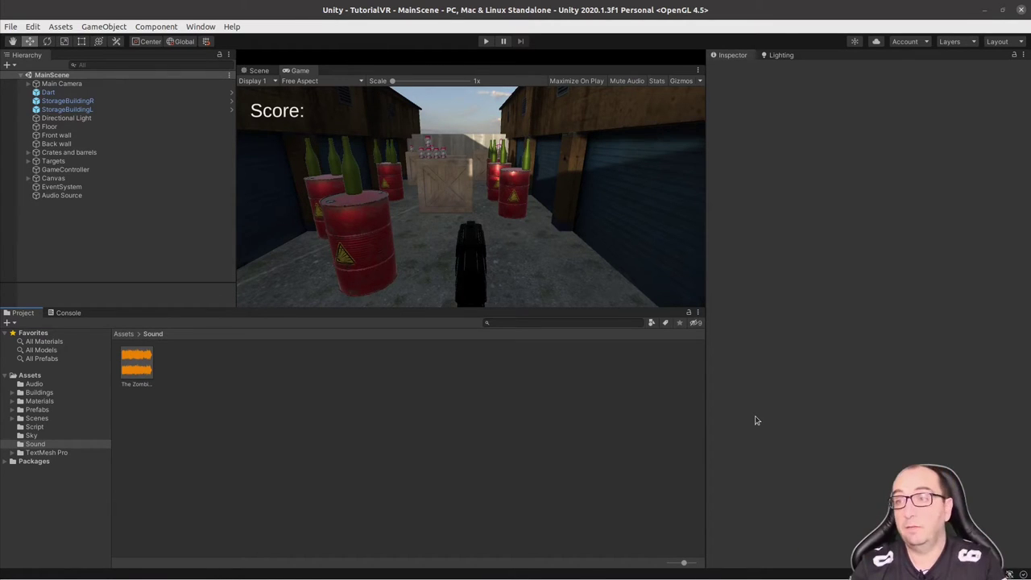
Enlarge the Game view by making it taller and wider
click(415, 306)
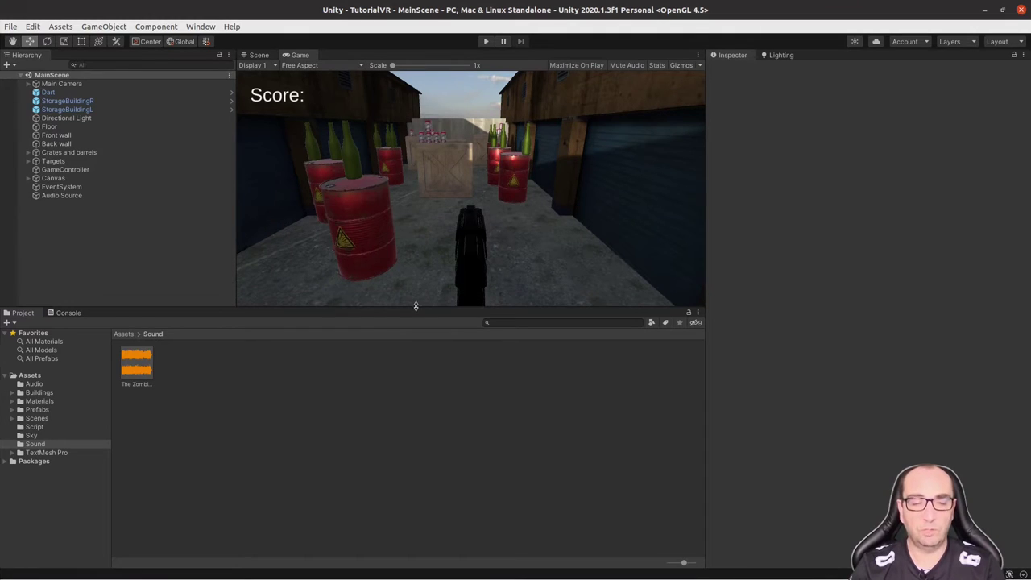
drag(416, 306, 416, 390)
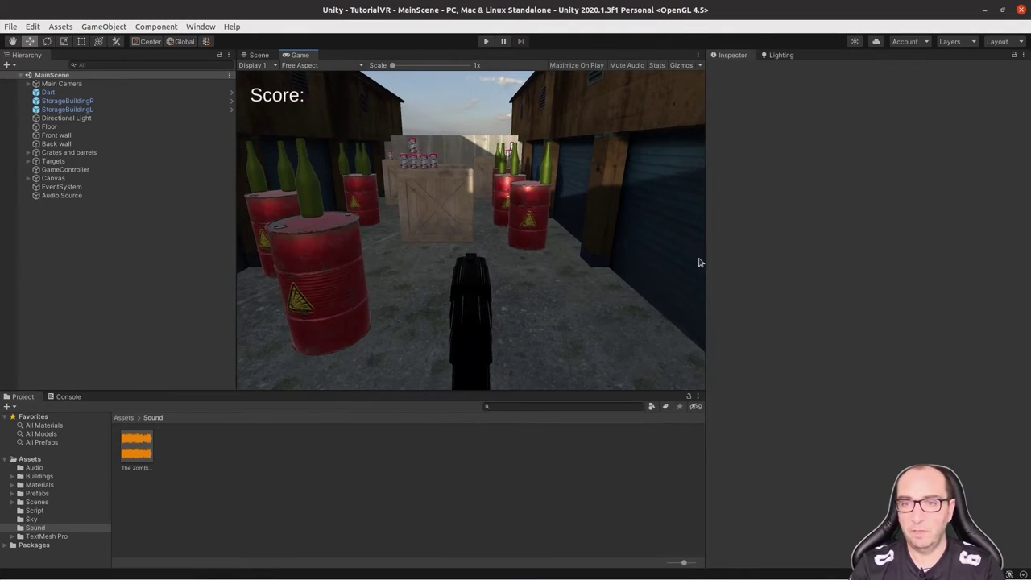
drag(708, 262, 744, 258)
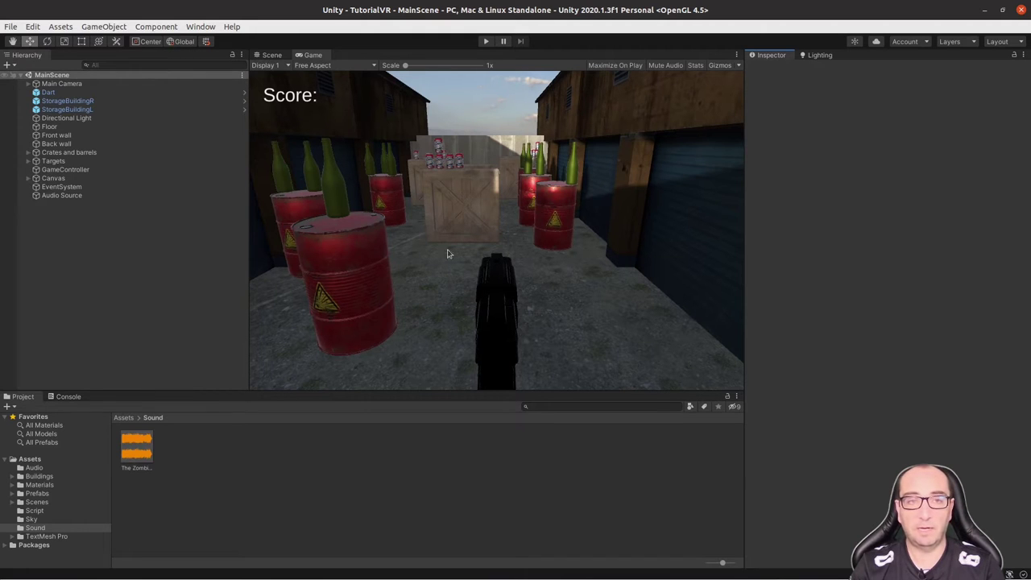
Bring up Build Settings from the File menu and select Android as the platform
click(11, 27)
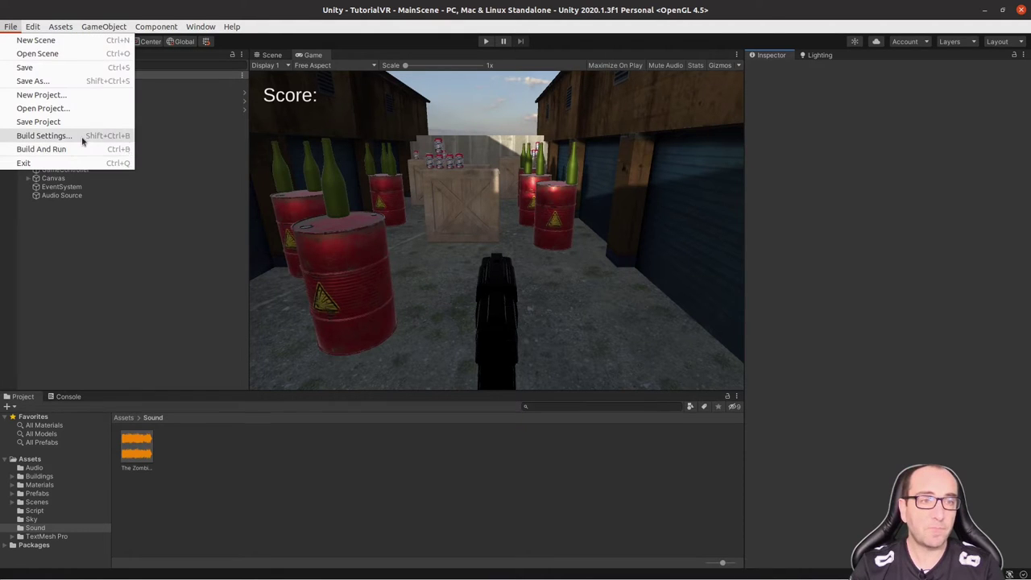
click(44, 135)
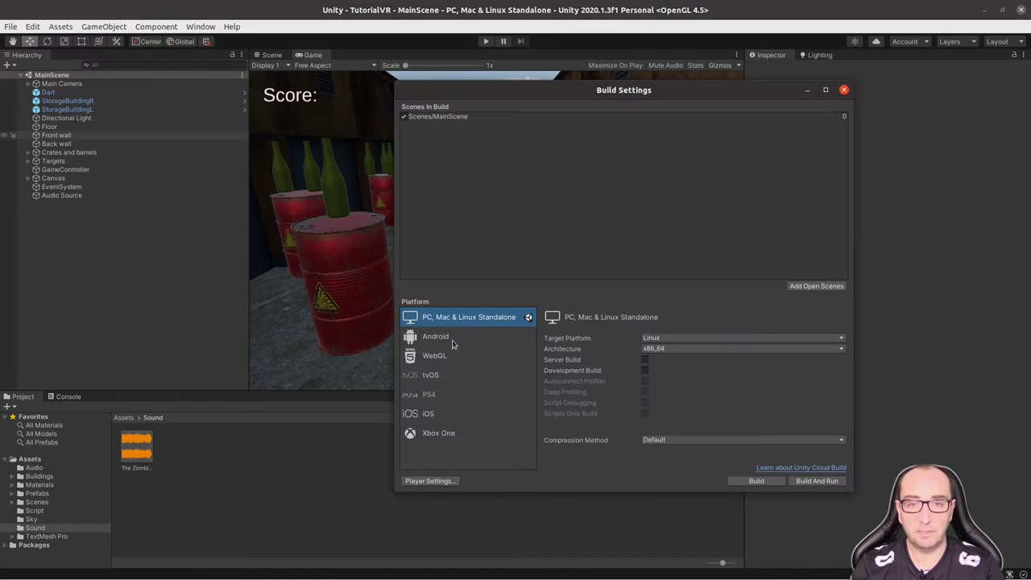
click(451, 325)
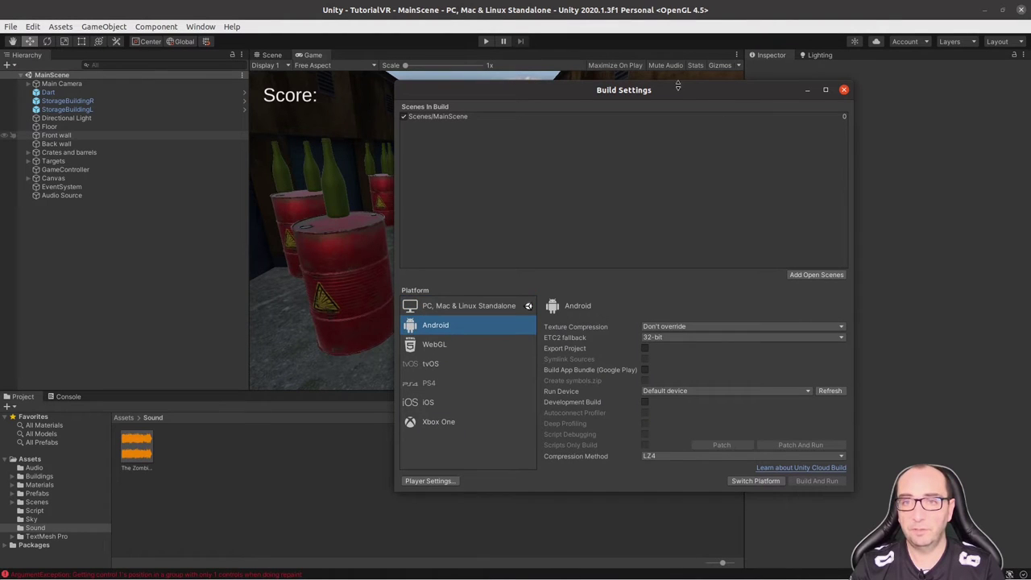
Shift the Build Settings window left, then close it once the target is Android
drag(677, 91, 560, 84)
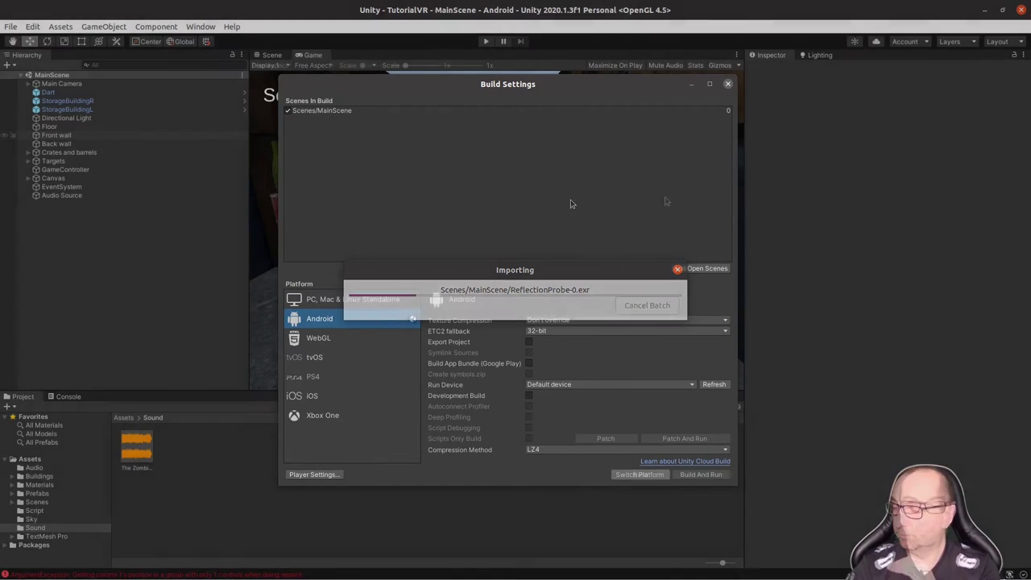
click(728, 86)
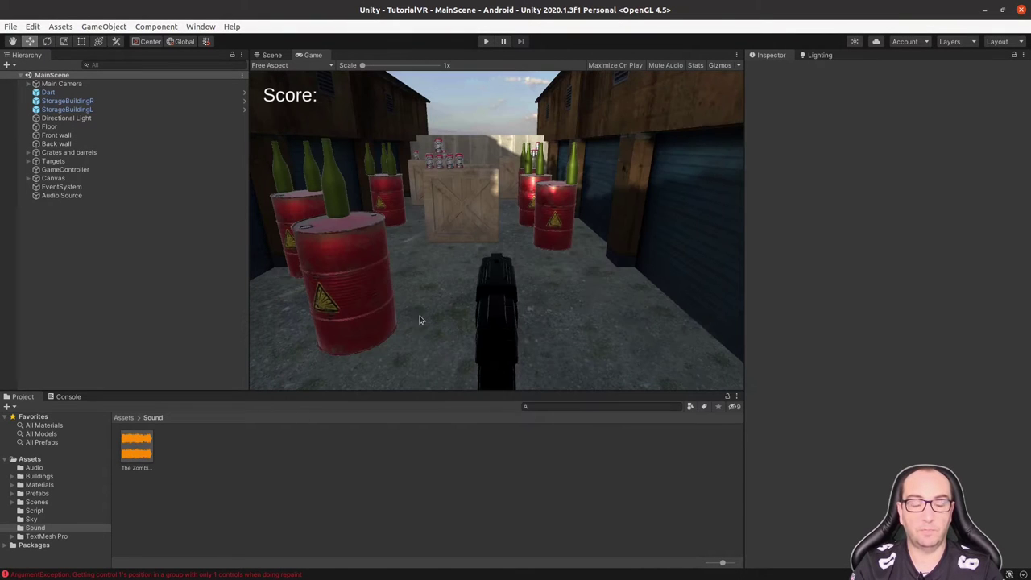
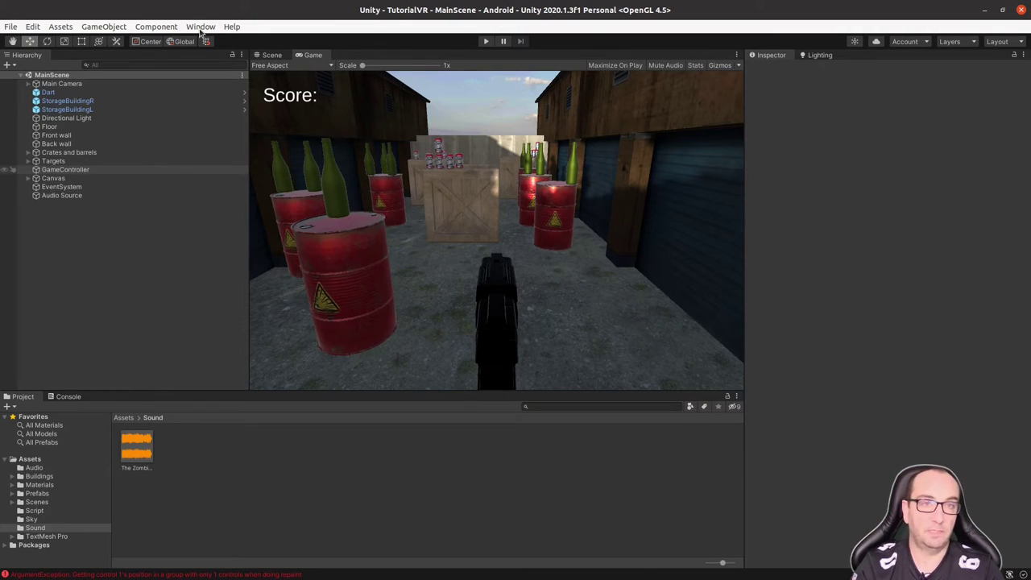
Open the Package Manager and search My Assets for the Oculus Integration asset
click(200, 29)
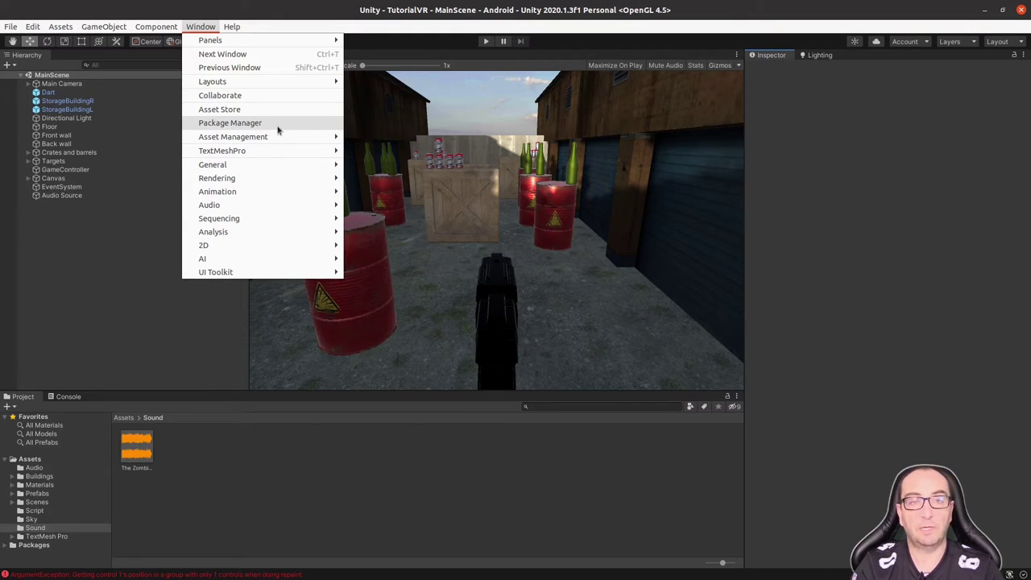
click(278, 125)
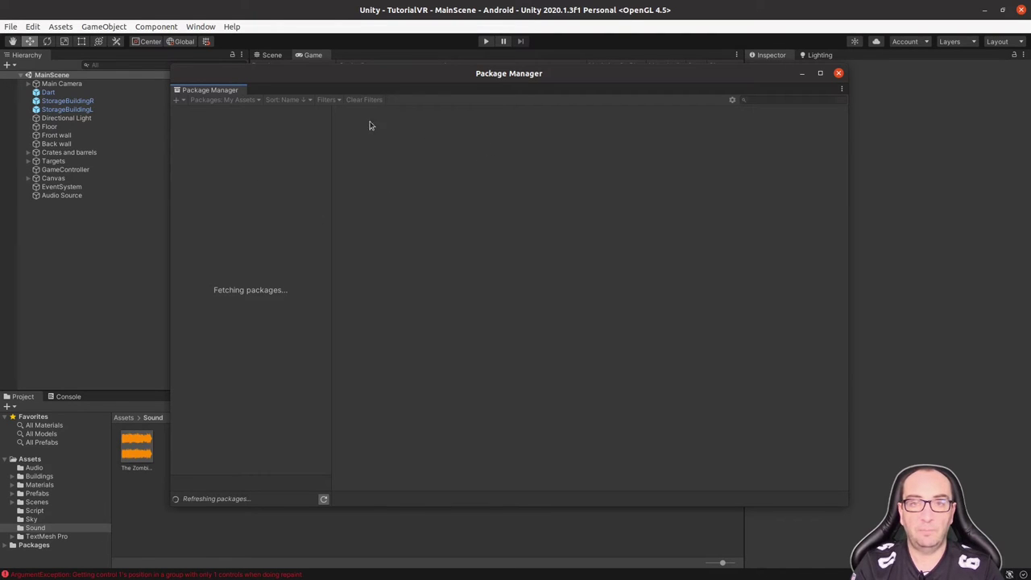
click(787, 98)
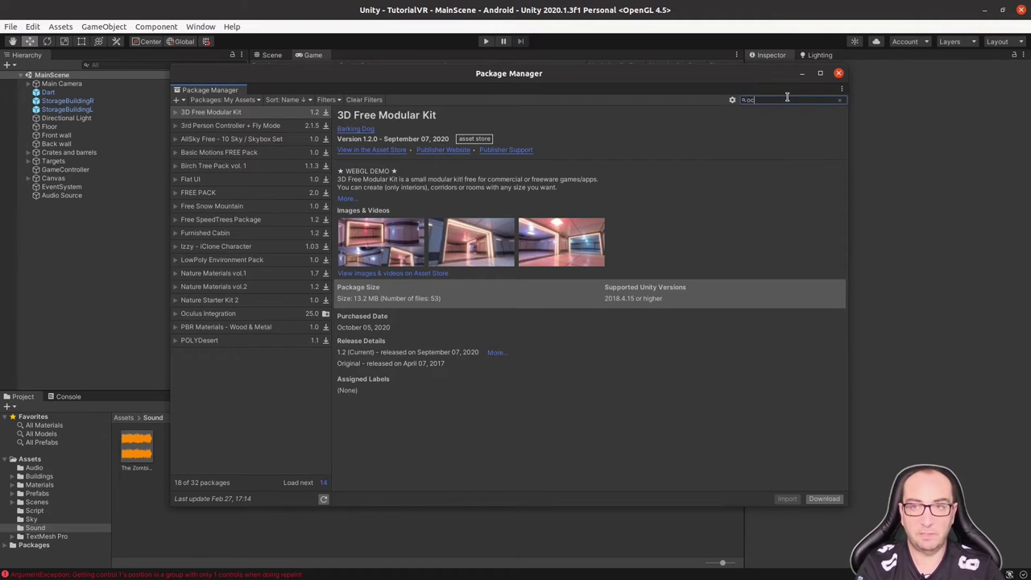
text(ulu)
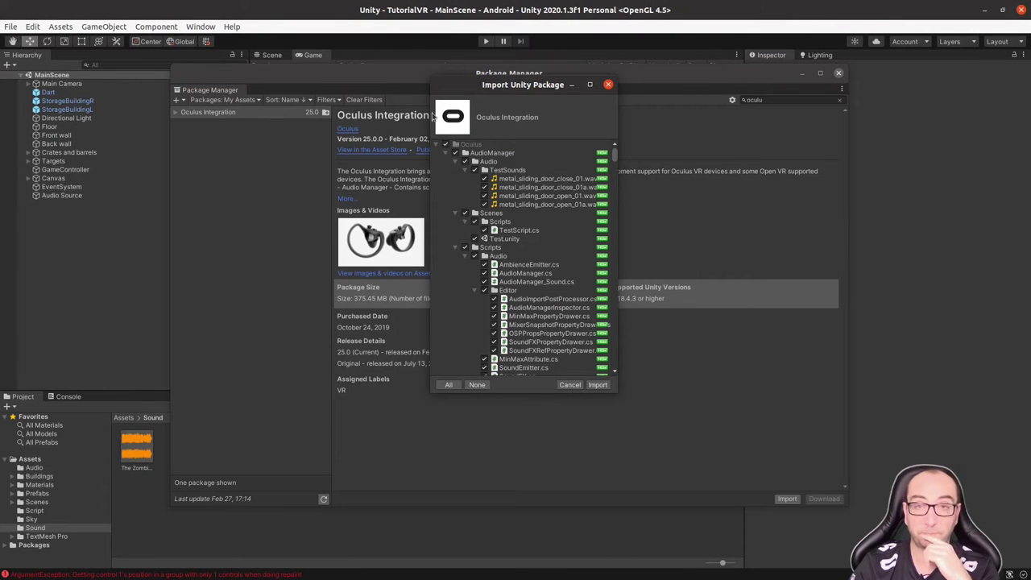
Enlarge the import dialog and collapse the AudioManager, Avatar, LipSync, Platform, SampleFramework, Spatializer and VR folders
drag(475, 85, 365, 79)
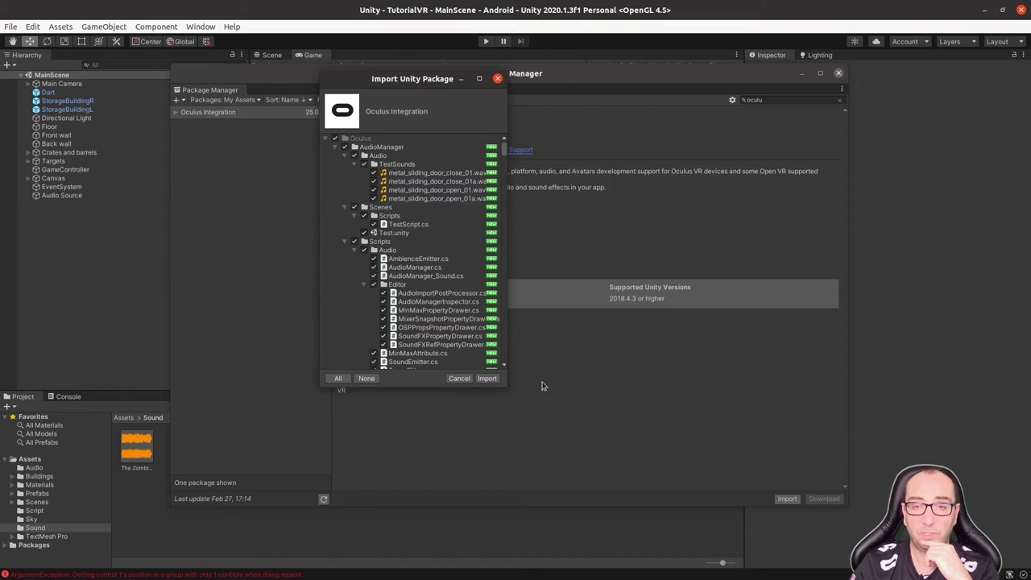
drag(506, 384, 762, 506)
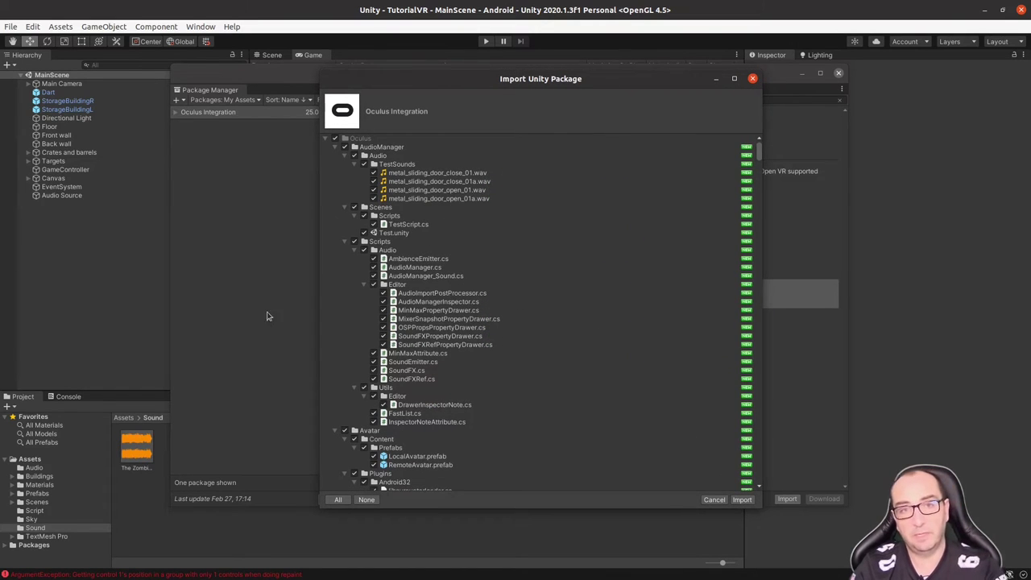
click(334, 154)
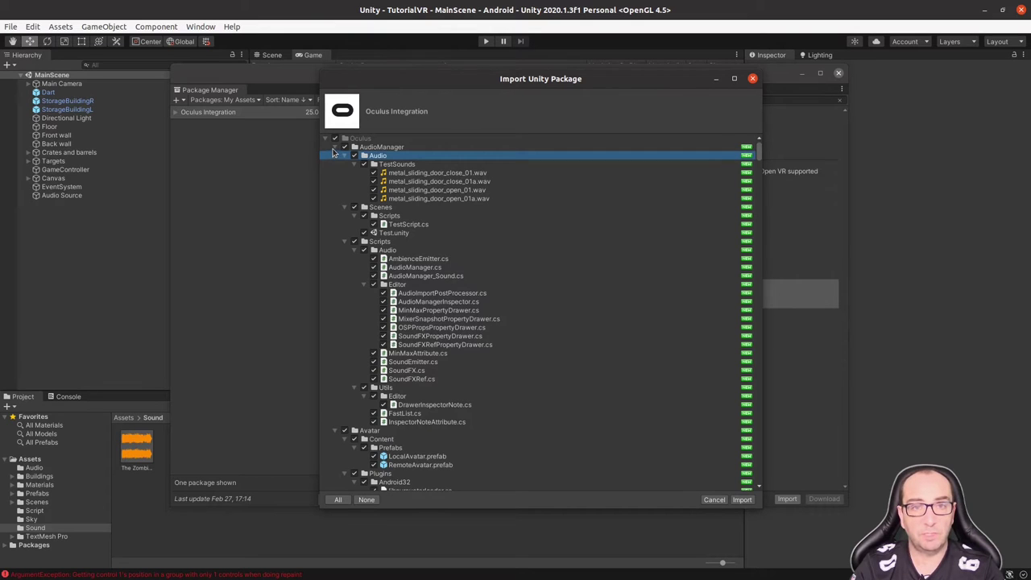
click(335, 149)
click(335, 156)
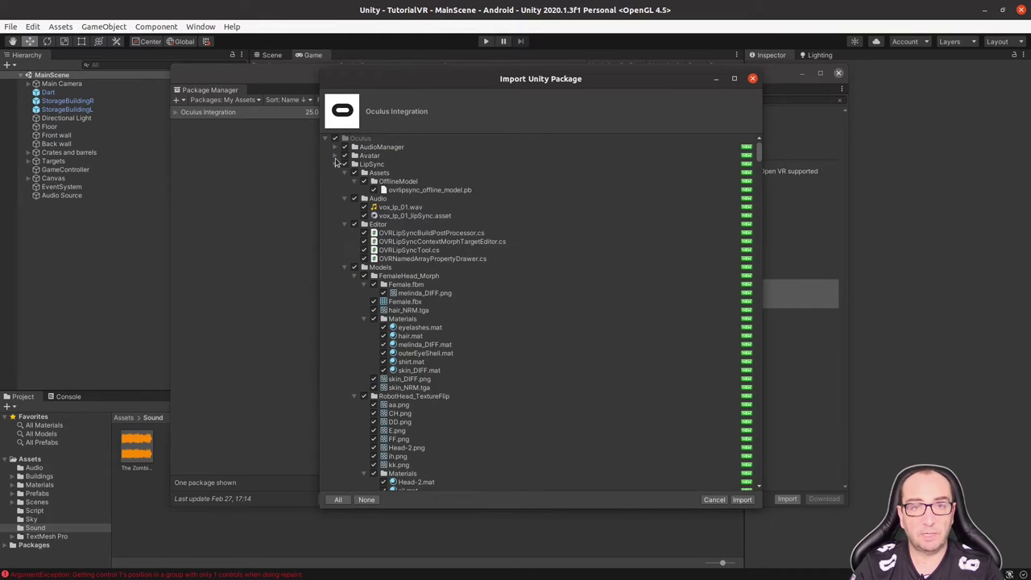
click(335, 165)
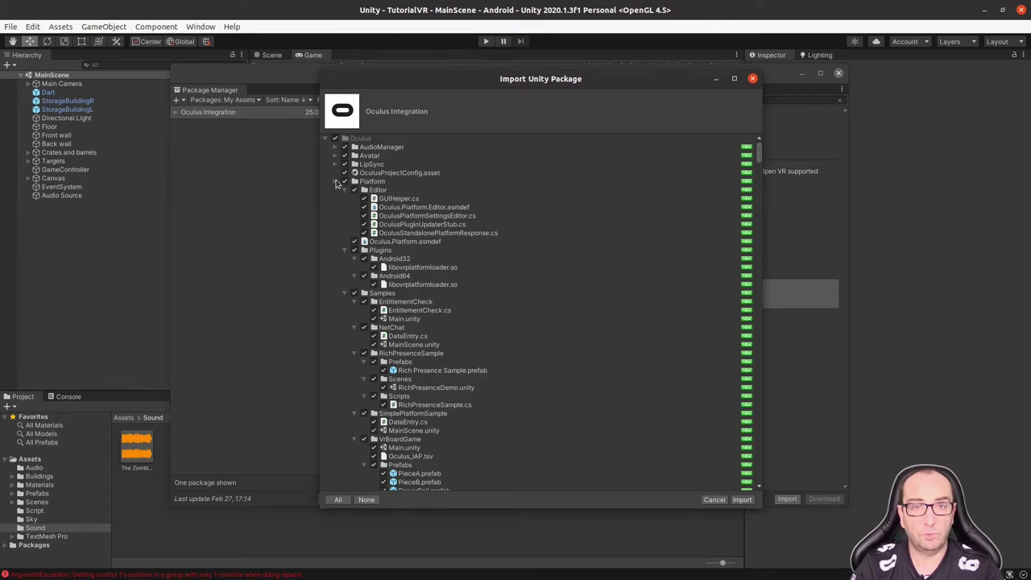
click(335, 182)
click(335, 191)
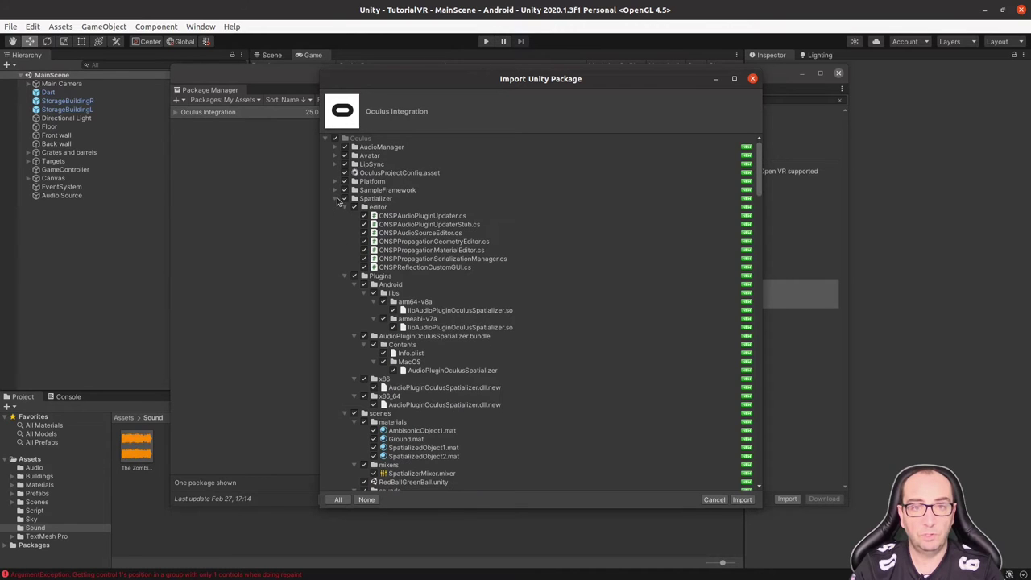
click(335, 199)
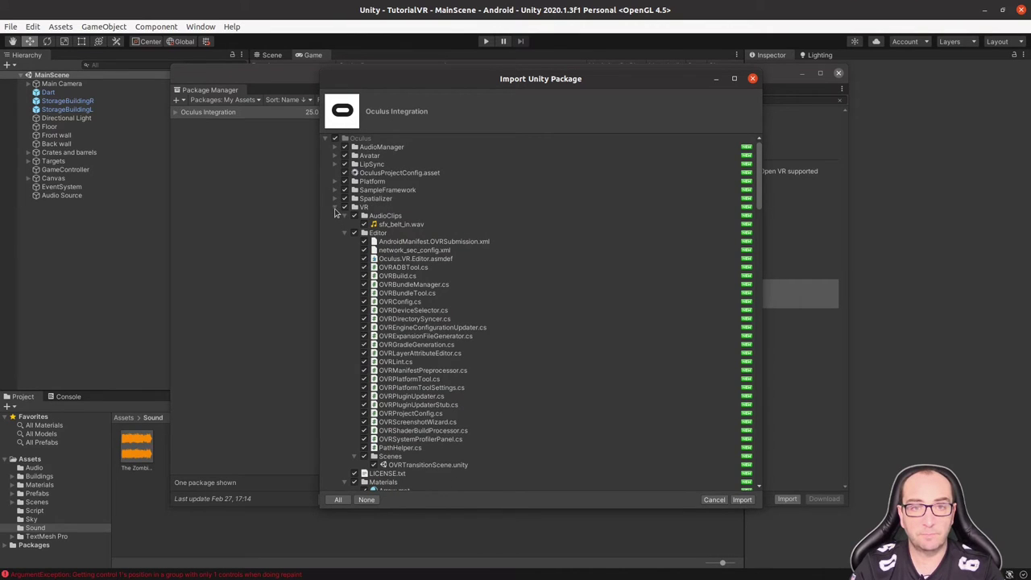
click(335, 208)
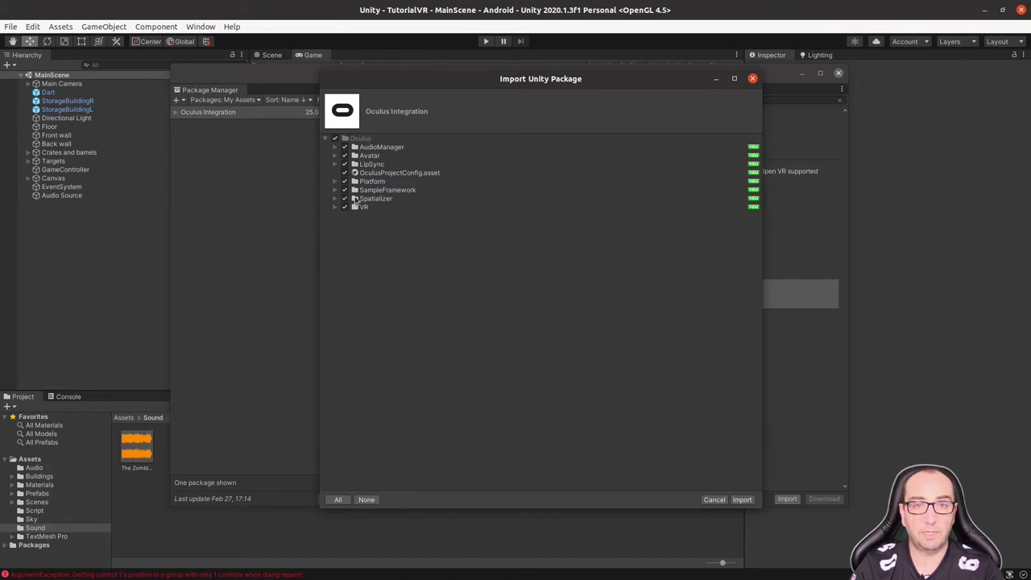
Uncheck Spatializer, LipSync, Avatar and AudioManager, then import the remaining Oculus Integration files
click(344, 199)
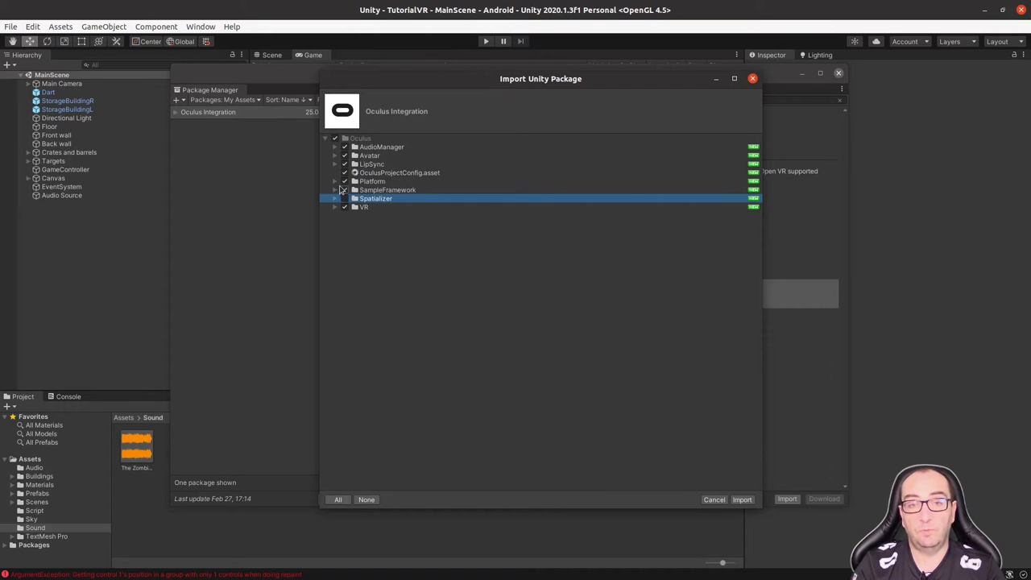
click(335, 191)
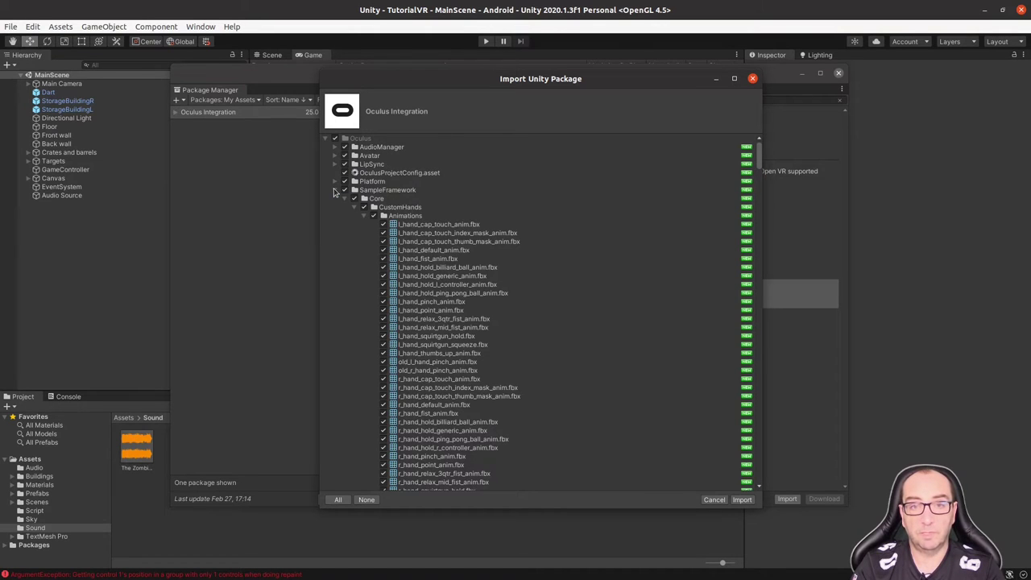
click(335, 190)
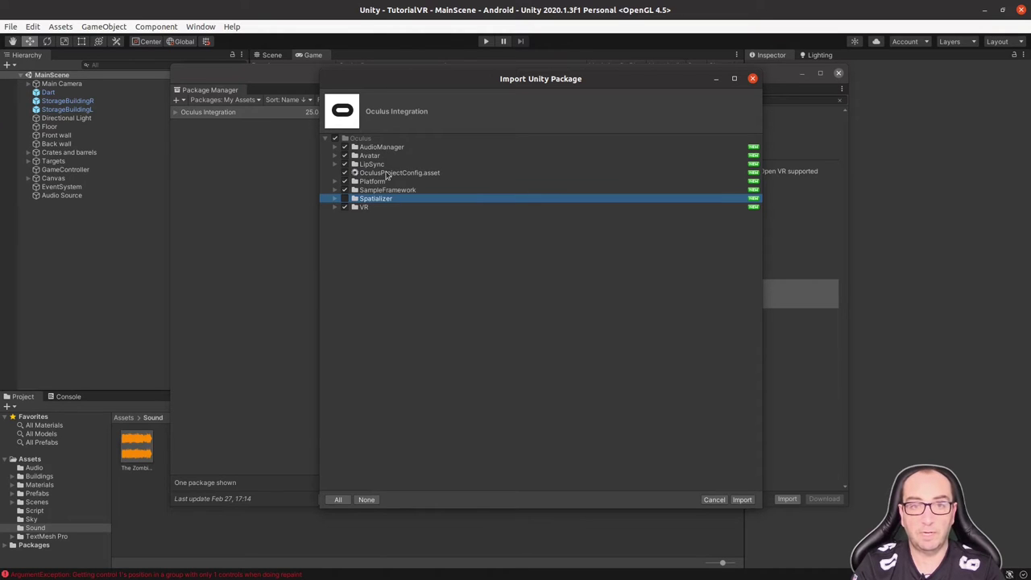
click(345, 164)
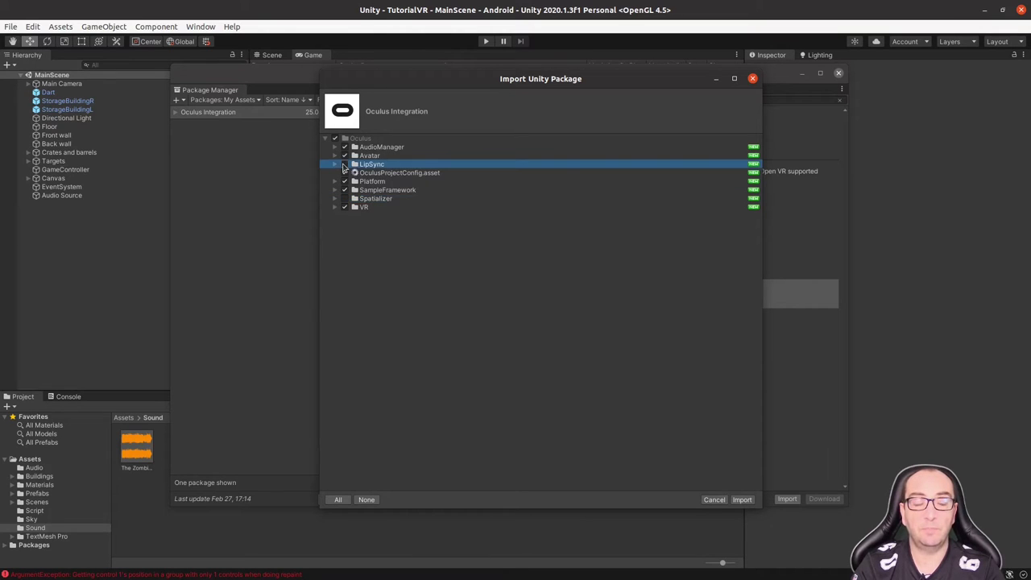
click(344, 155)
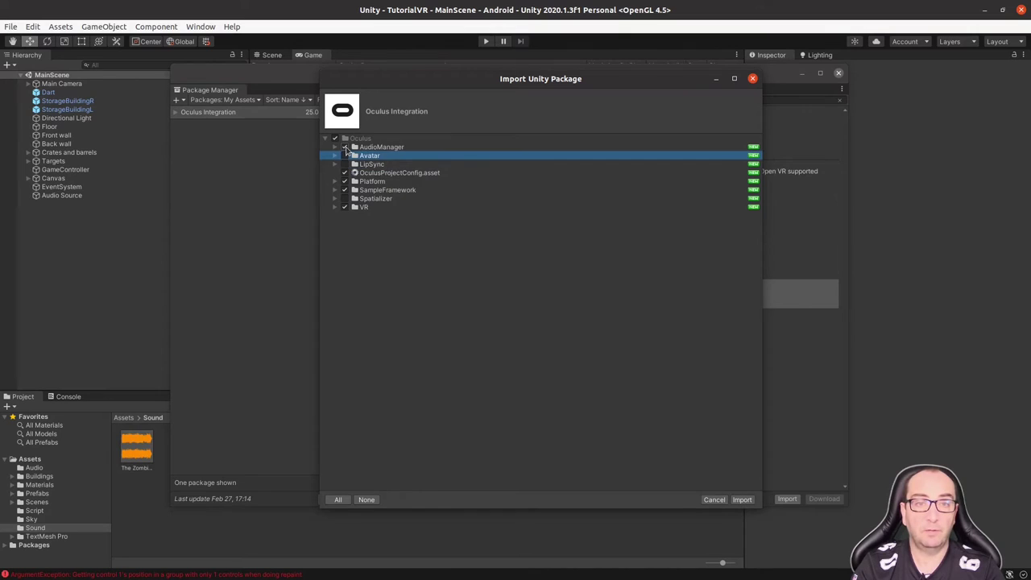
click(345, 146)
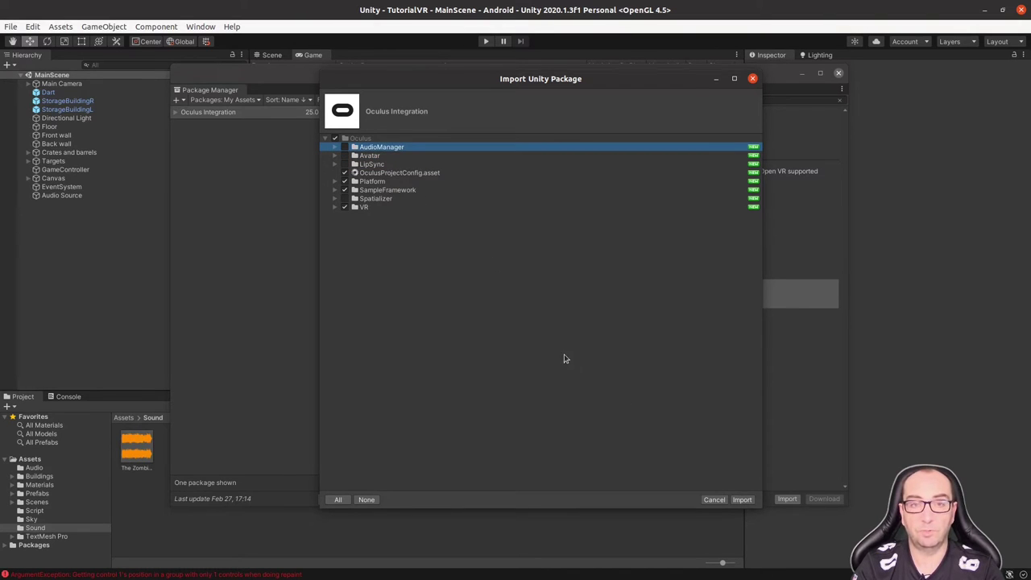
click(742, 500)
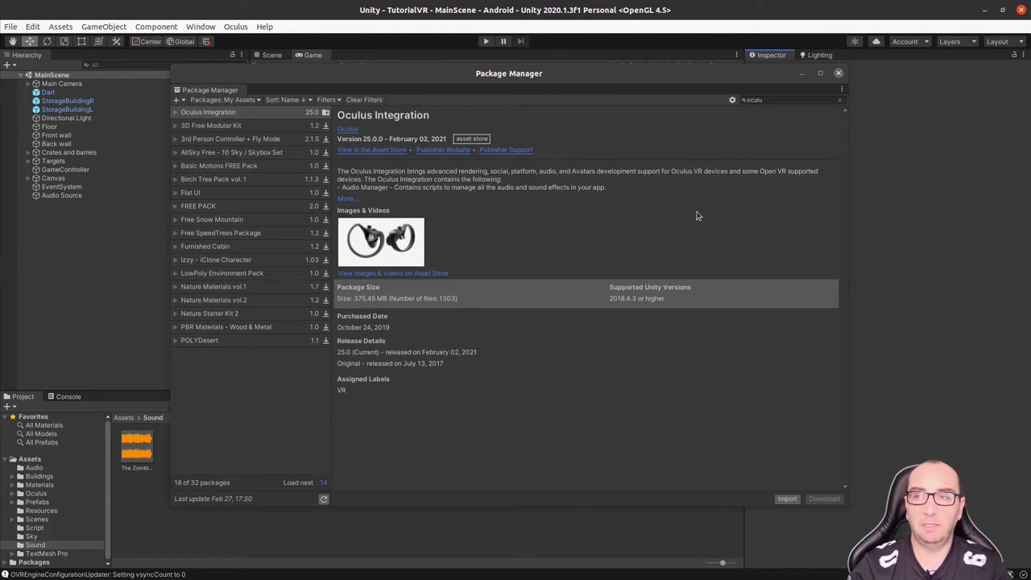
Once the Oculus import finishes, open the 'Packages: My Assets' source dropdown
click(246, 101)
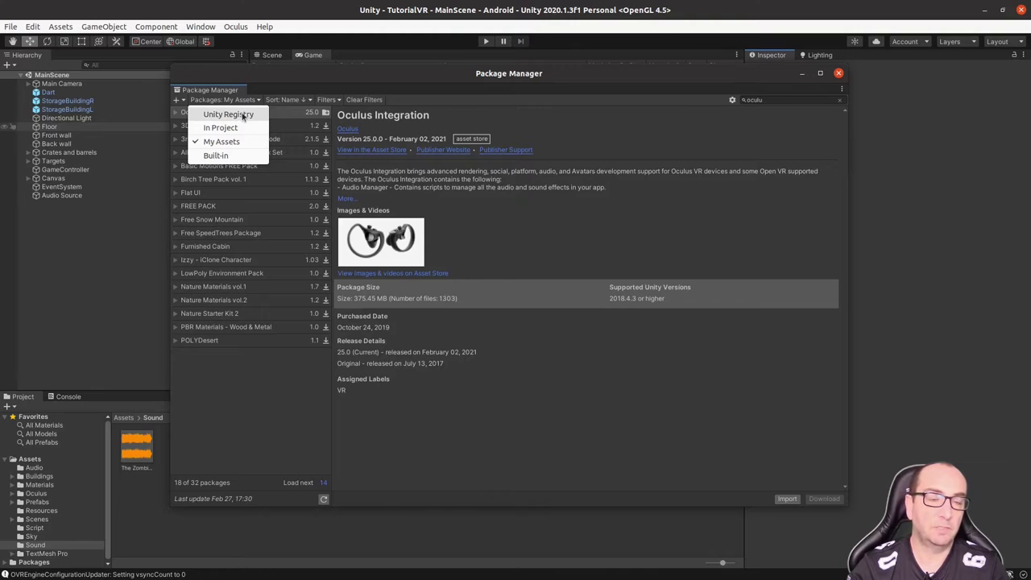
Search the Unity Registry for 'XR' and reveal all available XR Plugin Management versions
click(242, 114)
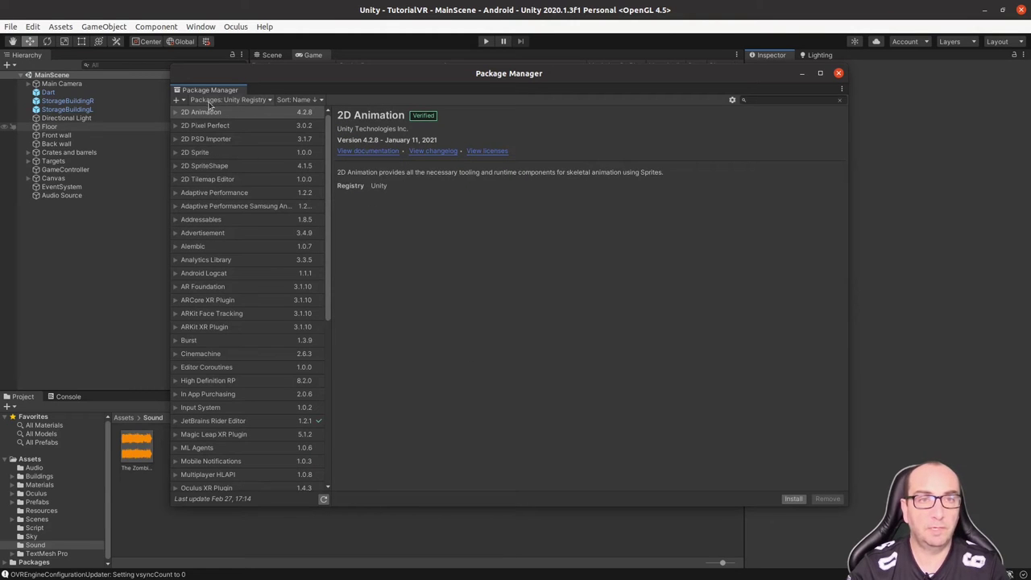
click(762, 99)
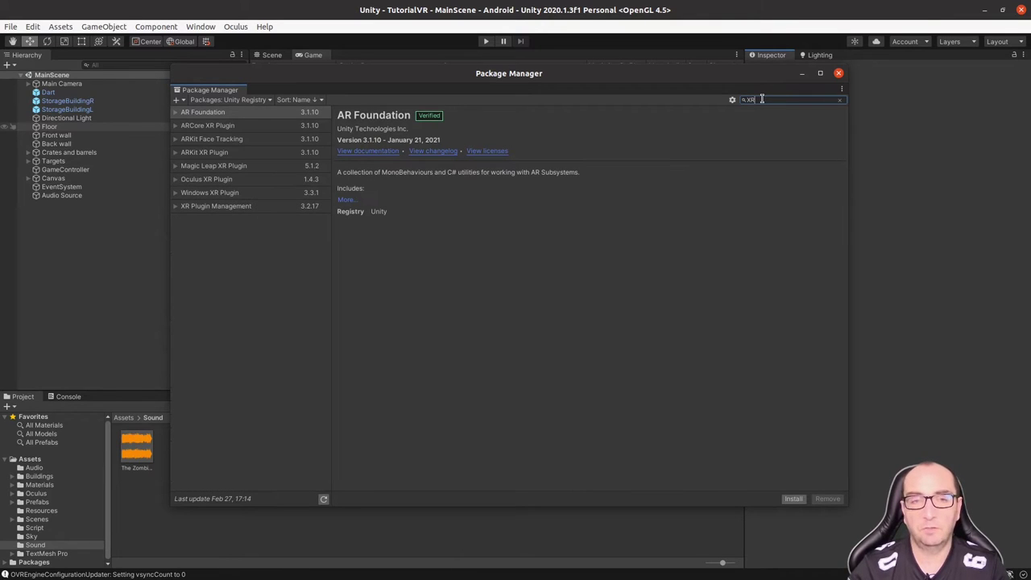
click(238, 208)
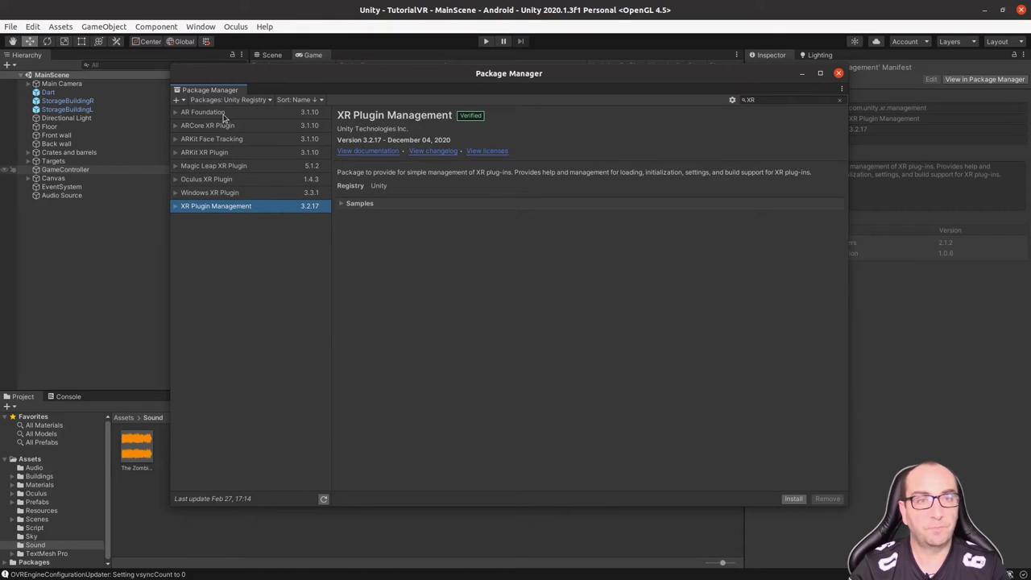
click(224, 181)
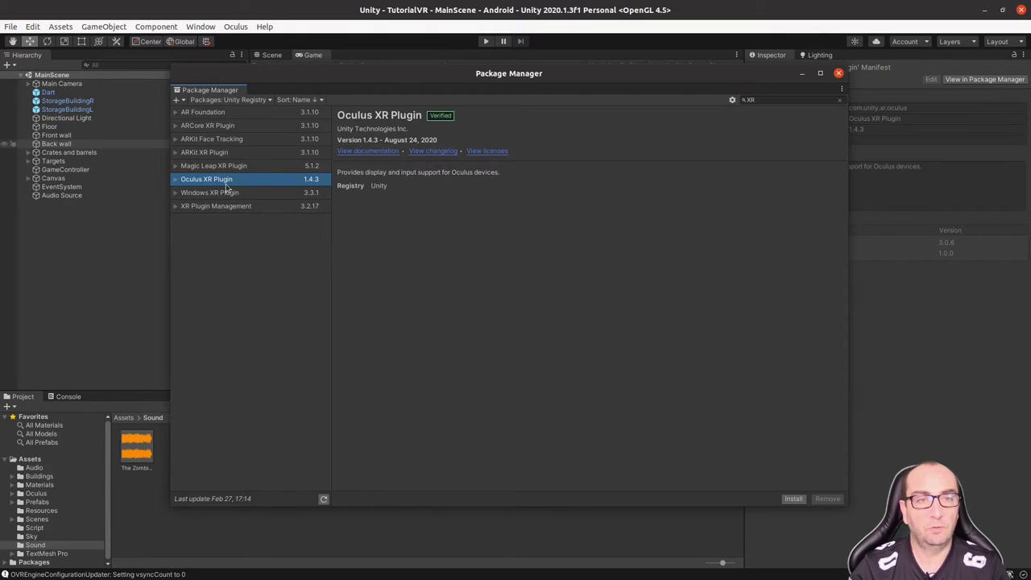
click(242, 209)
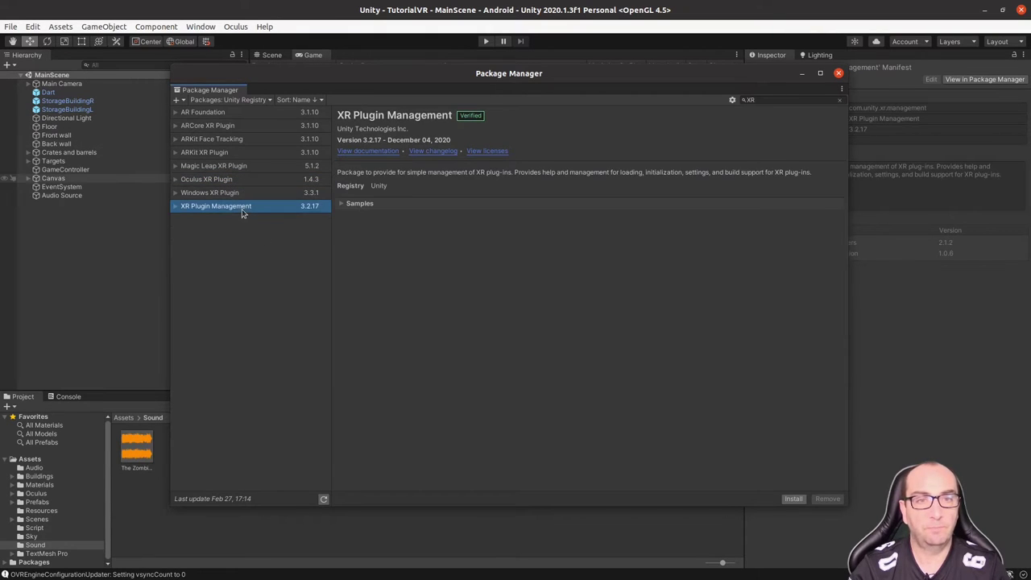
click(176, 207)
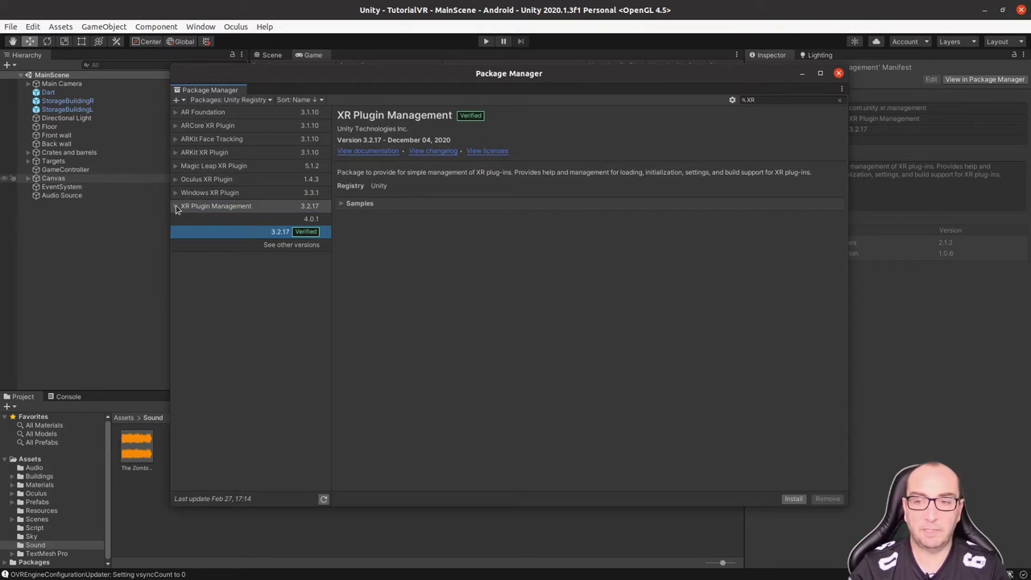
click(289, 244)
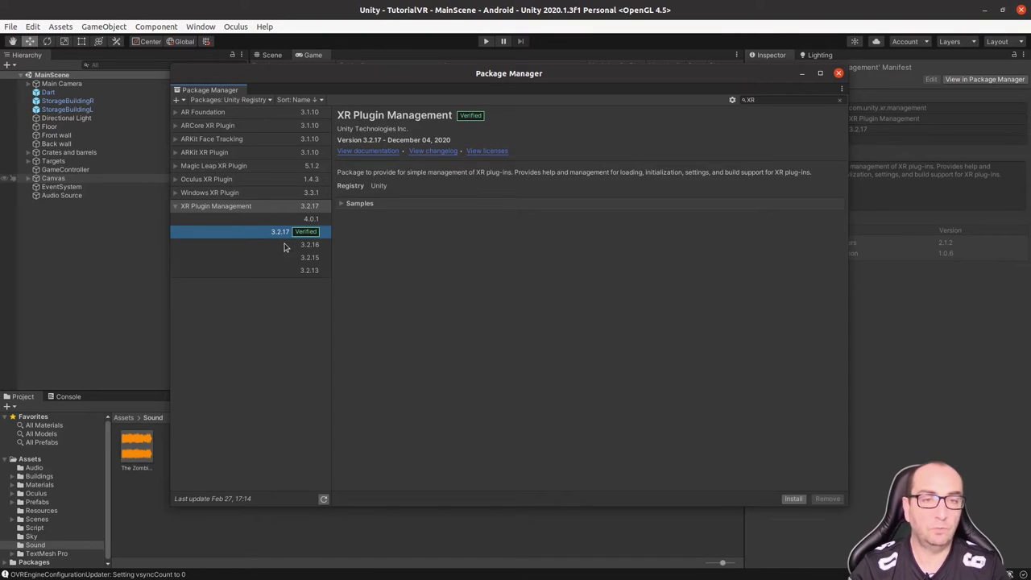
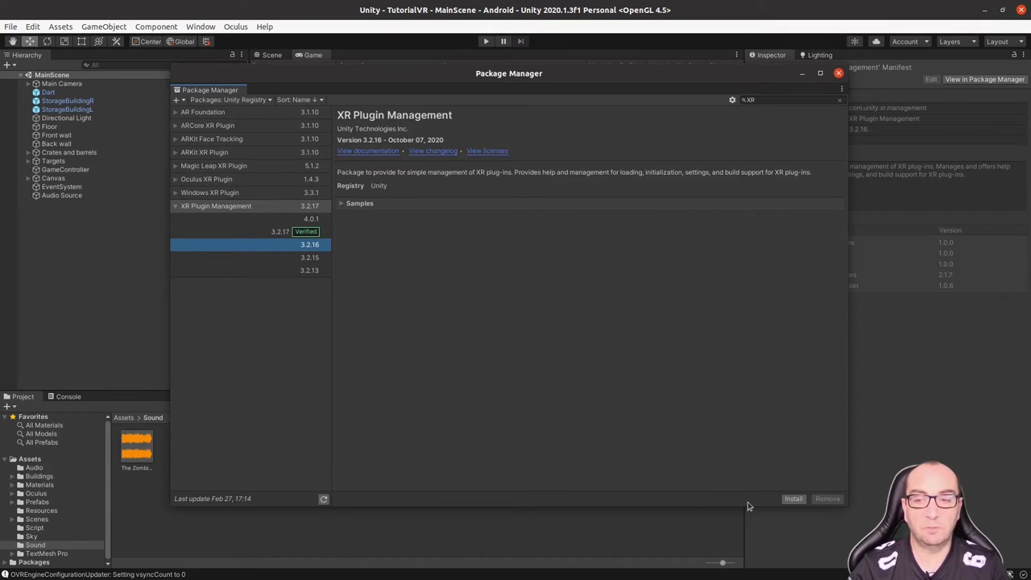
Install XR Plugin Management 3.2.16, then the Oculus XR Plugin at version 1.4.3
click(790, 500)
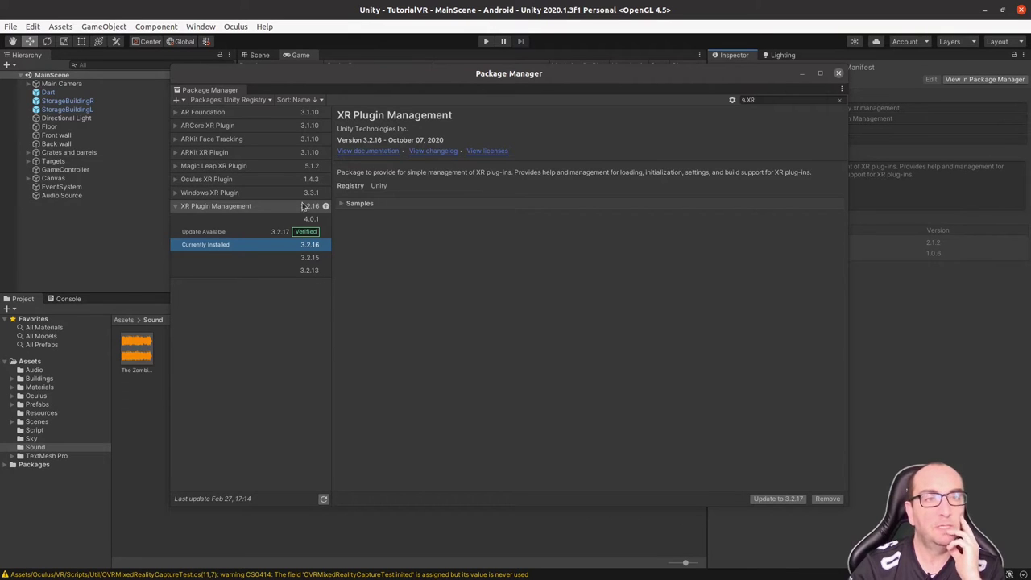
click(246, 180)
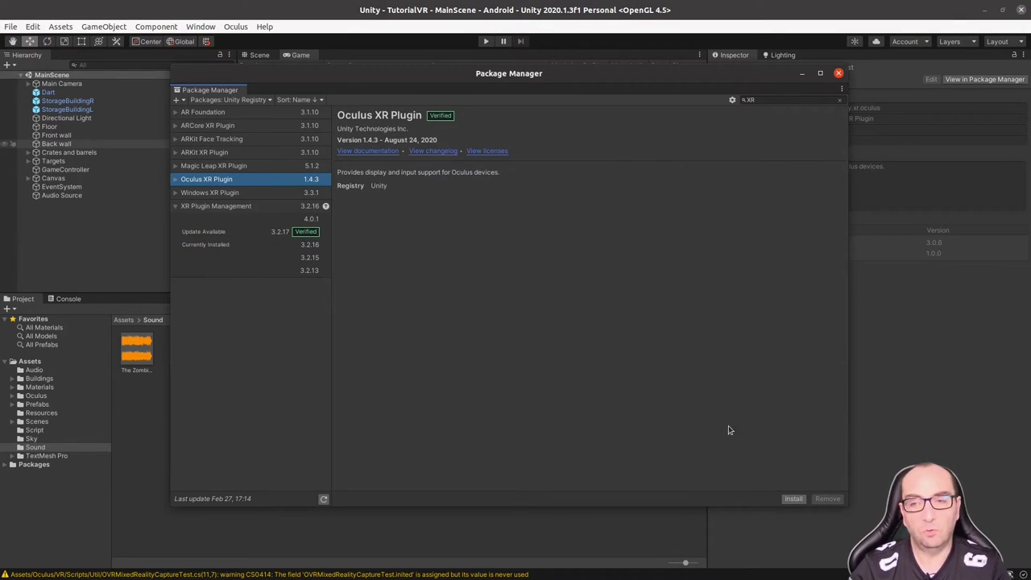
click(176, 181)
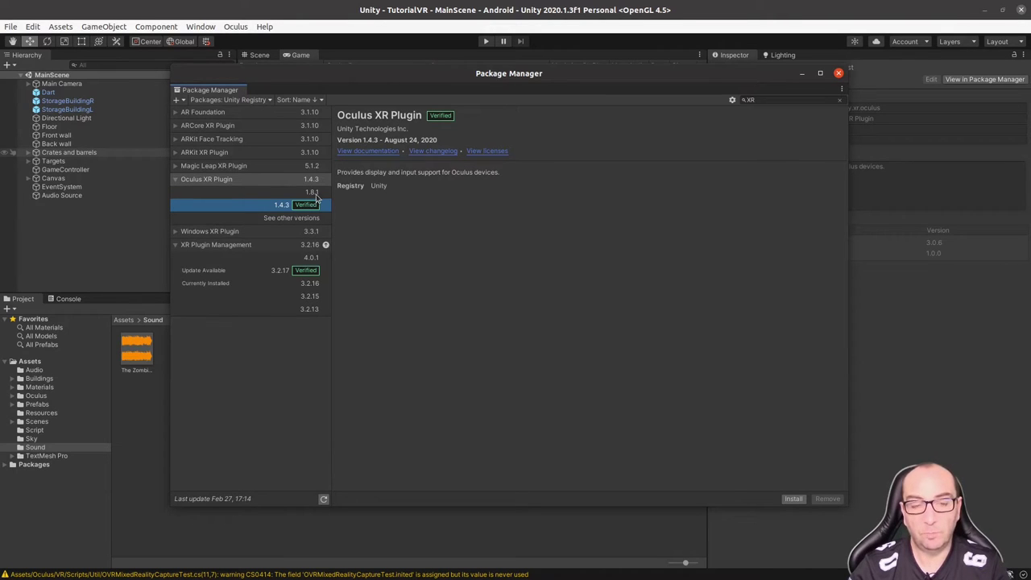
click(797, 499)
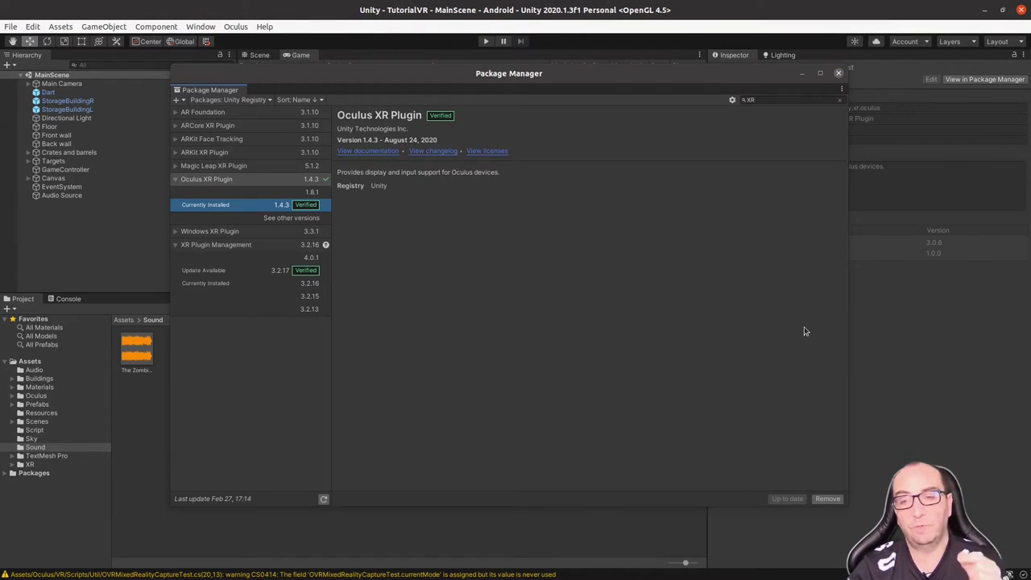
Close Package Manager and make the Game view taller and wider
click(838, 73)
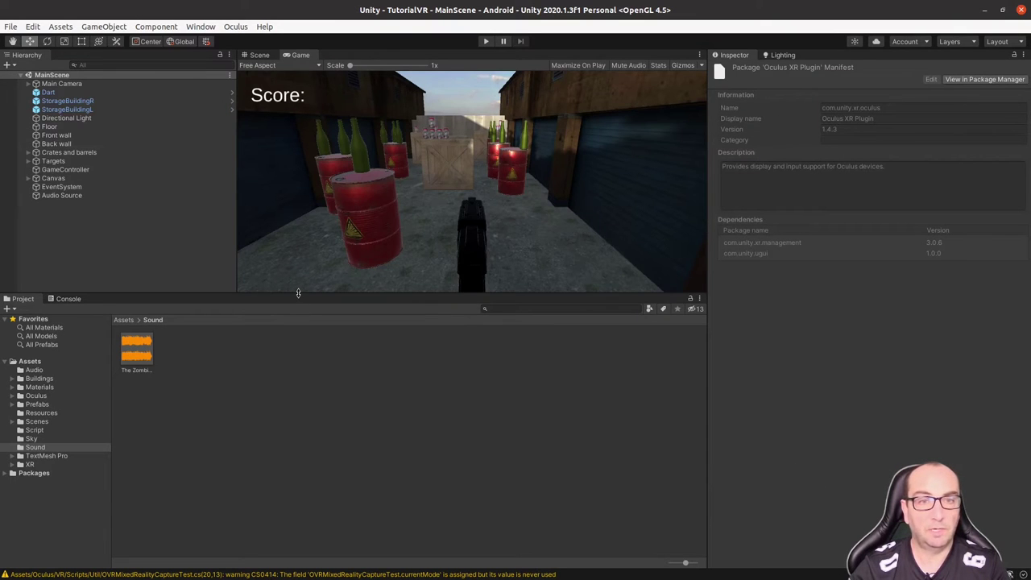
drag(298, 293, 298, 398)
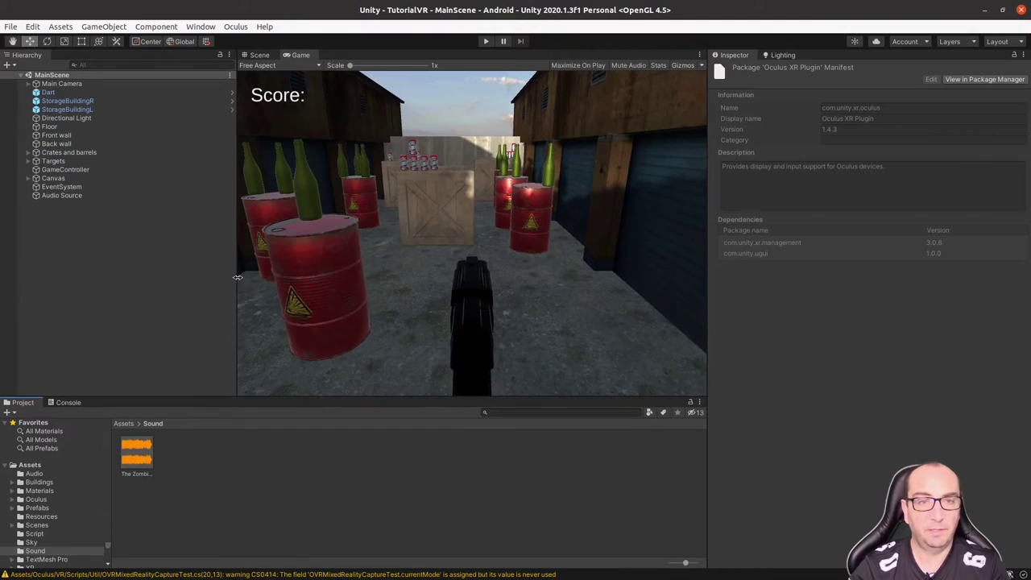
drag(238, 277, 187, 278)
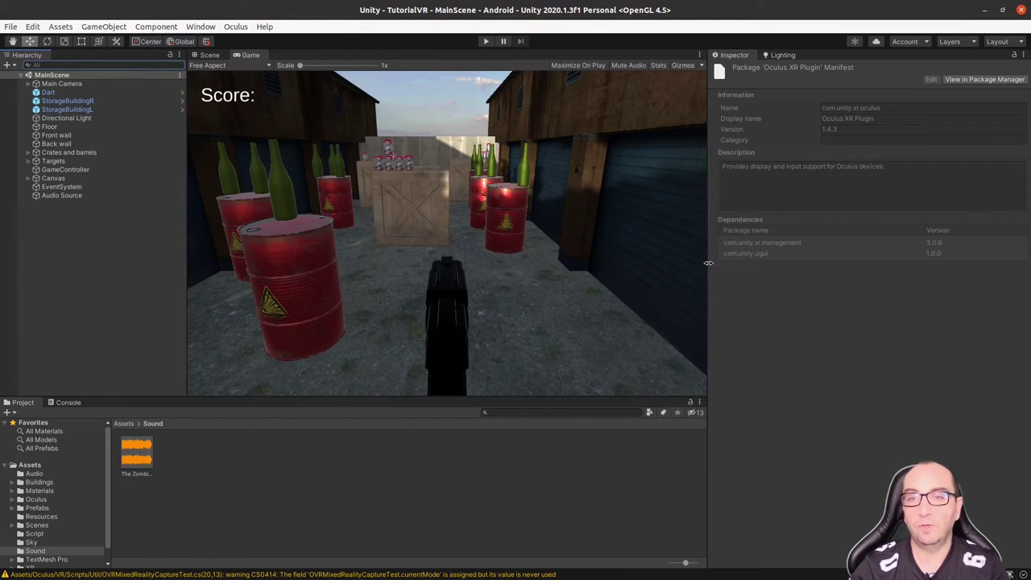
Open the Player settings via File > Build Settings with Android as the platform
click(11, 30)
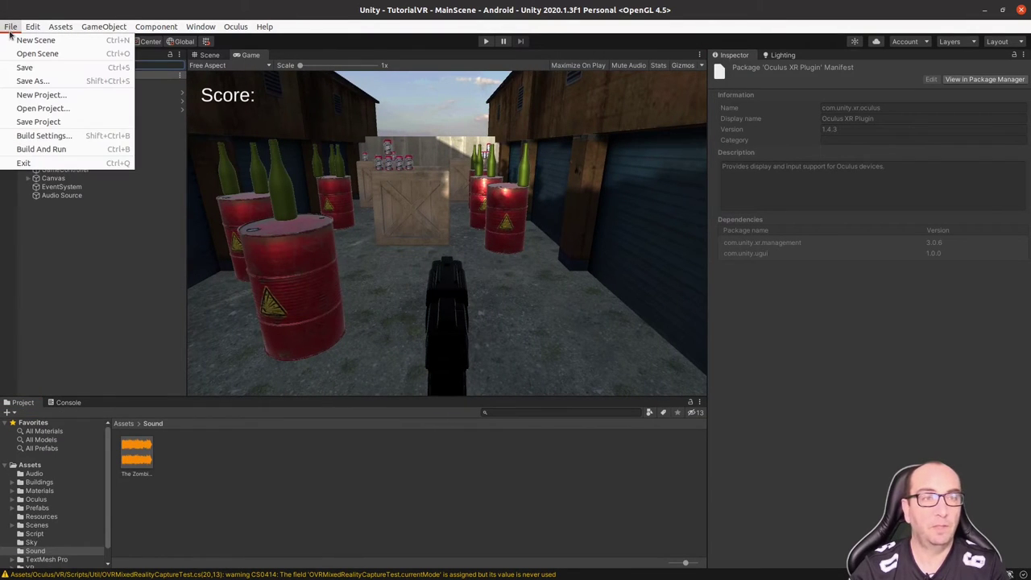
click(73, 138)
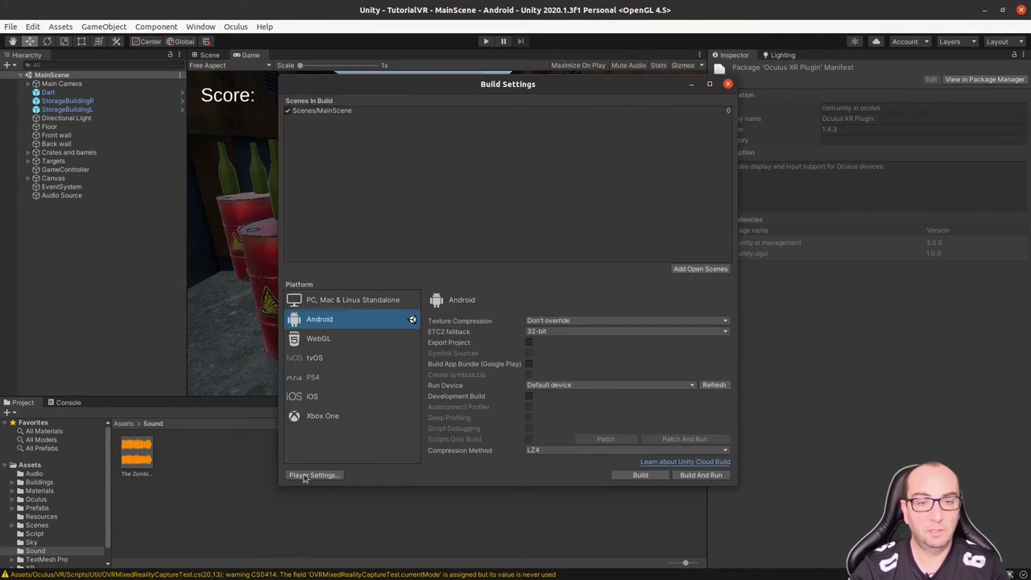
click(315, 476)
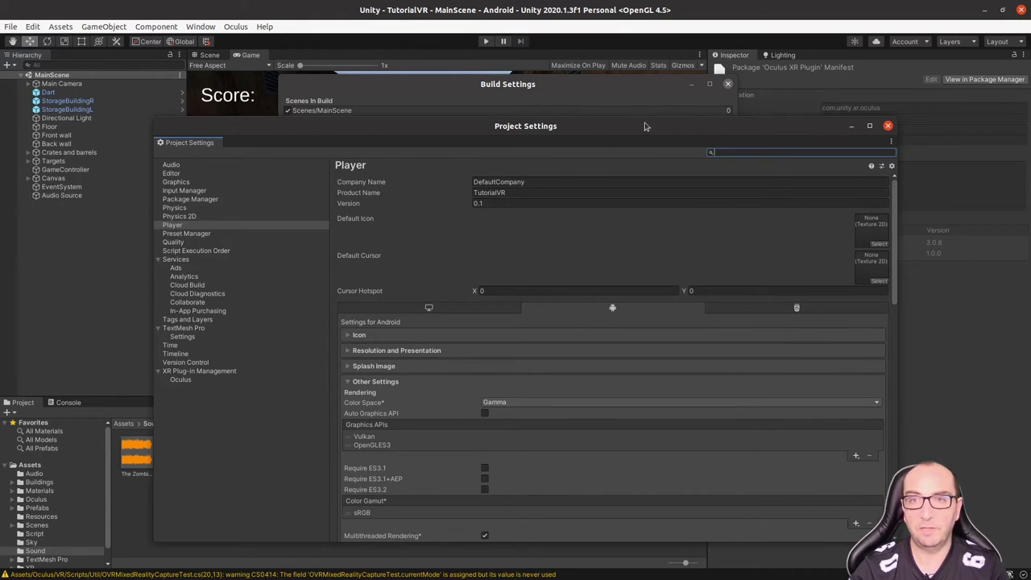
Change the company name from DefaultCompany to KISA
drag(580, 129, 573, 86)
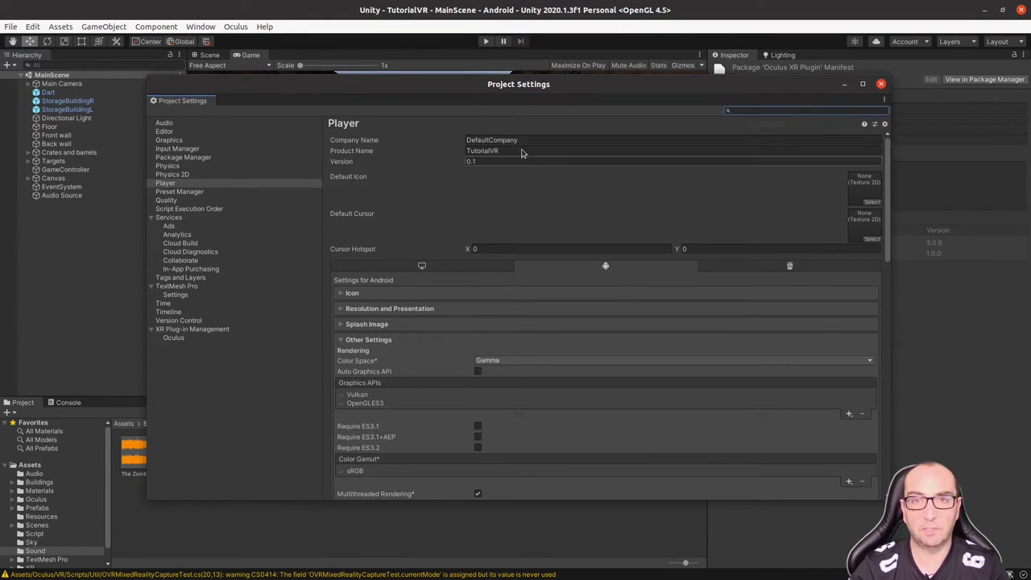
click(524, 141)
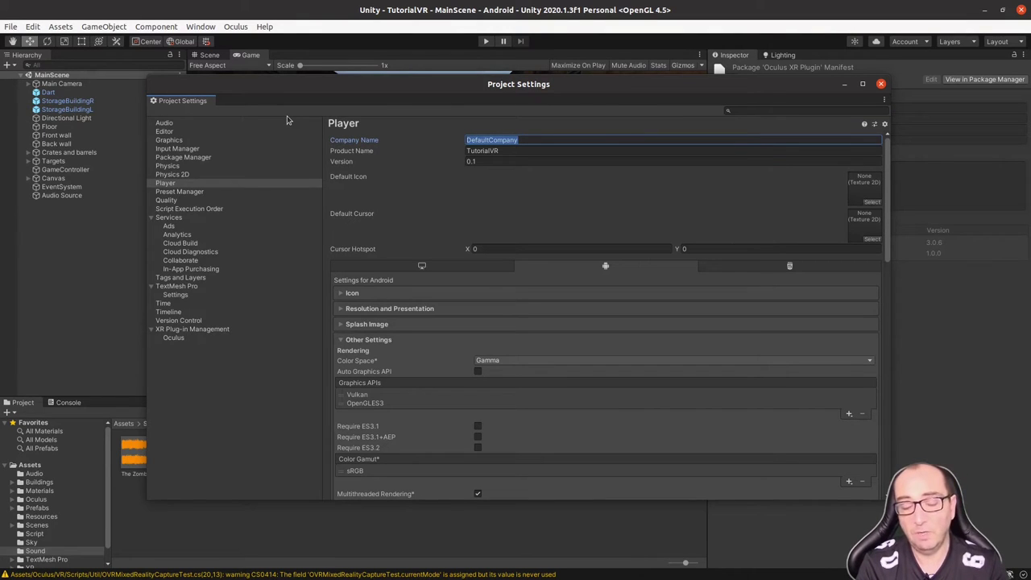
text(KISA)
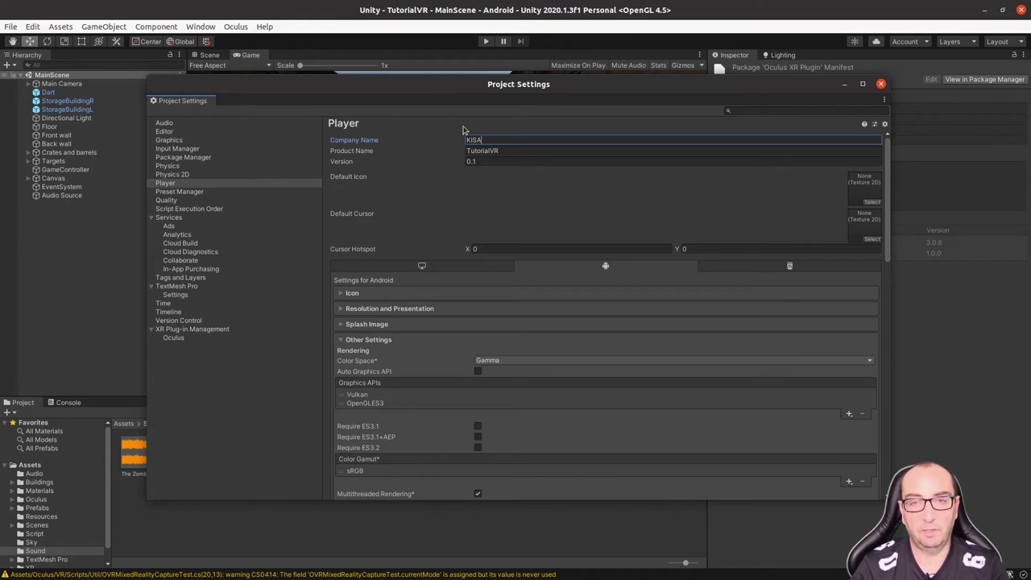
click(498, 150)
Rename the product from TutorialVR to MiniShooter, then select the Package Name text
click(498, 150)
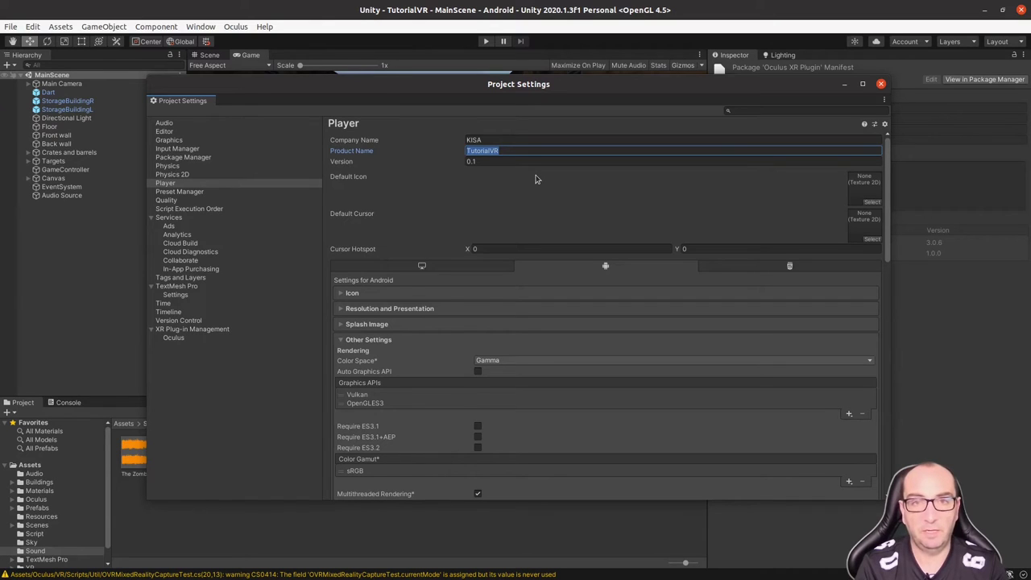
text(M)
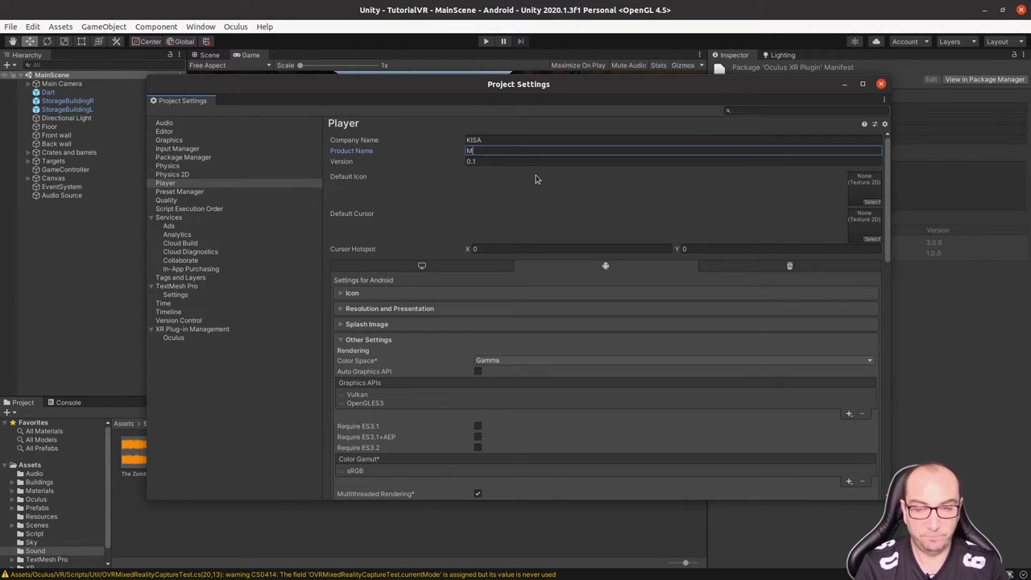
text(iniShooter)
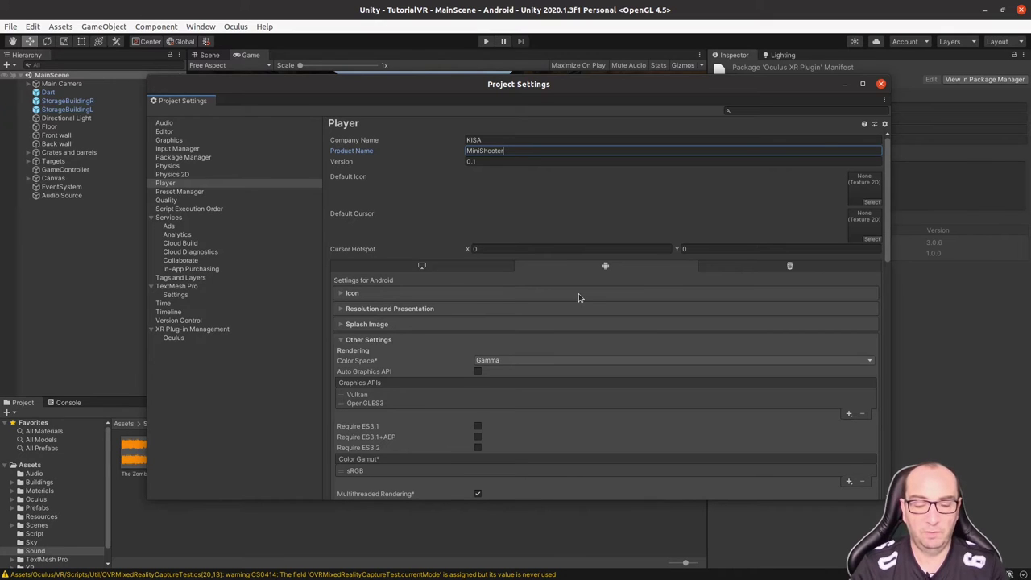
scroll(476, 300, down, 2)
scroll(476, 300, down, 2)
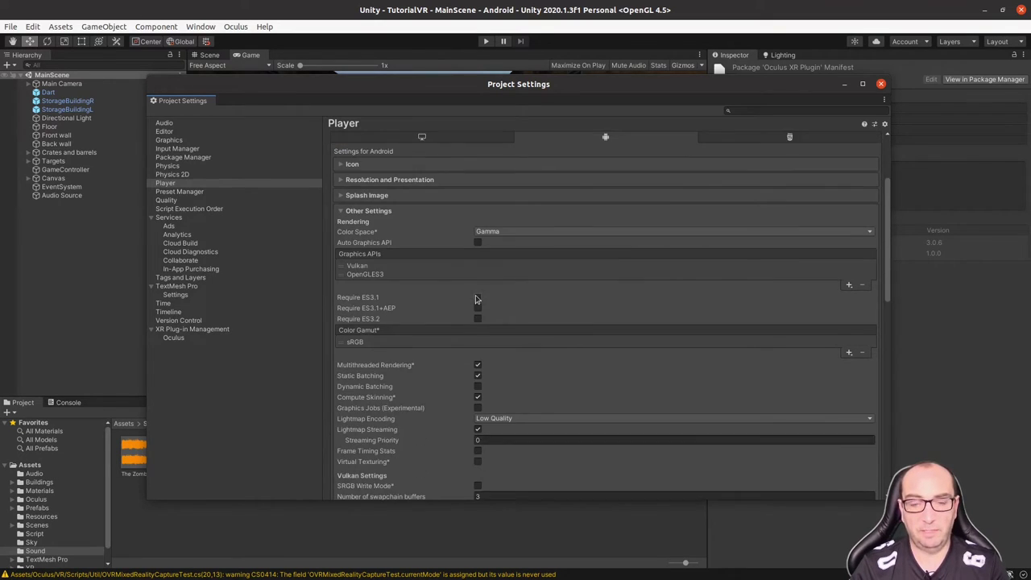
scroll(476, 300, down, 2)
scroll(476, 300, down, 2)
scroll(476, 300, down, 2)
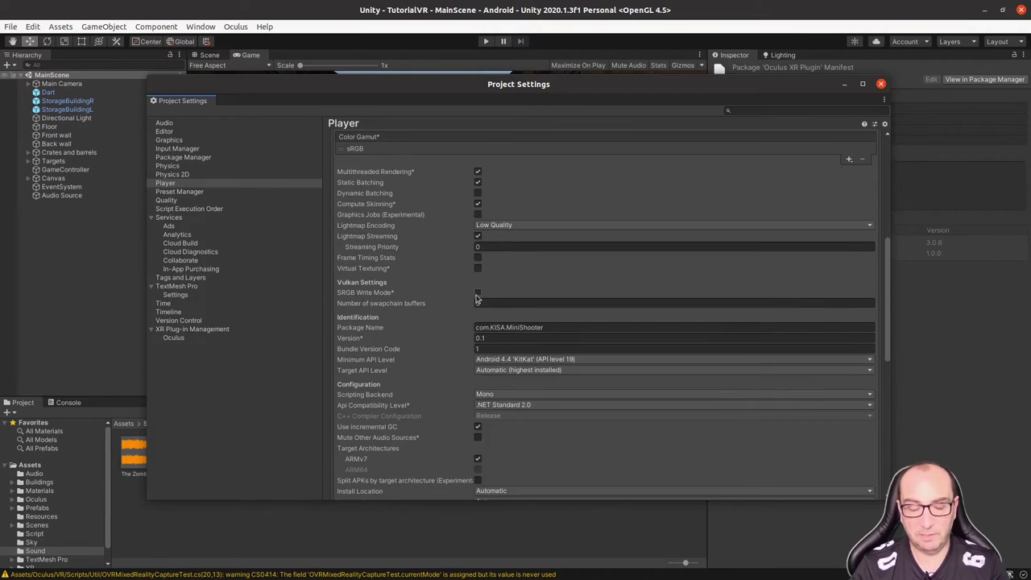
scroll(409, 304, down, 2)
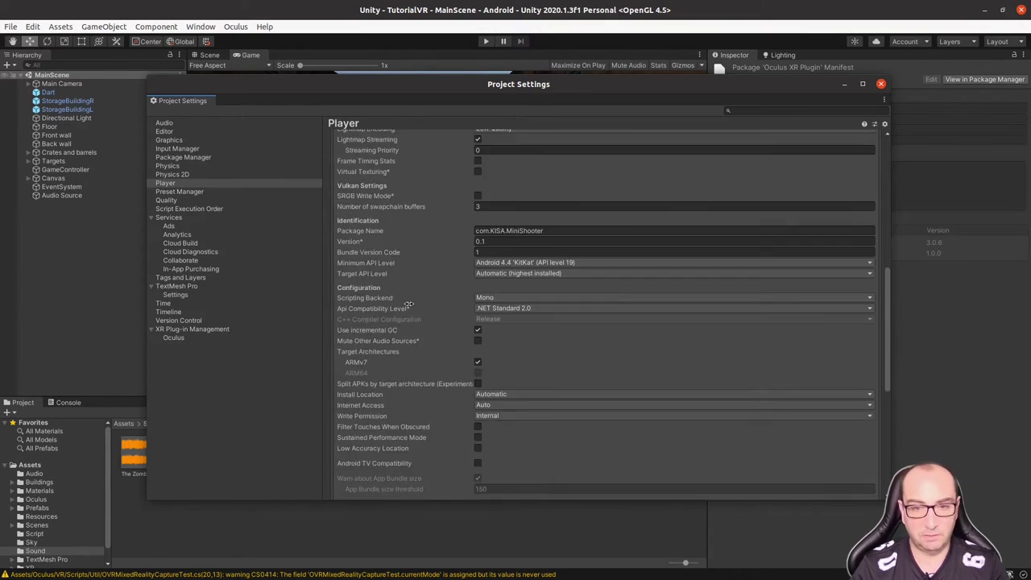
scroll(409, 304, down, 1)
scroll(409, 304, down, 2)
scroll(409, 304, up, 3)
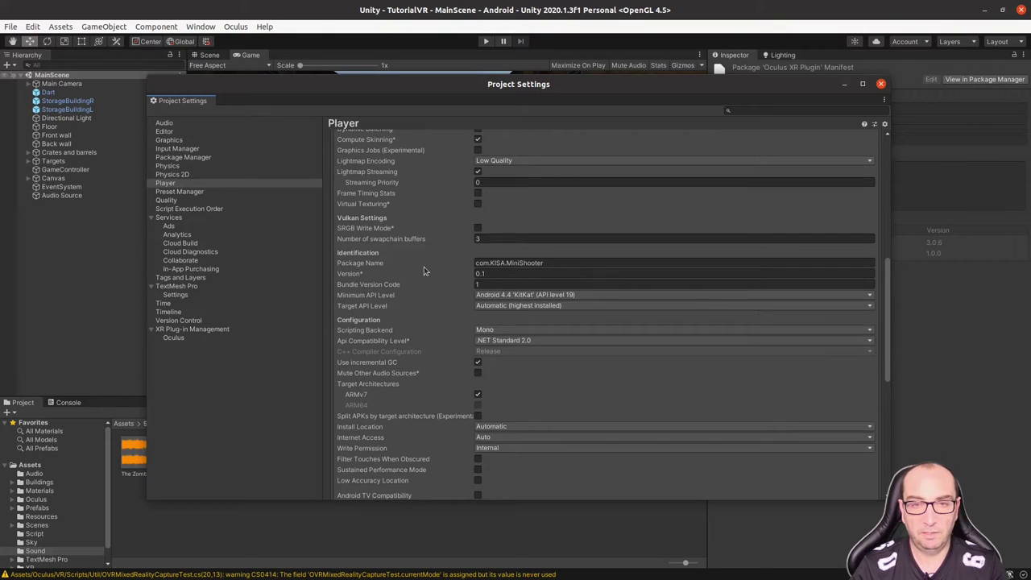
scroll(424, 266, up, 2)
scroll(424, 262, up, 2)
scroll(424, 256, up, 2)
scroll(424, 256, down, 2)
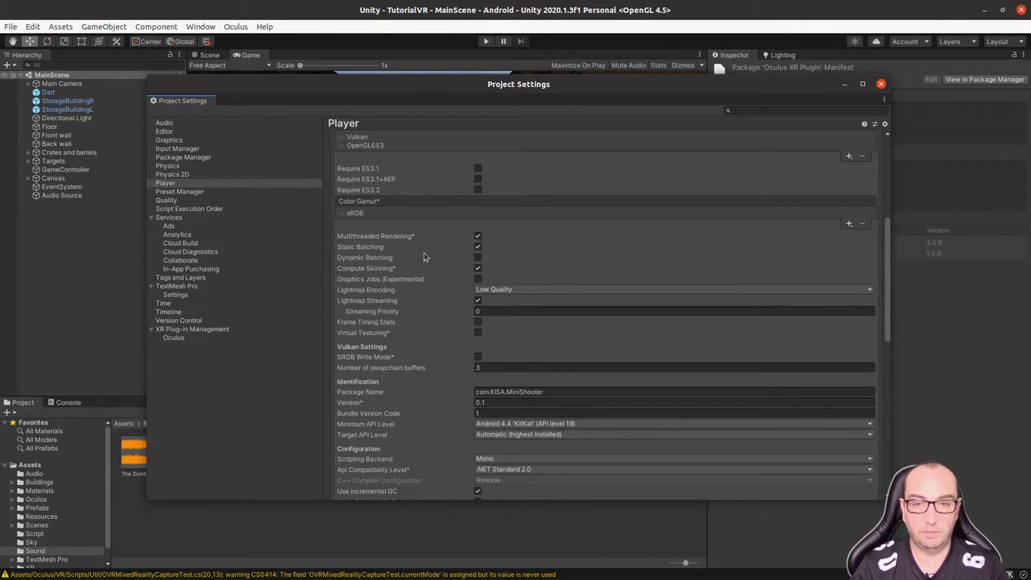
click(526, 390)
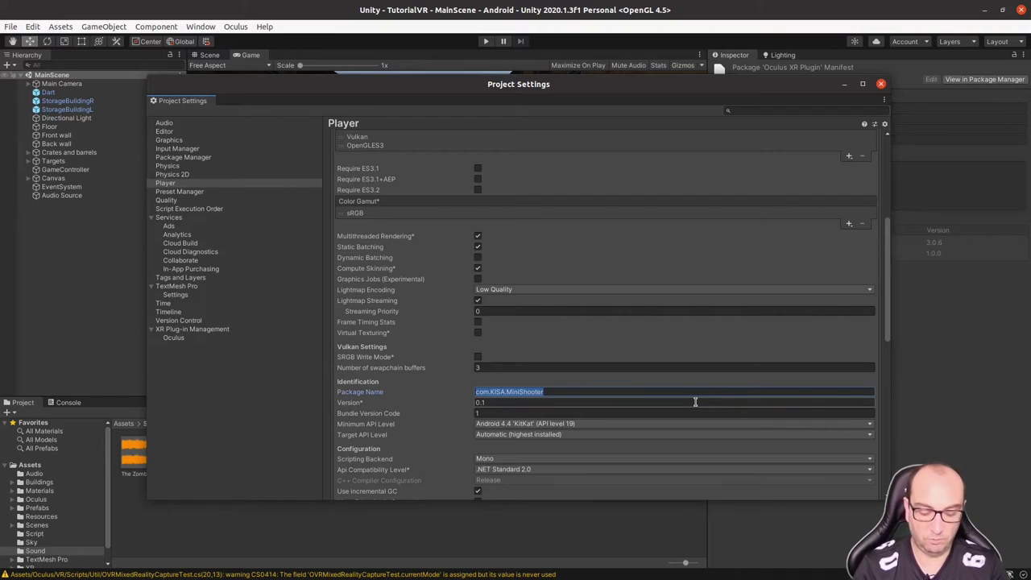
Enter package name eus.kisa.minishootter and choose Android 7.1 'Nougat' (API level 25) as minimum
text(eus.kisa.)
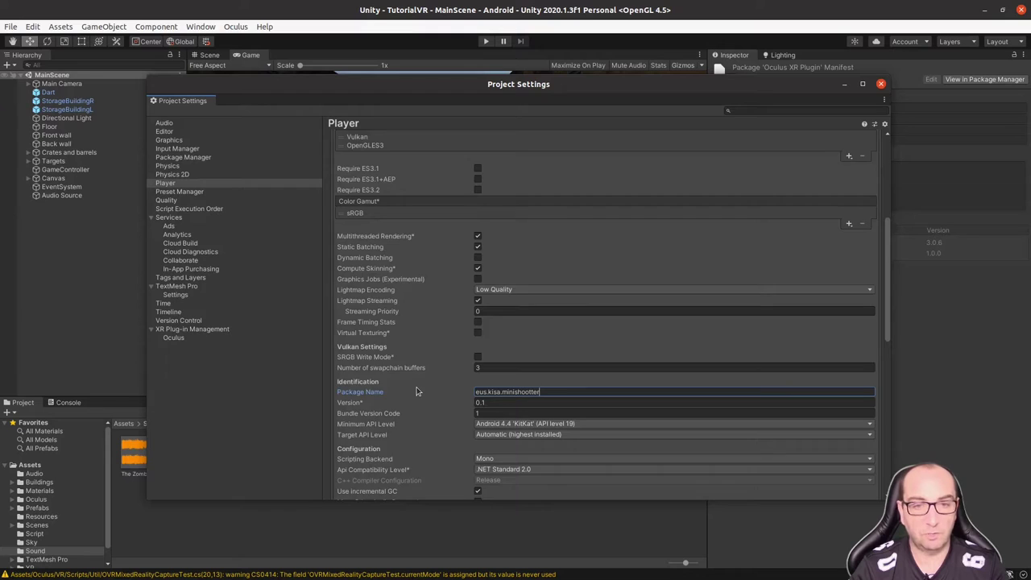
scroll(417, 392, down, 2)
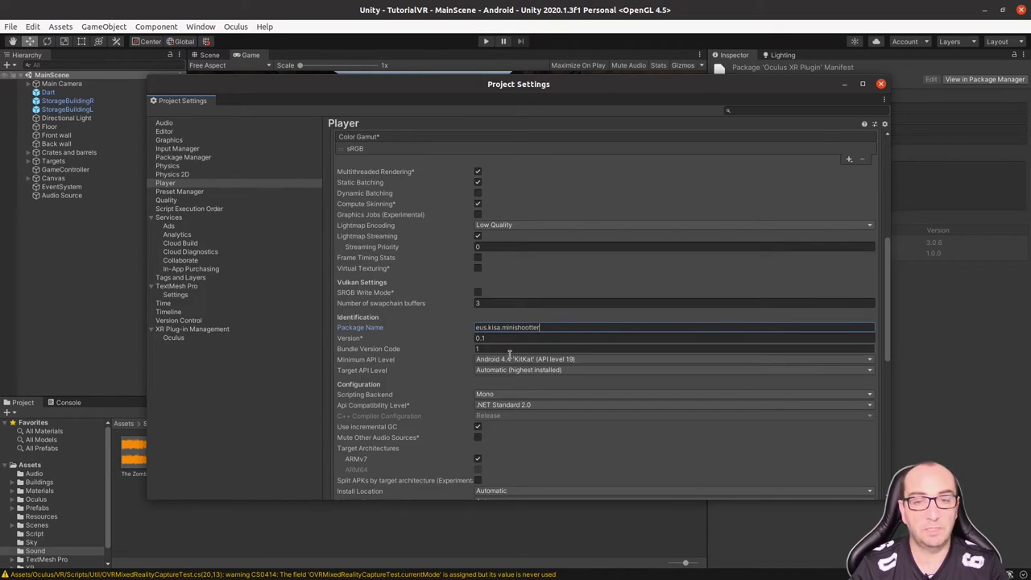
click(561, 361)
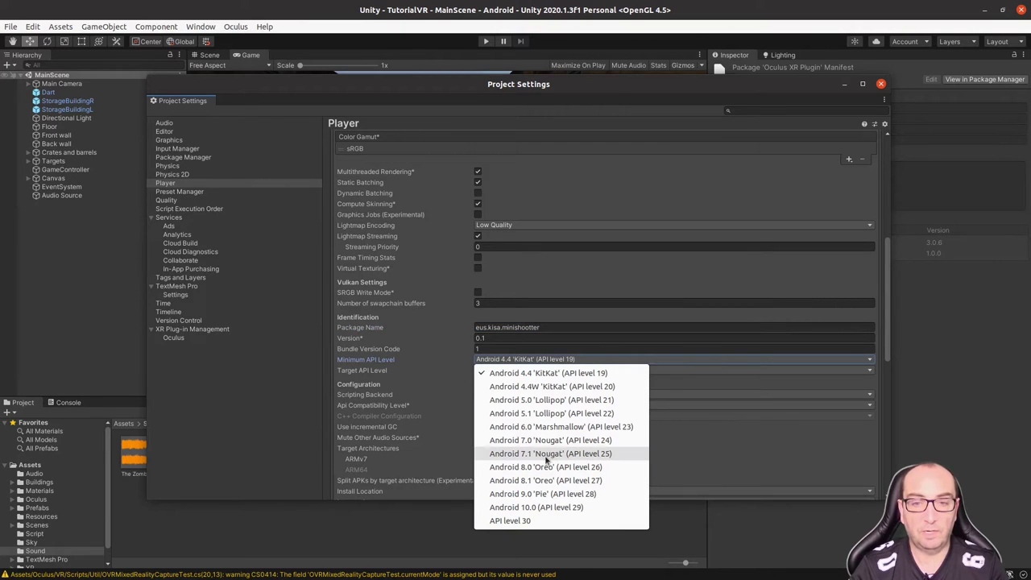
click(600, 456)
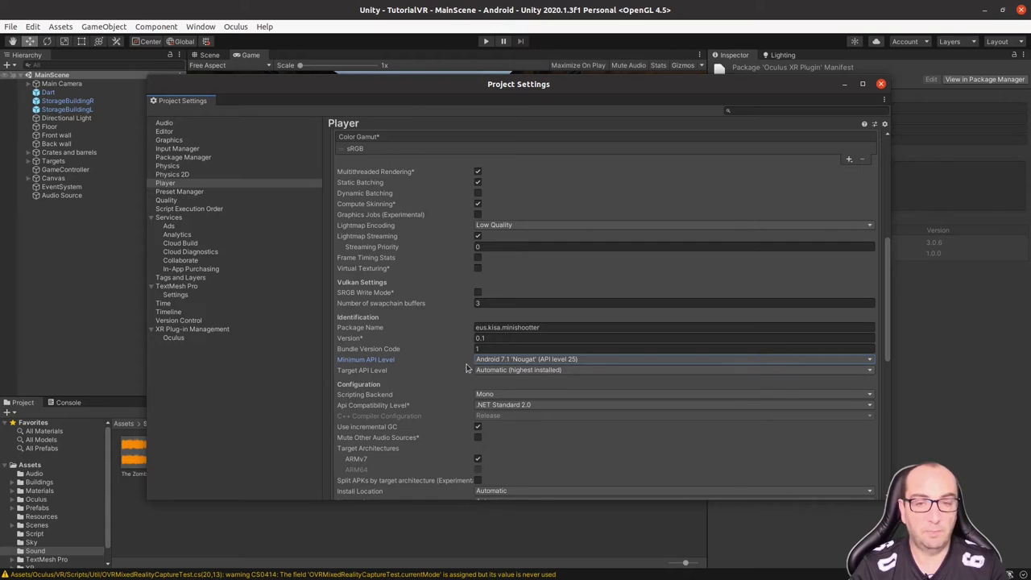
Look through the remaining Android Player settings, then select Vulkan in the Graphics APIs list
scroll(431, 377, down, 2)
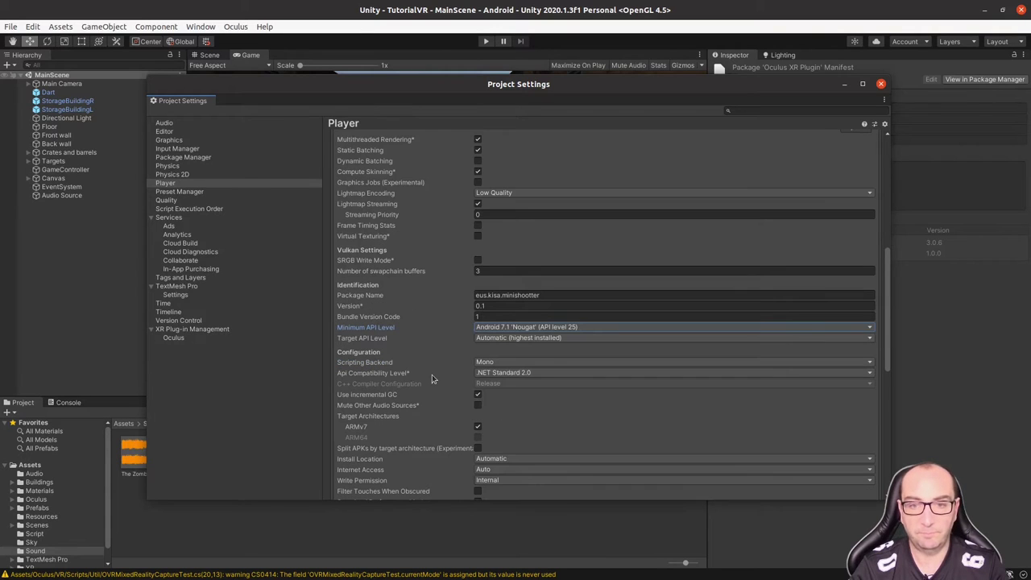
scroll(432, 374, down, 3)
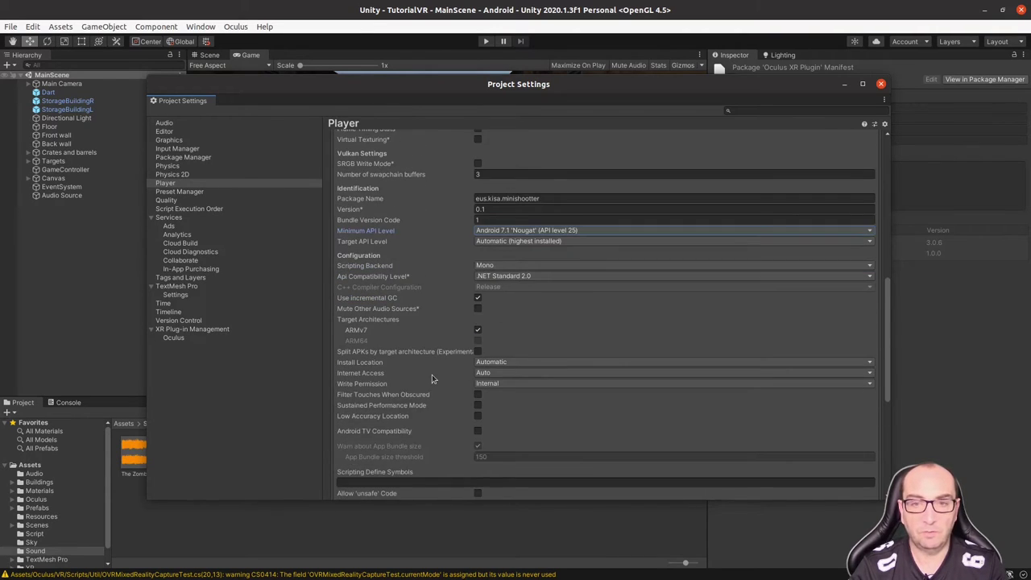
scroll(432, 374, down, 2)
scroll(427, 389, down, 3)
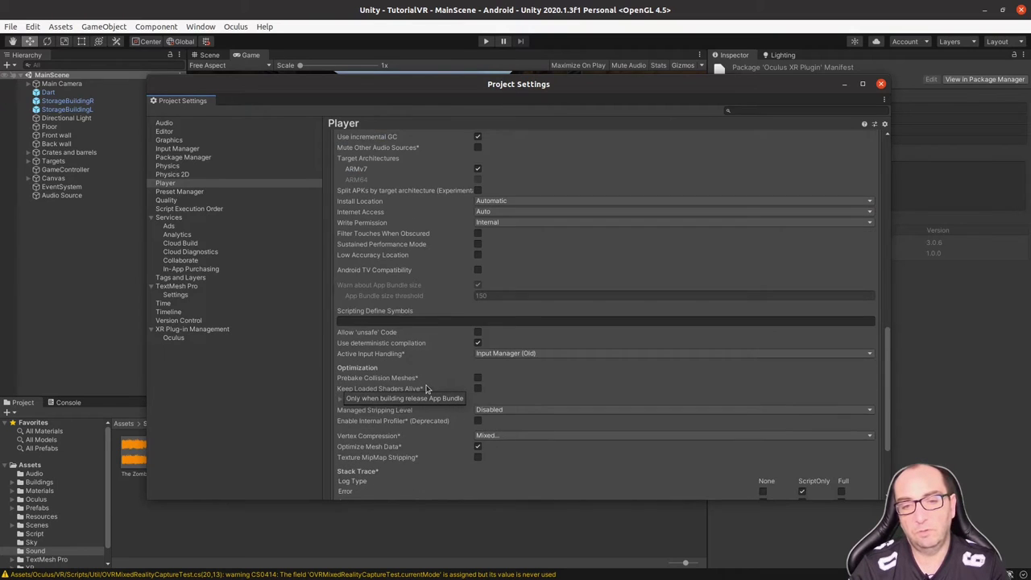
scroll(426, 389, down, 2)
scroll(553, 433, down, 1)
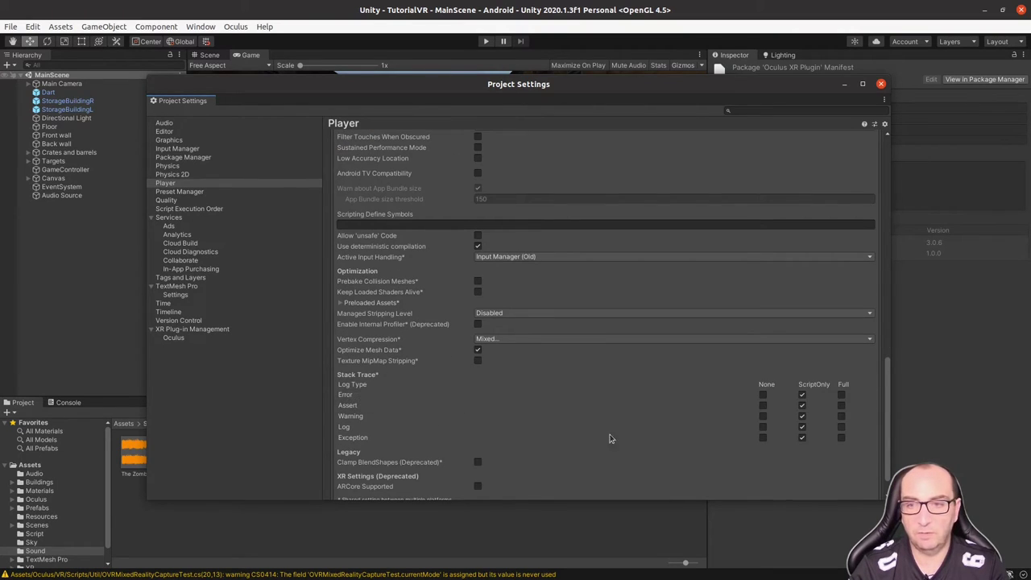
scroll(620, 393, down, 1)
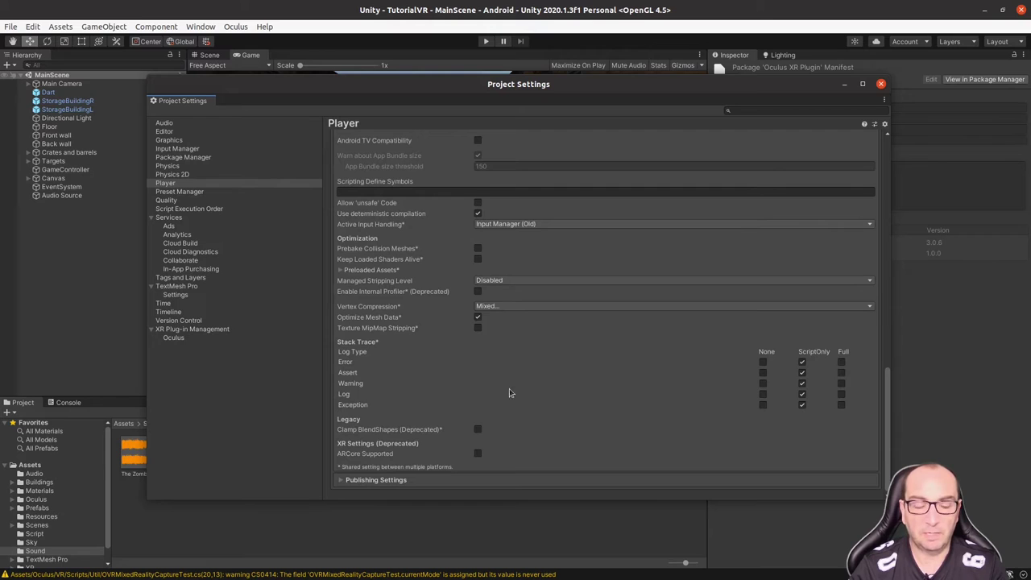
scroll(467, 413, up, 2)
scroll(459, 418, up, 3)
scroll(451, 402, up, 3)
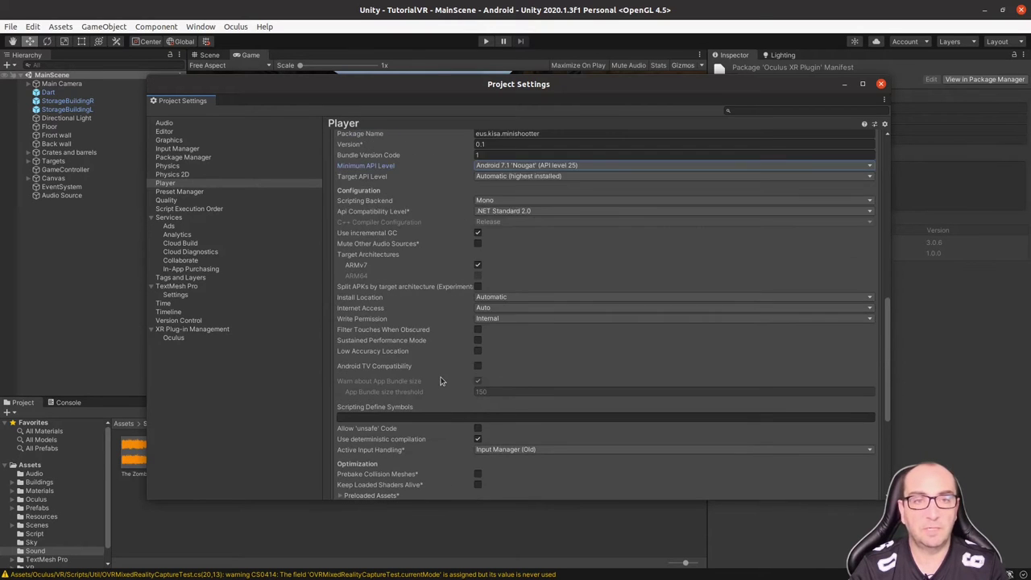
scroll(443, 386, up, 2)
scroll(441, 381, up, 2)
scroll(440, 381, up, 3)
scroll(440, 381, up, 3)
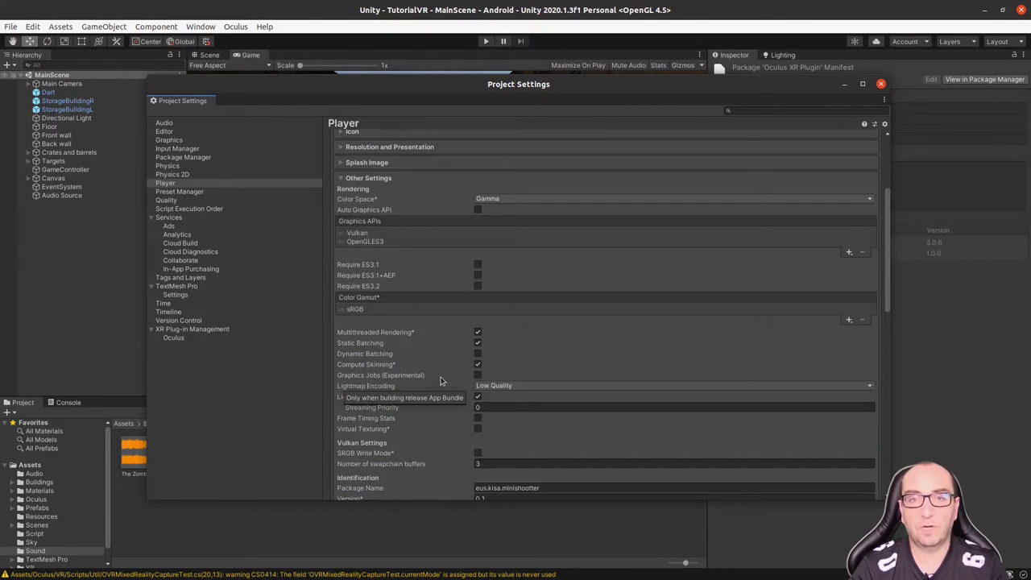
scroll(441, 381, up, 3)
scroll(440, 381, up, 1)
scroll(441, 381, down, 2)
click(373, 298)
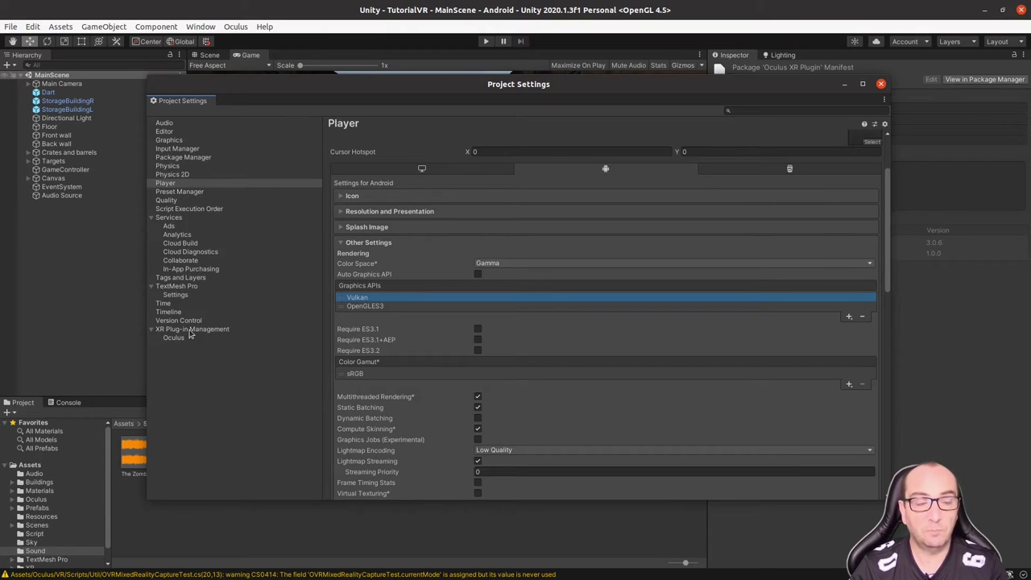
Tick Oculus under Android Plug-in Providers in XR Plug-in Management
click(190, 331)
click(335, 201)
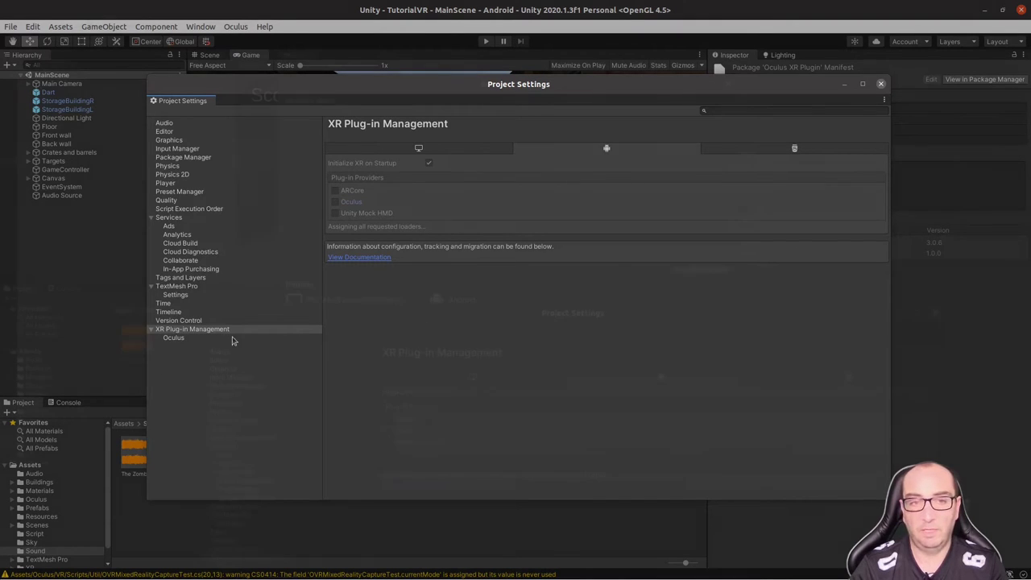
drag(537, 327, 489, 100)
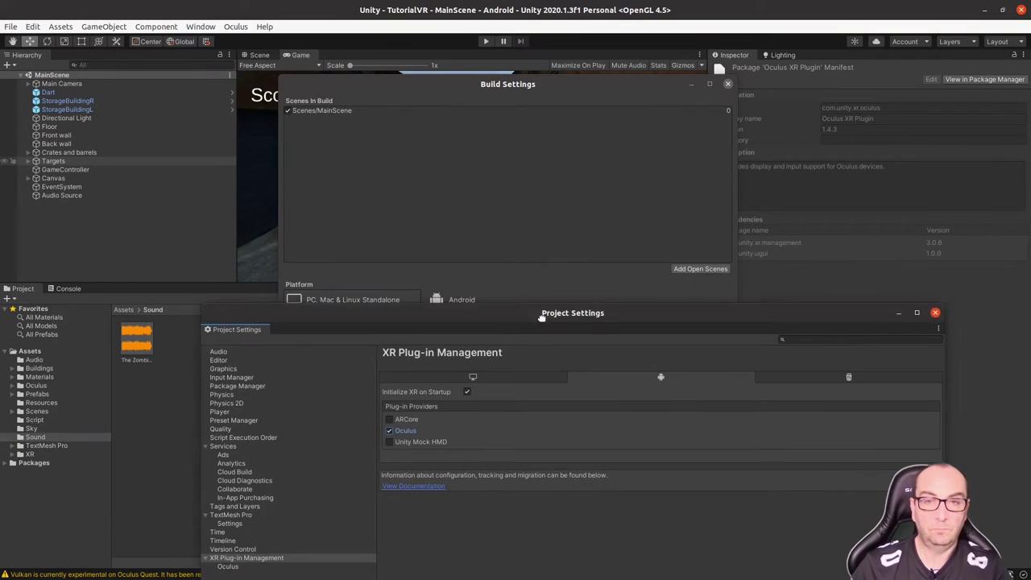
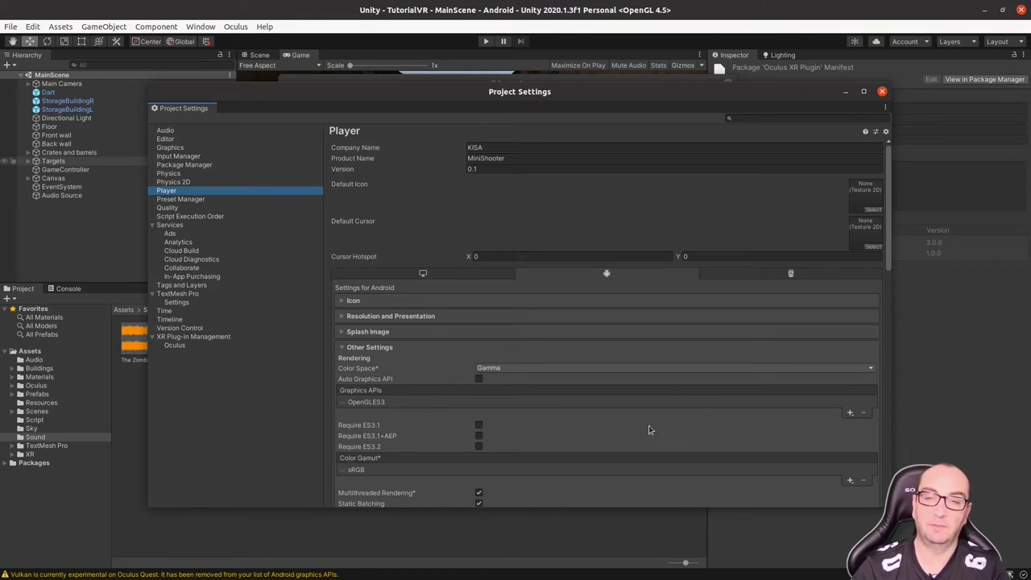
Close the Android Project Settings window to return to Build Settings
drag(598, 98, 601, 69)
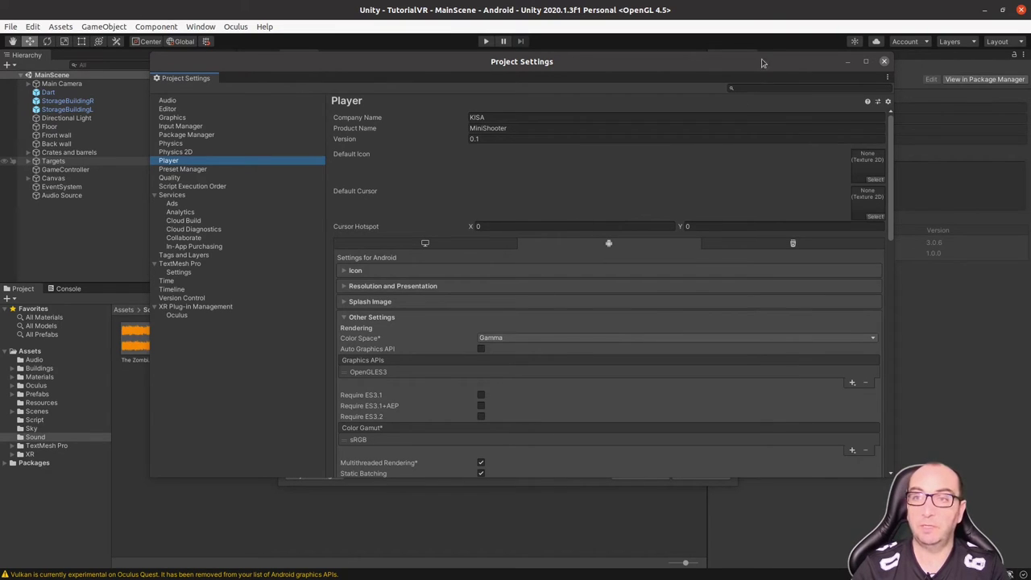
click(885, 62)
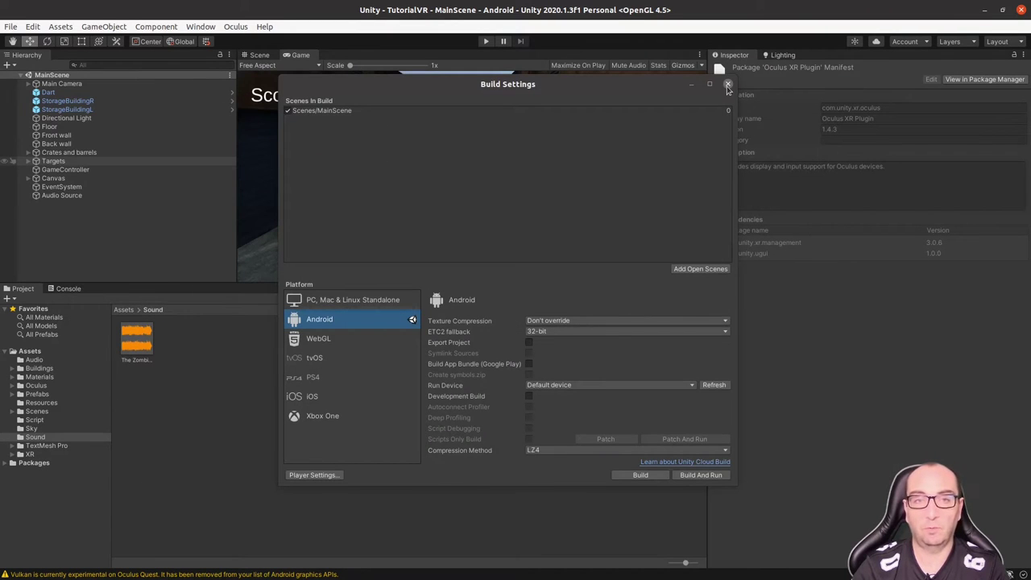
Close Build Settings and resize the panels so the Game view is taller and wider
click(727, 85)
drag(373, 283, 373, 413)
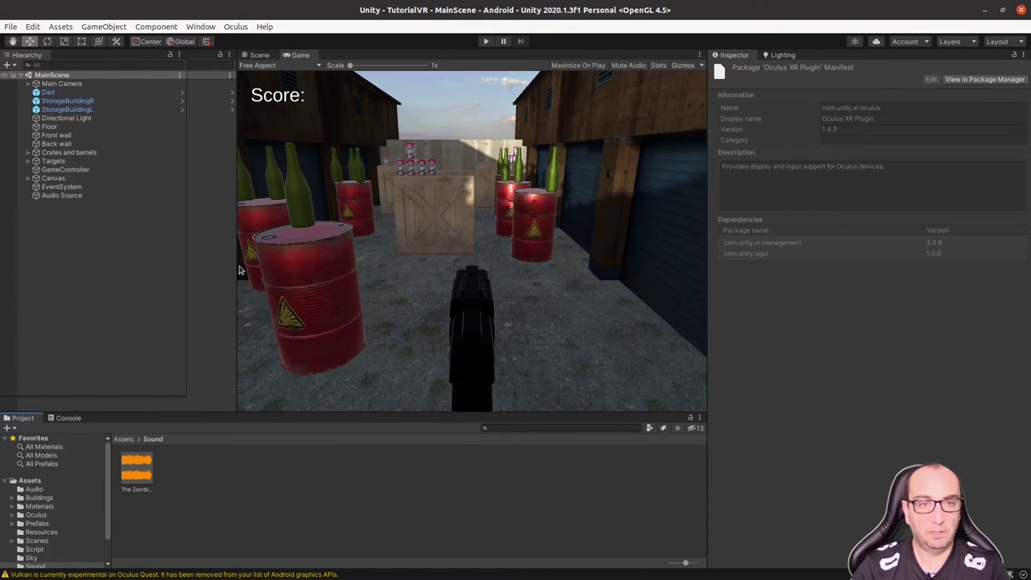
drag(236, 263, 186, 264)
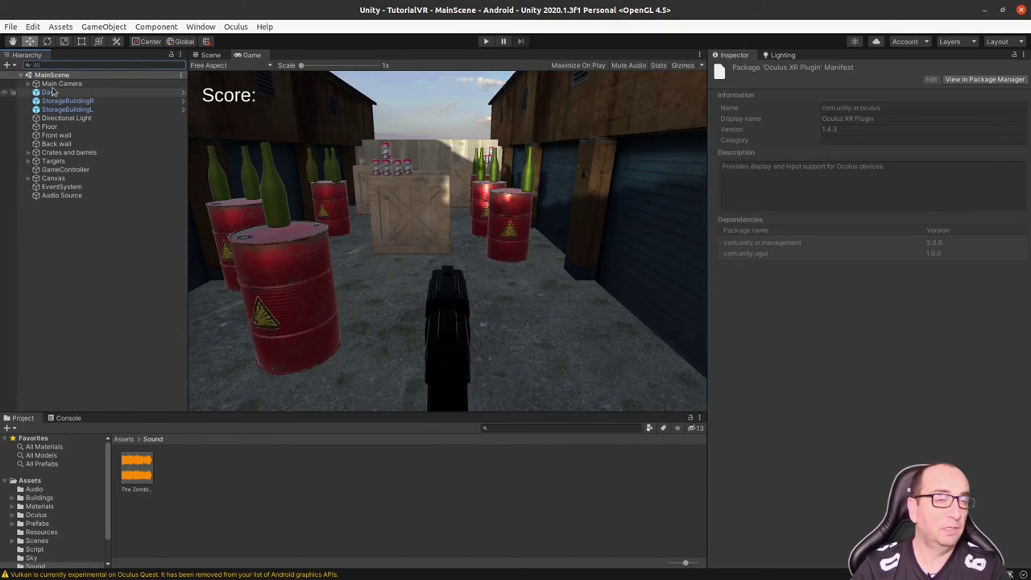
Drag Gun out from under Main Camera to the Hierarchy root, then delete Main Camera
click(28, 84)
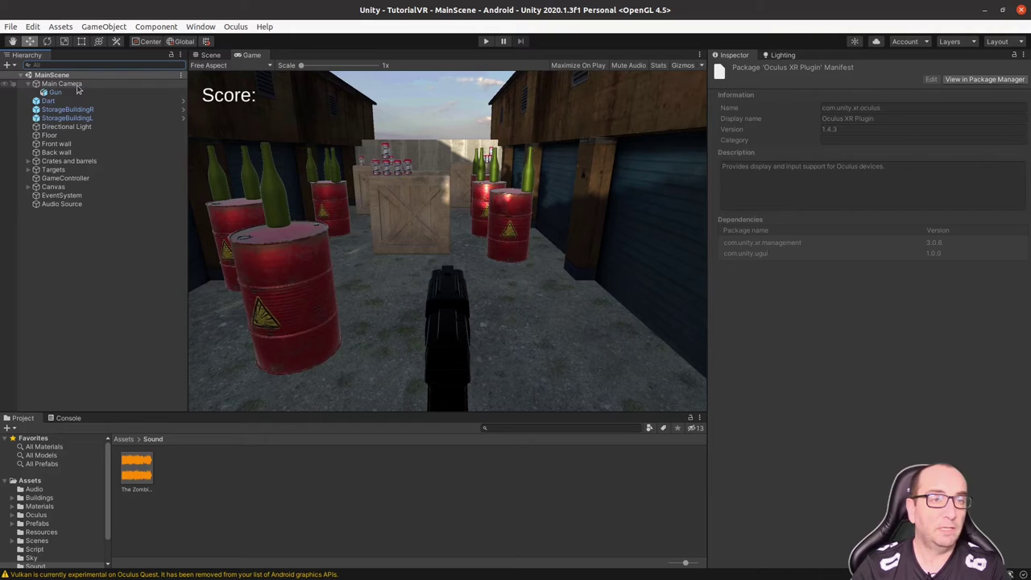
click(73, 84)
drag(55, 93, 56, 214)
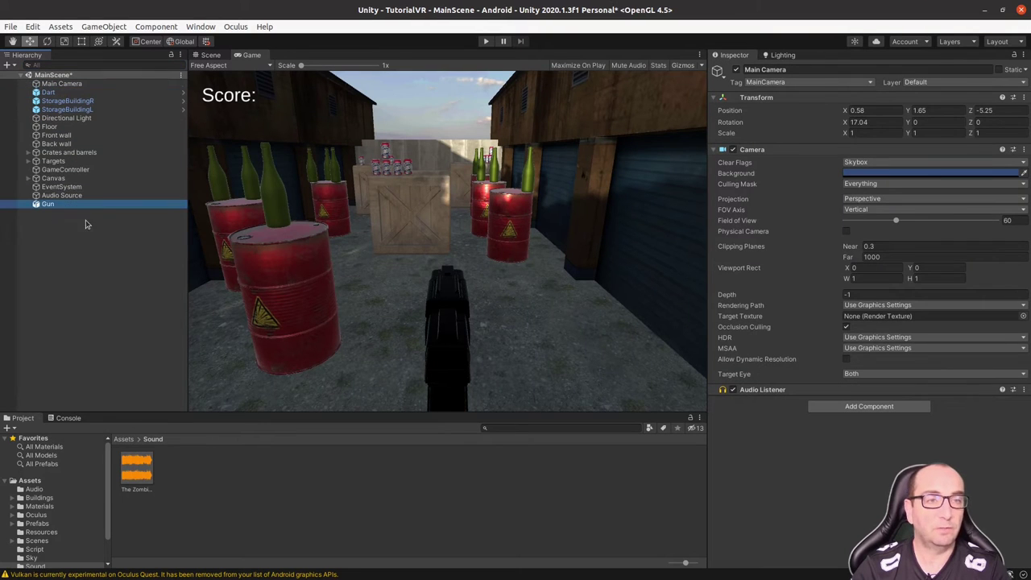
click(77, 85)
key(Delete)
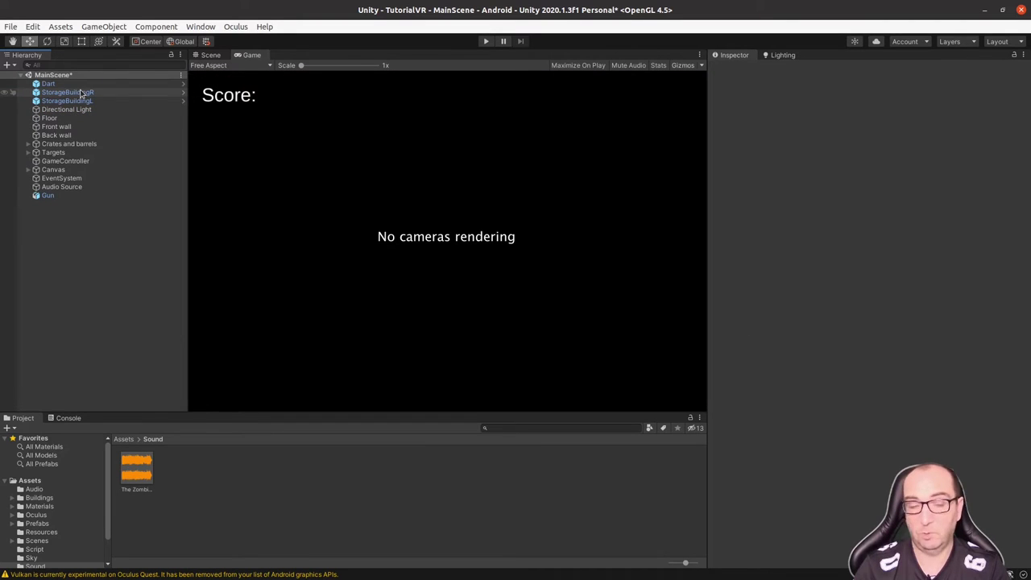
Switch to the Scene view looking down on the alley and list the top-level Assets folders
click(213, 56)
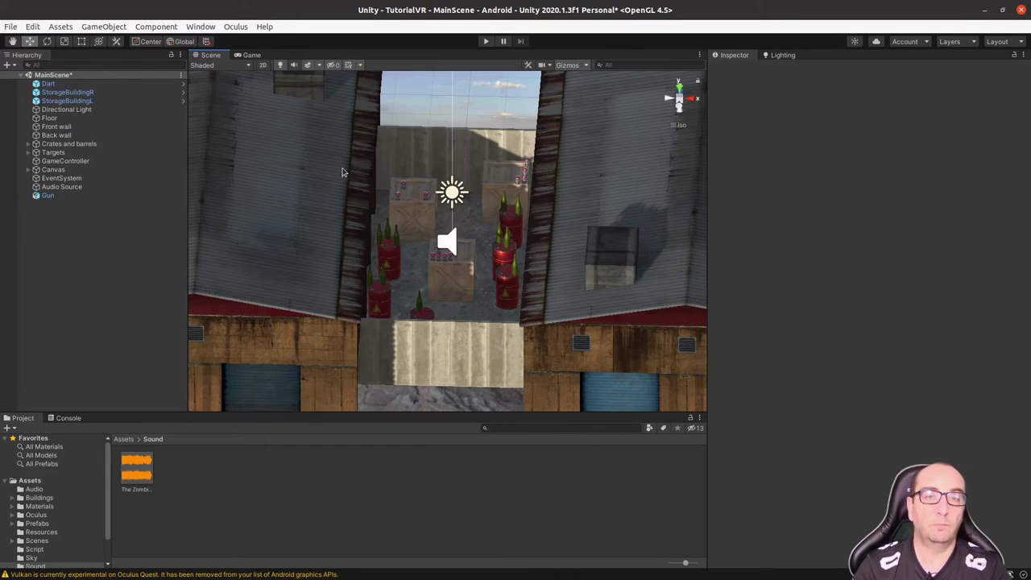
mouse_move(475, 256)
alt+mouse_down()
mouse_move(493, 255)
mouse_move(472, 283)
alt+mouse_up()
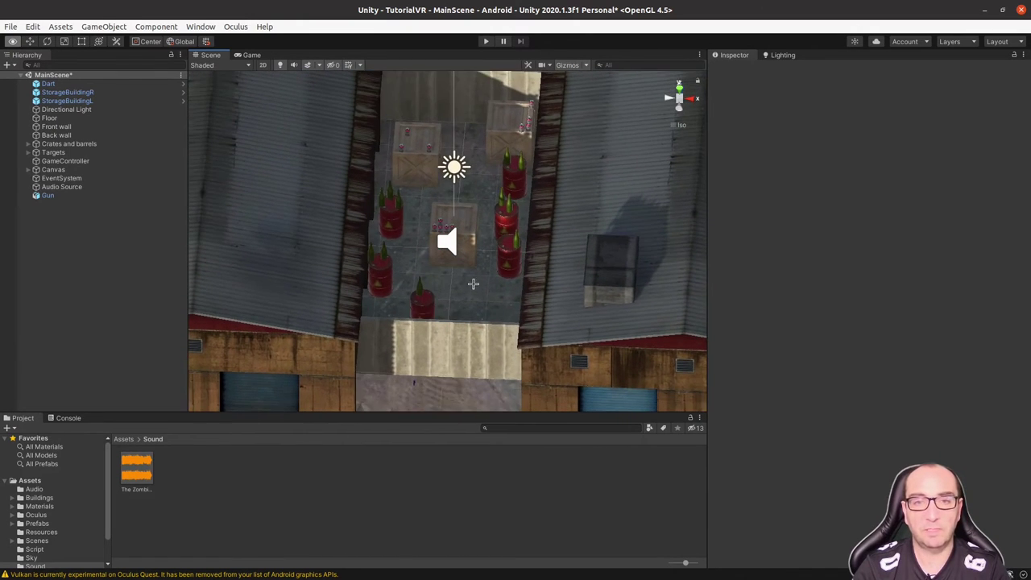
click(125, 439)
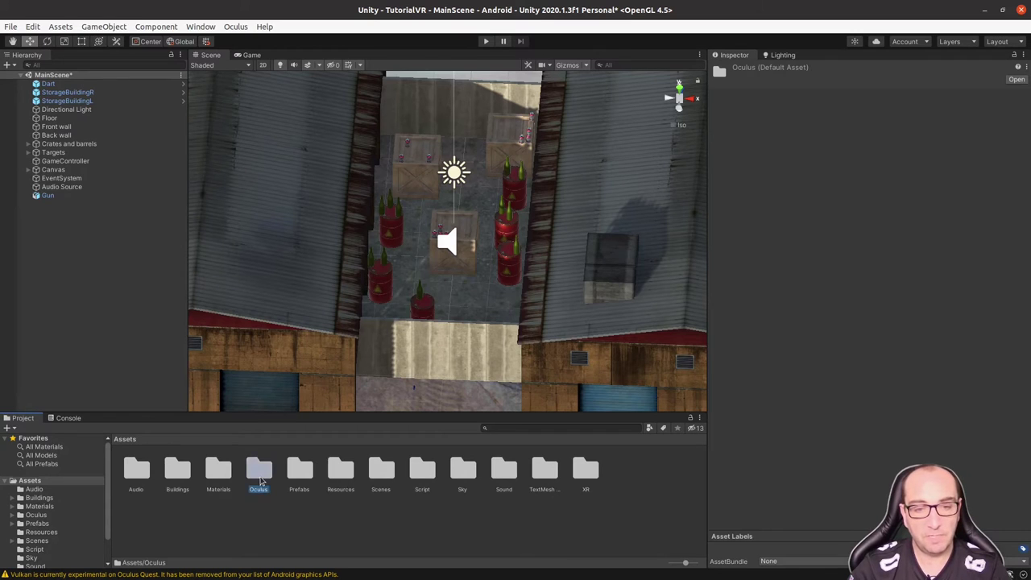
Browse to Assets/Oculus/VR/Prefabs and inspect the OVRPlayerController prefab
double_click(259, 471)
double_click(219, 472)
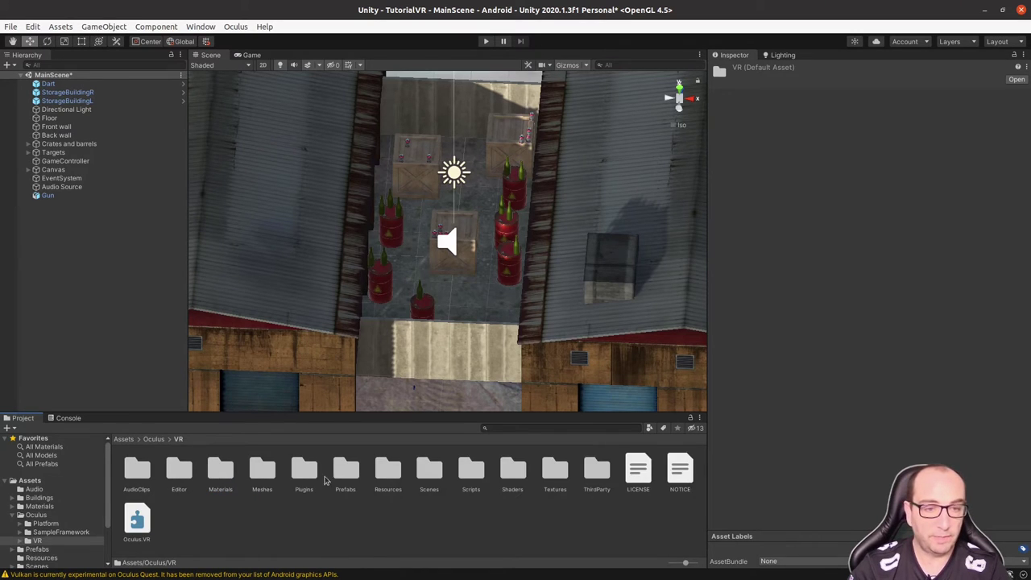
double_click(340, 471)
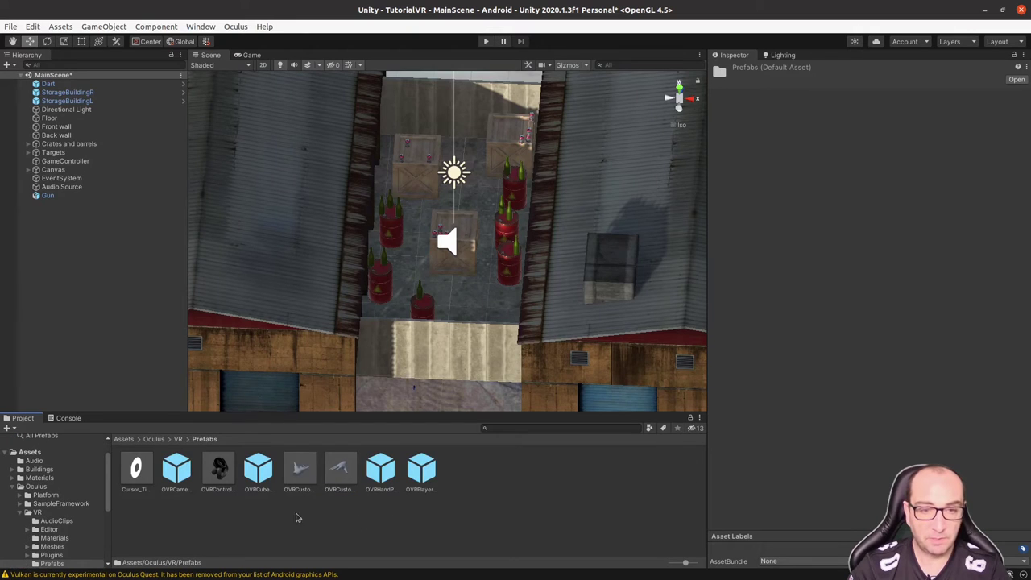
click(420, 470)
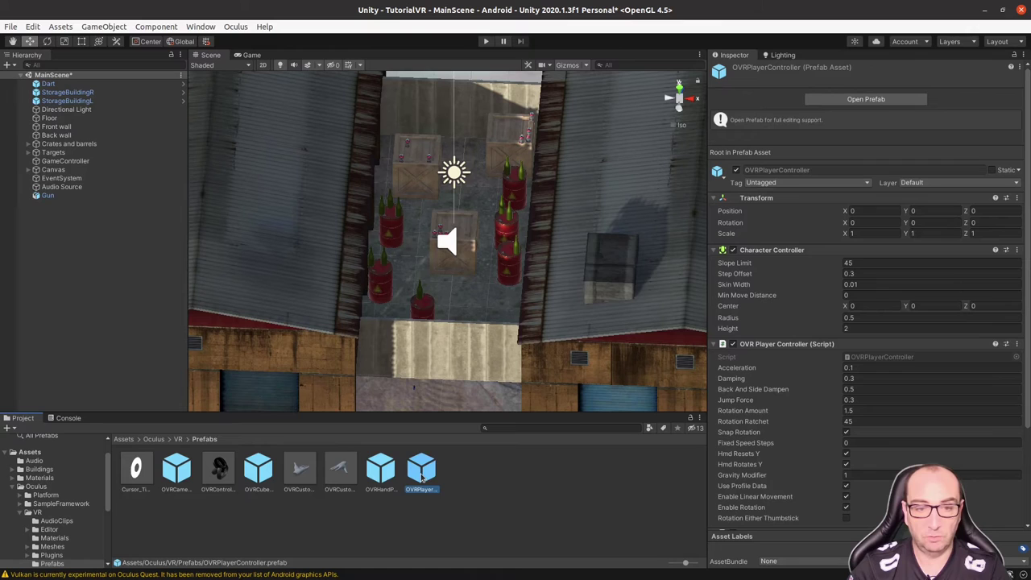
Search the Project assets for 'layerC' and select the OVRPlayerController result
click(125, 439)
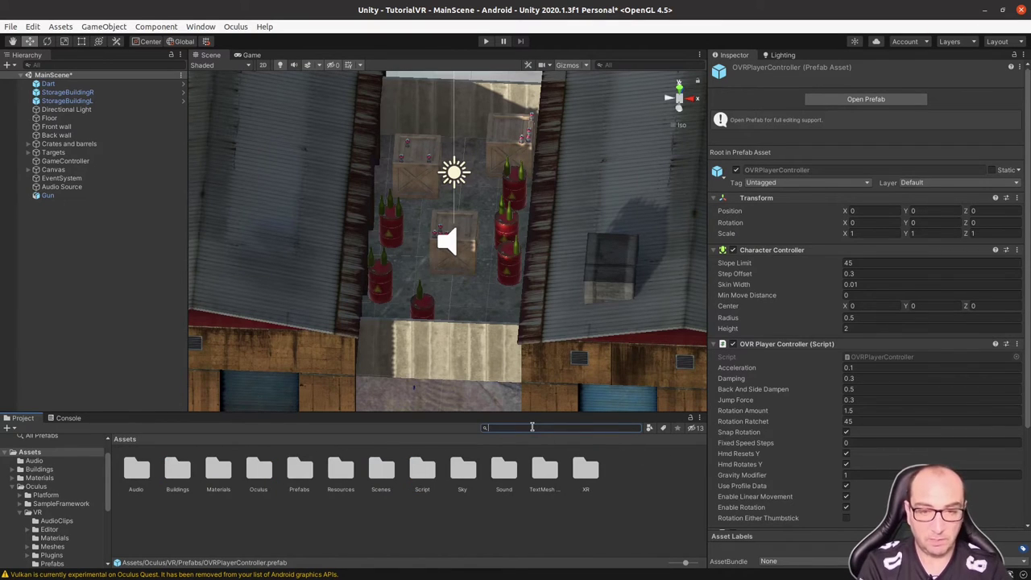
text(playe)
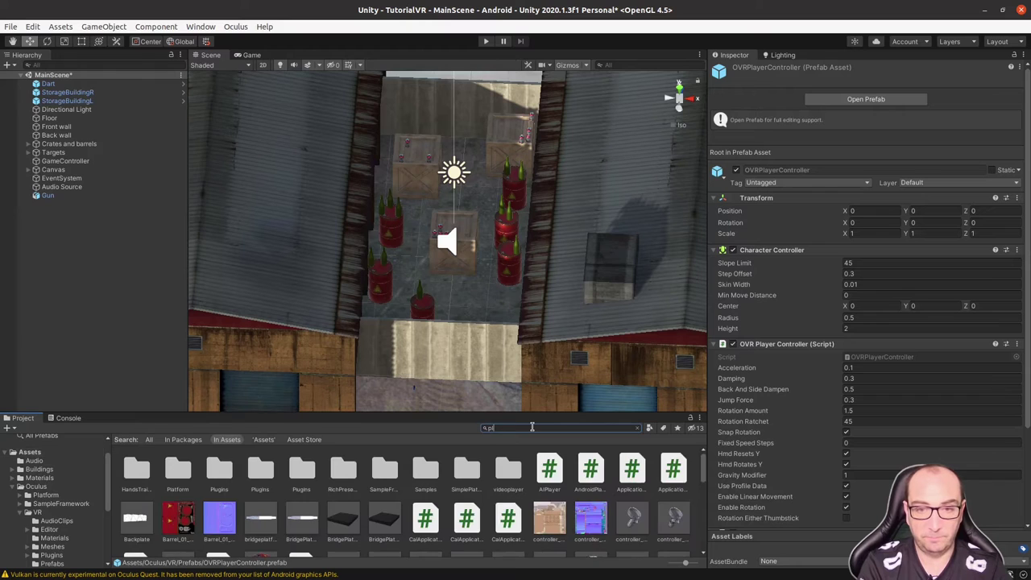
text(rControl)
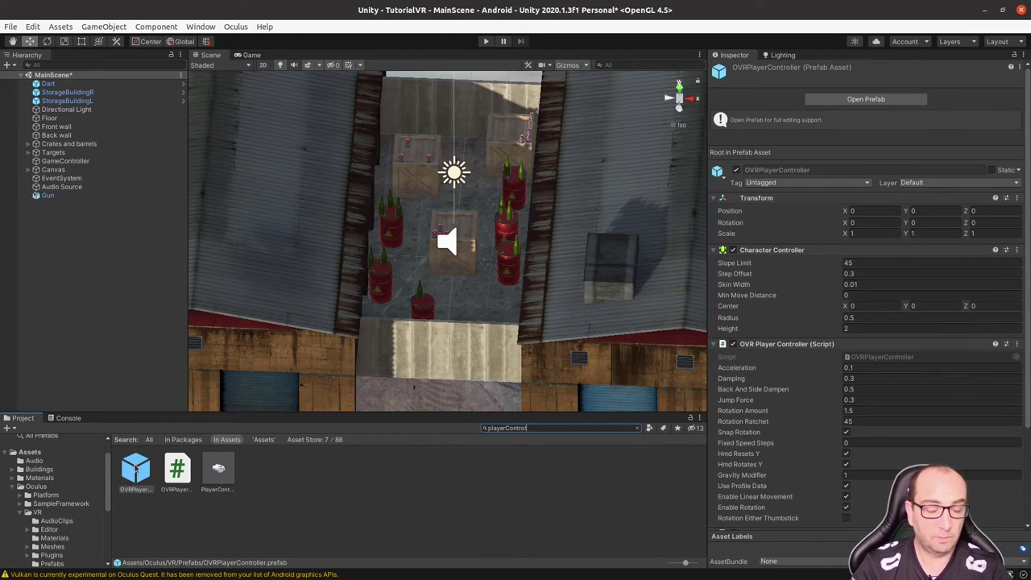
click(136, 475)
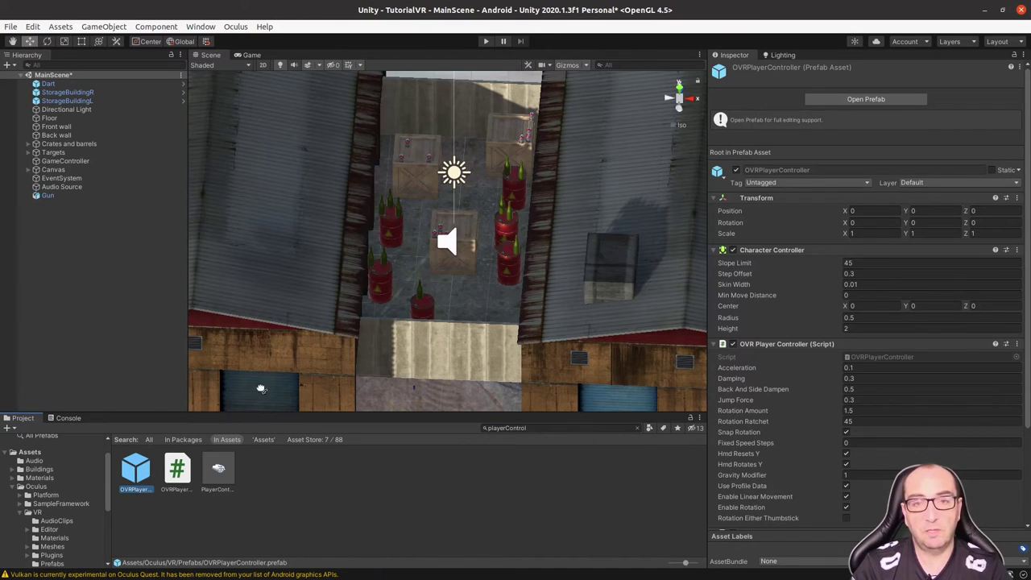
Drop the OVRPlayerController prefab into the alley scene and move it up the alley
drag(261, 389, 456, 276)
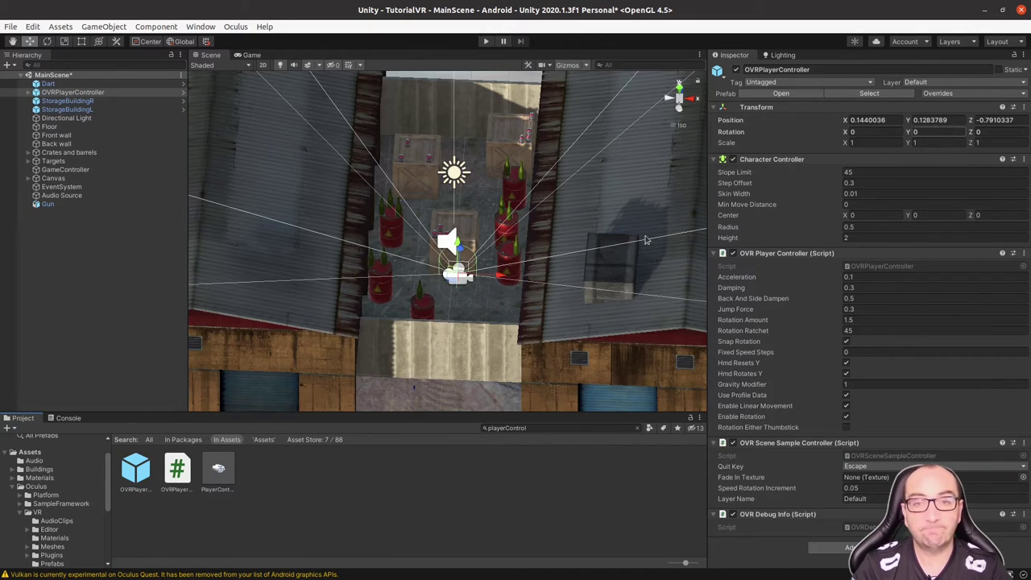
drag(459, 252, 476, 166)
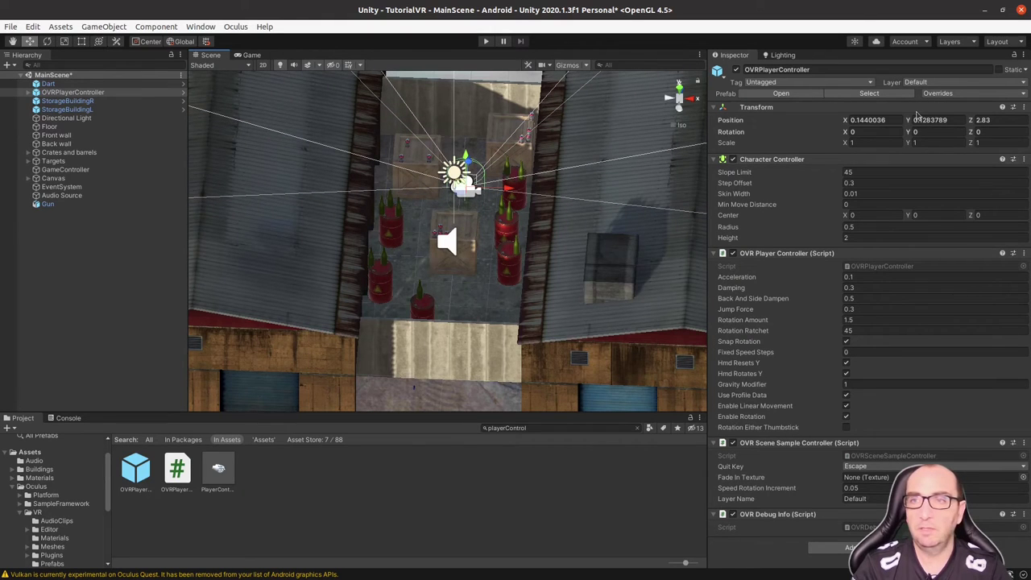
Set the player controller's position to X 0 and Y 0.15
click(931, 120)
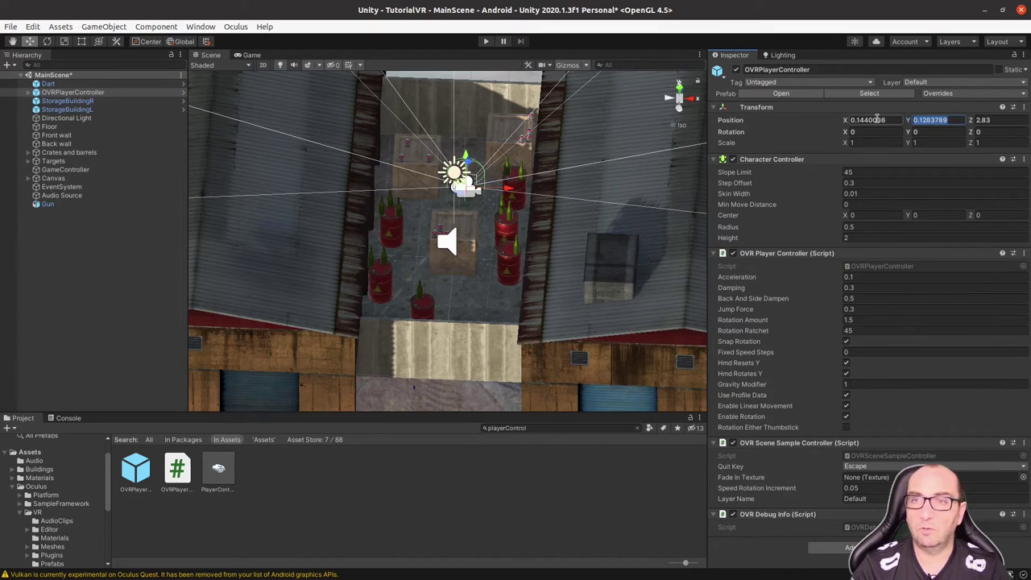
click(877, 119)
text(0)
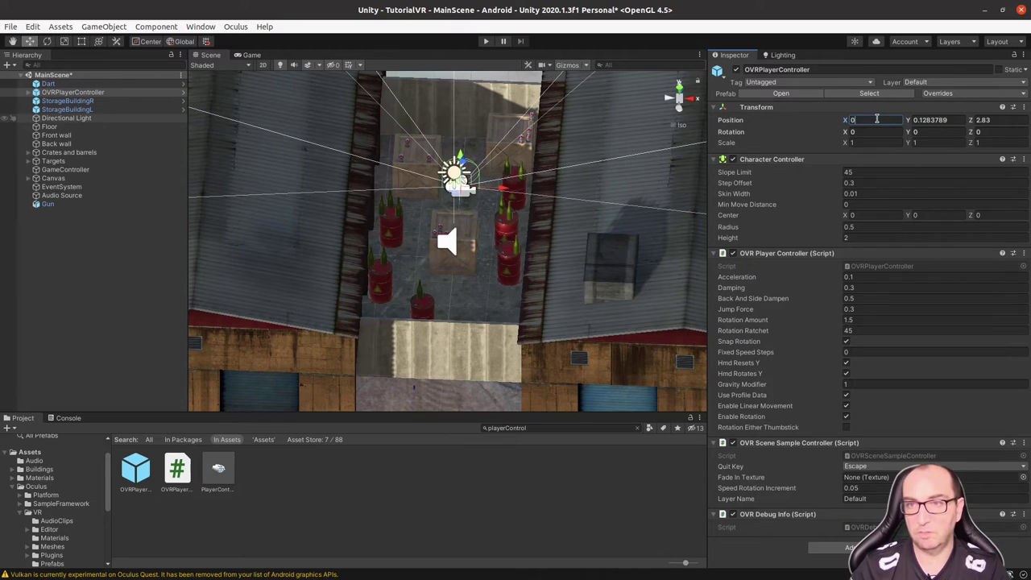
click(940, 120)
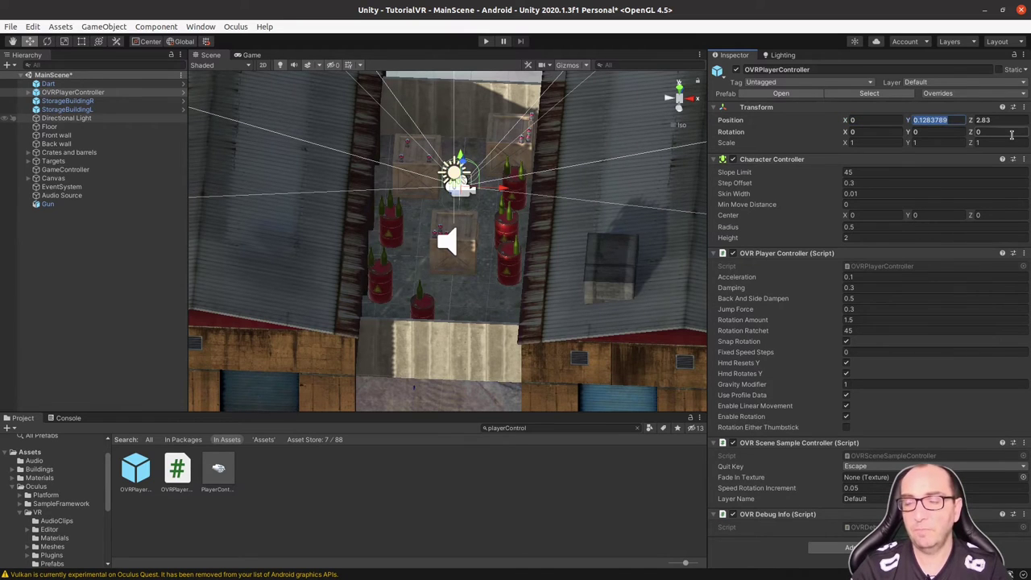
text(0.15)
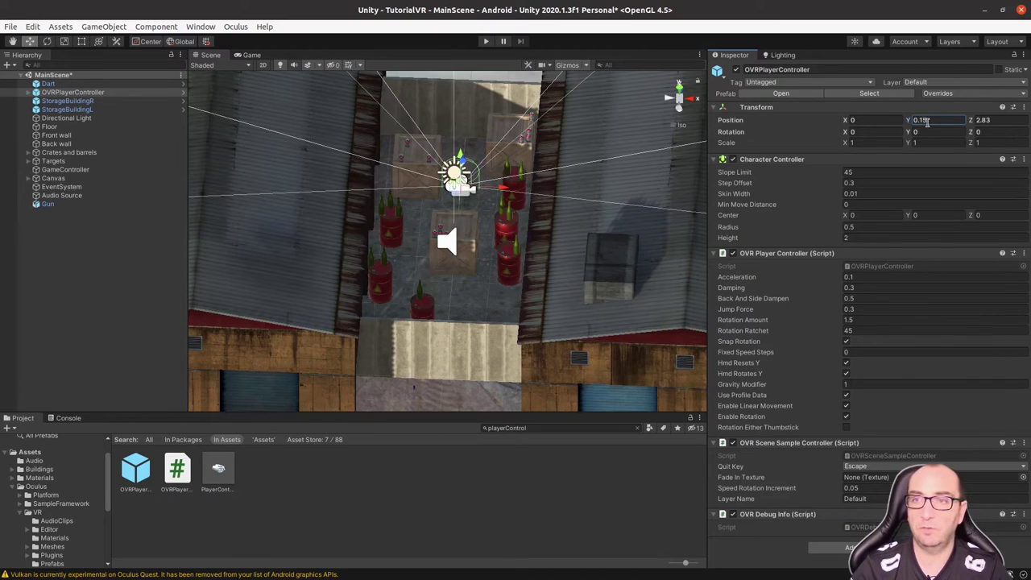
click(929, 120)
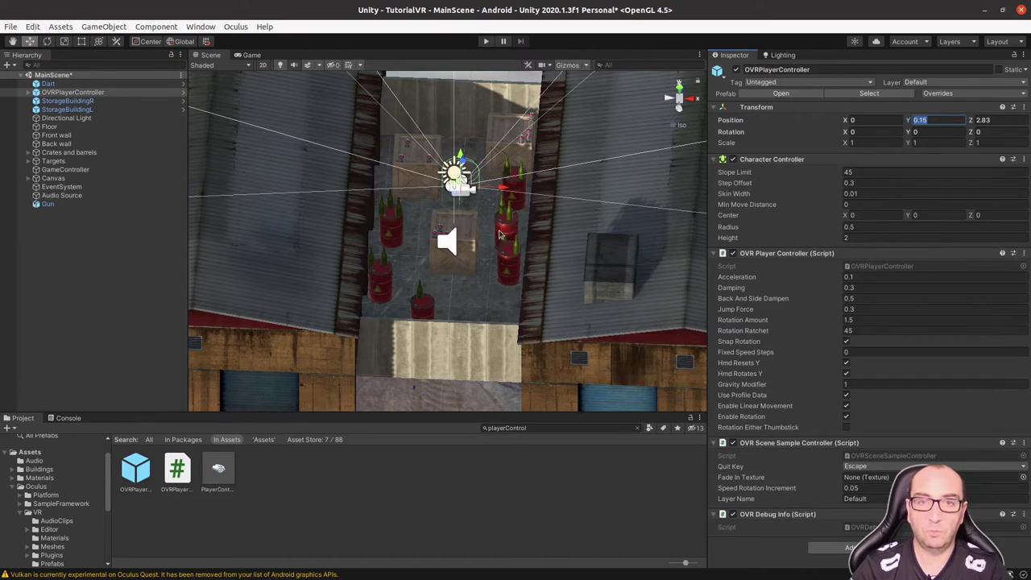
alt+drag(506, 231, 471, 271)
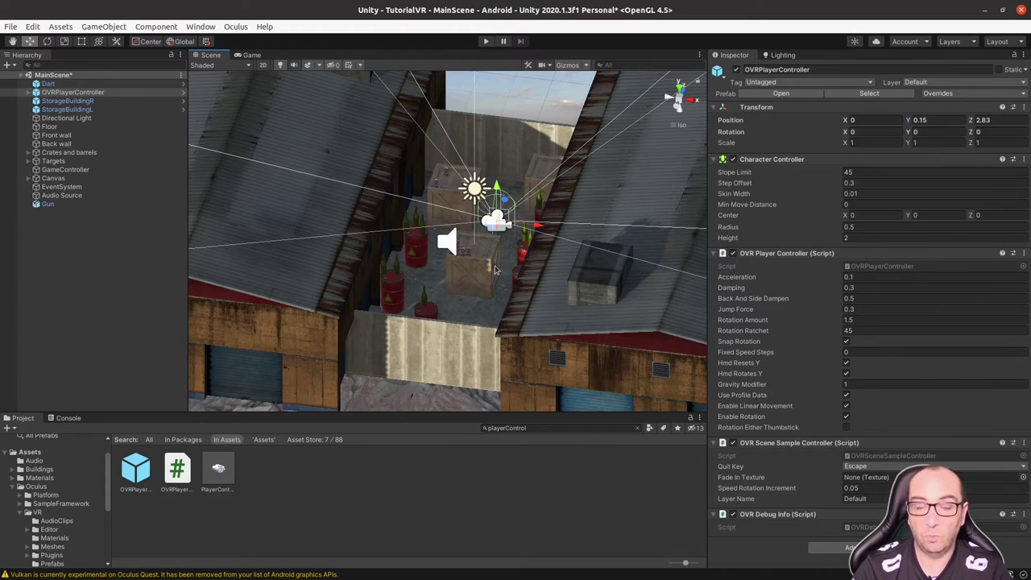
Raise the player to Y 0.2 and move it to the alley entrance at X 1.03, Z -2.84
click(935, 120)
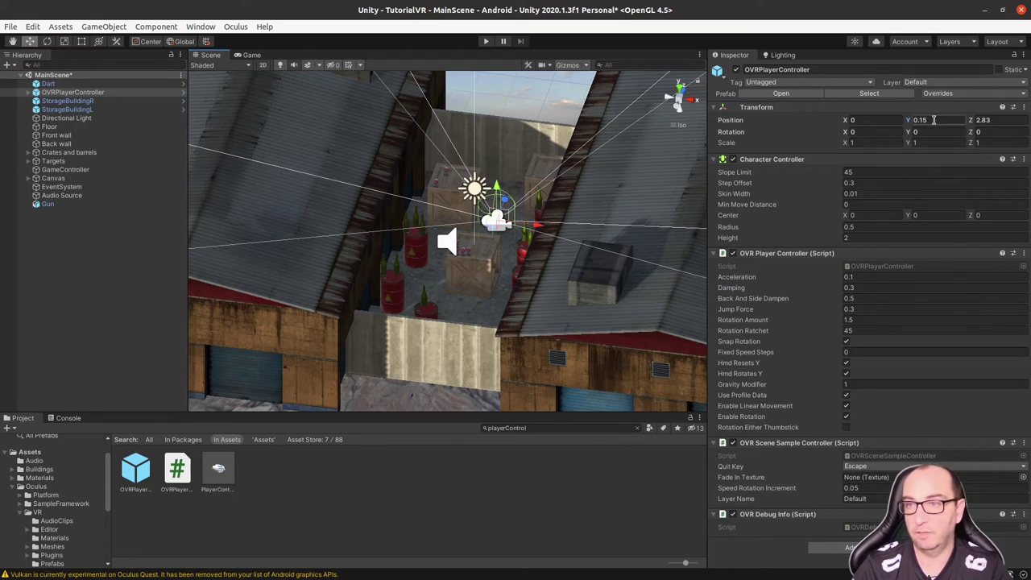
text(0.)
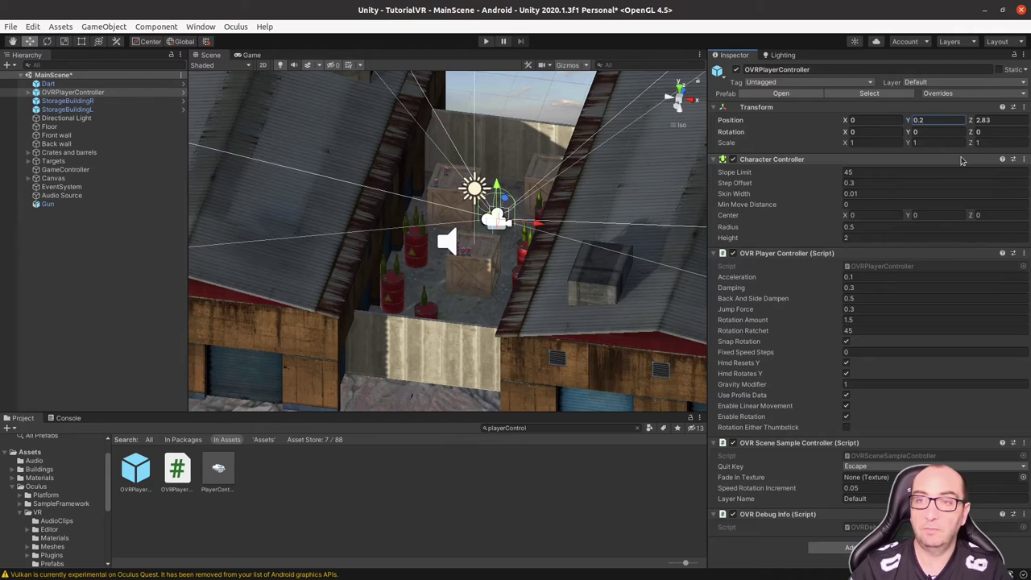
mouse_move(630, 208)
alt+mouse_down()
mouse_move(467, 235)
mouse_move(569, 268)
mouse_move(516, 296)
mouse_move(494, 246)
mouse_move(540, 256)
mouse_move(554, 241)
mouse_move(333, 223)
alt+mouse_up()
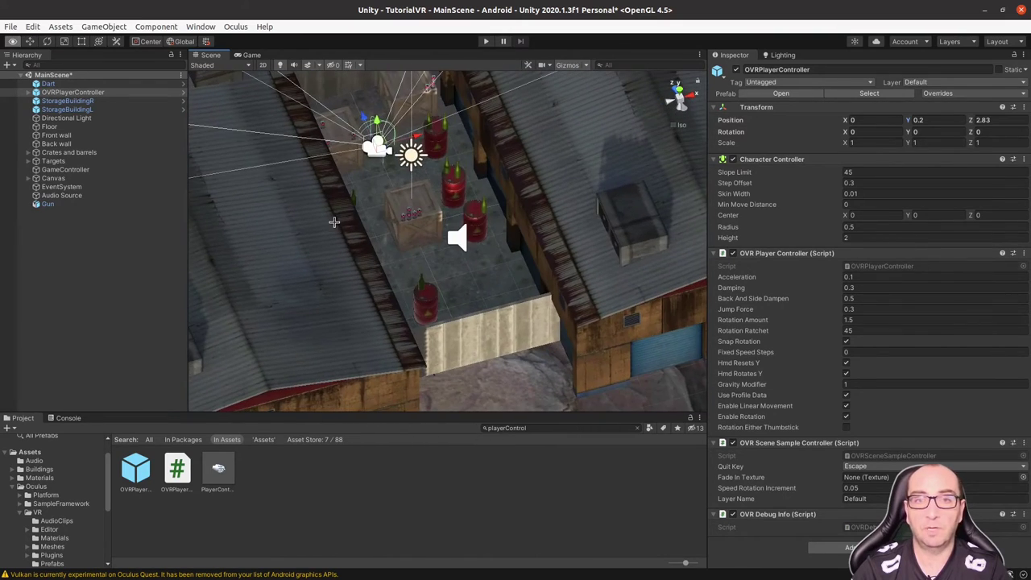
mouse_move(365, 117)
mouse_down()
mouse_move(458, 254)
mouse_move(483, 269)
mouse_move(474, 233)
mouse_move(436, 188)
mouse_up()
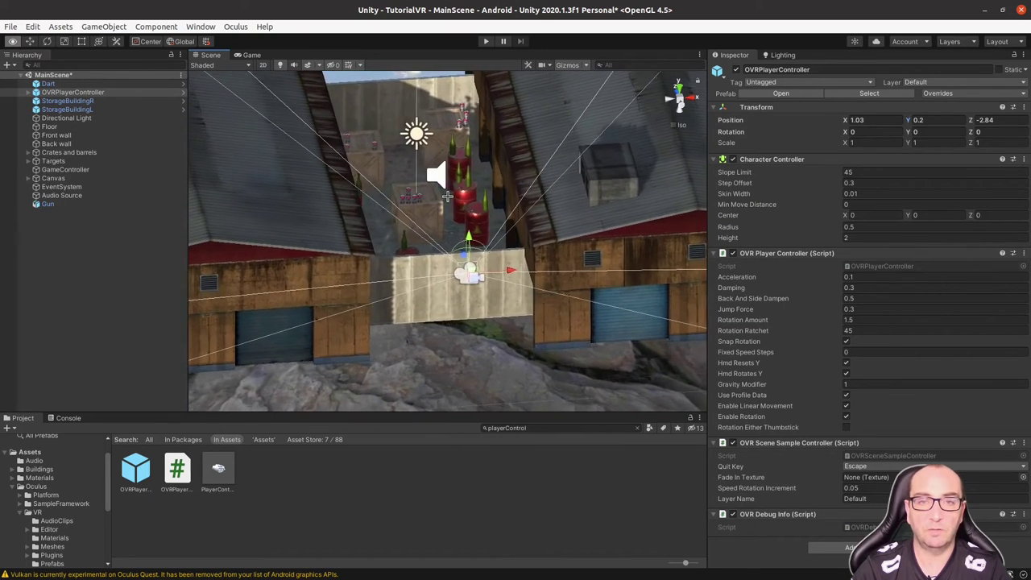
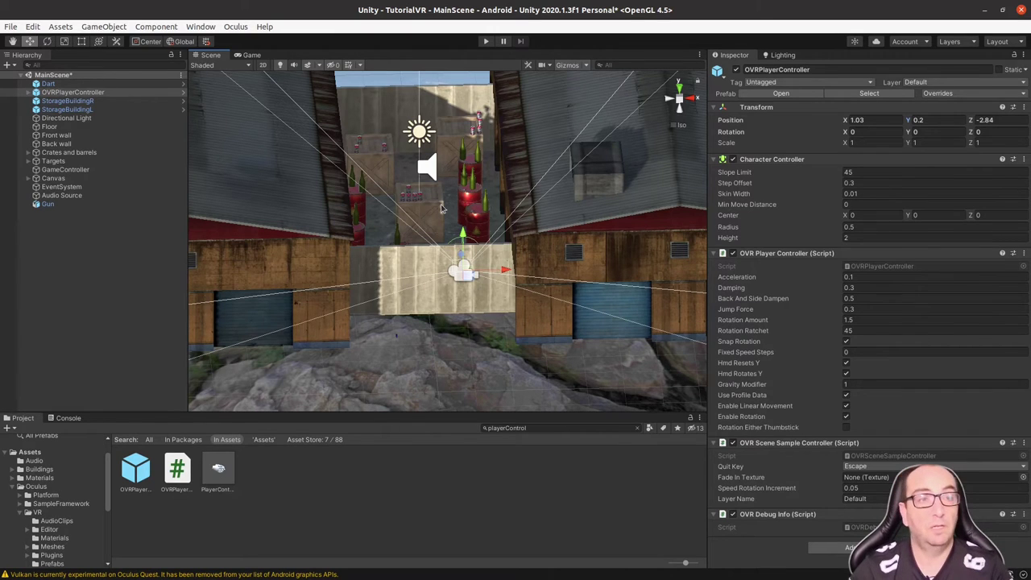
Expand OVRPlayerController, OVRCameraRig and TrackingSpace, inspecting the camera rig and TrackingSpace
click(27, 92)
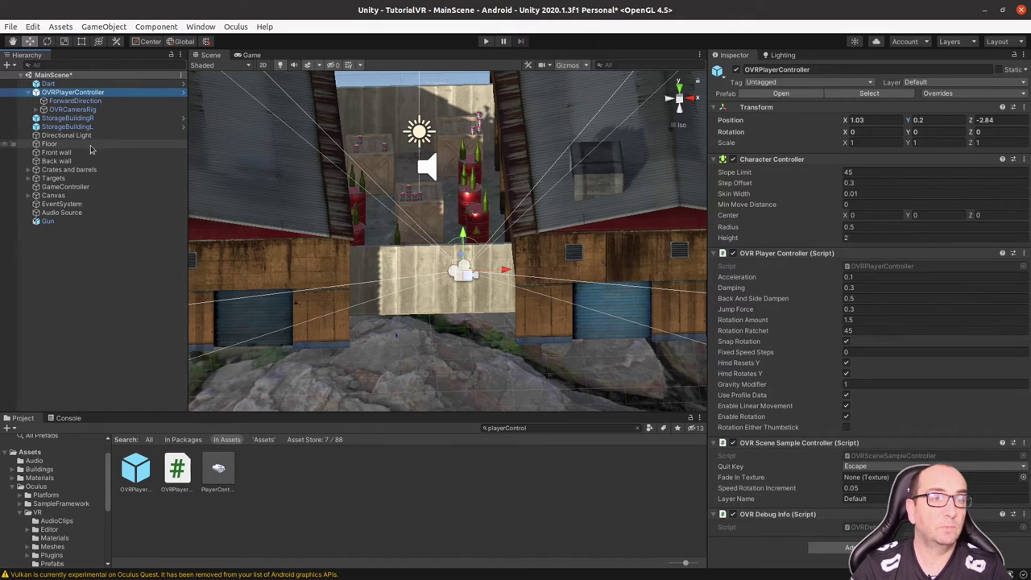
click(37, 153)
click(81, 92)
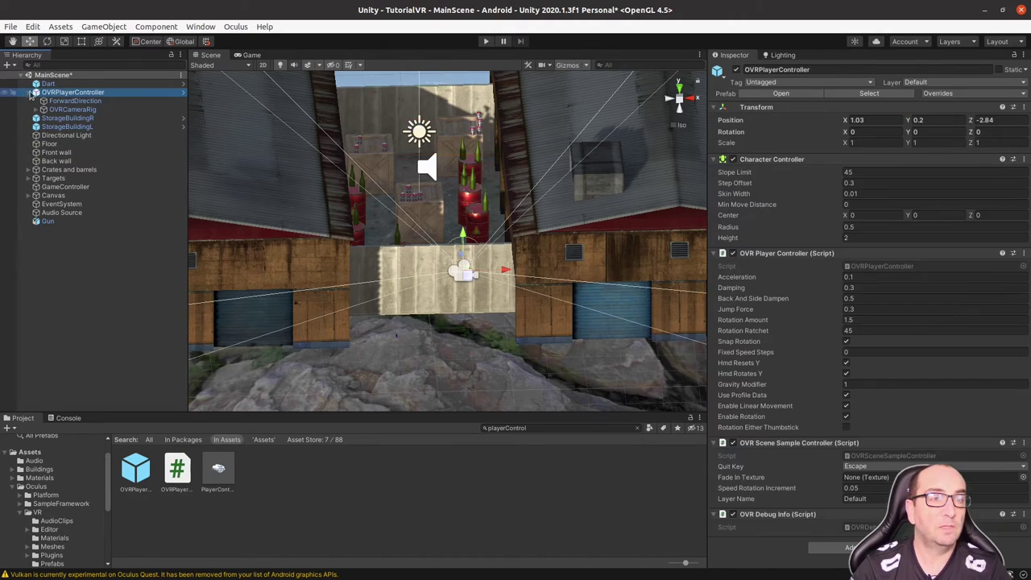
click(103, 109)
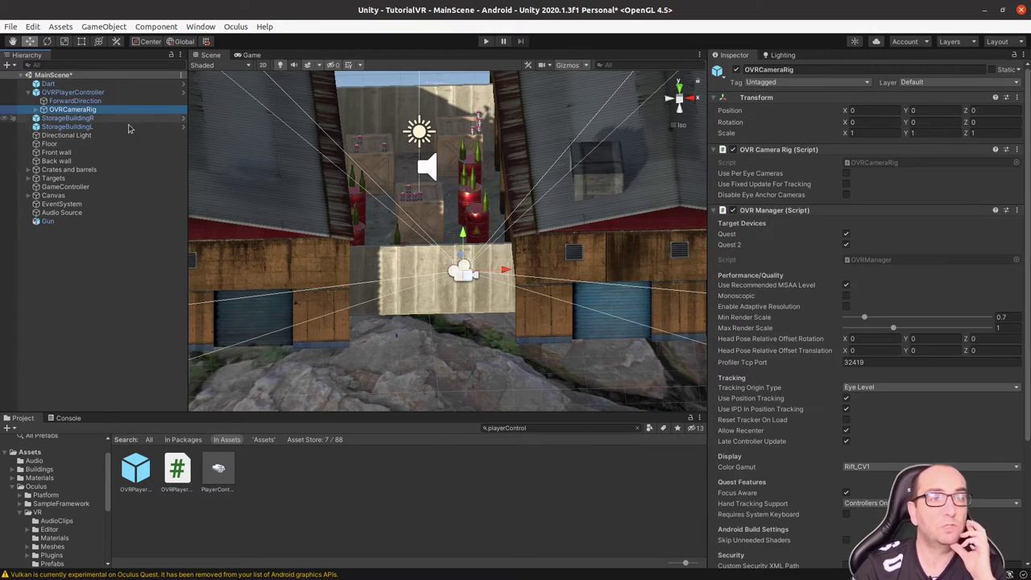
click(37, 110)
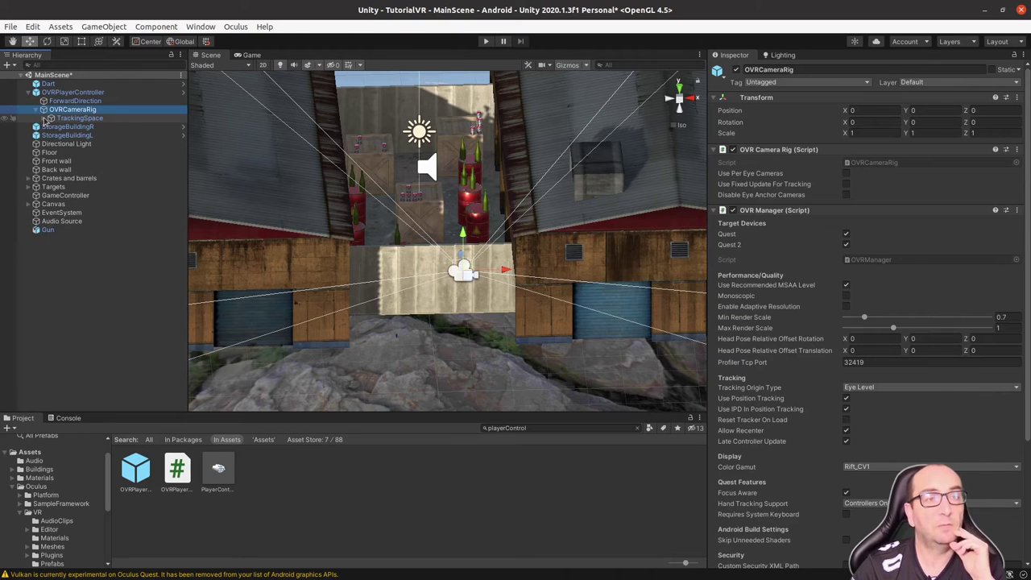
click(45, 118)
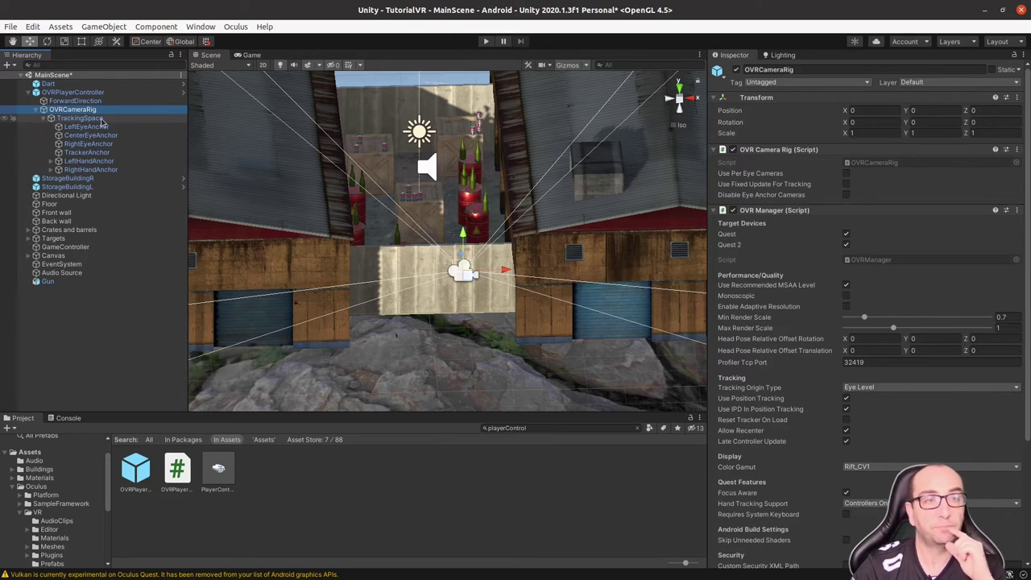
click(80, 119)
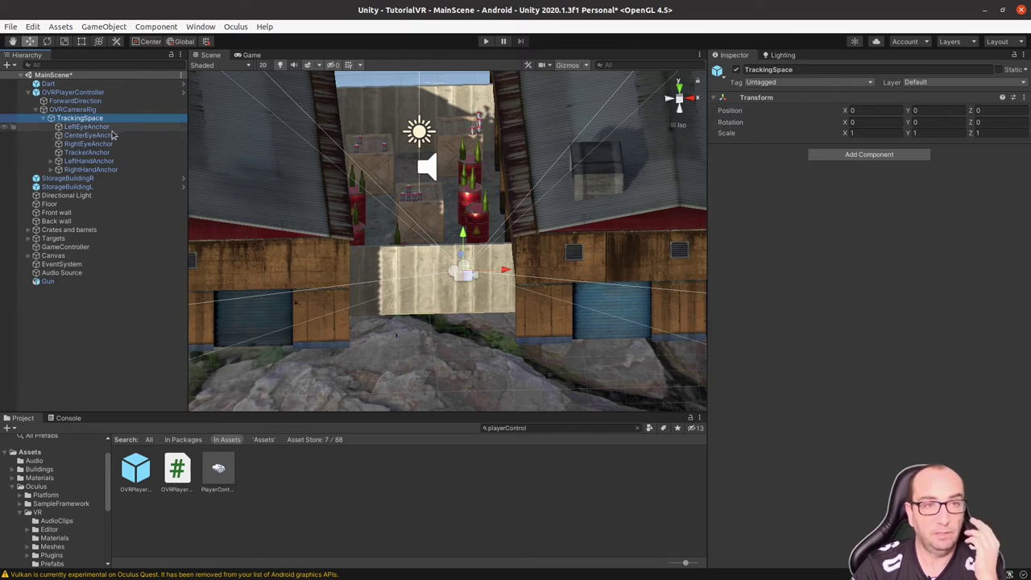
Inspect the Center, Left and Right eye anchors and reveal both controller anchors
click(106, 134)
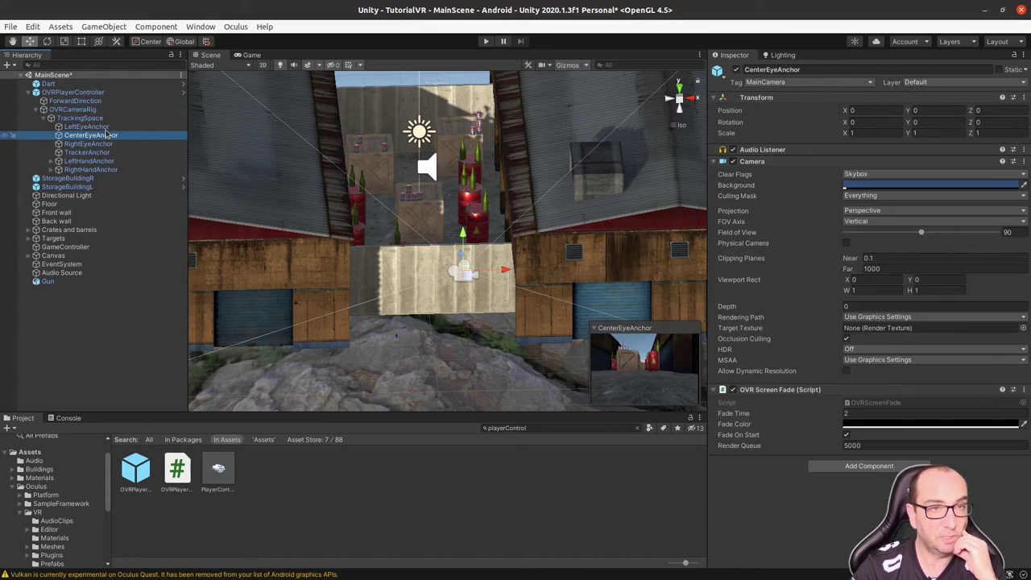
click(95, 126)
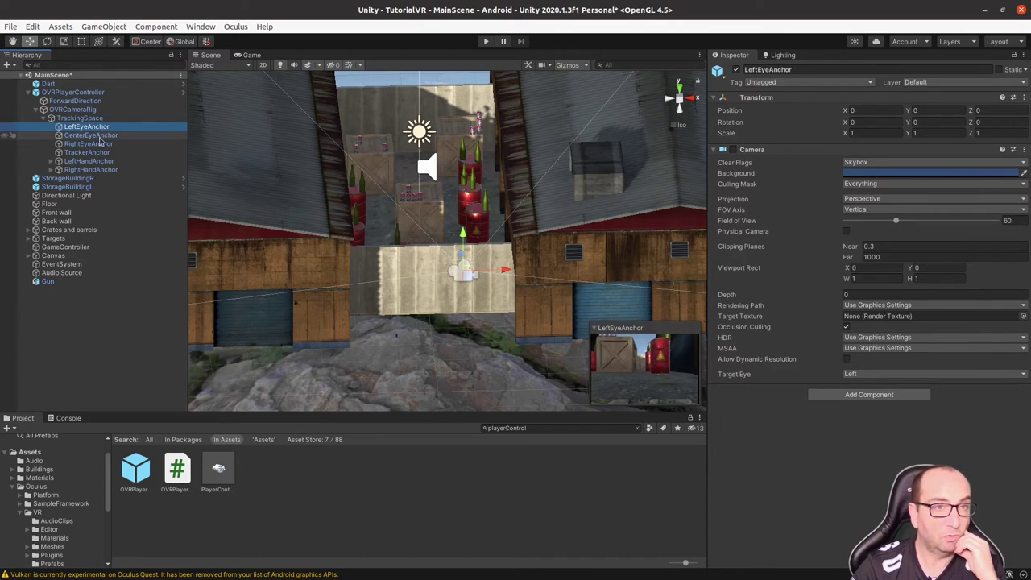
click(102, 144)
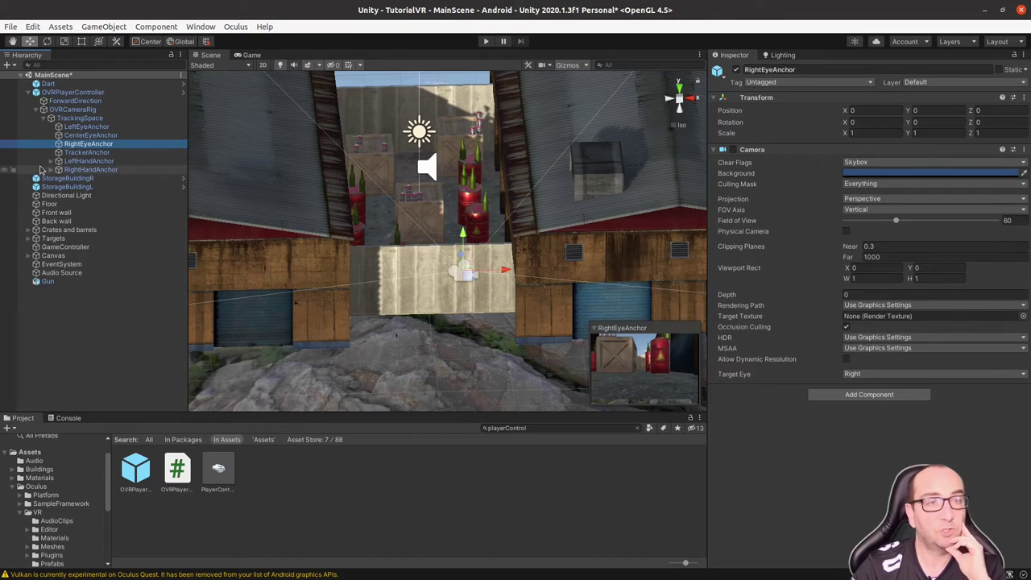
click(51, 162)
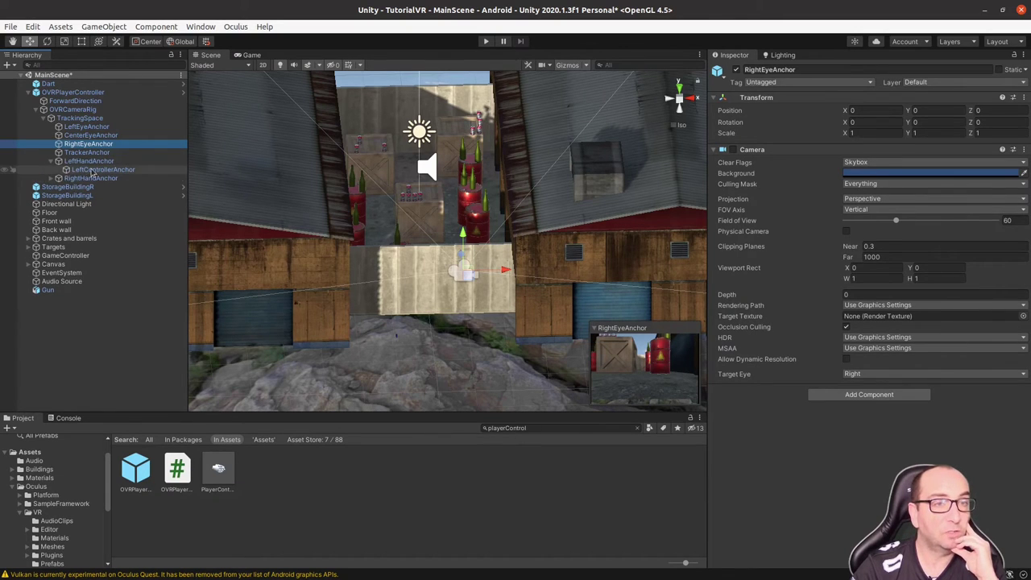
click(51, 178)
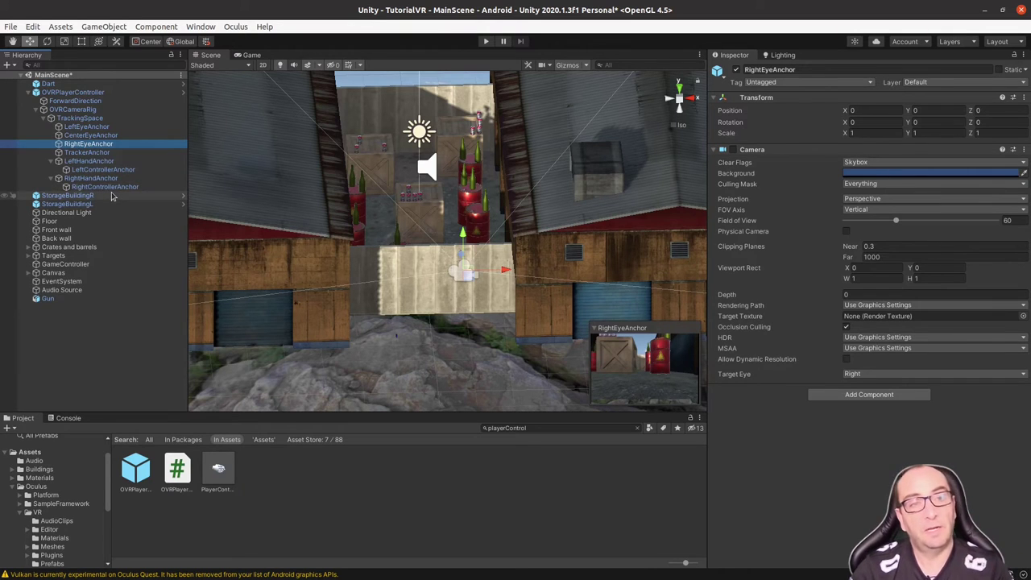
Parent the Gun under RightControllerAnchor with Position 0, 0, 0, then select LeftControllerAnchor
drag(56, 305, 100, 188)
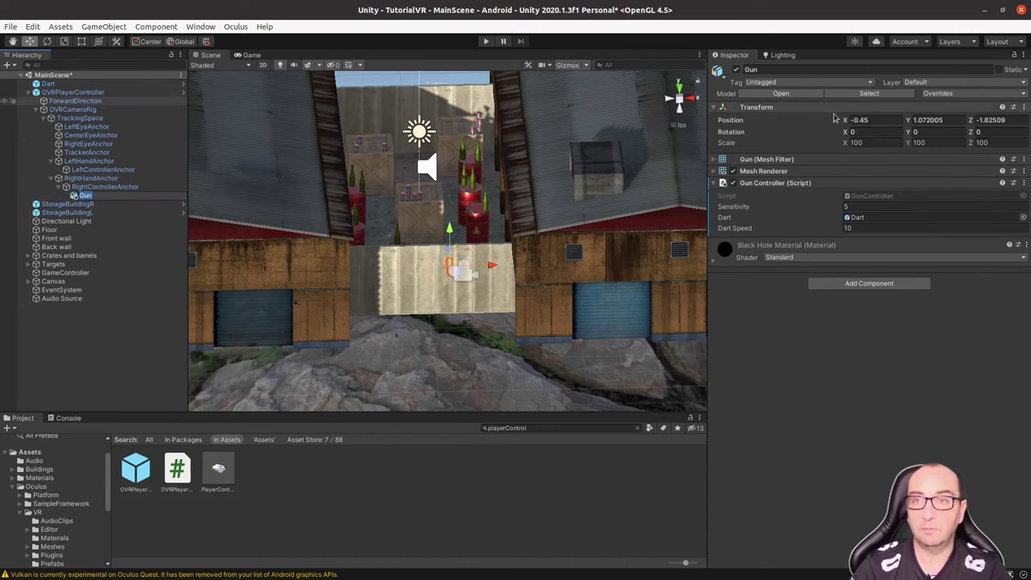
click(863, 120)
text(0)
key(Tab)
text(0)
key(Tab)
text(0)
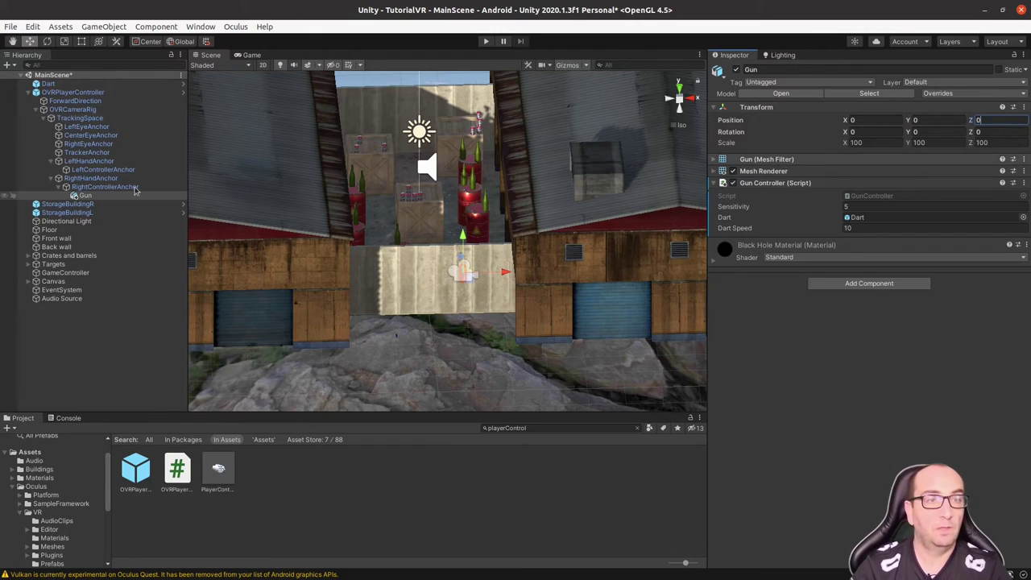
click(103, 170)
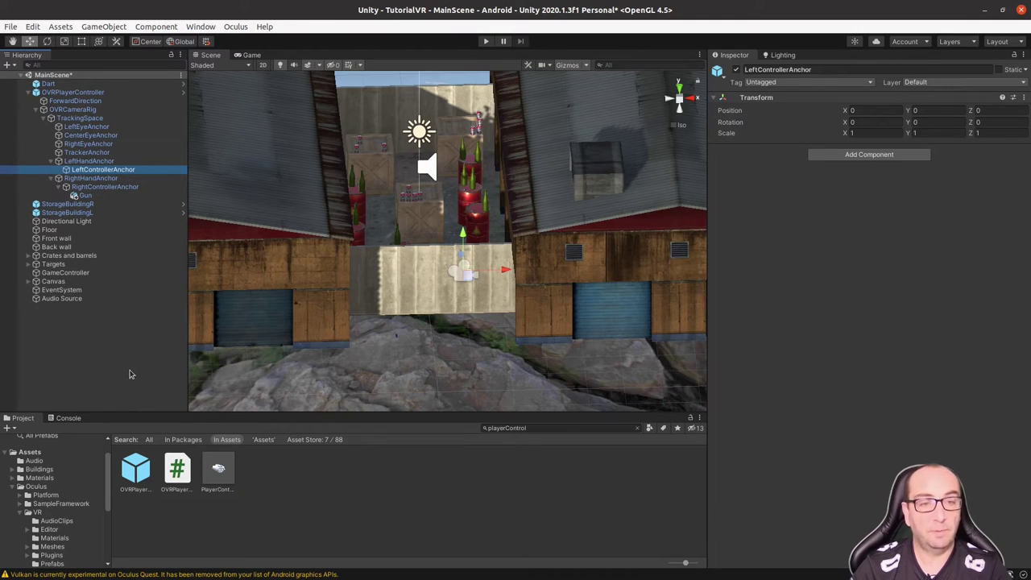
Clear the asset search, browse to Assets/Oculus/VR/Prefabs and select OVRControllerPrefab
click(545, 427)
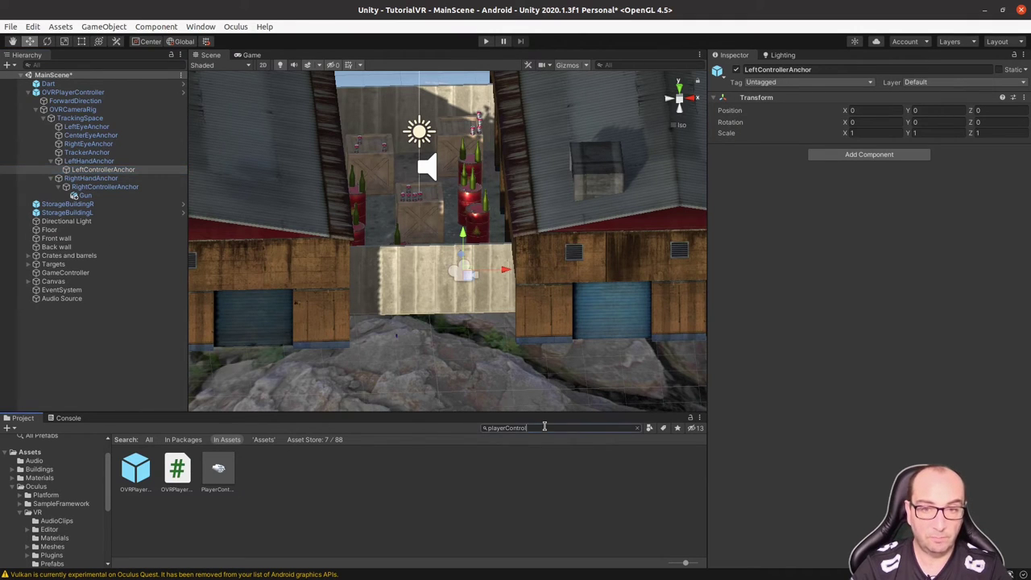
key(BackSpace)
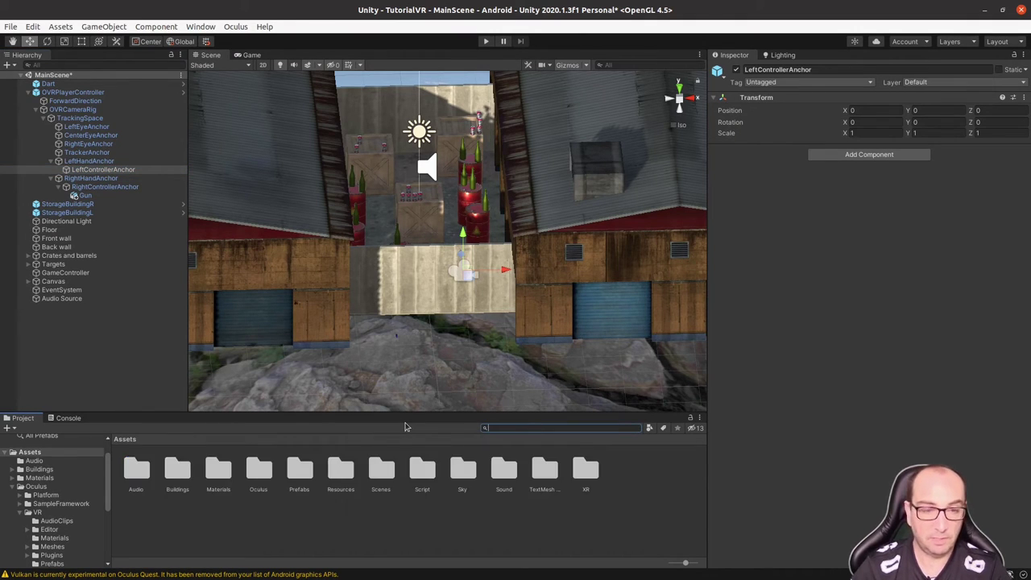
double_click(298, 470)
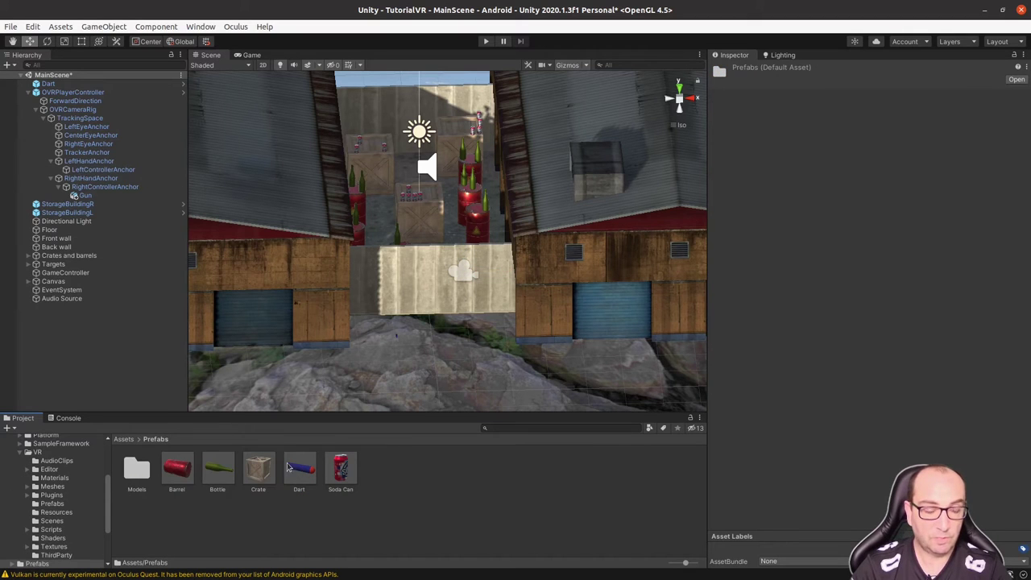
click(125, 439)
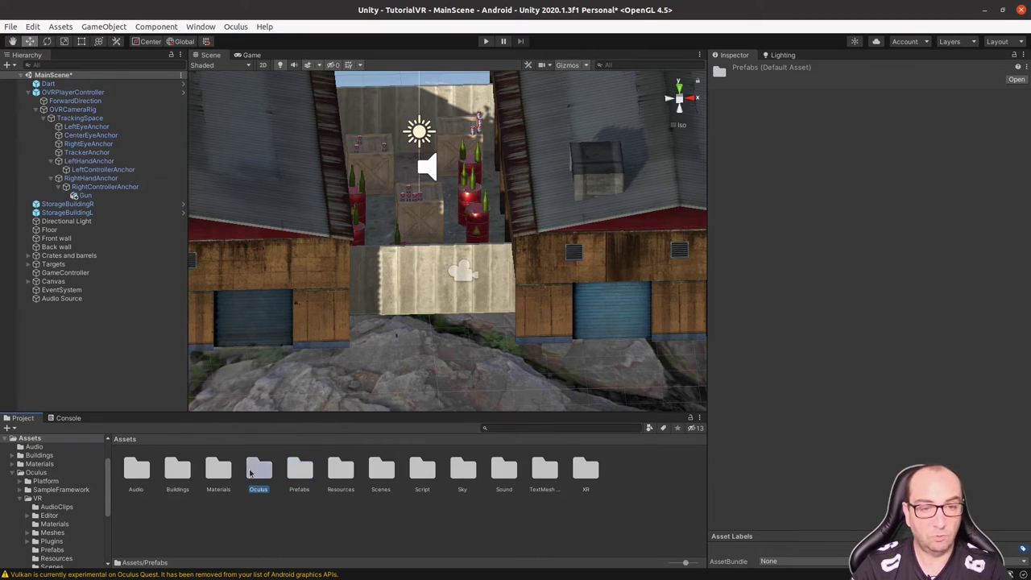
double_click(258, 470)
double_click(218, 471)
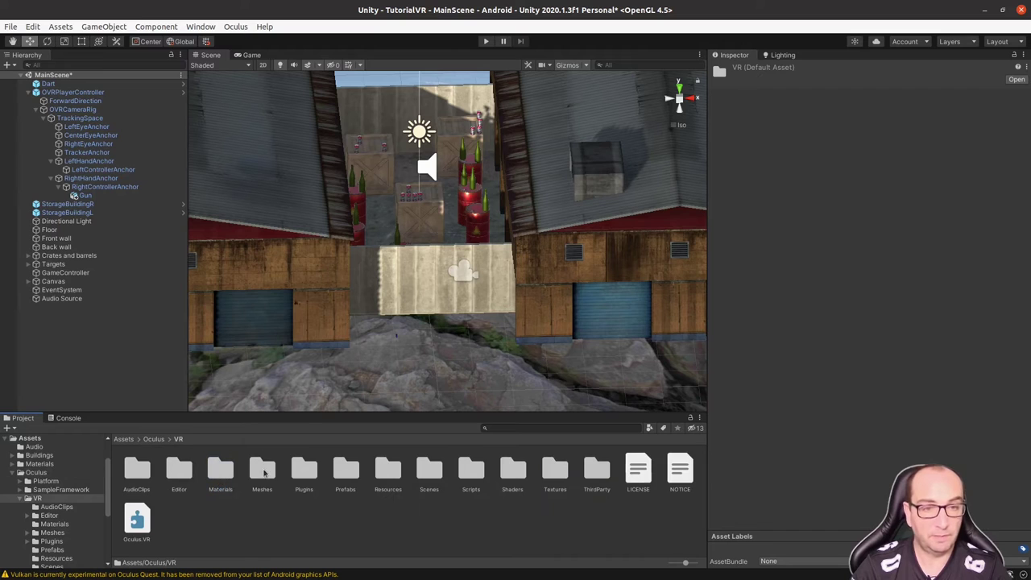
click(349, 474)
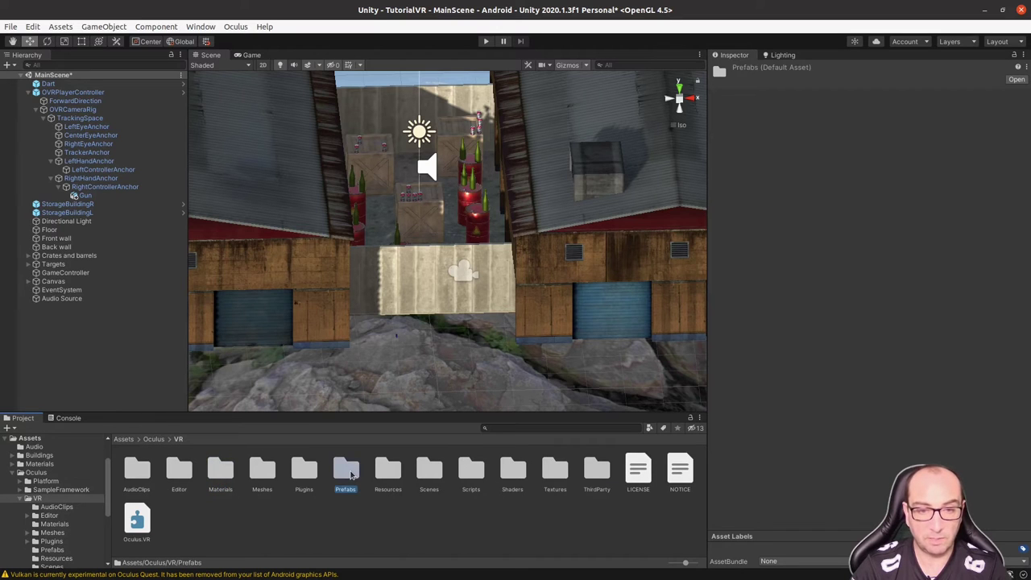
double_click(349, 473)
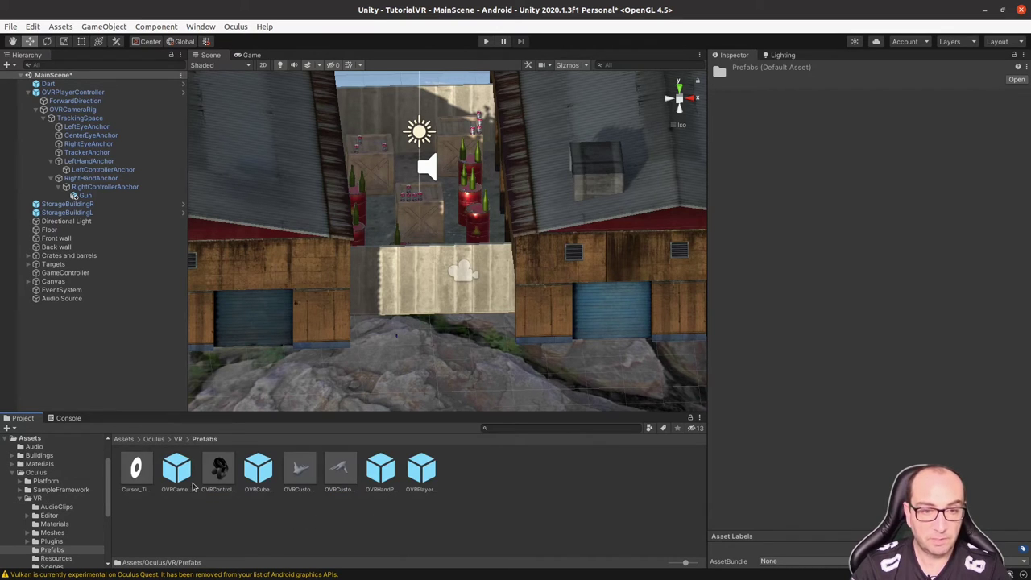
click(217, 471)
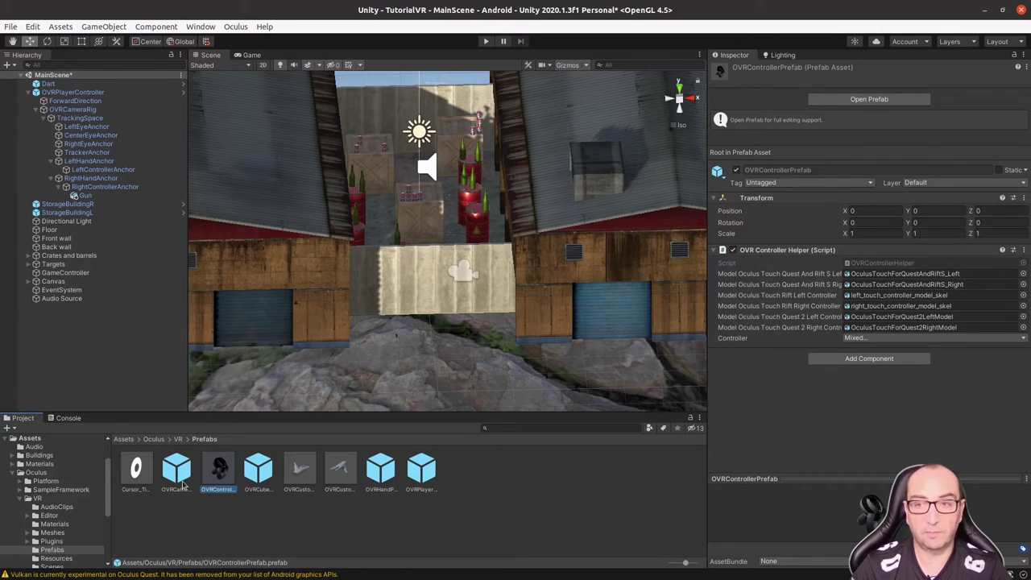
Put OVRControllerPrefab under LeftControllerAnchor with Controller set to L Touch, then select OVRPlayerController
drag(225, 481, 111, 170)
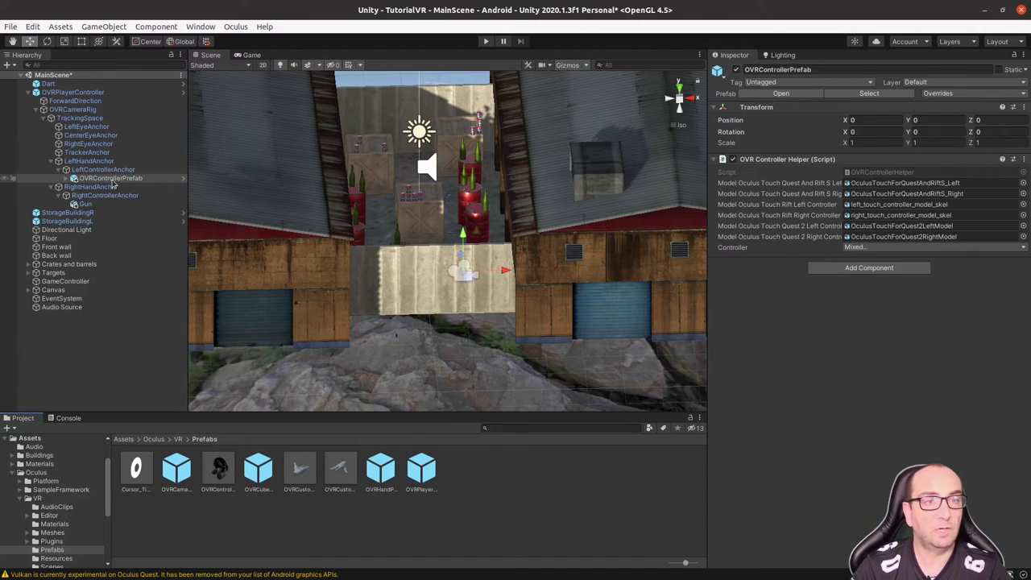
click(882, 247)
click(876, 288)
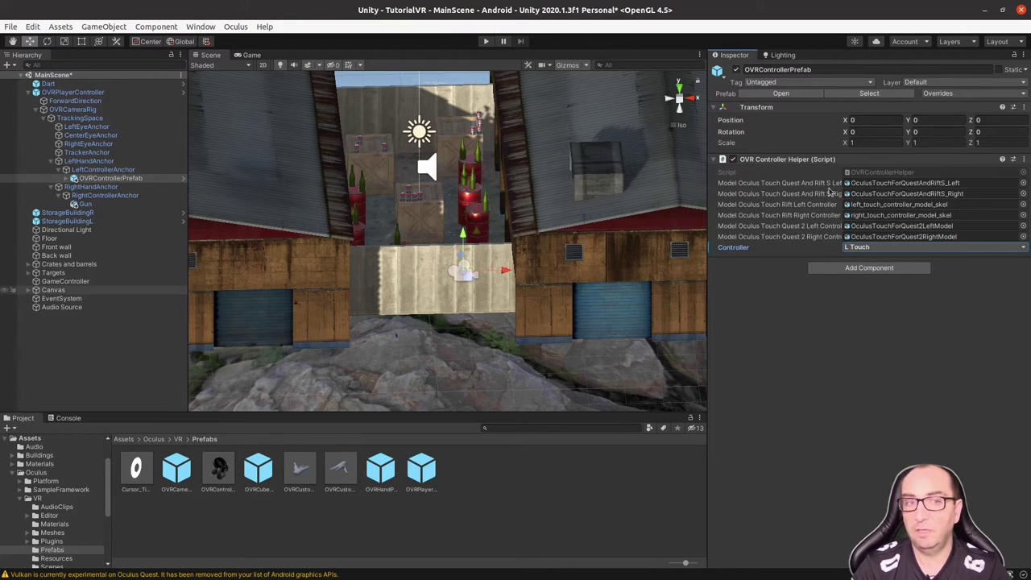
click(70, 178)
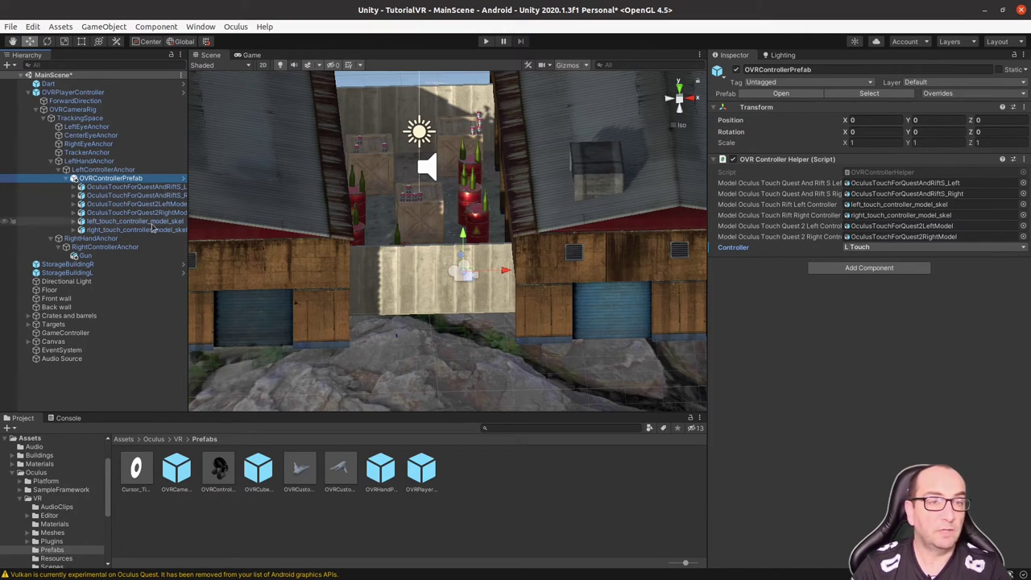
click(69, 179)
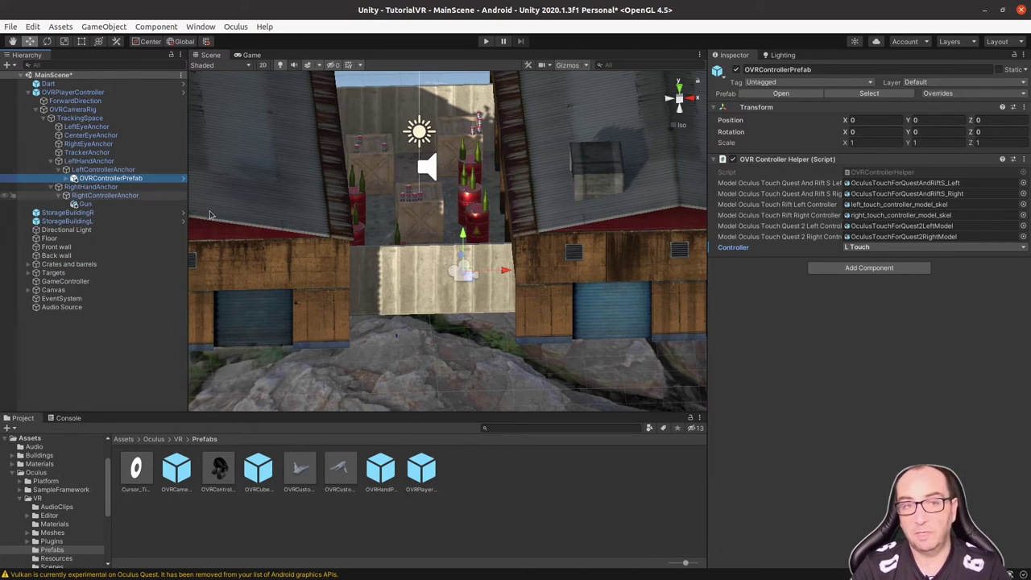
click(72, 93)
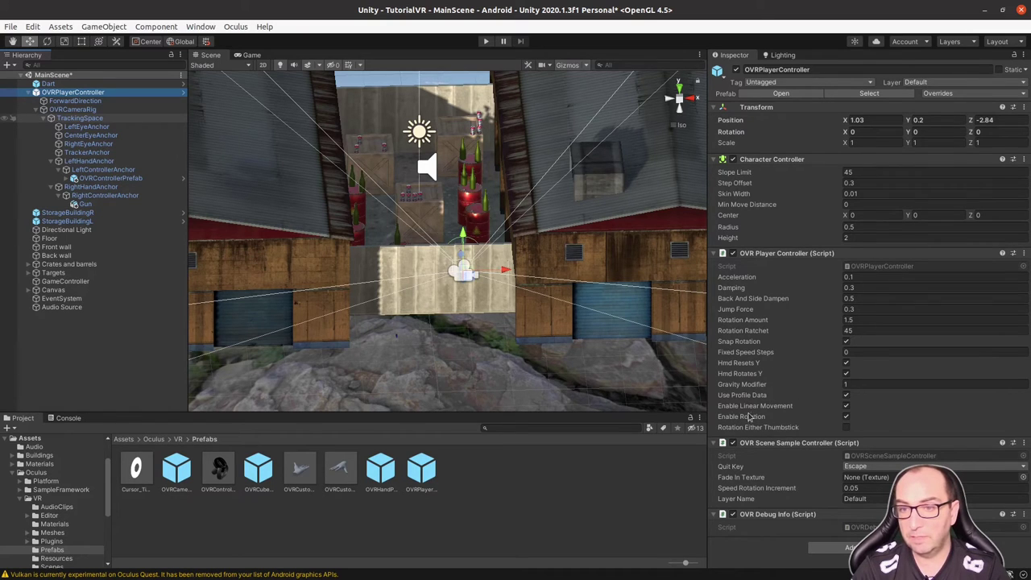
Toggle Enable Linear Movement off and back on, then select OVRCameraRig
click(755, 407)
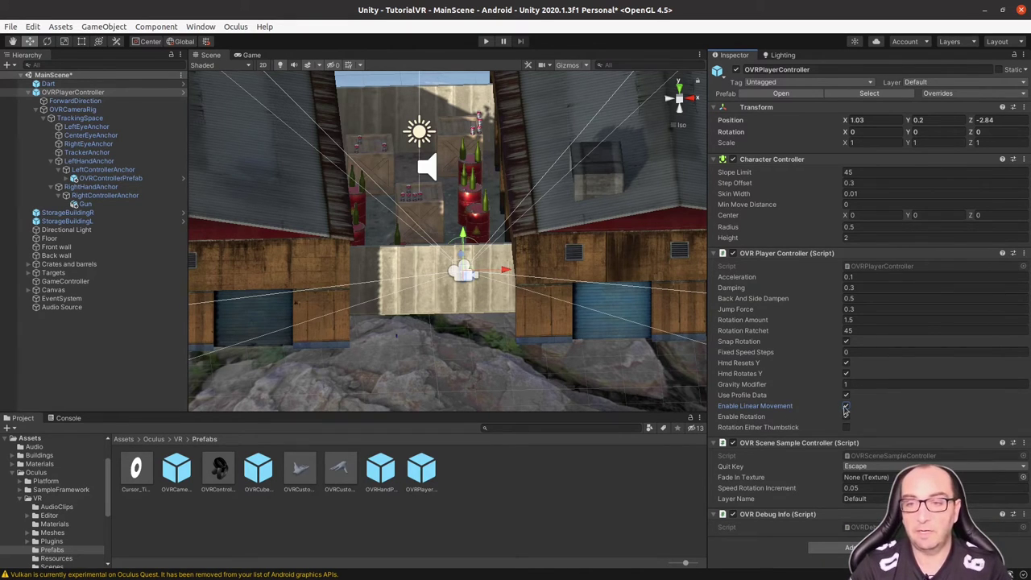
click(847, 406)
click(846, 408)
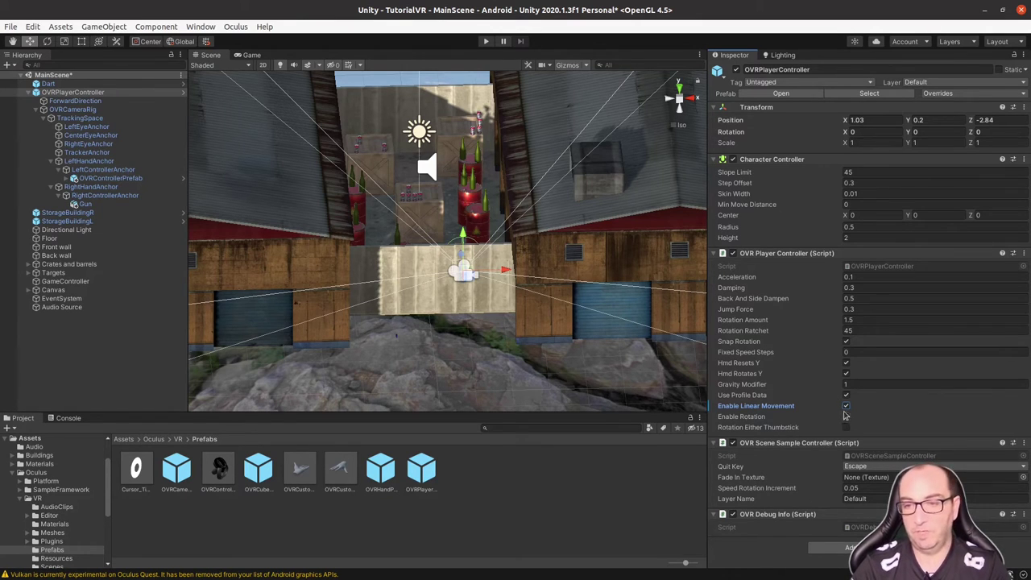
click(80, 109)
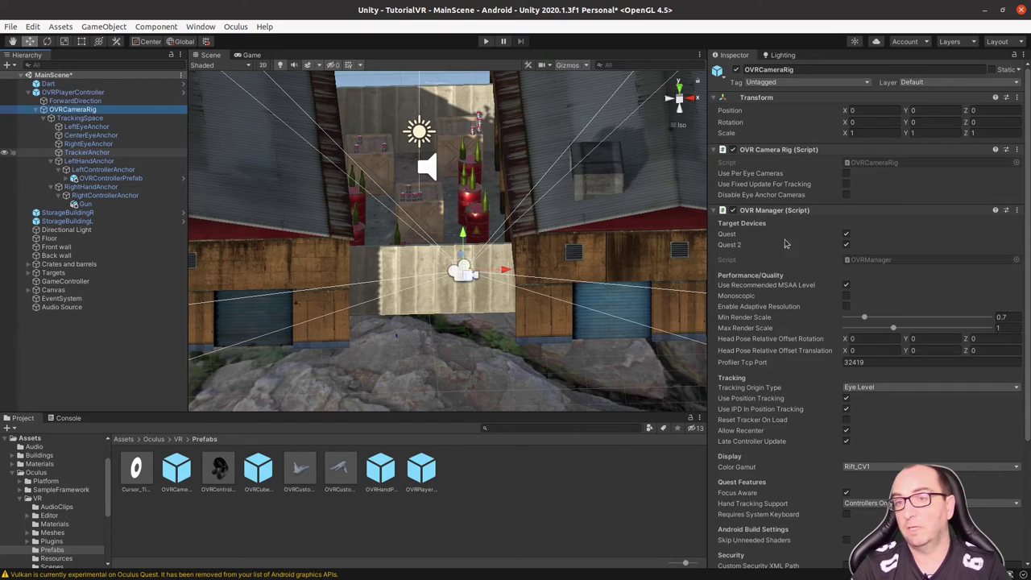
Uncheck the Quest target device and set Tracking Origin Type to Floor Level
click(845, 233)
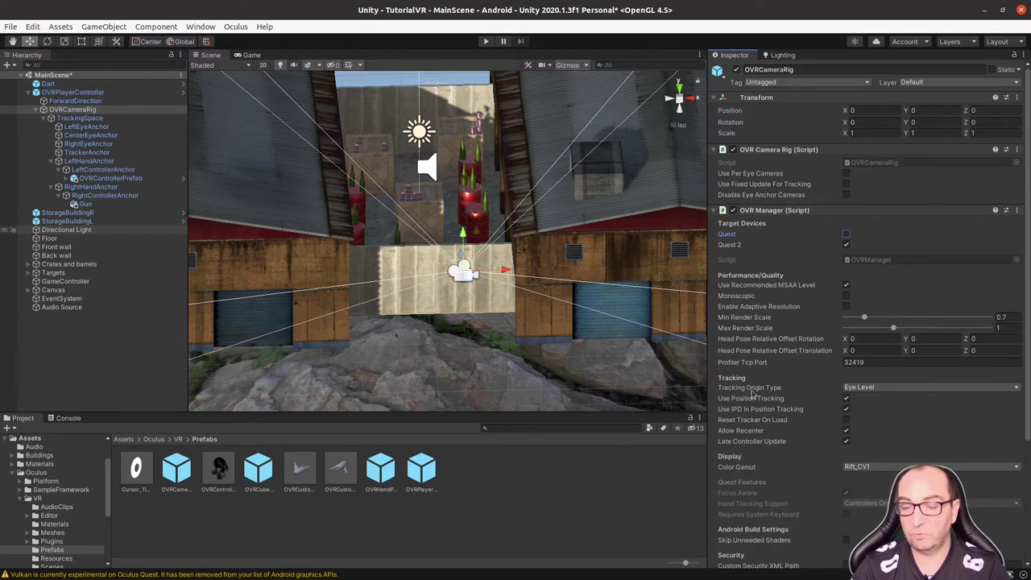
click(890, 388)
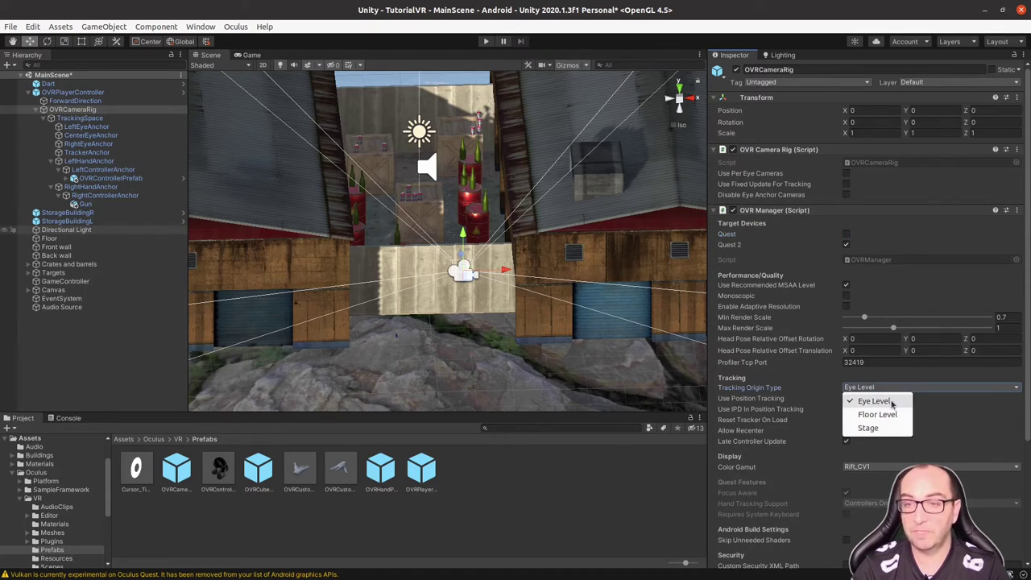
click(891, 417)
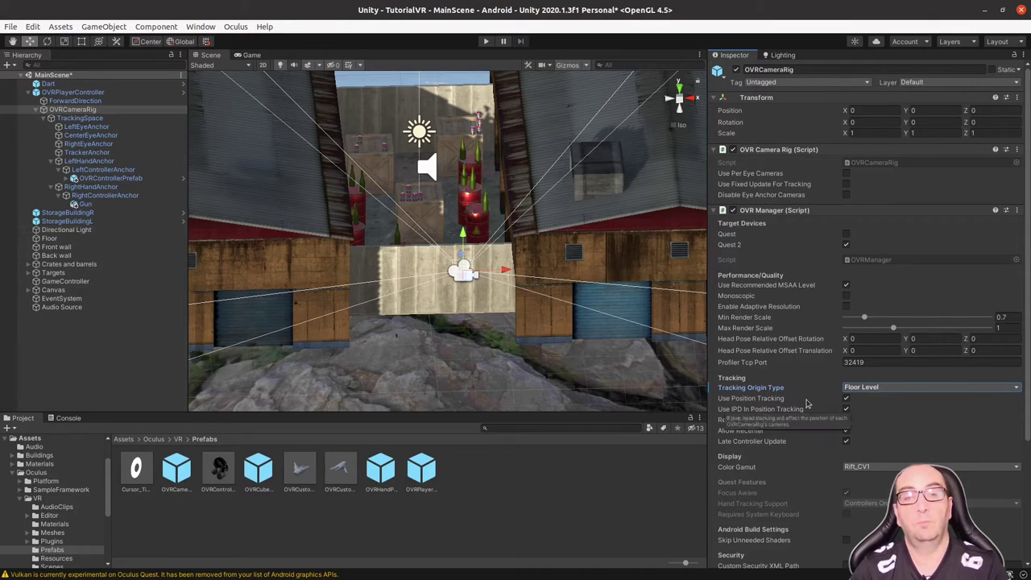
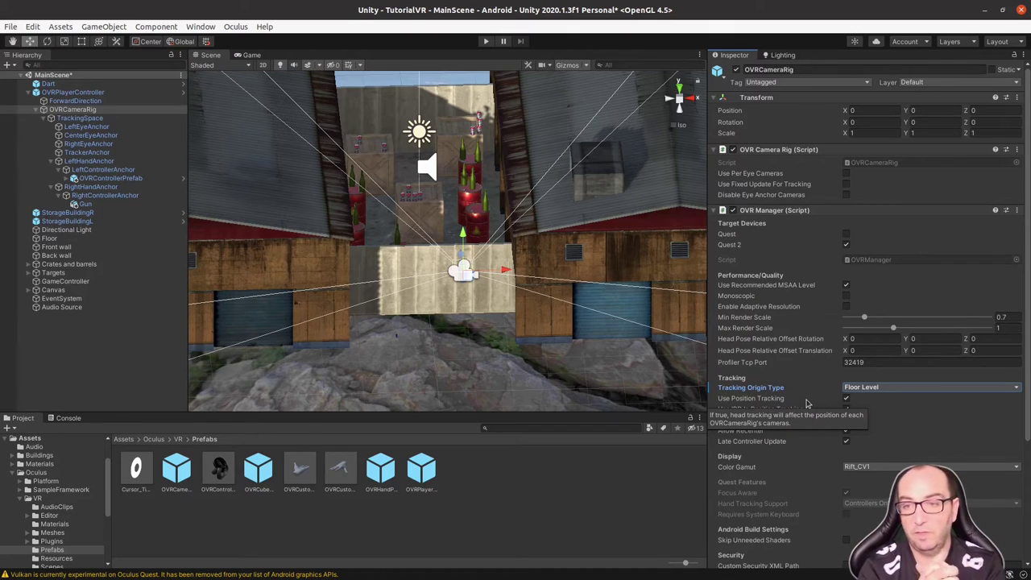
Change the OVR Manager Color Gamut from Rift_CV1 to Quest
click(850, 469)
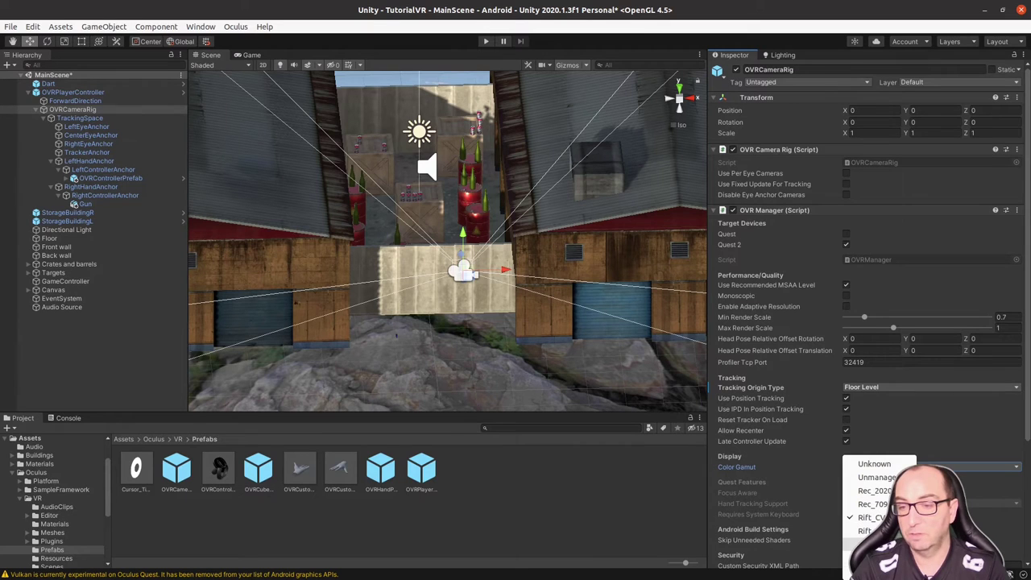
click(861, 543)
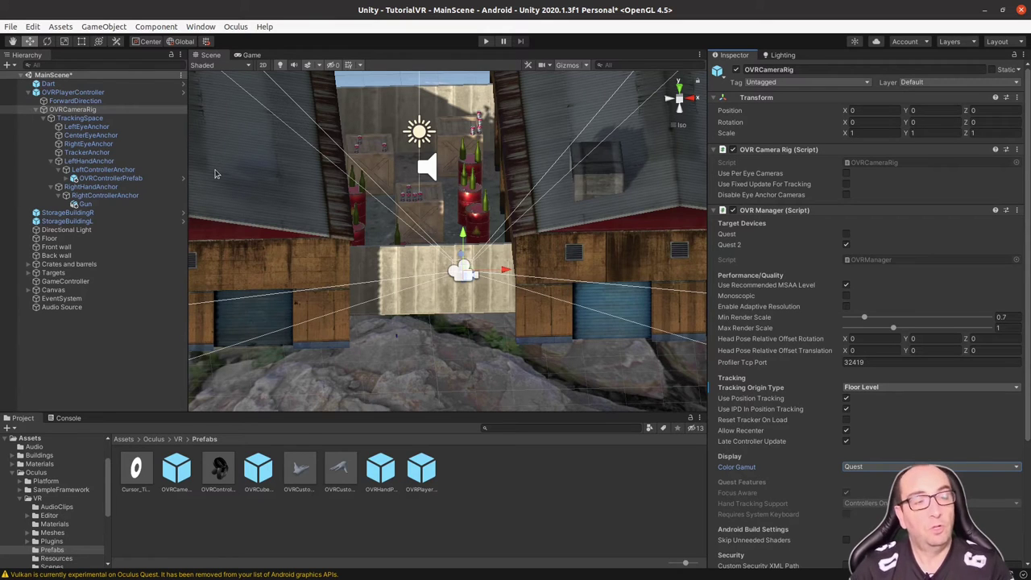
In Build Settings, keep Run Device on Default device and start Build And Run
click(11, 27)
mouse_move(33, 26)
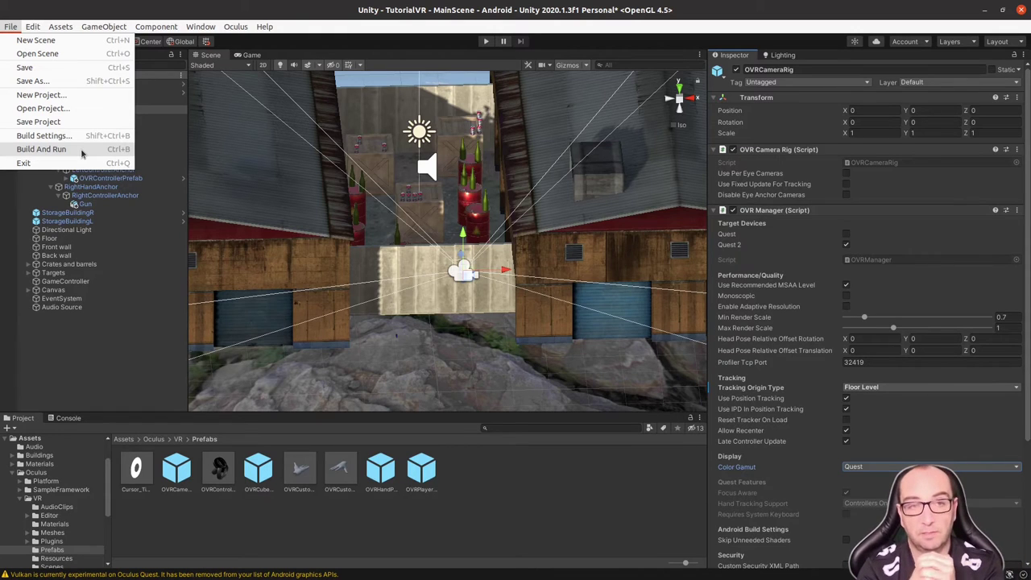
click(81, 135)
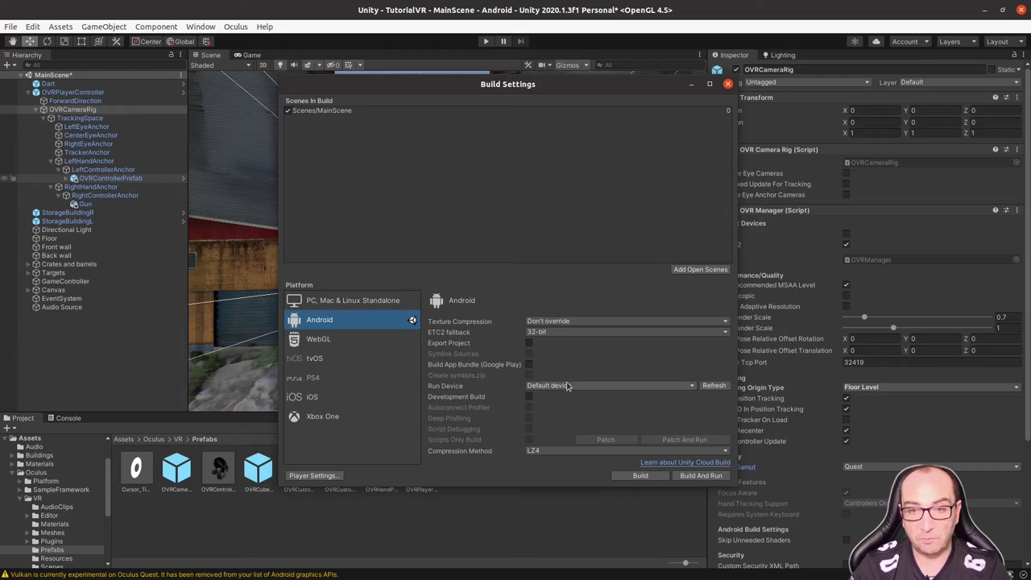
click(564, 386)
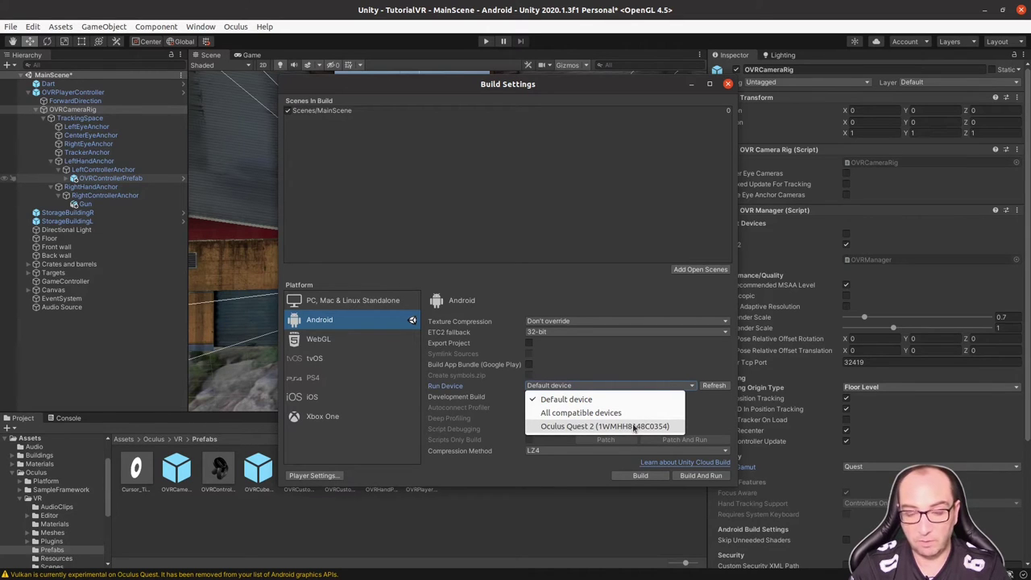
click(600, 400)
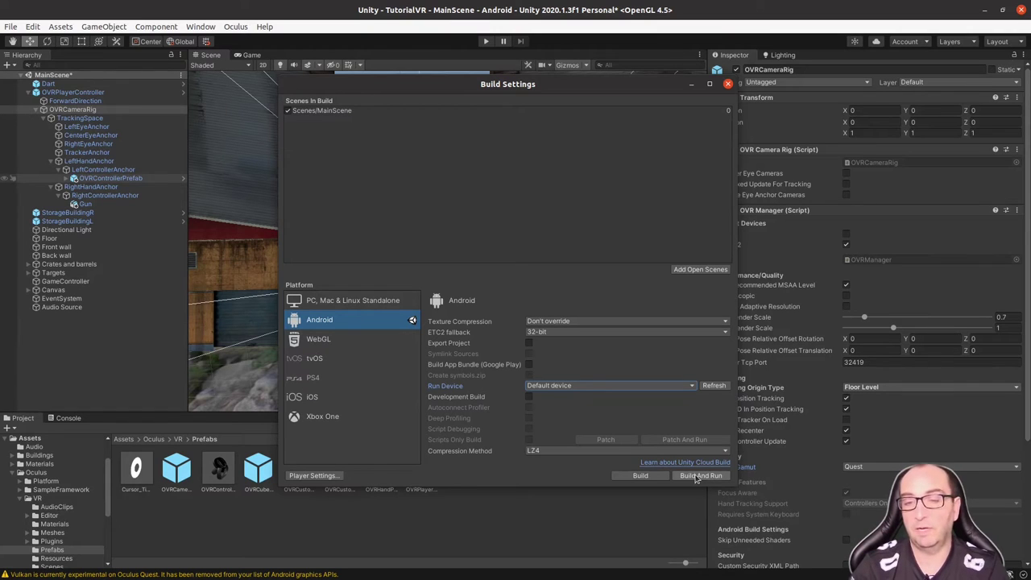
click(697, 477)
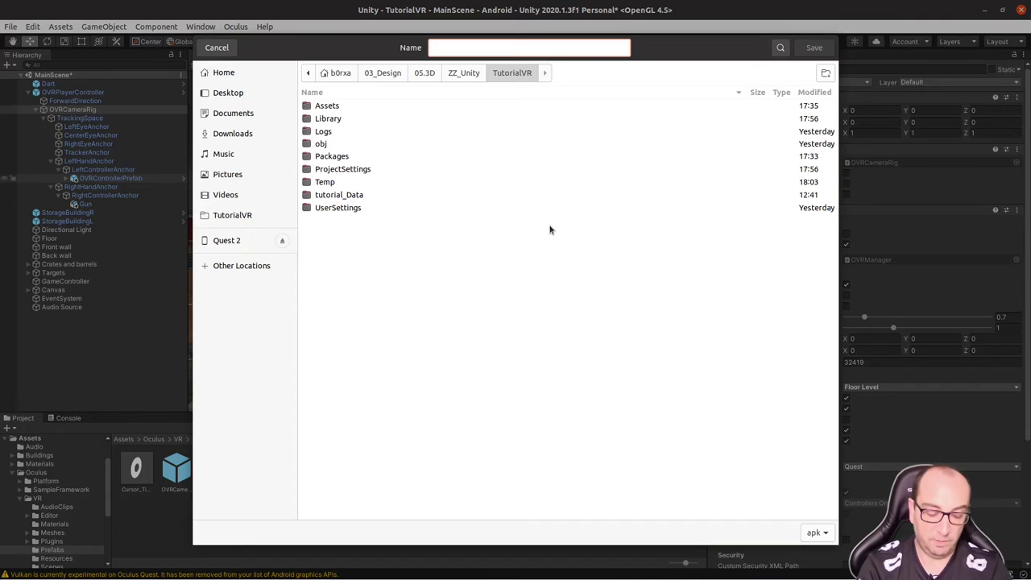
Save the APK as 'iniShooter.apk' and let the Android build finish with 'Succeeded'
text(MiniShooter.apk)
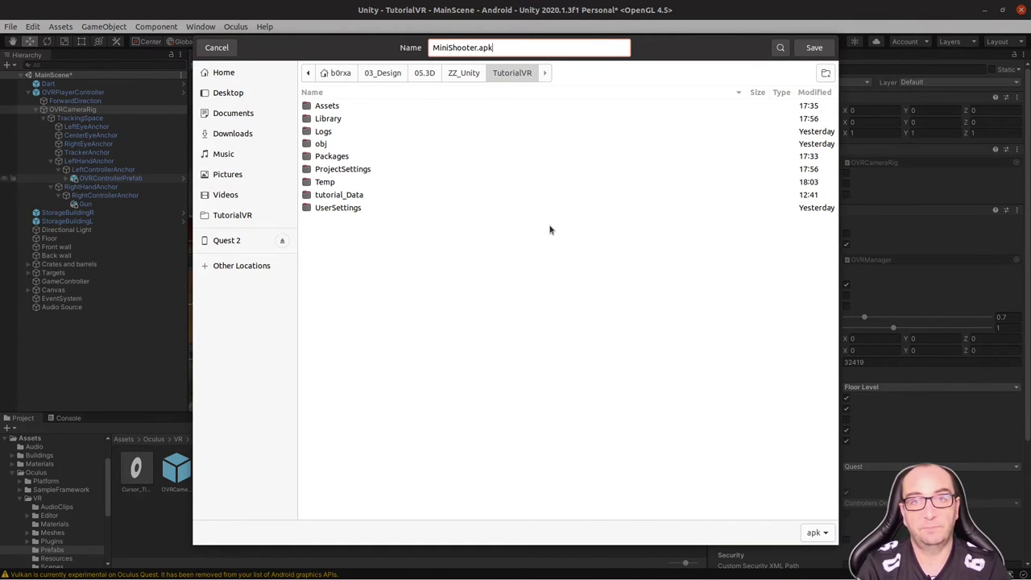
key(Return)
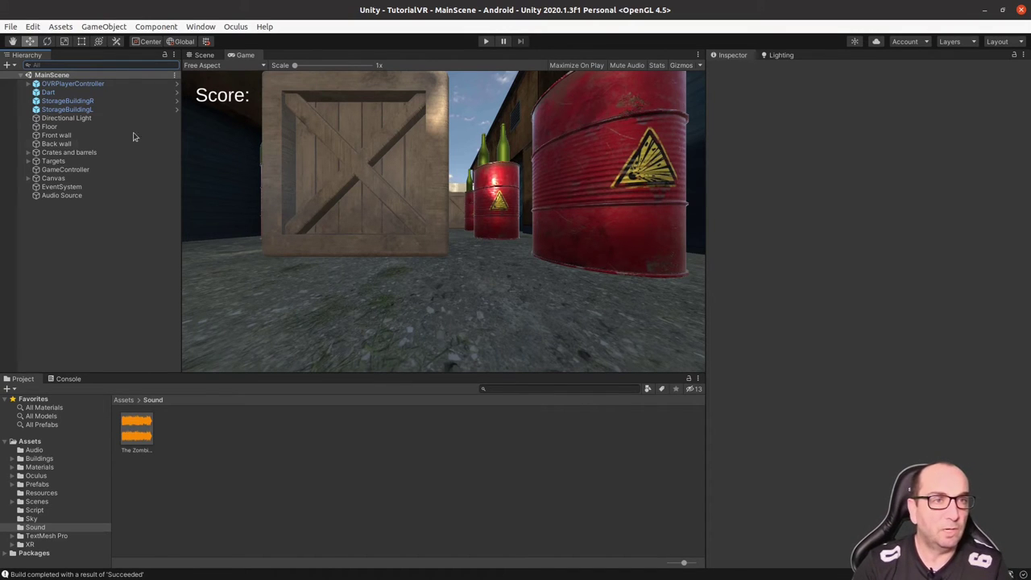
Expand OVRPlayerController down to RightHandAnchor and parent Gun under RightControllerAnchor
click(30, 86)
click(28, 84)
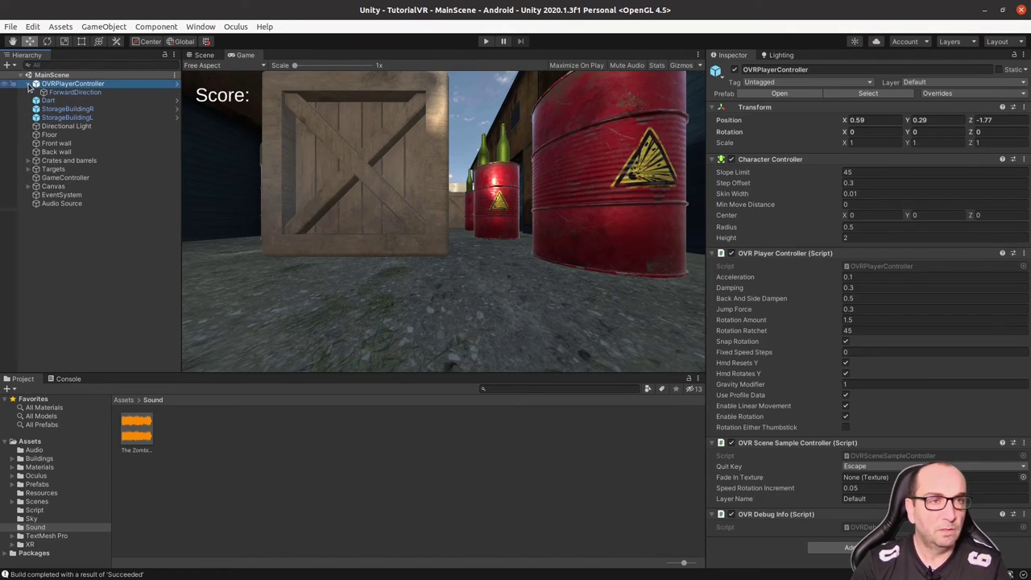
click(36, 101)
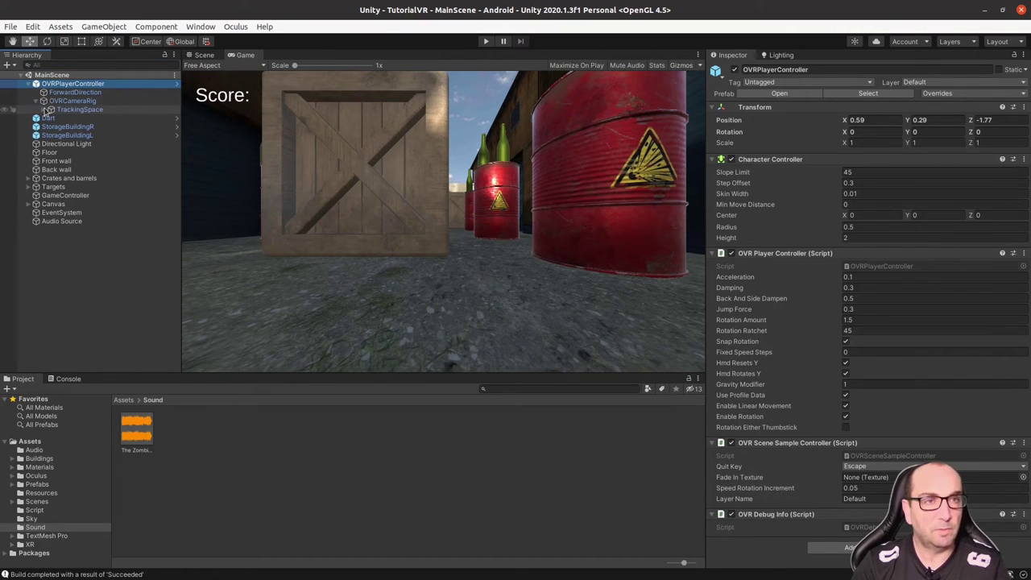
click(44, 110)
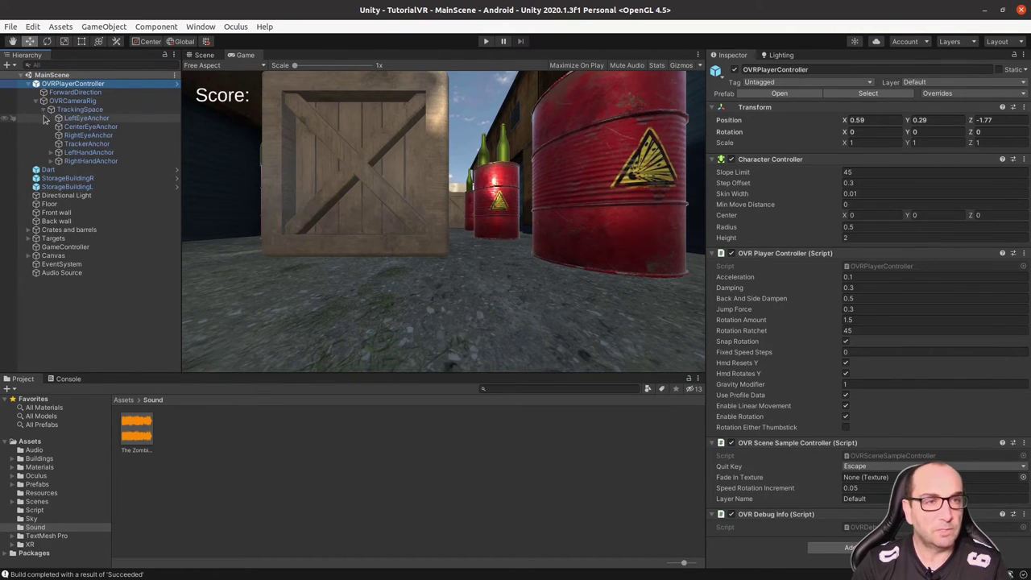
click(51, 161)
drag(55, 173, 97, 171)
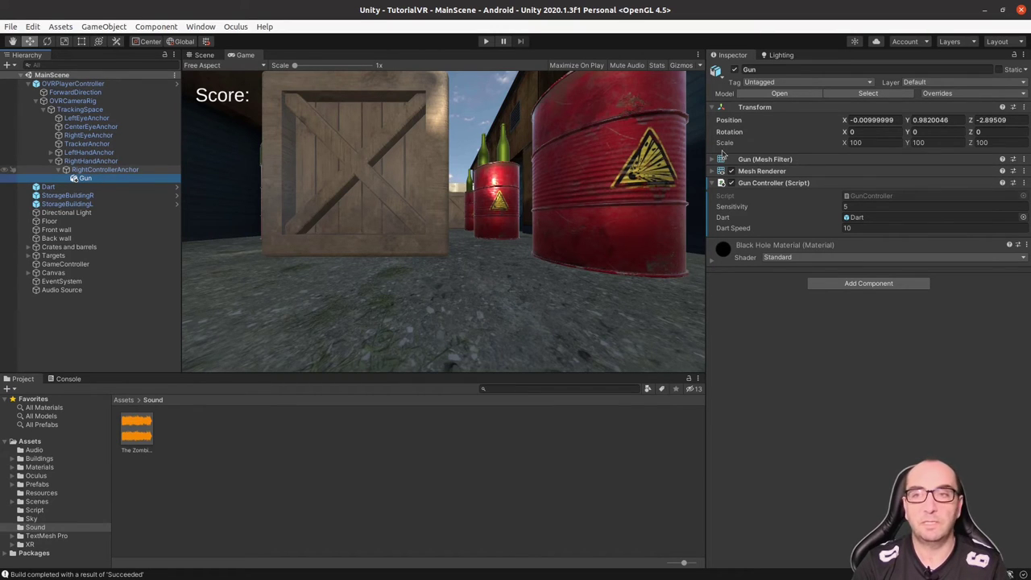
Set the Gun's position to 0, 0, 0
click(872, 120)
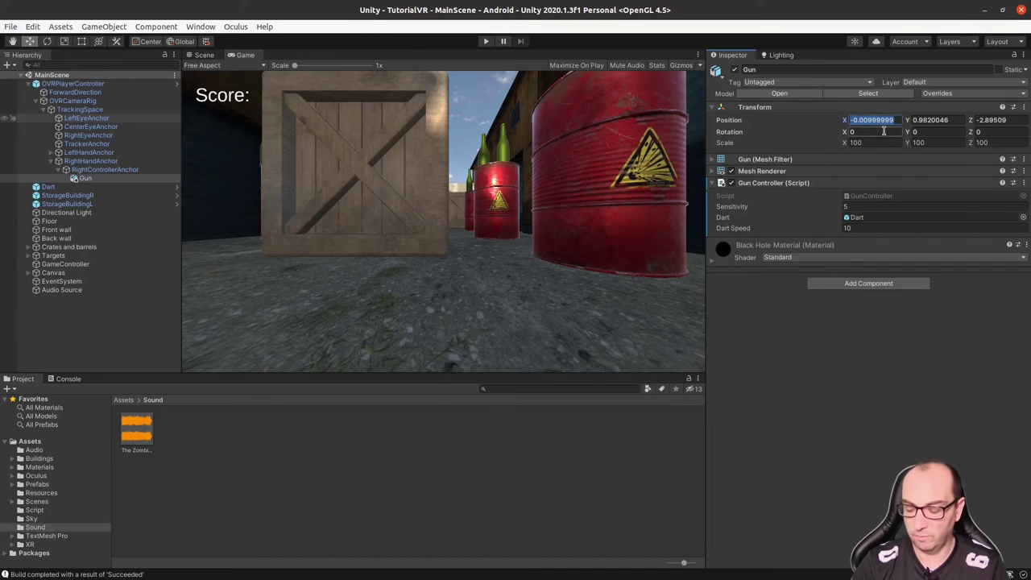
text(0)
key(Tab)
text(0)
key(Tab)
text(0)
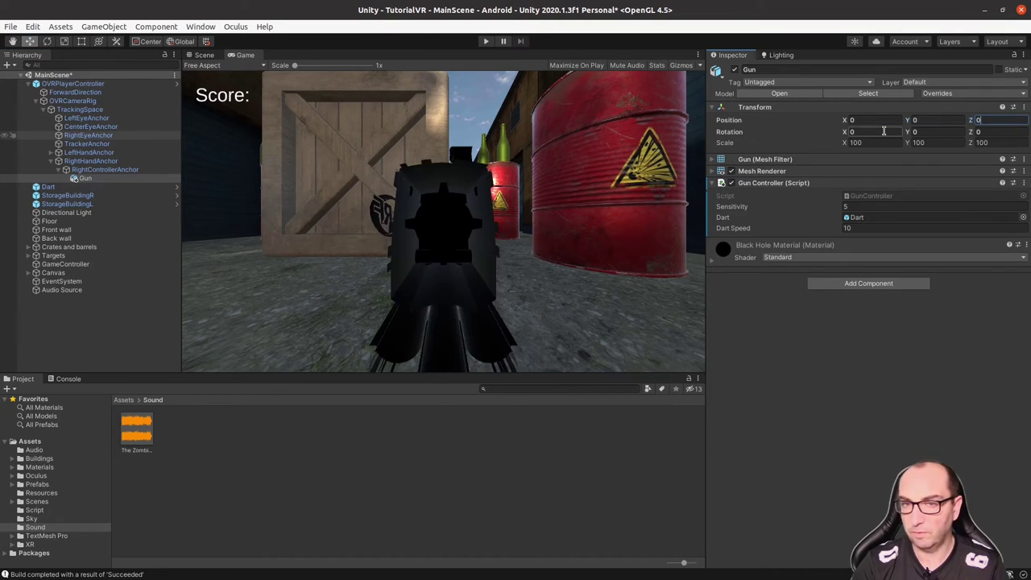
key(Tab)
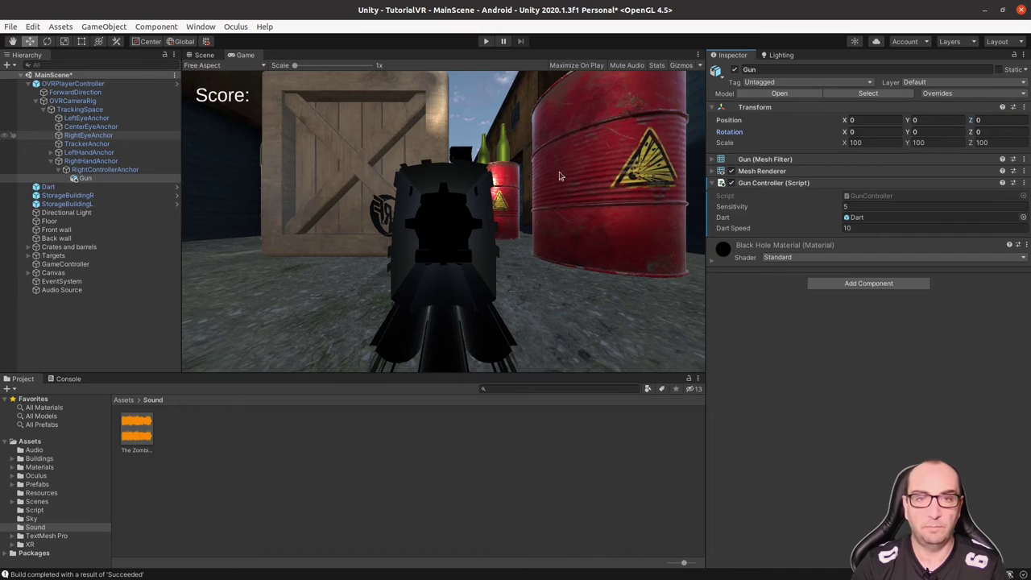
Return to the Scene view and orbit to look down on the alley
click(483, 198)
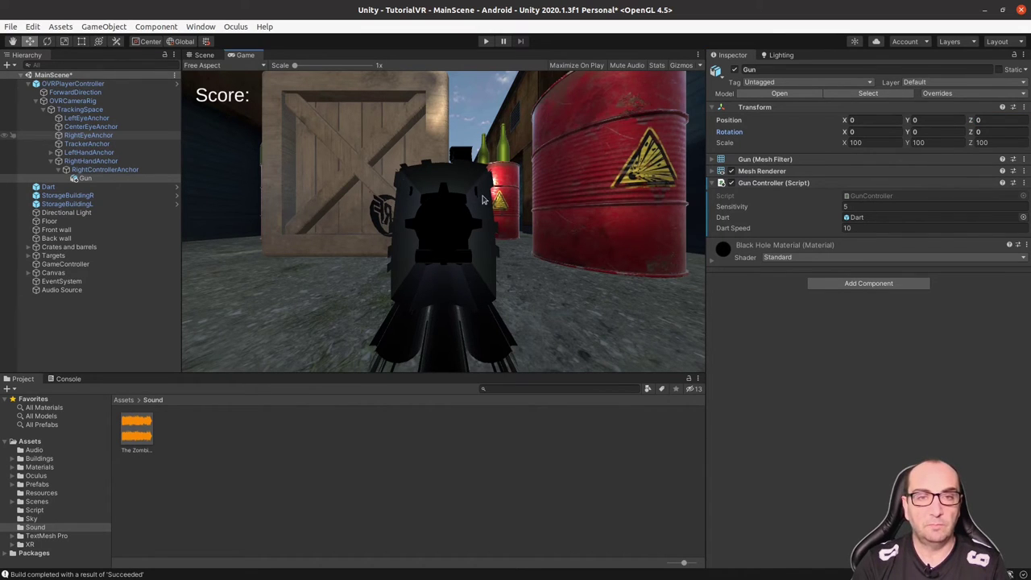
click(205, 54)
alt+drag(495, 237, 499, 269)
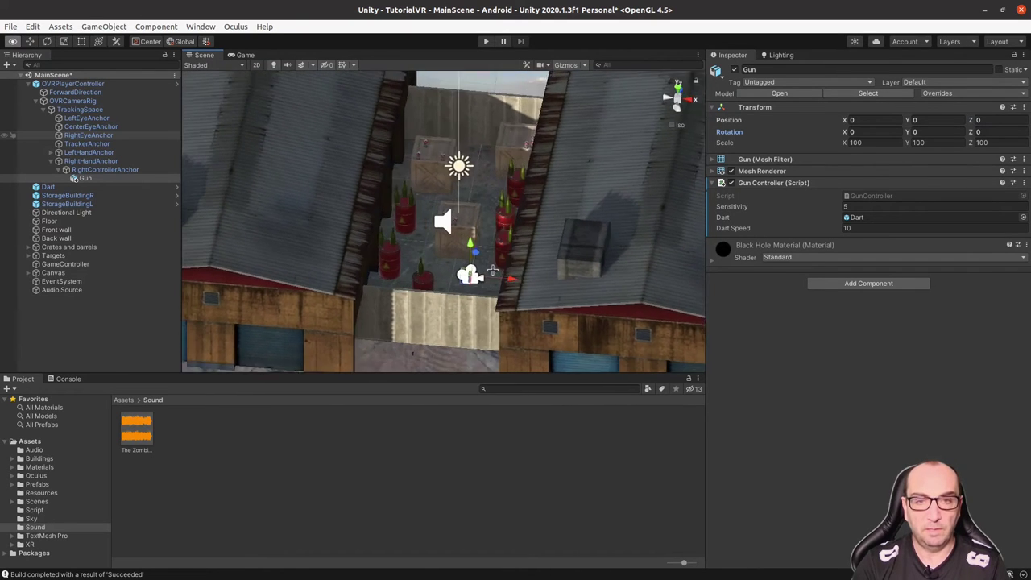
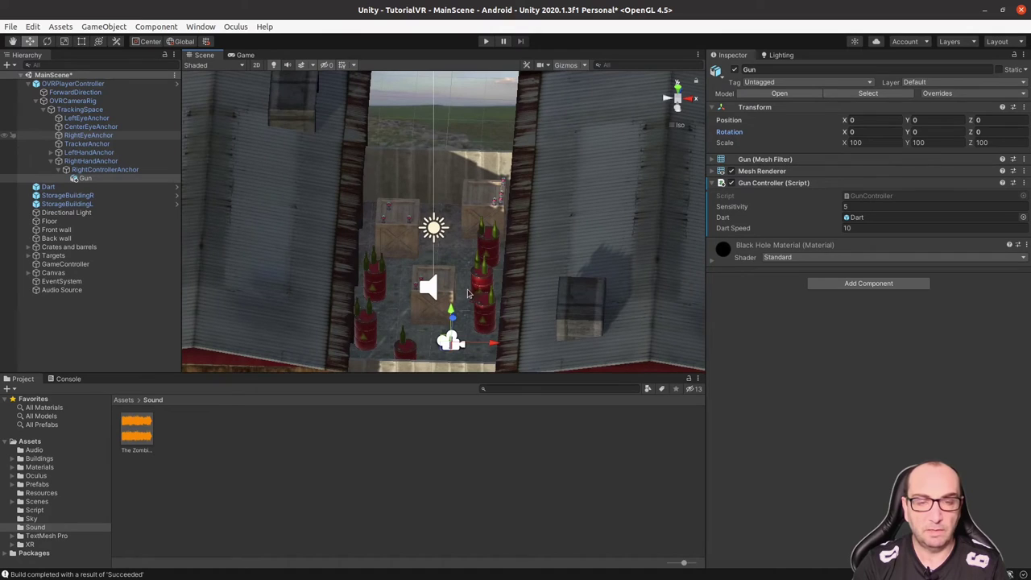
Fold up OVRPlayerController's children in the Hierarchy so only top-level scene objects show
alt+drag(471, 272, 468, 278)
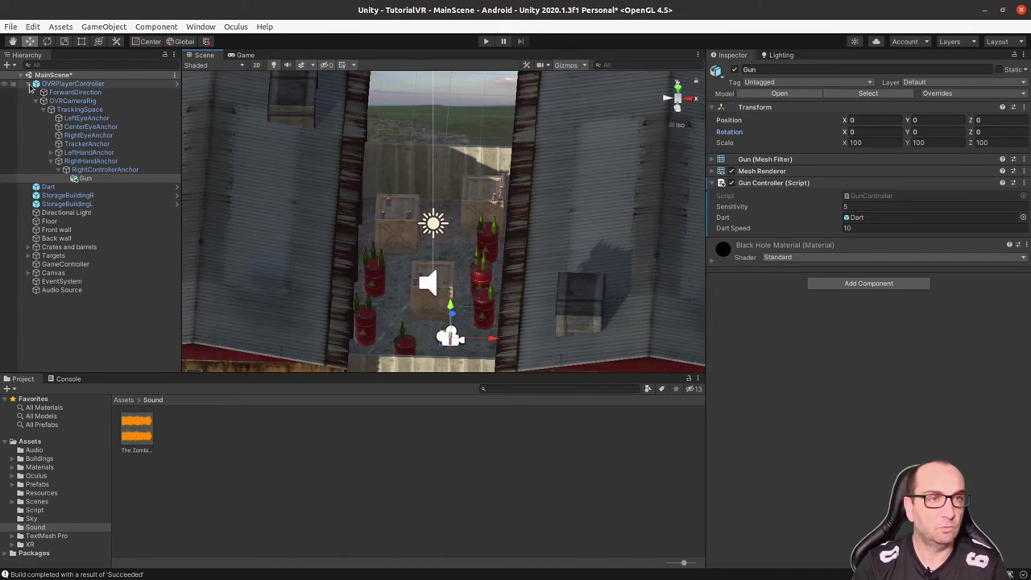
click(28, 84)
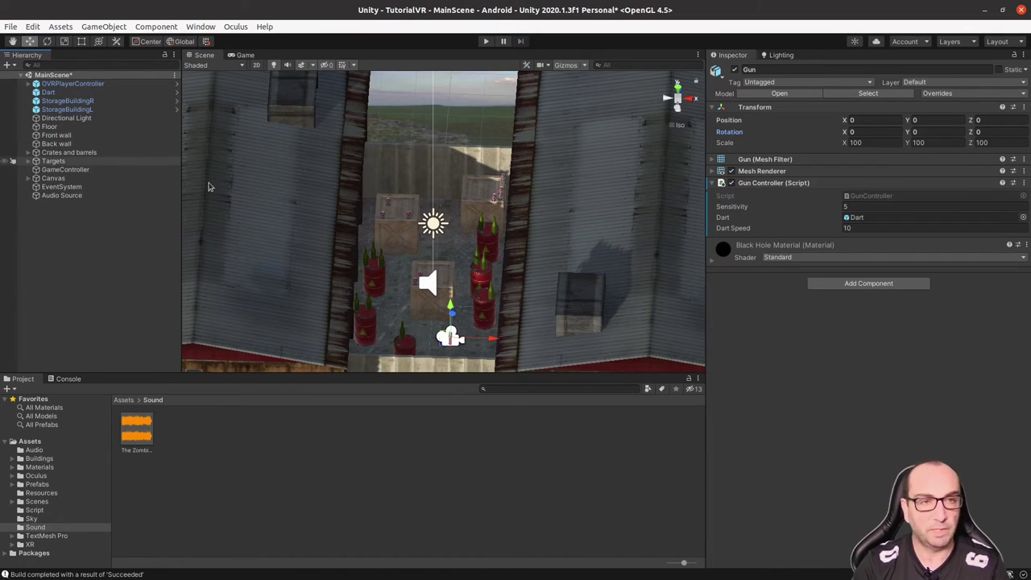
right_click(55, 219)
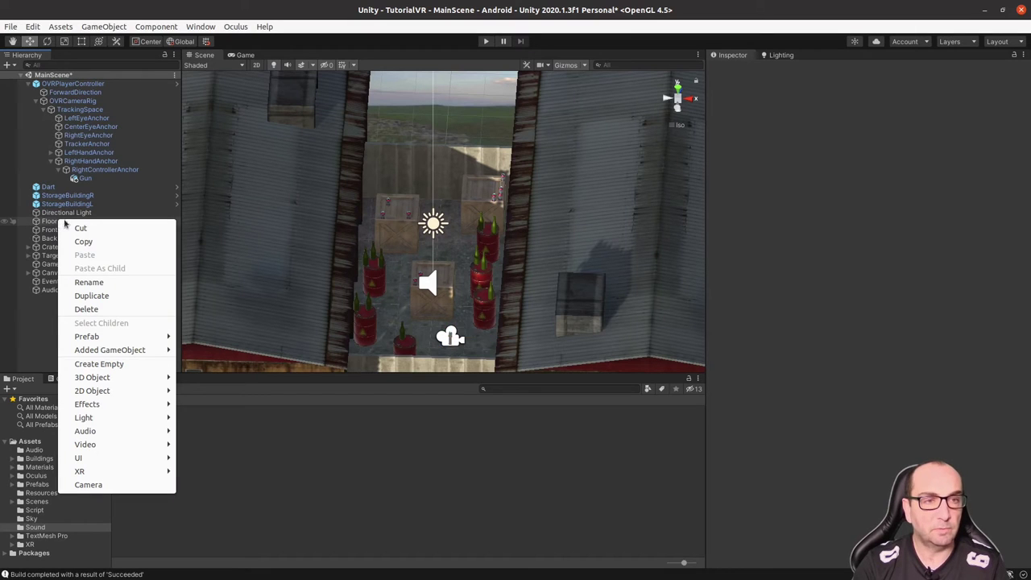
click(29, 86)
click(29, 84)
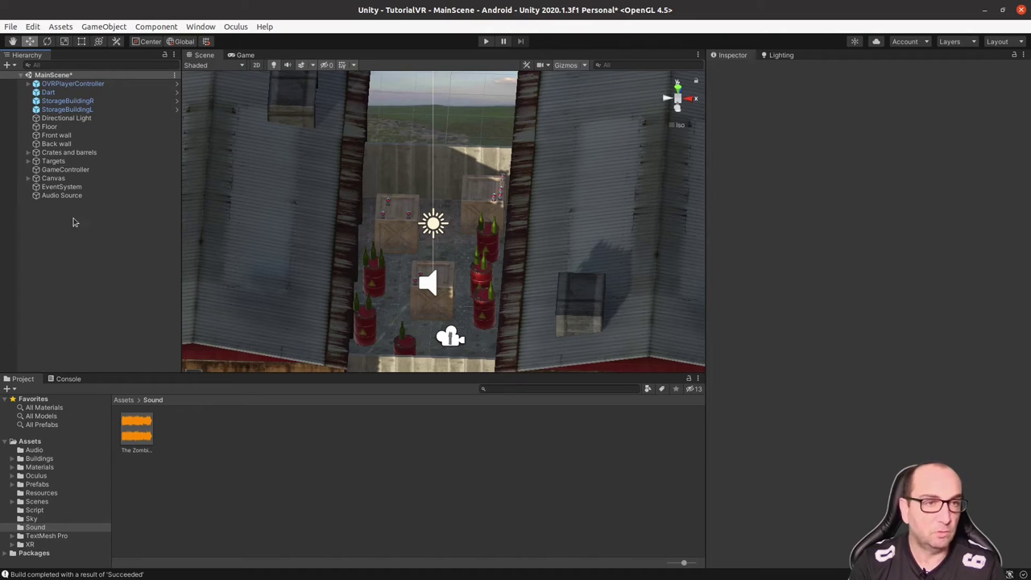
Create an empty GameObject in the Hierarchy and name it SceneObjects
right_click(57, 228)
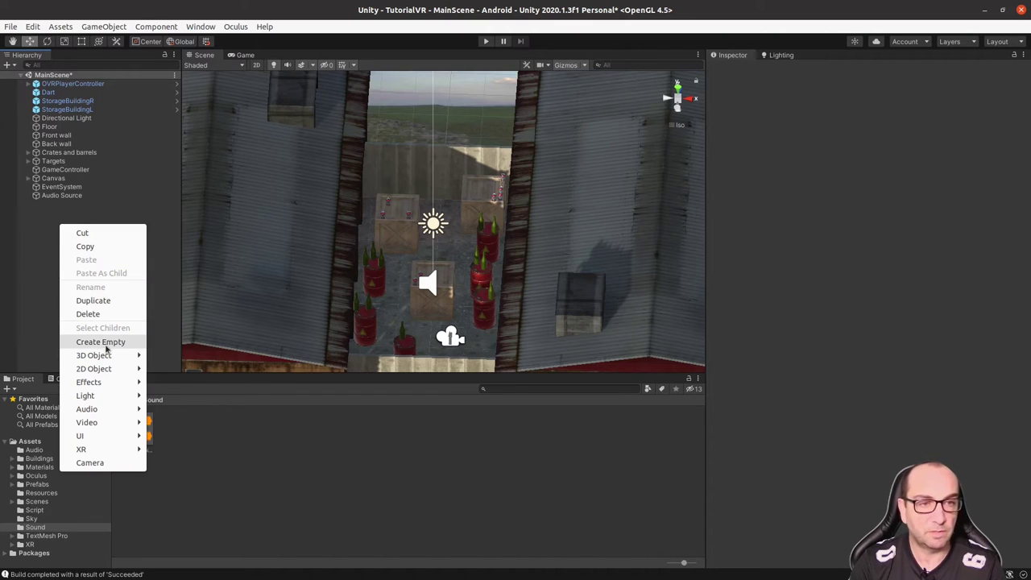
click(105, 345)
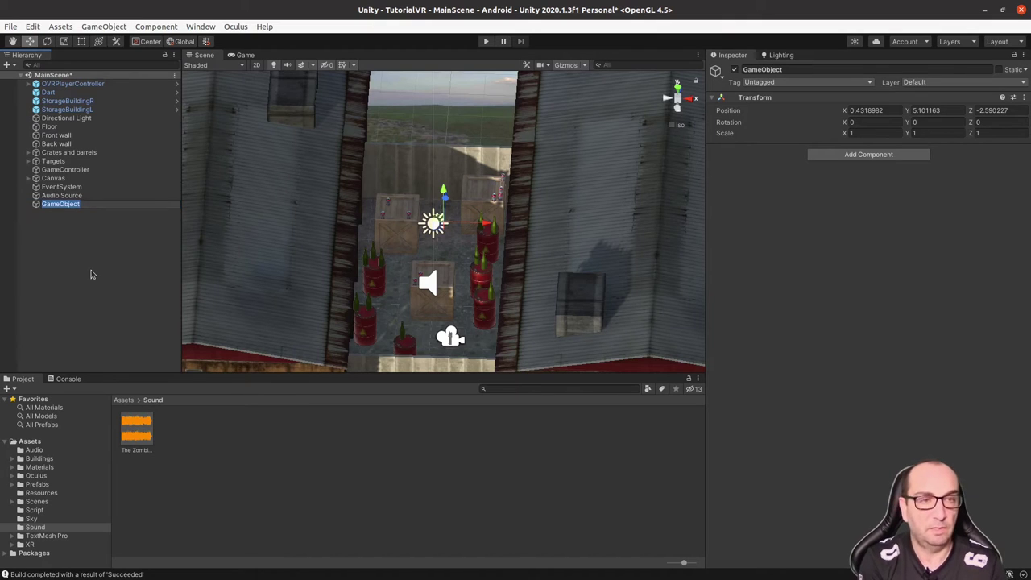
text(Scene)
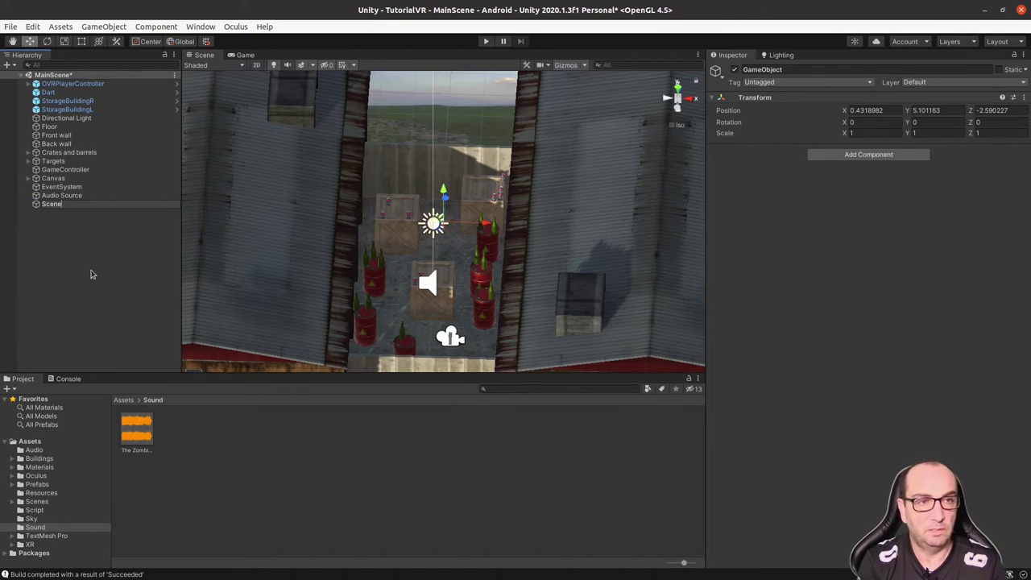
text(Objects)
key(Return)
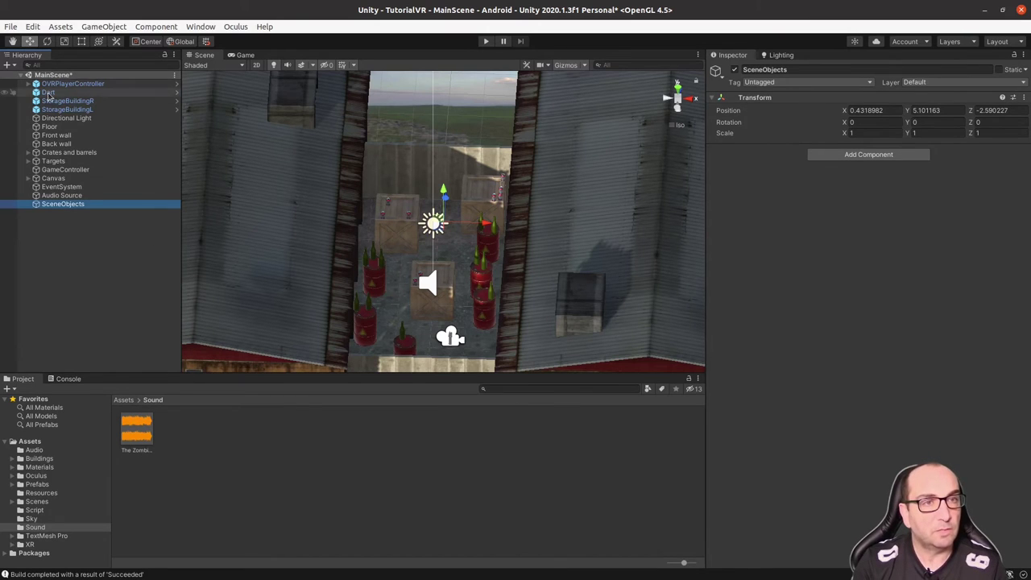
click(50, 92)
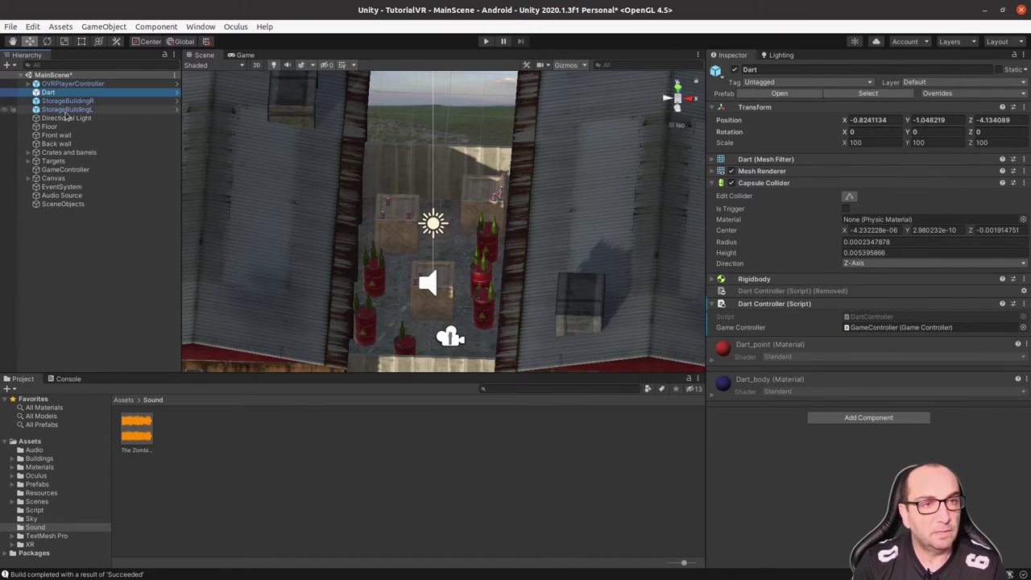
Parent Dart, both storage buildings, Floor, Front and Back walls, Crates and barrels, and Targets under SceneObjects
shift+click(67, 110)
drag(65, 109, 75, 204)
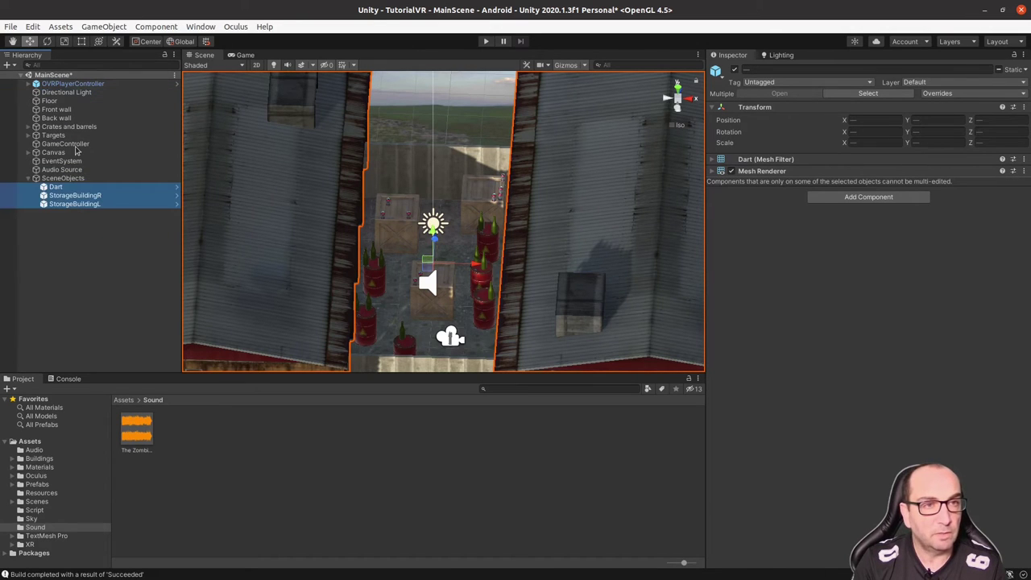
click(50, 109)
click(49, 101)
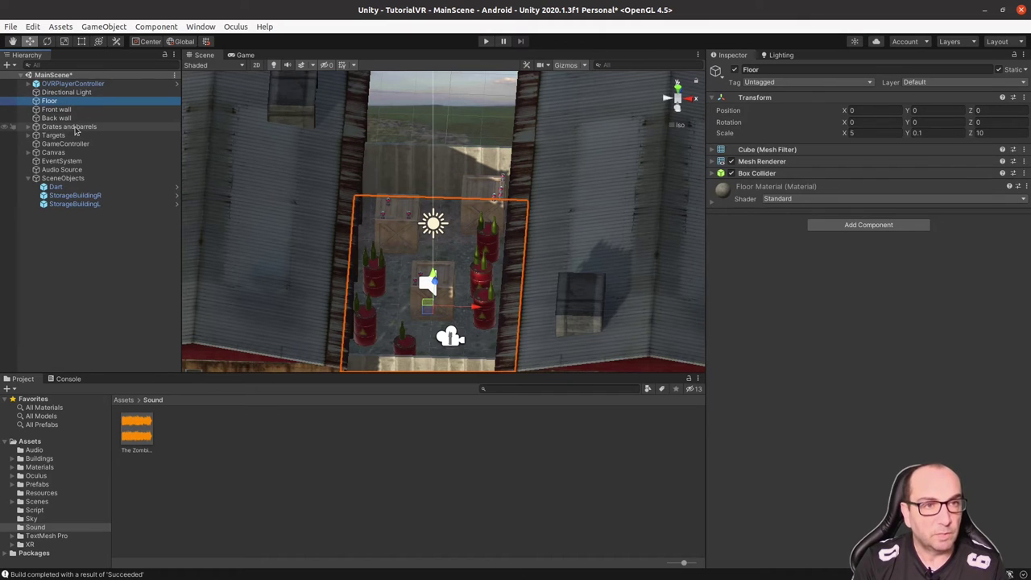
shift+click(62, 137)
drag(61, 136, 64, 180)
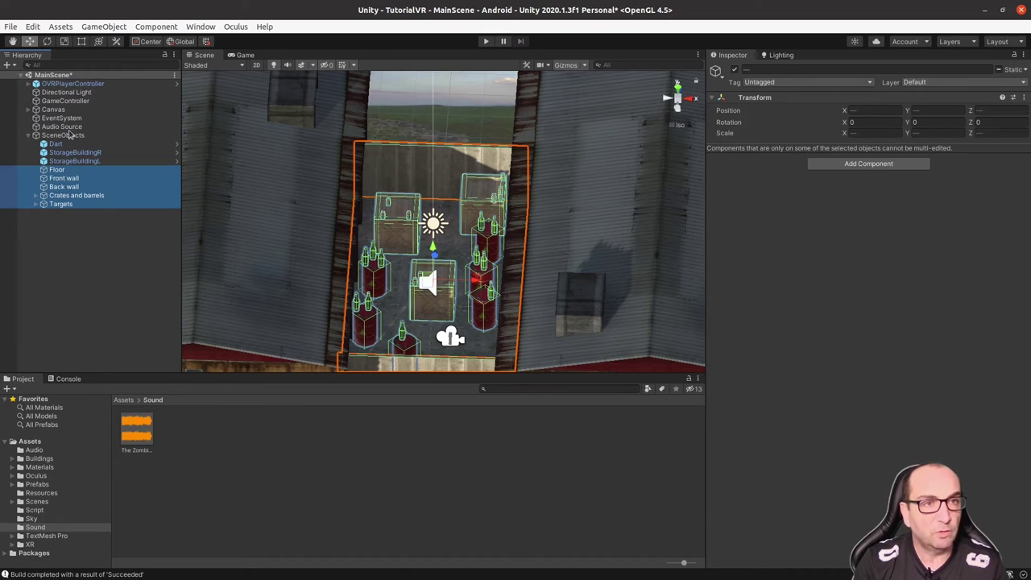
click(64, 135)
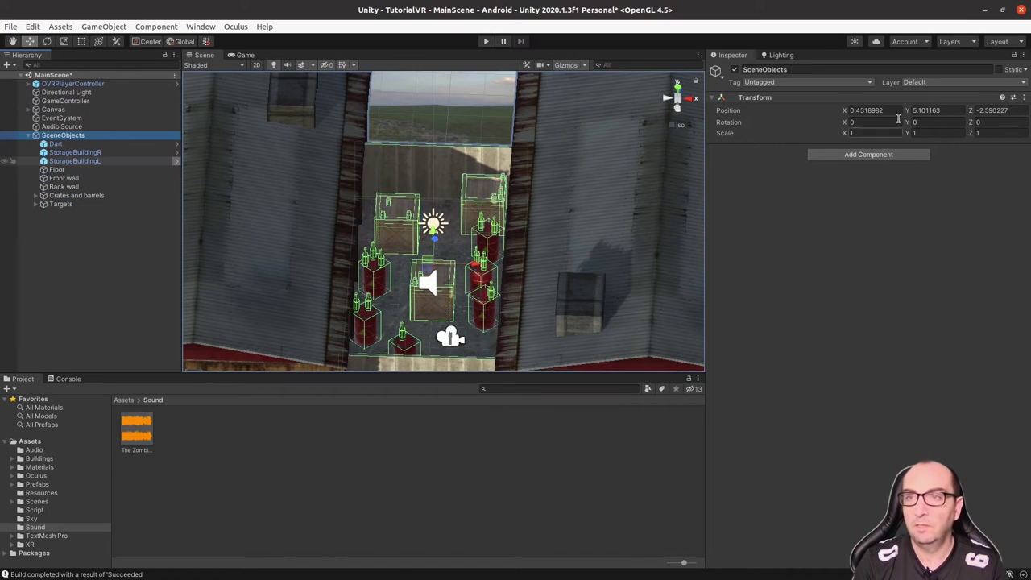
Set SceneObjects' Transform scale X, Y and Z to 0.75, replacing a first try of 0.6
click(860, 131)
text(0.6)
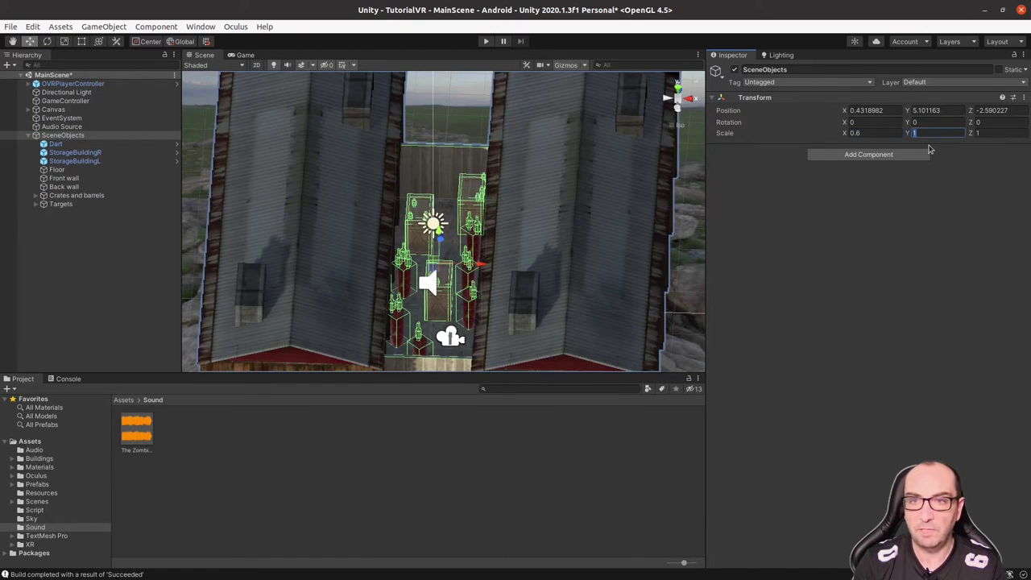
key(Tab)
text(0.6)
key(Tab)
text(0)
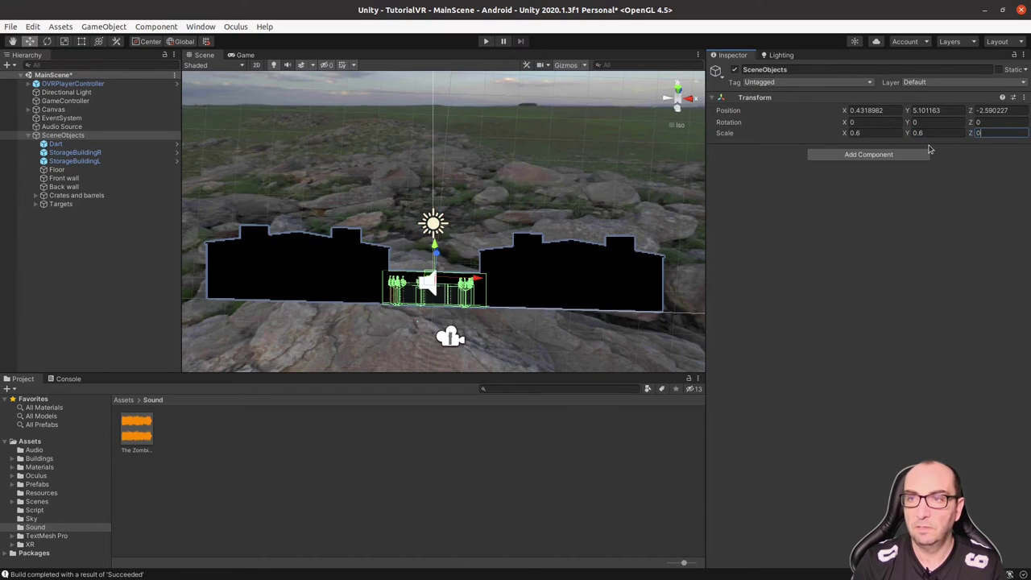
text(.6)
click(882, 133)
text(0.75)
key(Tab)
text(0.75)
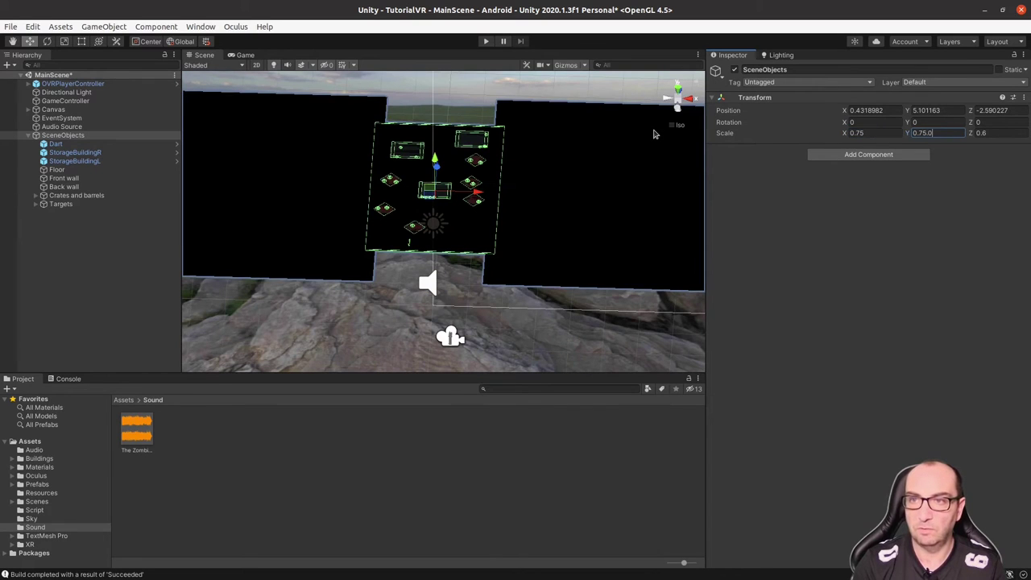
key(Tab)
text(0.75)
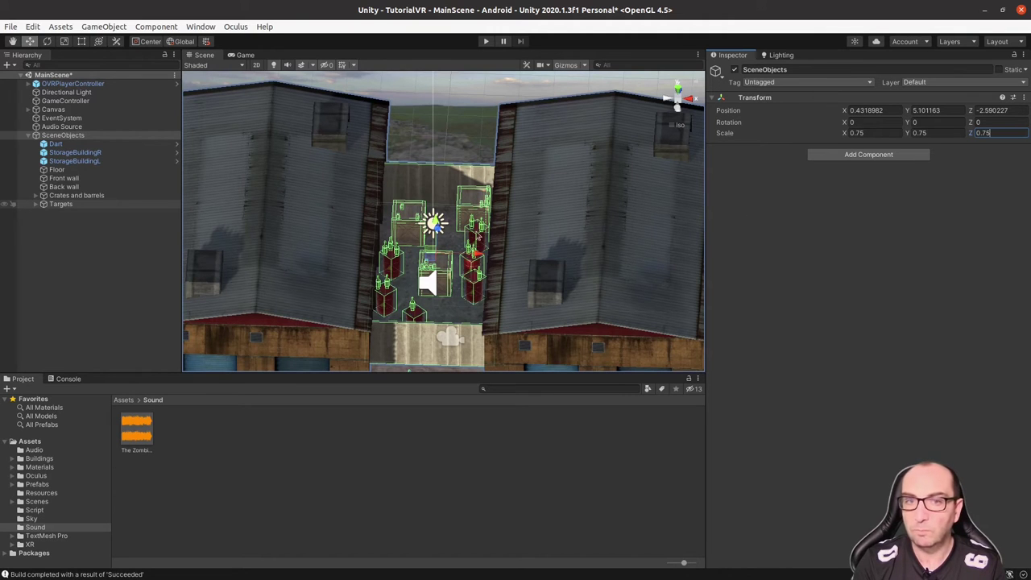
Orbit the Scene view to an angled perspective of the warehouses
mouse_move(489, 276)
alt+mouse_down()
mouse_move(456, 150)
mouse_move(500, 272)
alt+mouse_up()
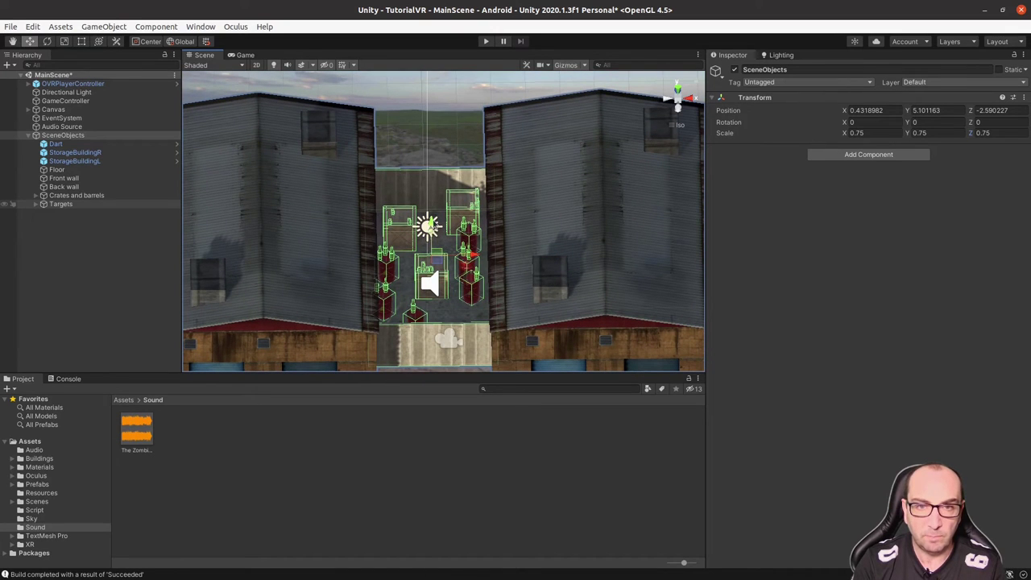
mouse_move(460, 227)
alt+mouse_down()
mouse_move(408, 187)
mouse_move(454, 265)
mouse_move(463, 345)
mouse_move(463, 291)
alt+mouse_up()
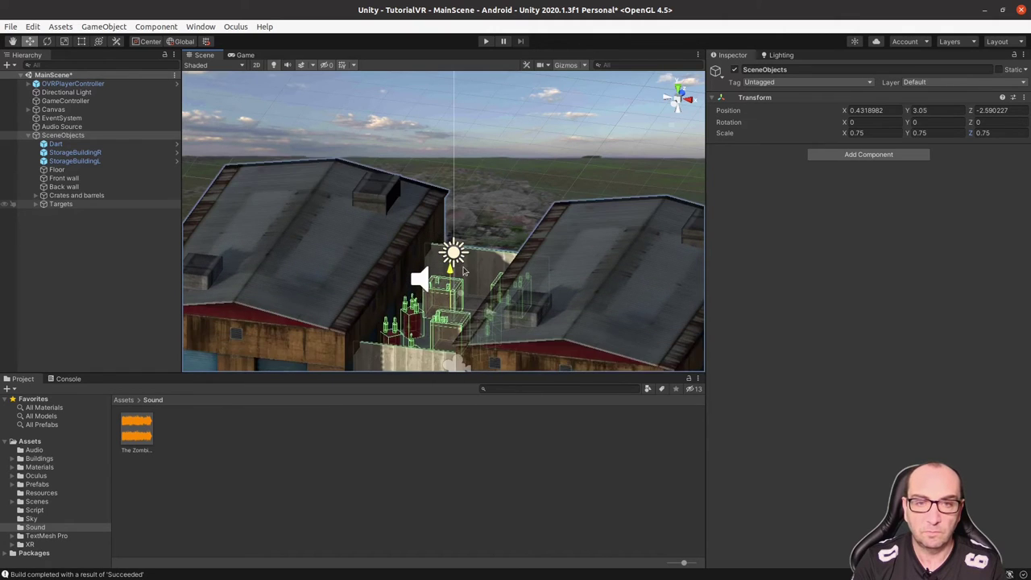
Drag the OVRPlayerController's Y handle until Position Y reads 1.07, between the warehouses
click(104, 84)
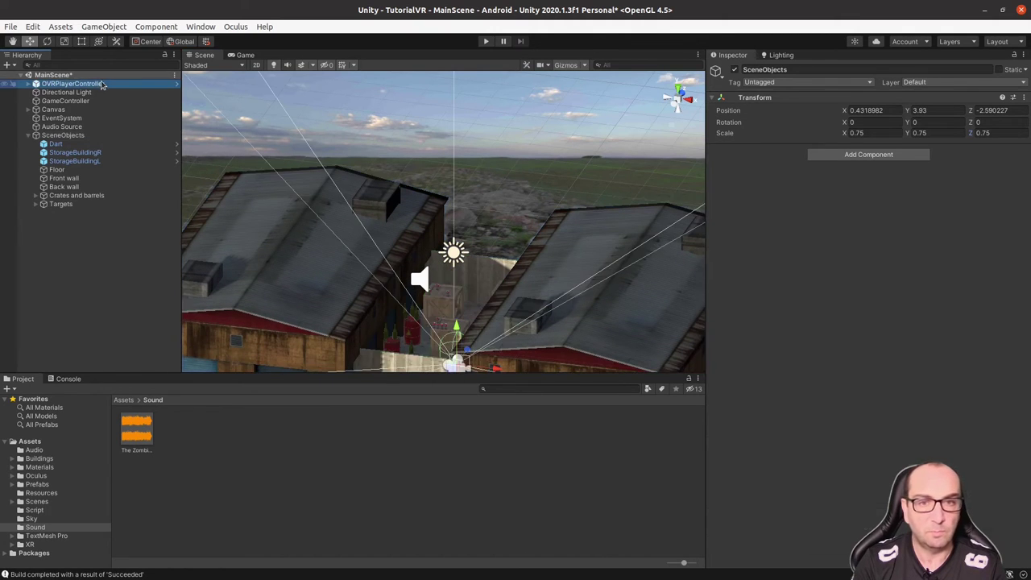
scroll(463, 287, up, 3)
mouse_move(463, 287)
alt+mouse_down()
mouse_move(532, 255)
mouse_move(473, 203)
alt+mouse_up()
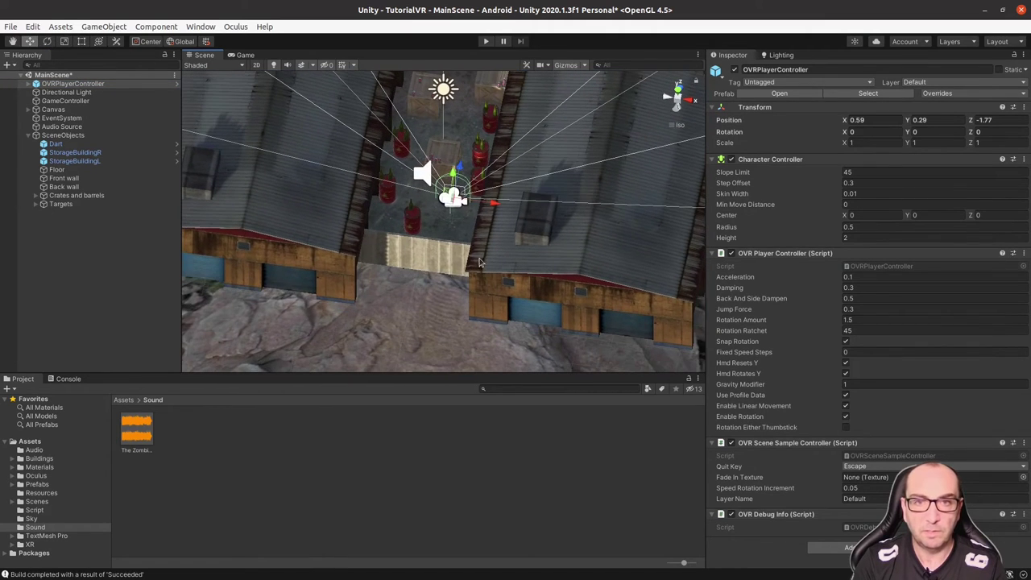
middle_drag(473, 203, 476, 227)
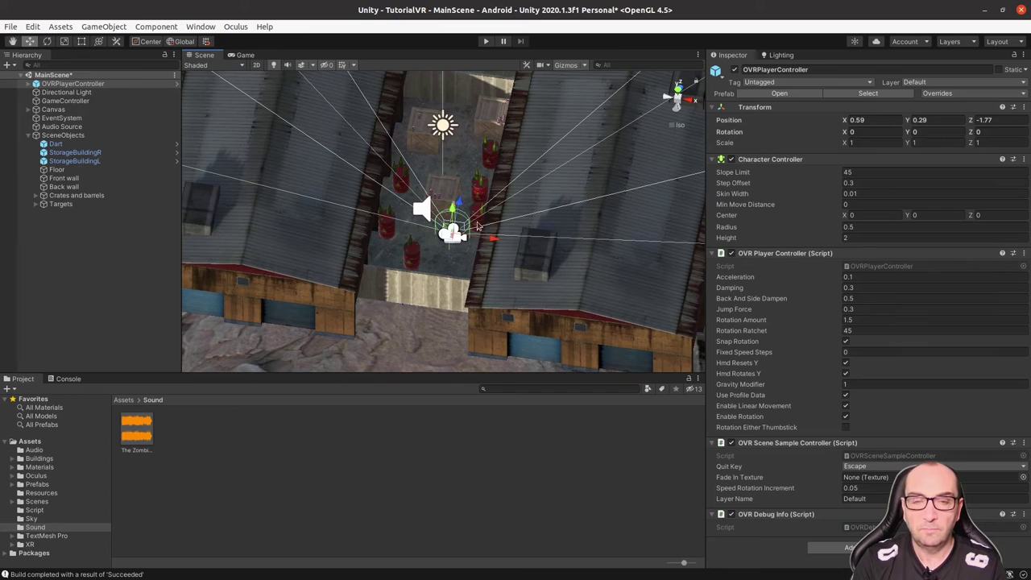
drag(453, 212, 453, 196)
middle_drag(494, 207, 493, 200)
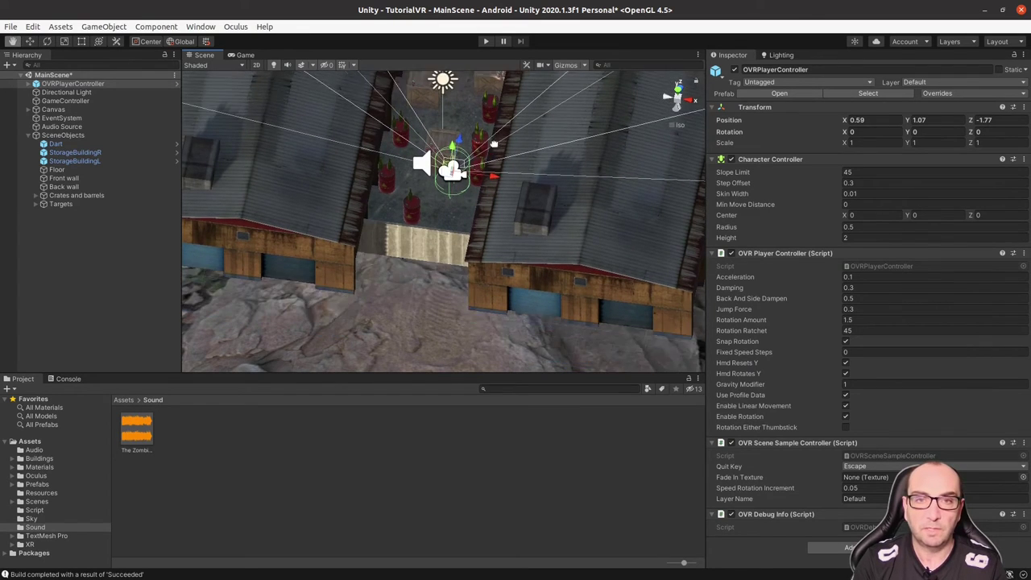
mouse_move(493, 199)
alt+mouse_down()
mouse_move(476, 126)
mouse_move(475, 189)
alt+mouse_up()
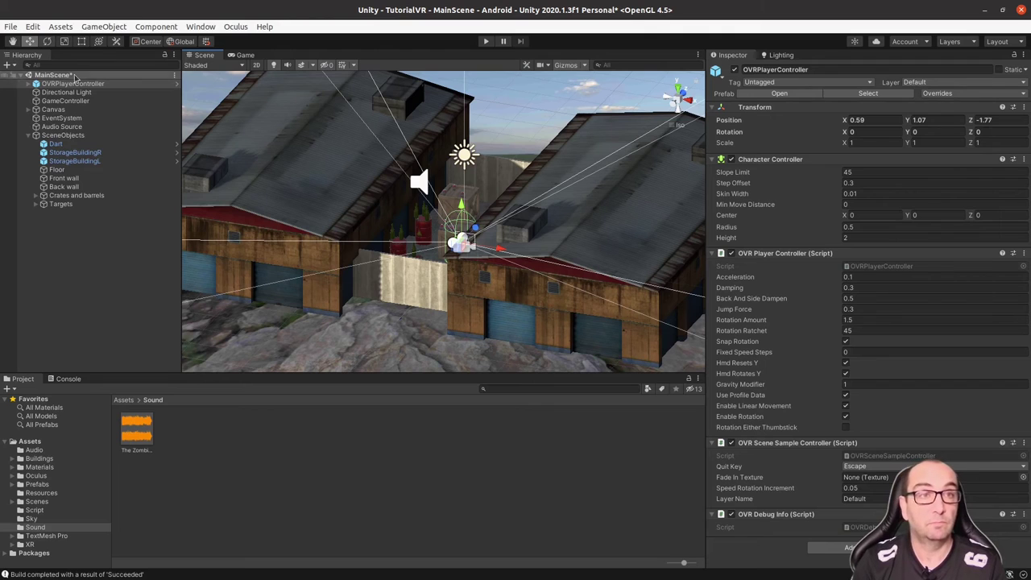
Start File > Build And Run for the project
click(10, 27)
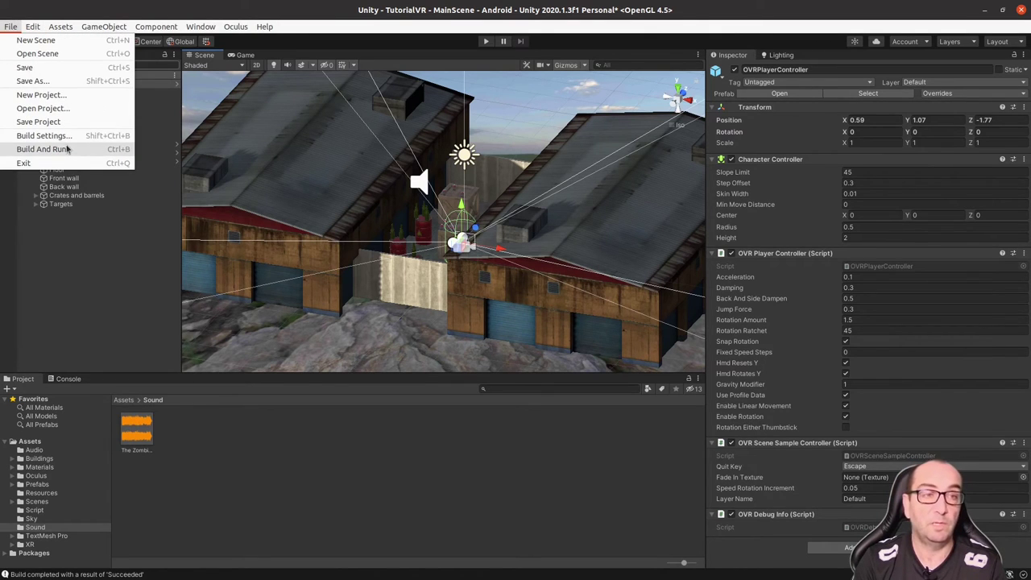
click(66, 149)
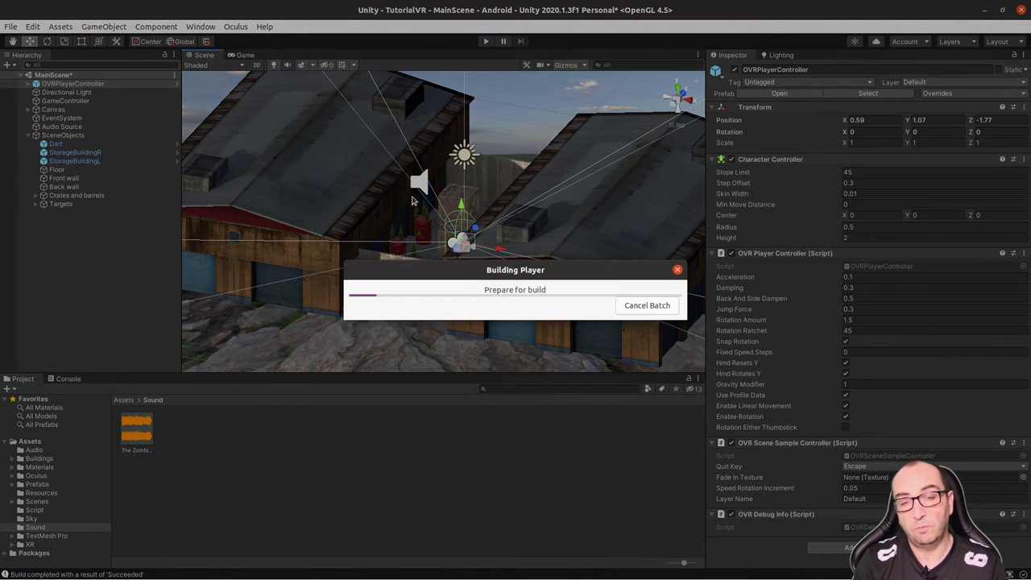
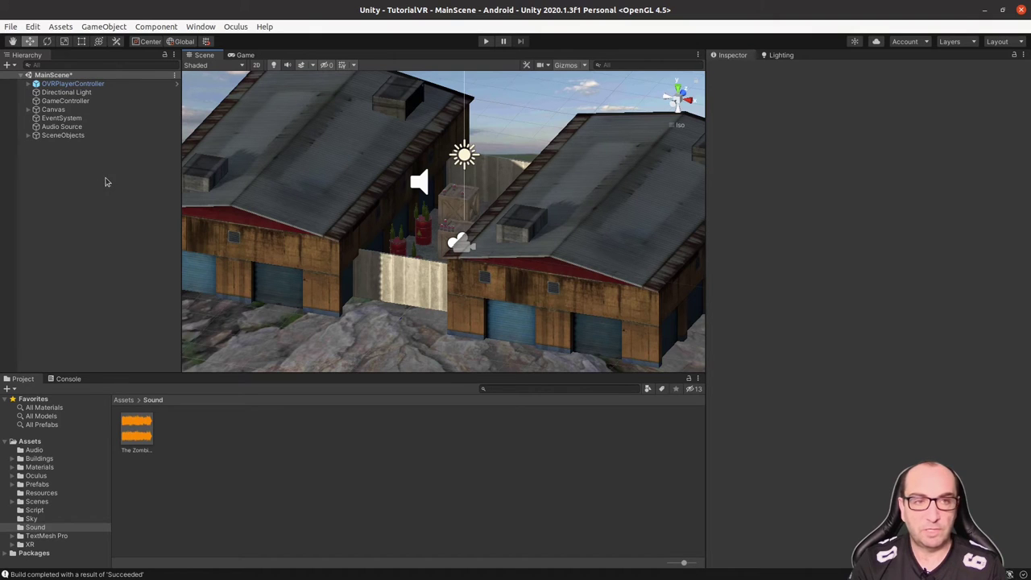
Go to Assets, open the Script folder and select DartController.cs
click(124, 400)
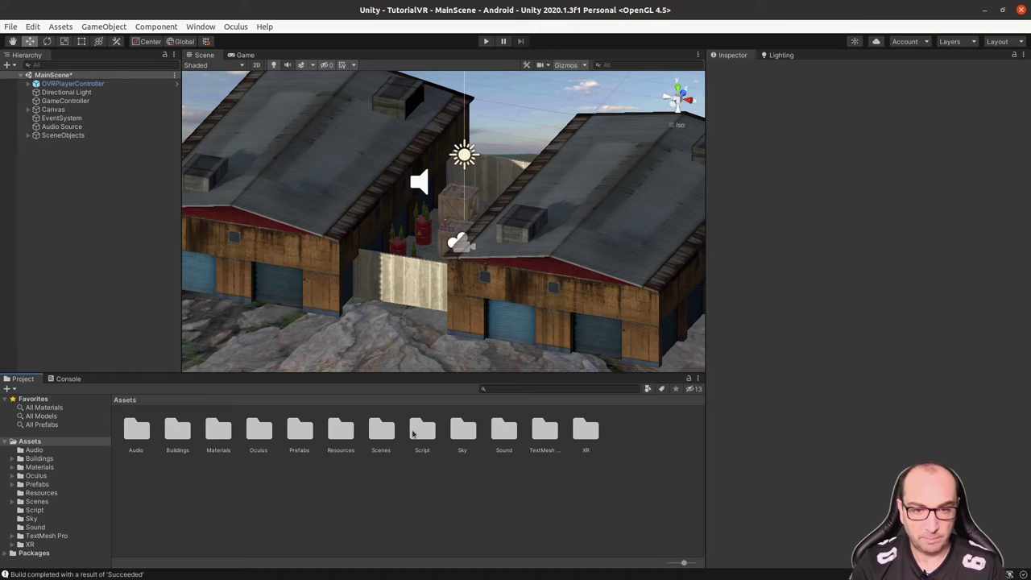
double_click(412, 434)
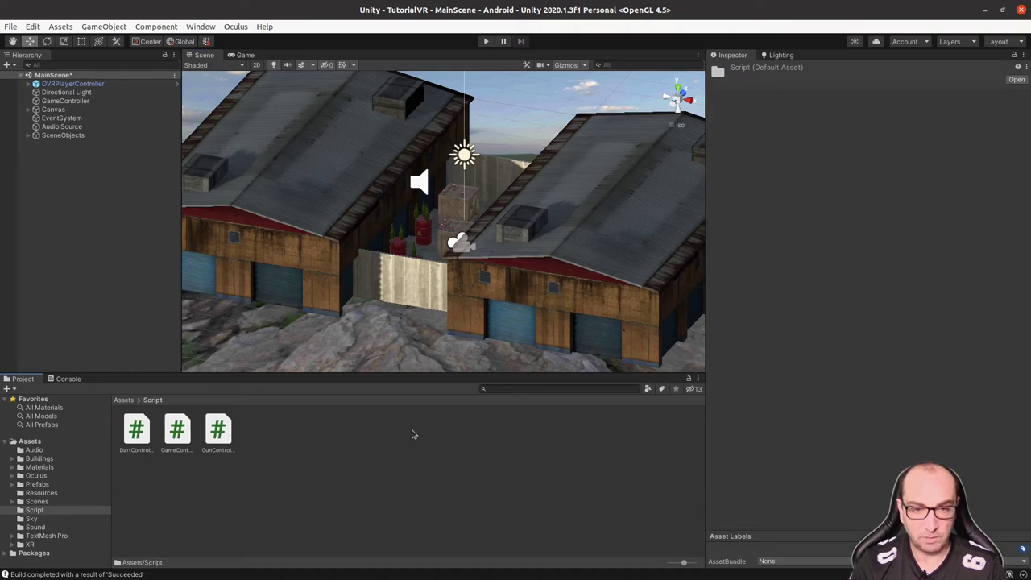
click(137, 431)
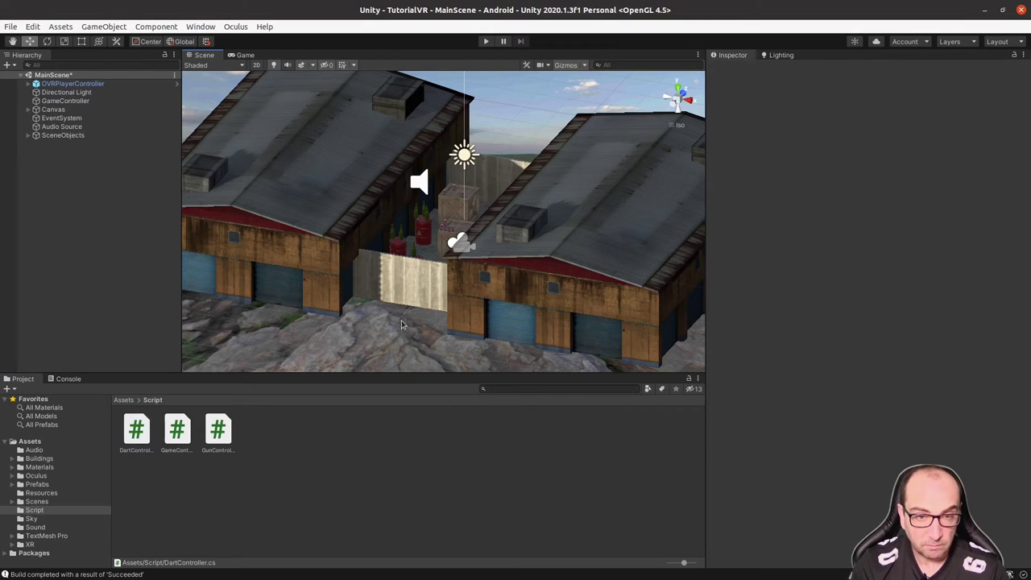
Expand SceneObjects, frame the Dart object in the Scene view, and select the DartController script
click(17, 136)
click(28, 135)
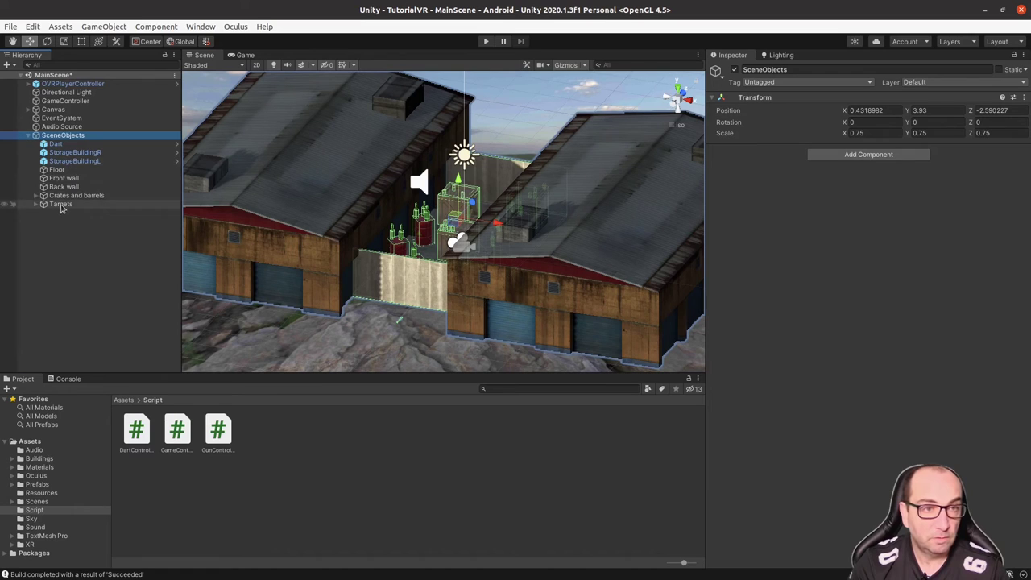
click(65, 144)
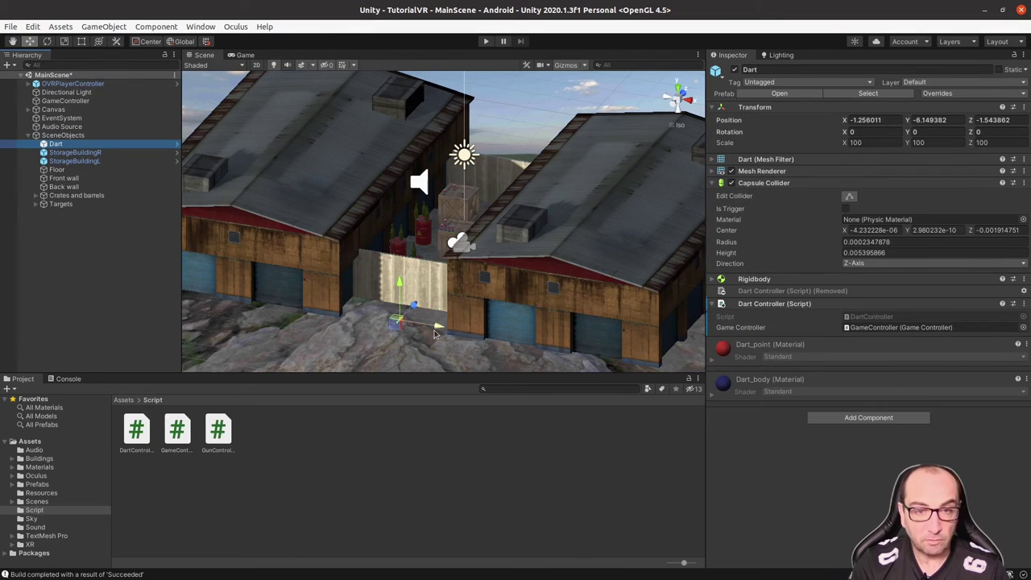
key(f)
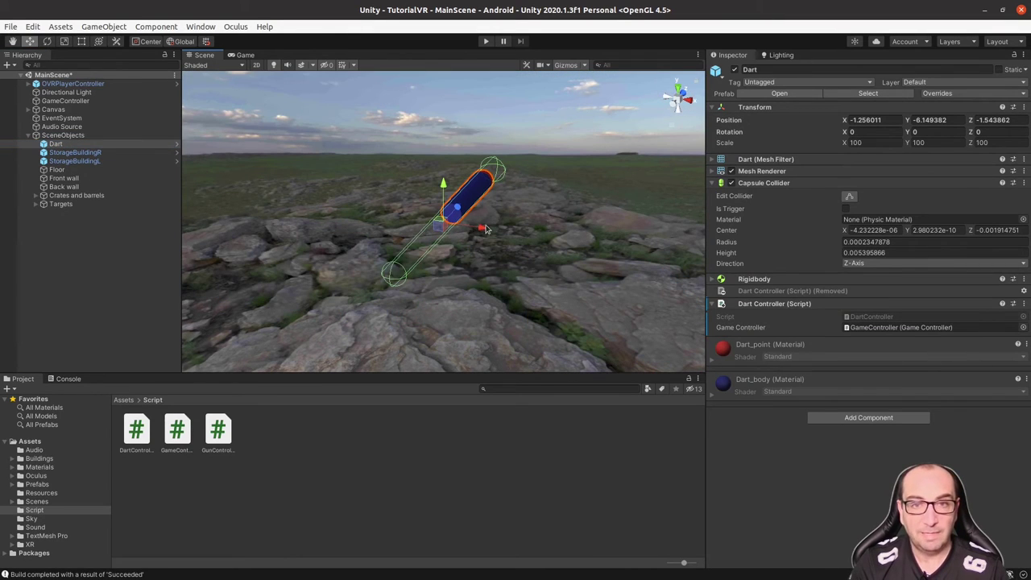
scroll(481, 227, down, 2)
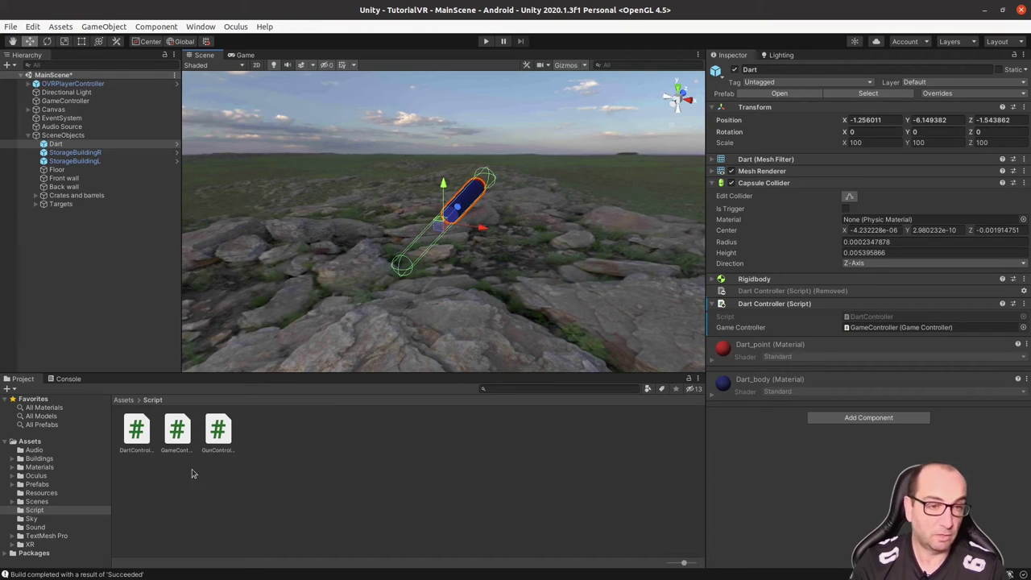
click(138, 435)
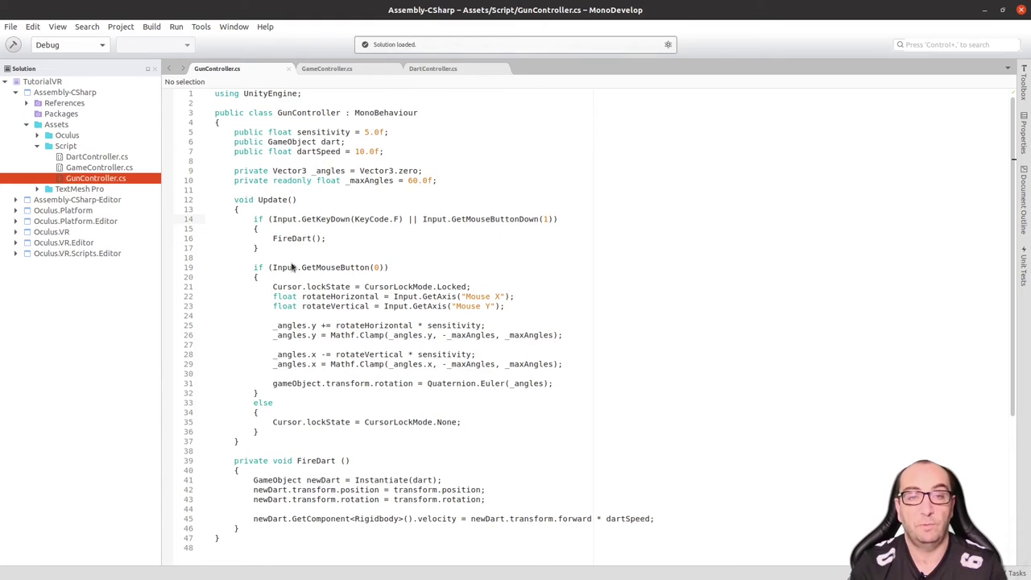
Open DartController.cs in MonoDevelop and place the cursor on the line below the gameController field
double_click(110, 158)
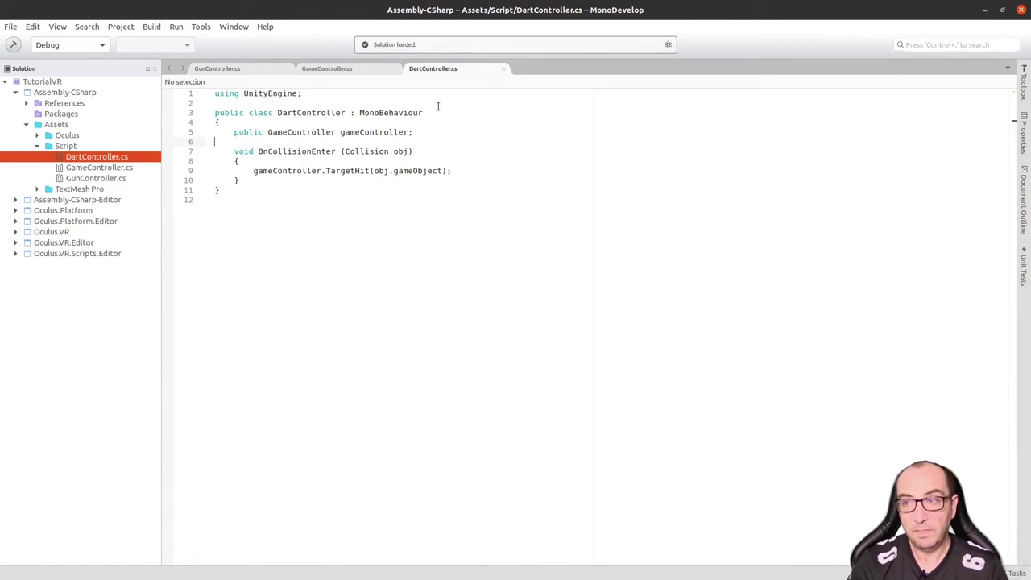
click(222, 143)
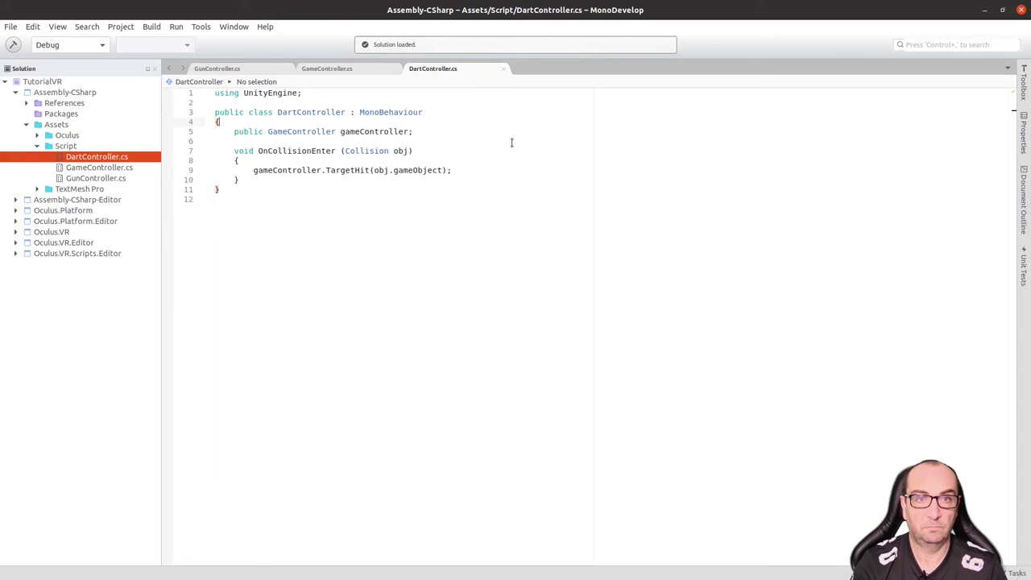
key(Down)
key(Down)
Declare 'private float _liveTime = 5.0f;' after the gameController field
click(431, 133)
key(Return)
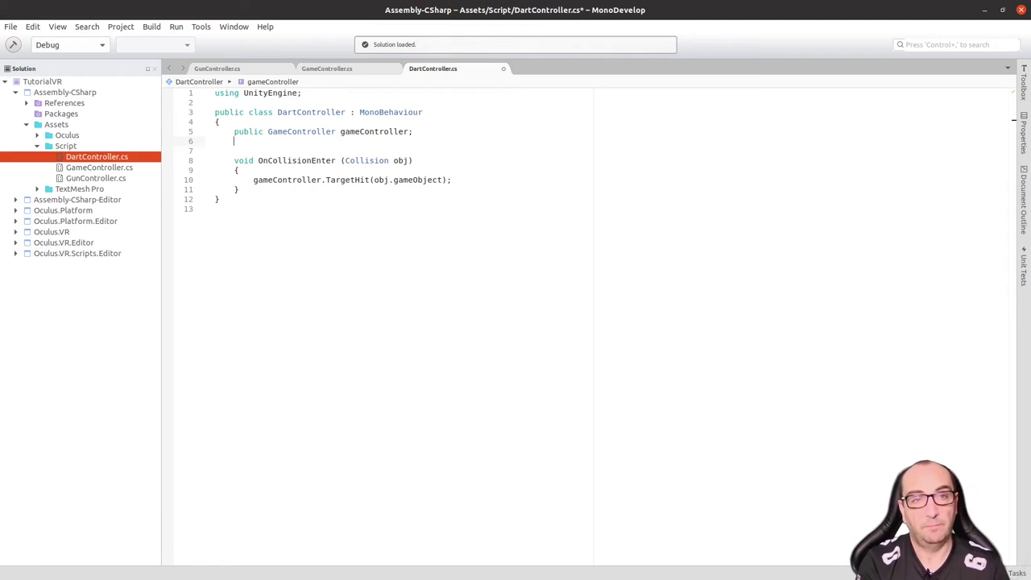
text(private)
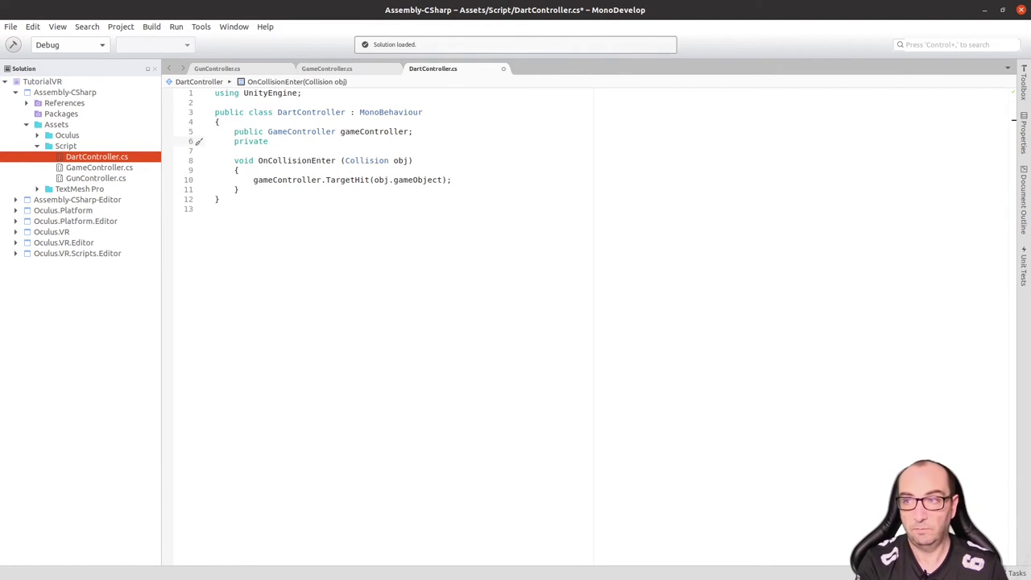
text( float liveTime)
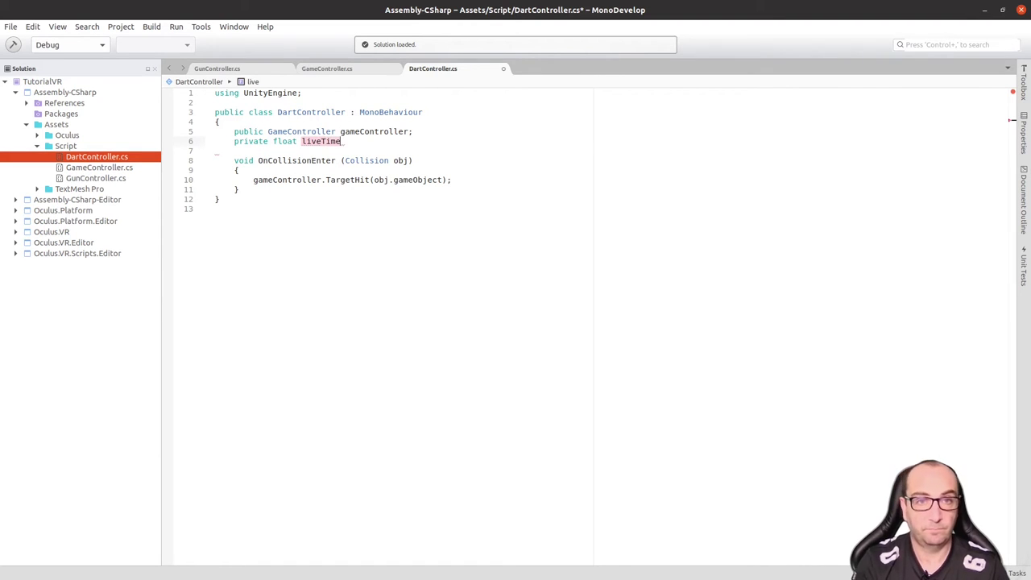
click(302, 141)
text(_)
key(End)
text(= 50)
key(BackSpace)
text(.0f;)
Add 'private bool _temporal = false;' on the next line
key(Return)
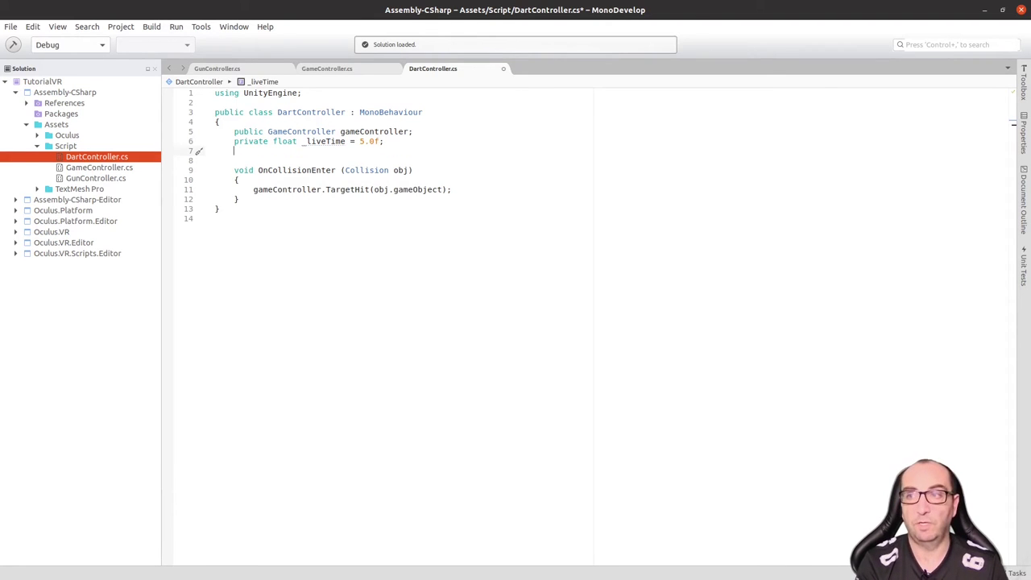
text(private )
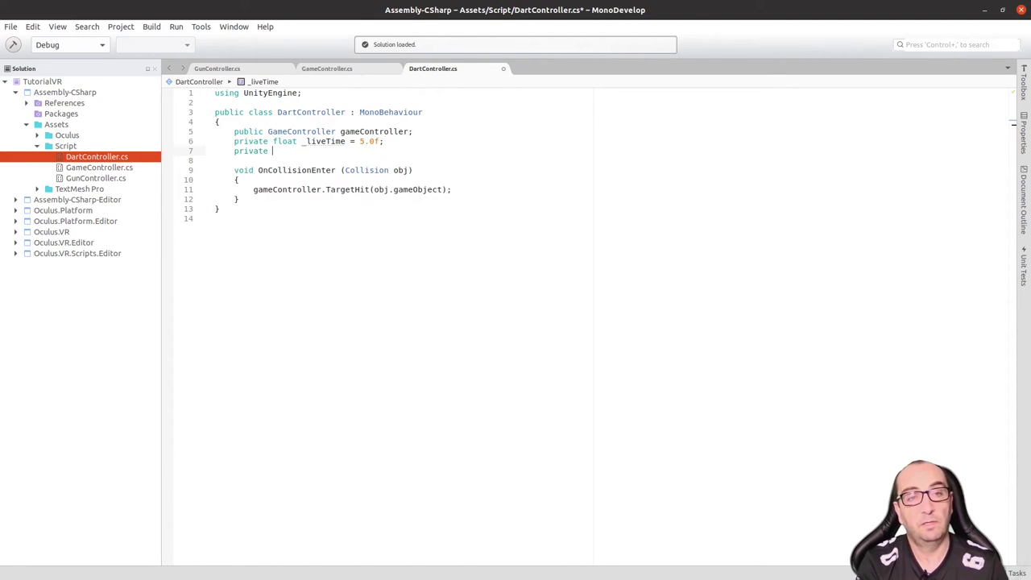
text(bool _)
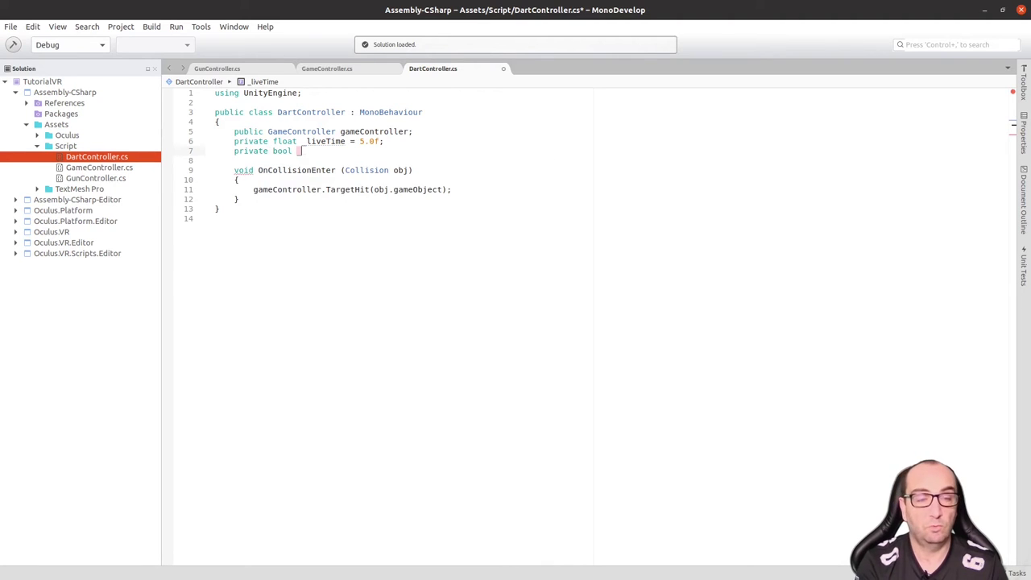
text(temp)
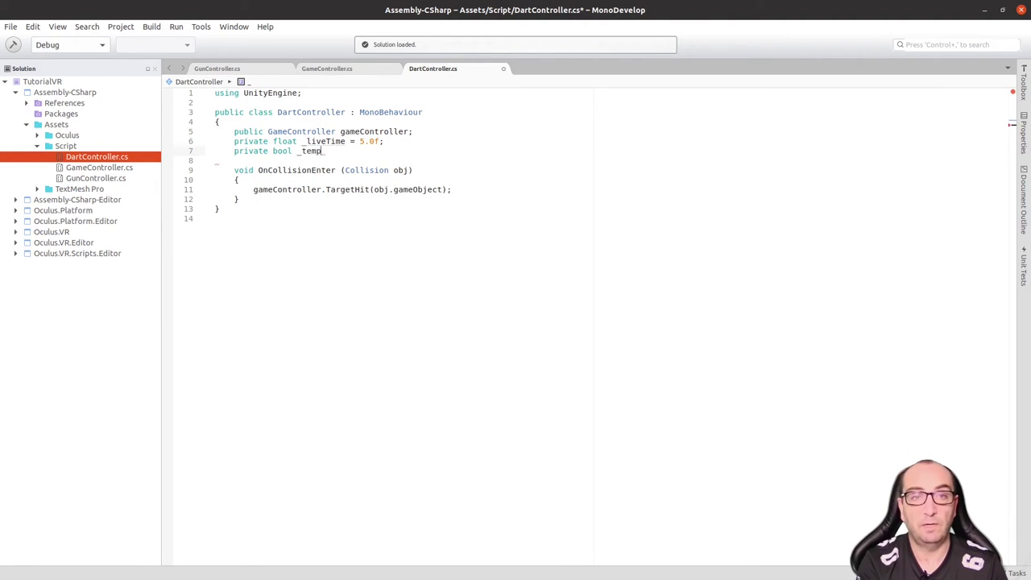
text(oral)
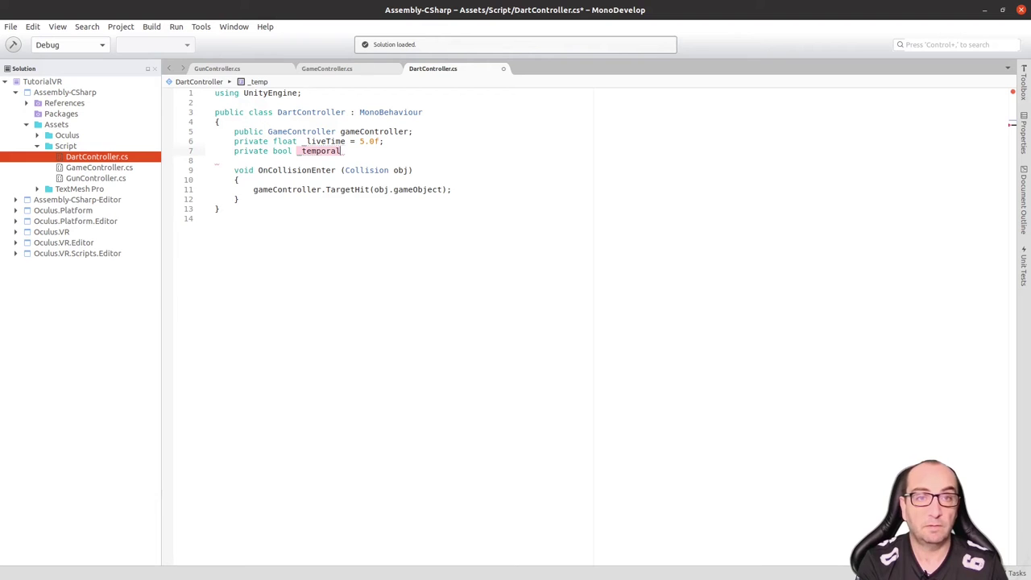
text( = fa)
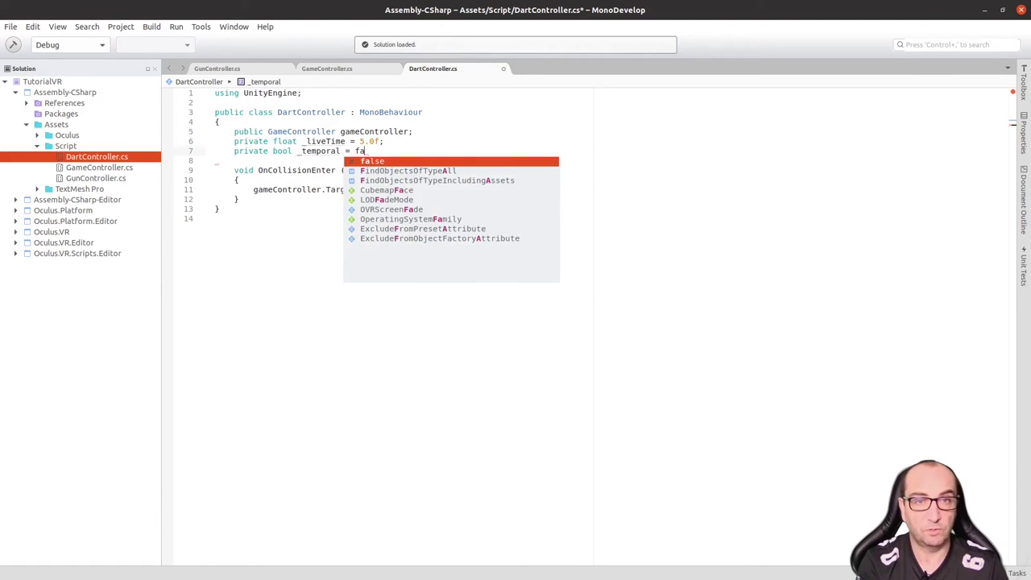
text(lse;)
key(Down)
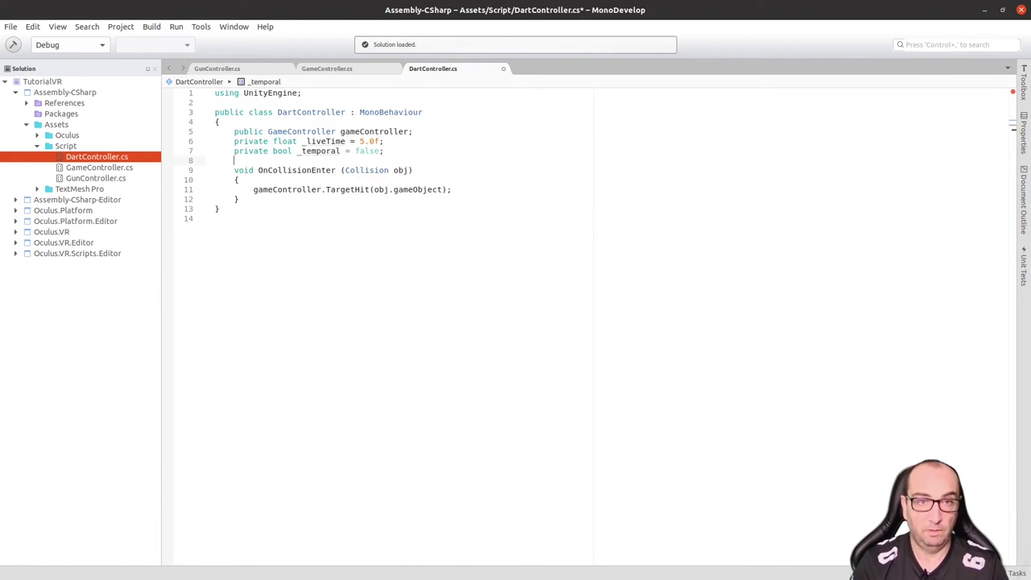
key(Down)
Create an empty 'void Update()' method above OnCollisionEnter
click(234, 160)
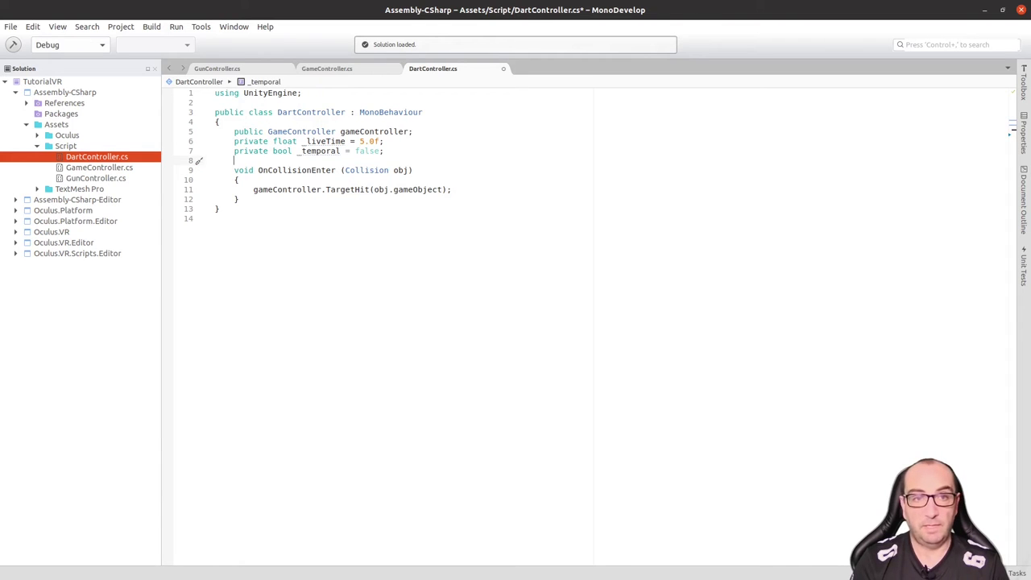
key(Return)
key(Return)
key(Up)
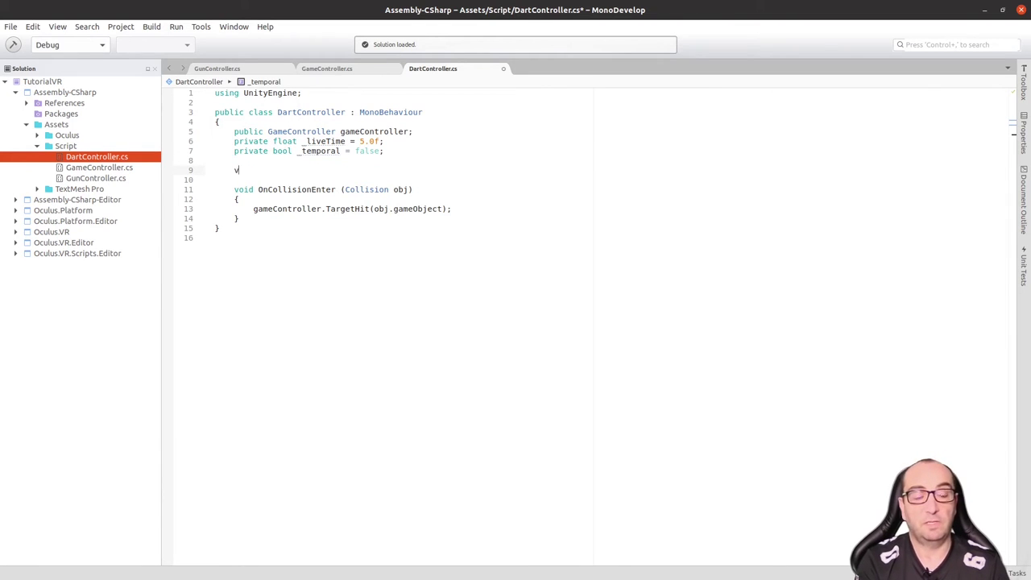
text(void U)
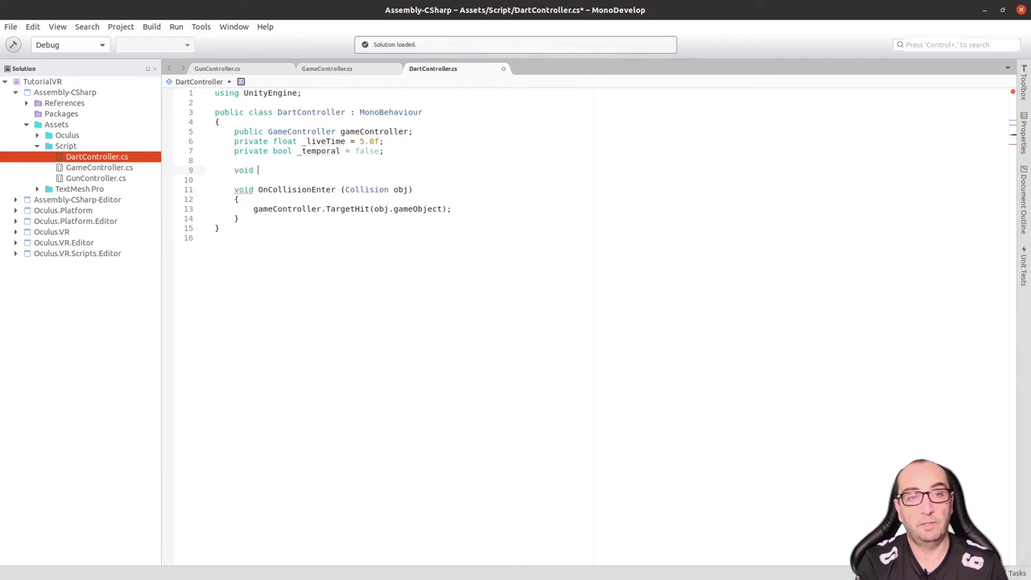
text(pdate()
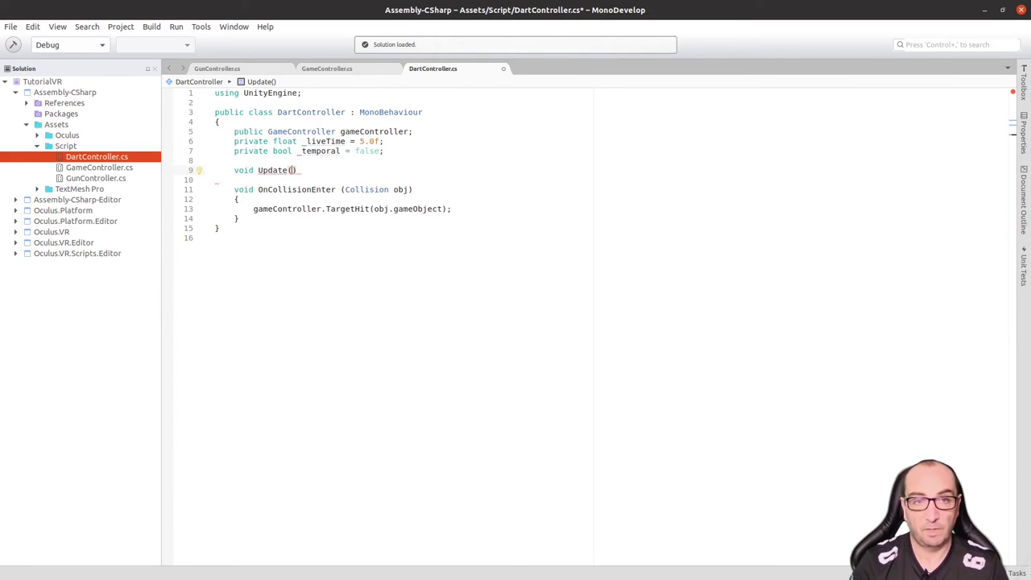
key(Return)
text({)
key(Return)
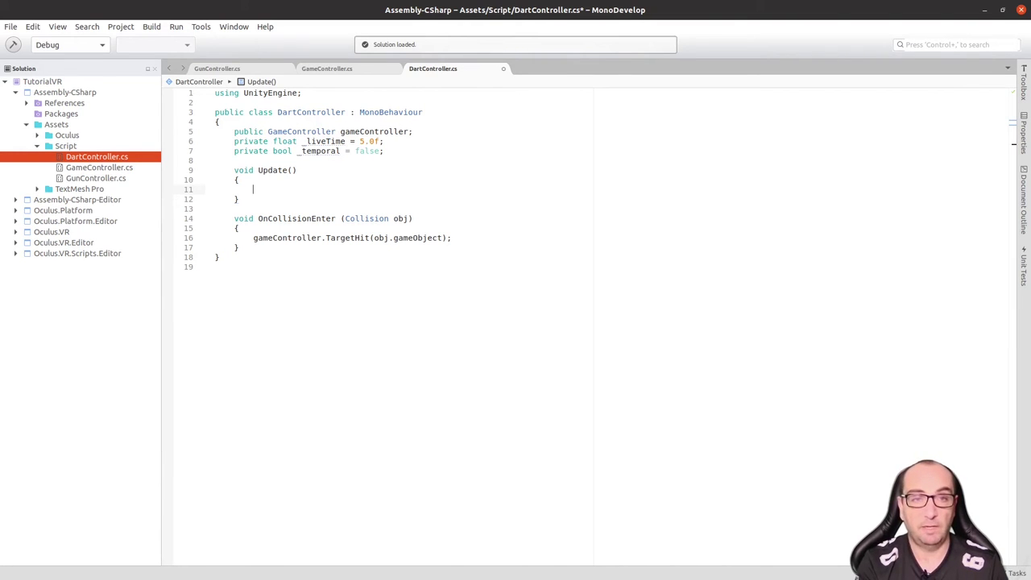
Write '_liveTime -= Time.deltaTime;' inside Update
text(Time.de)
key(Return)
text(;)
click(326, 189)
key(Home)
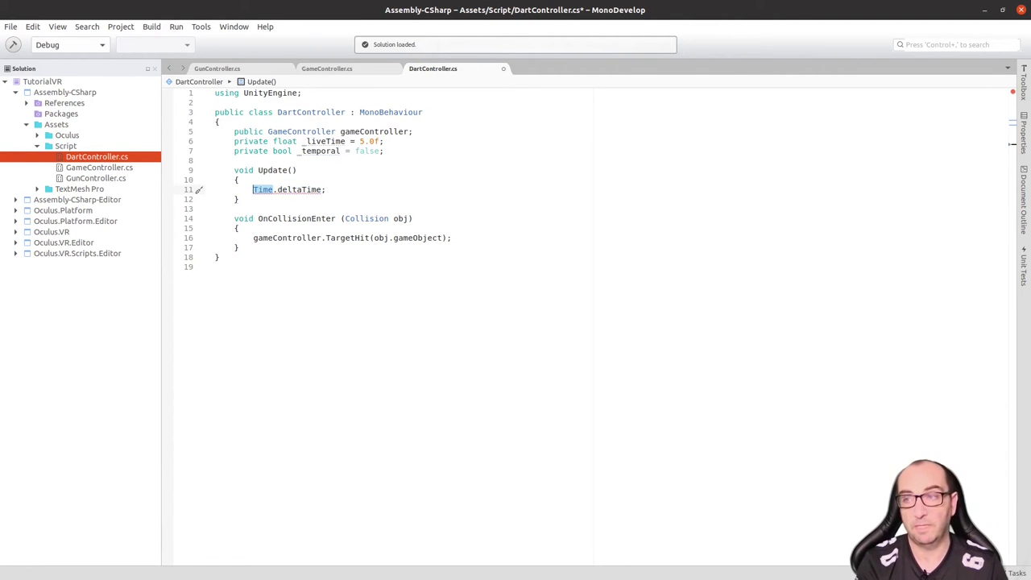
text(liveTime -)
key(BackSpace)
text(-=)
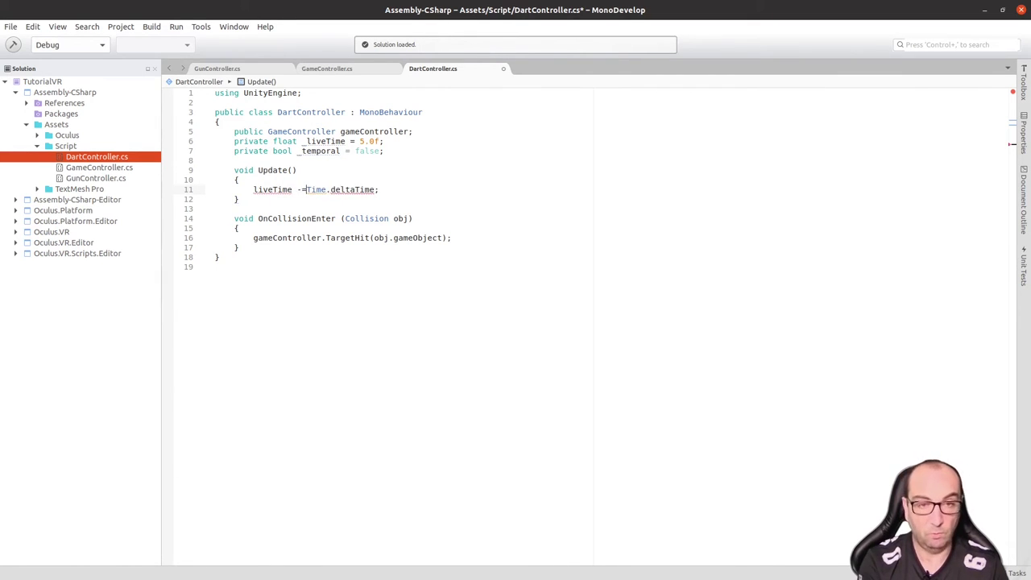
click(385, 189)
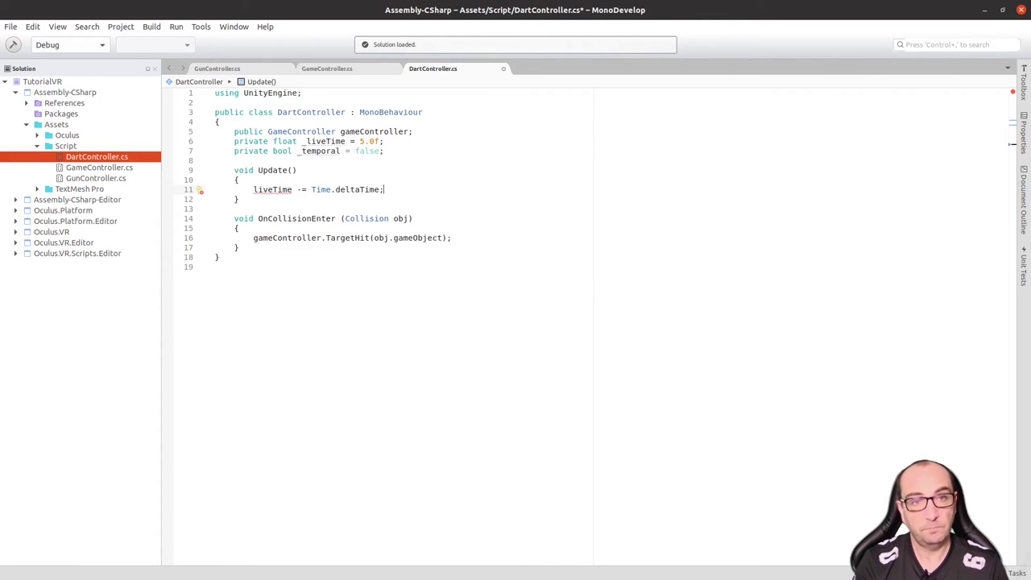
click(253, 189)
text(_)
click(388, 189)
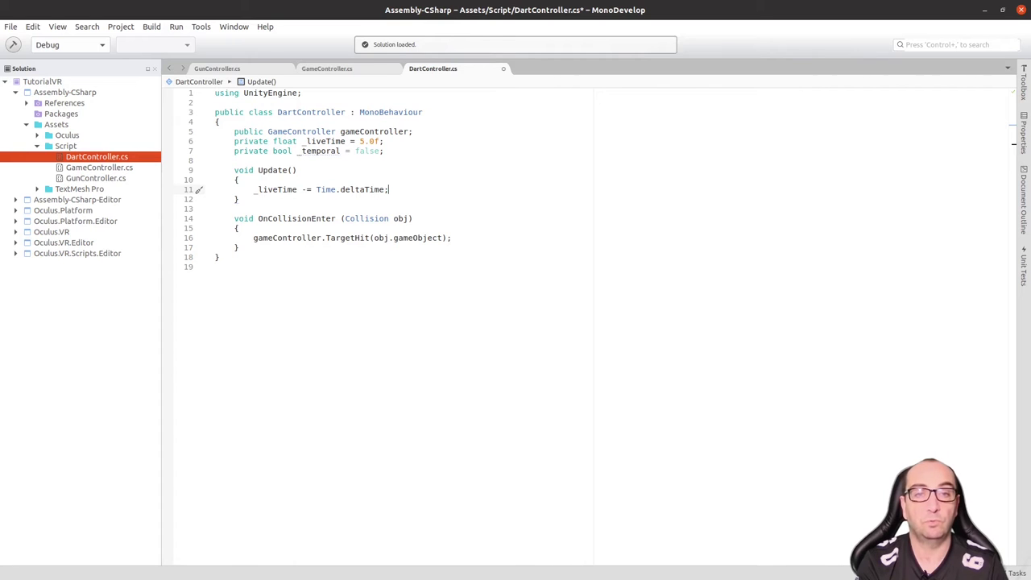
Add an if block with the condition '_temporal && _liveTime <= 0' below the decrement
key(Return)
text(if (_tem)
key(Escape)
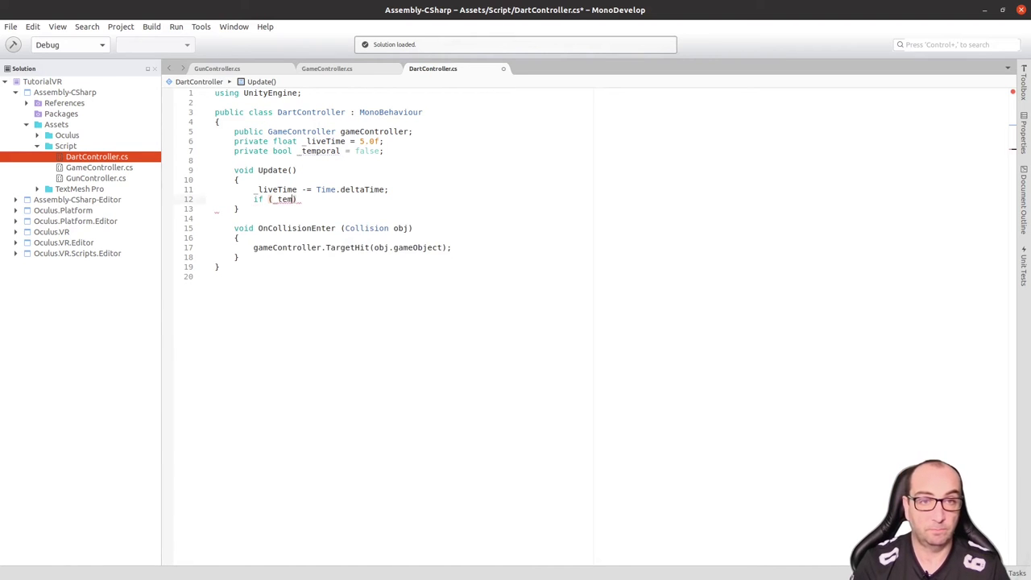
text(poral)
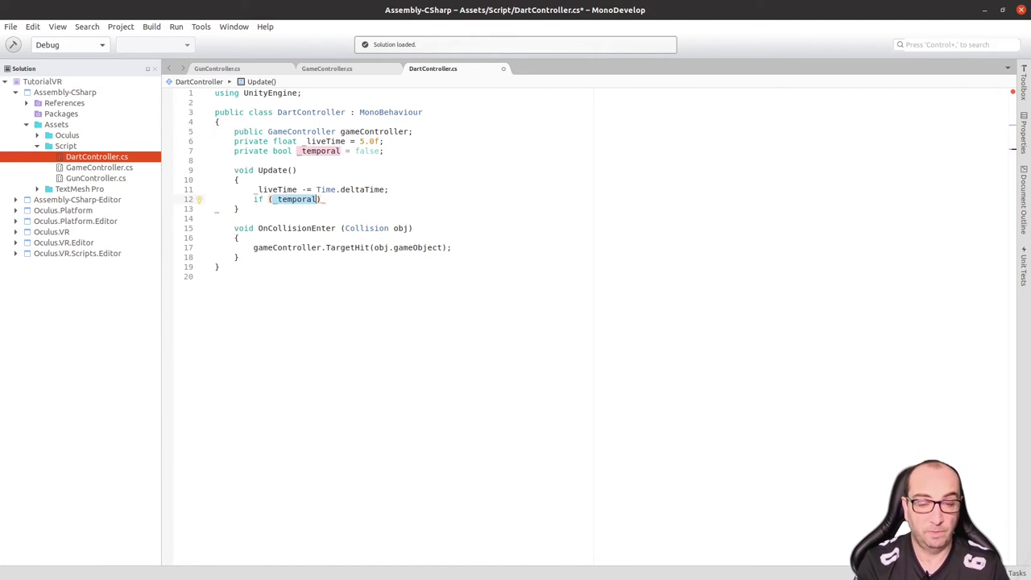
text( && _)
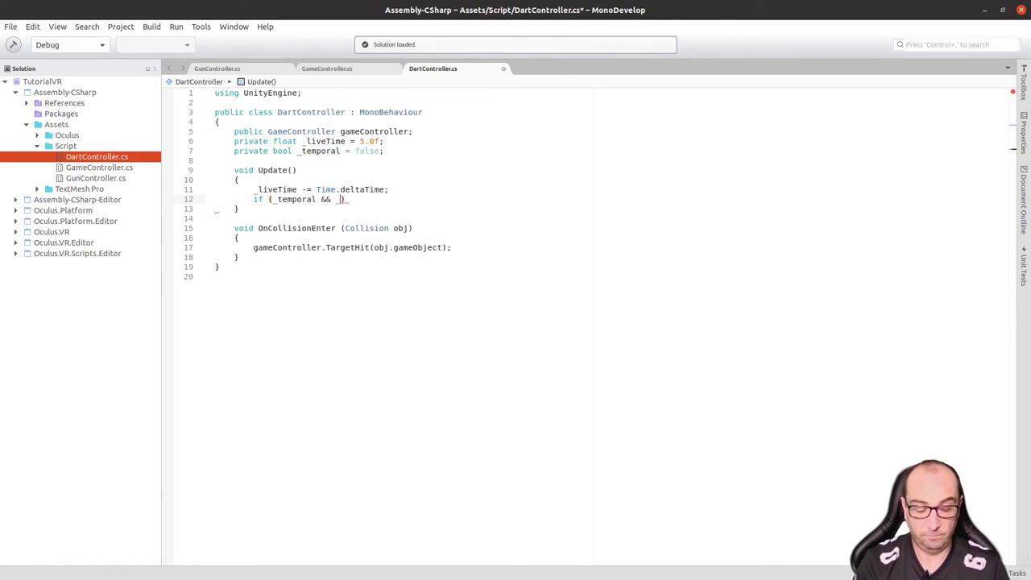
text(liv)
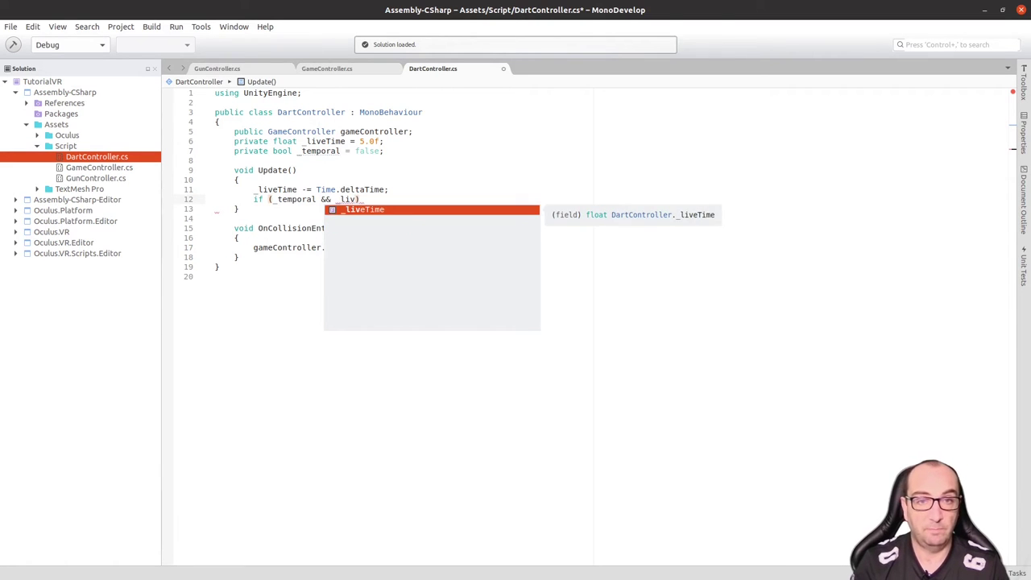
key(Return)
text(<=0)
key(End)
text({)
key(Return)
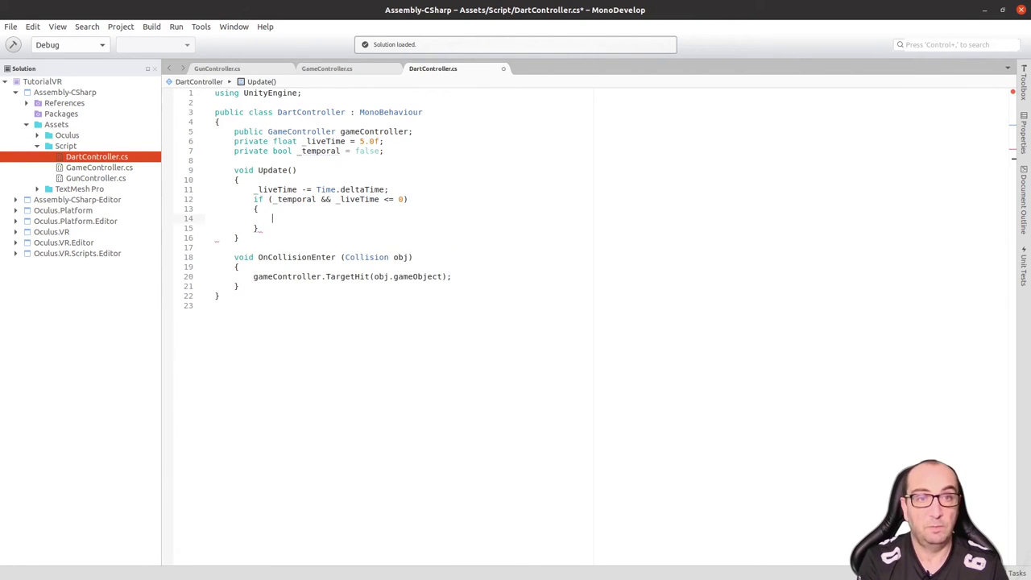
Call 'Destroy(gameObject);' inside the if block
text(Des)
key(Return)
text(Destroy(ga)
key(Return)
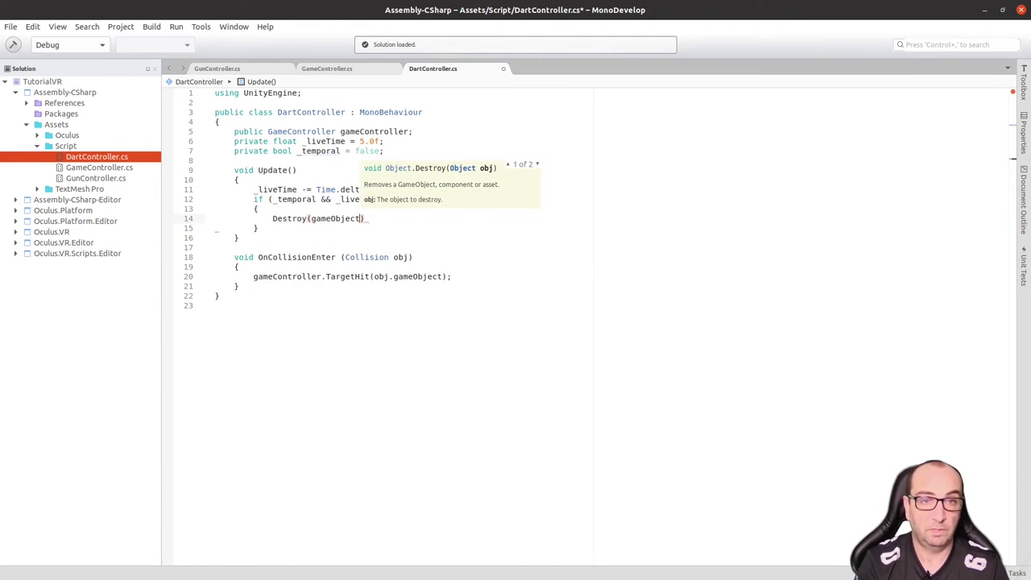
text(;)
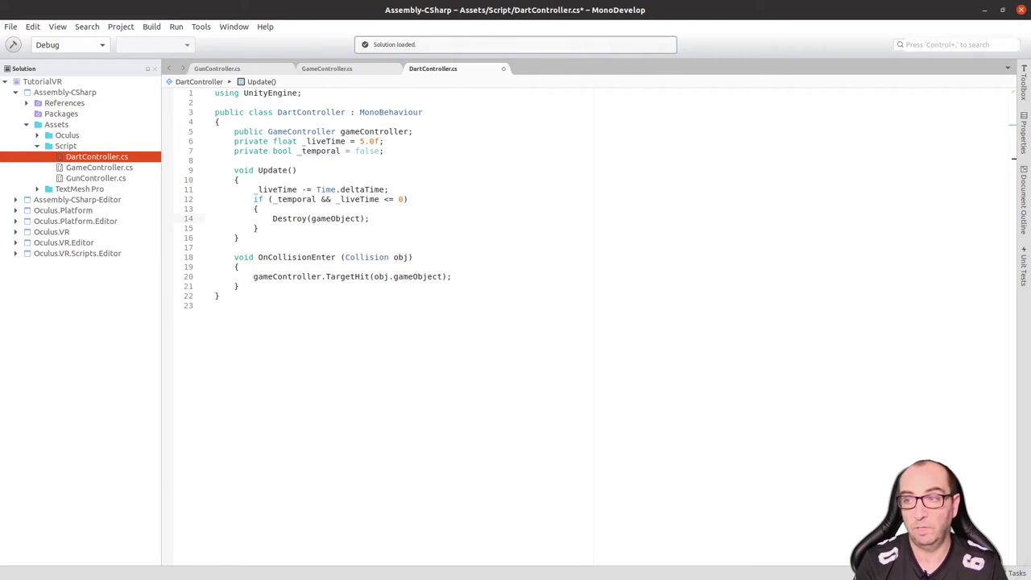
key(Down)
key(Down)
key(Down)
key(Down)
key(Down)
key(Down)
key(Down)
key(Return)
key(Return)
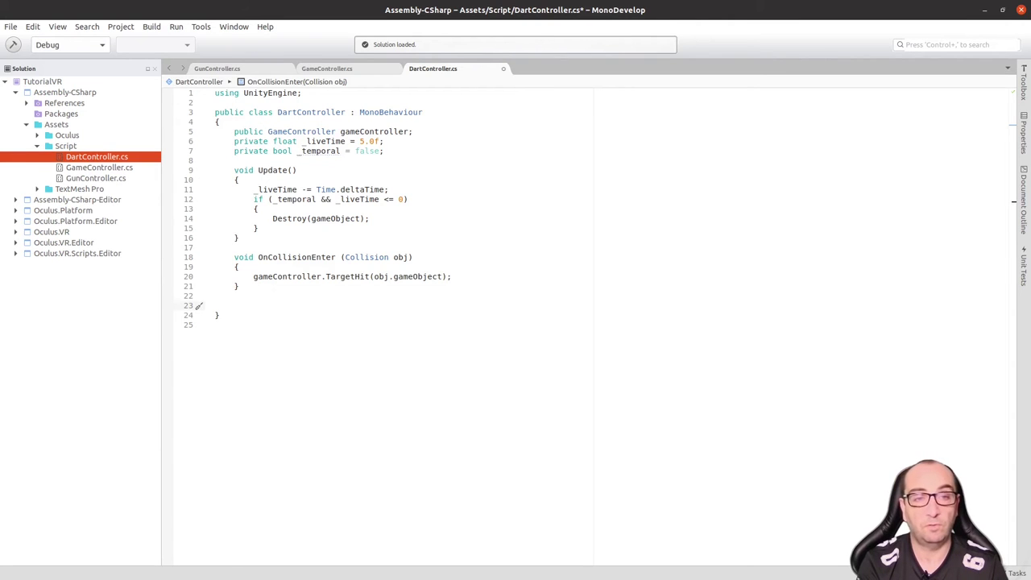
Add a SetAsTemporal() method that sets '_temporal = true;' and save DartController.cs
text(void )
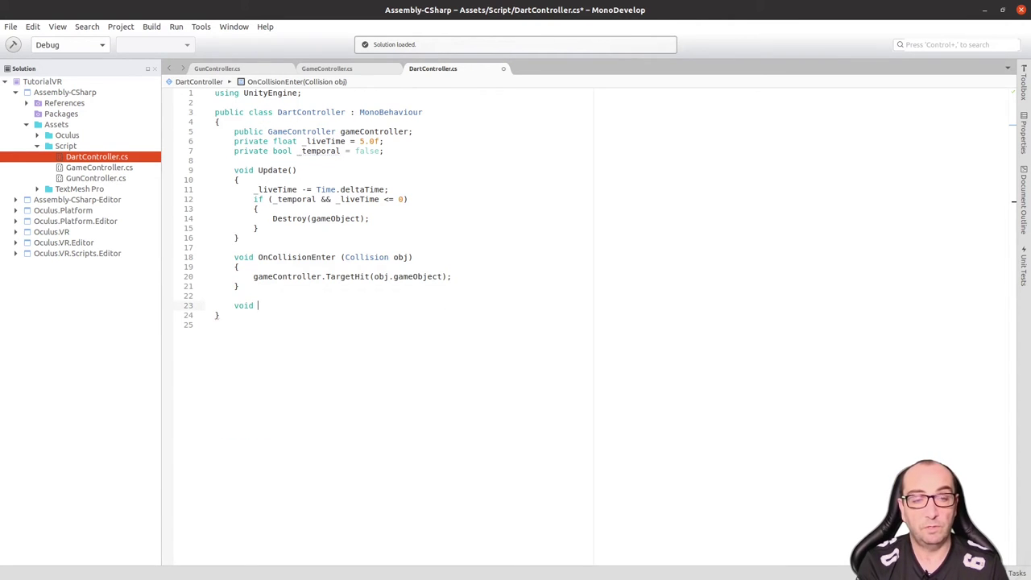
text(Set)
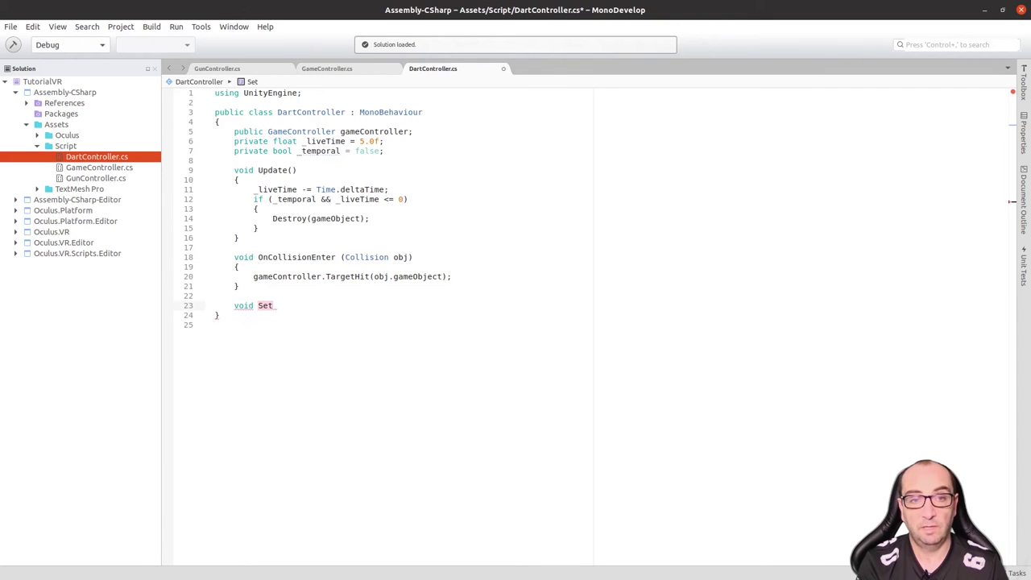
text(AsTemporal()
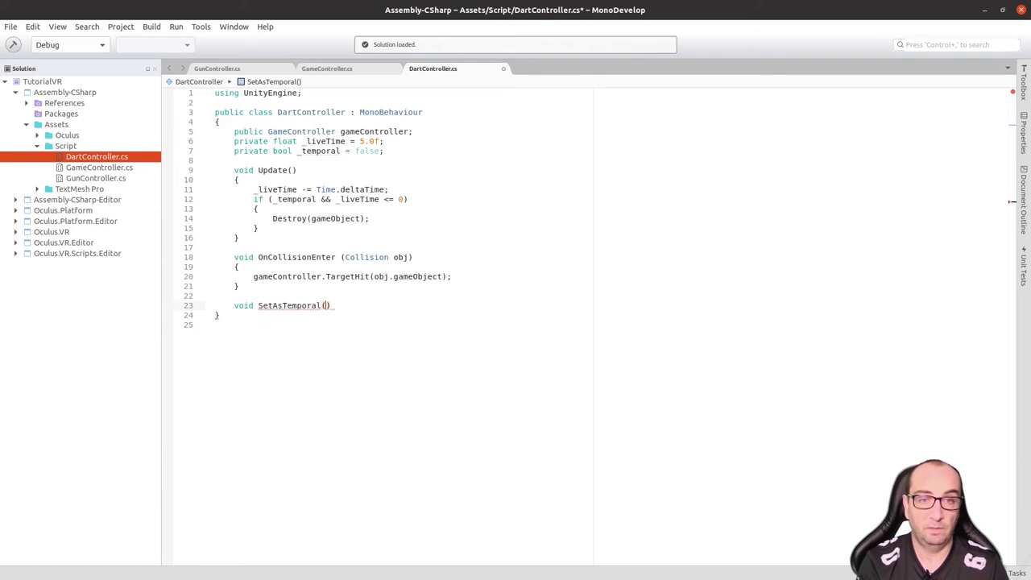
text() {)
key(Return)
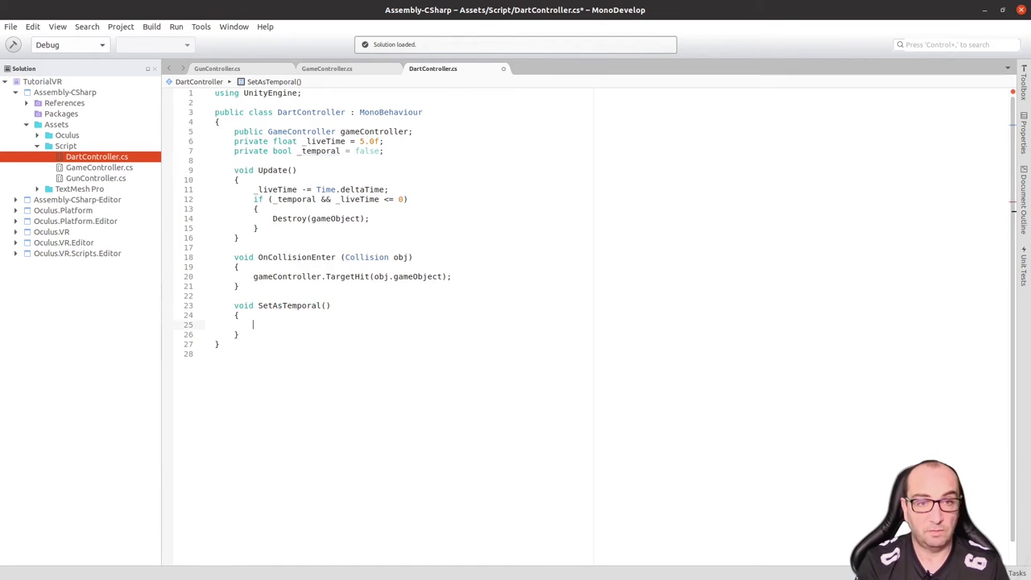
text(_)
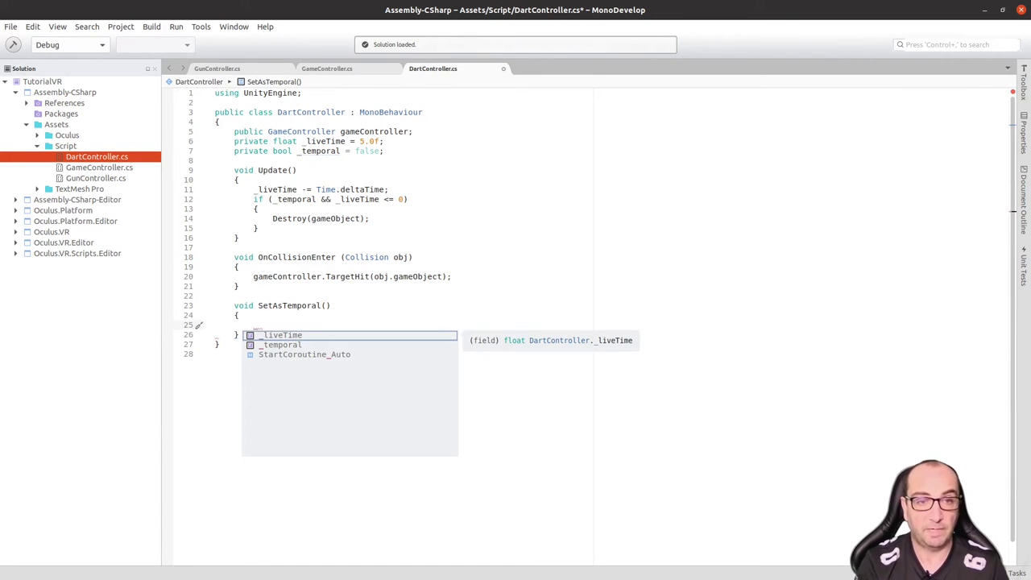
key(Down)
key(Return)
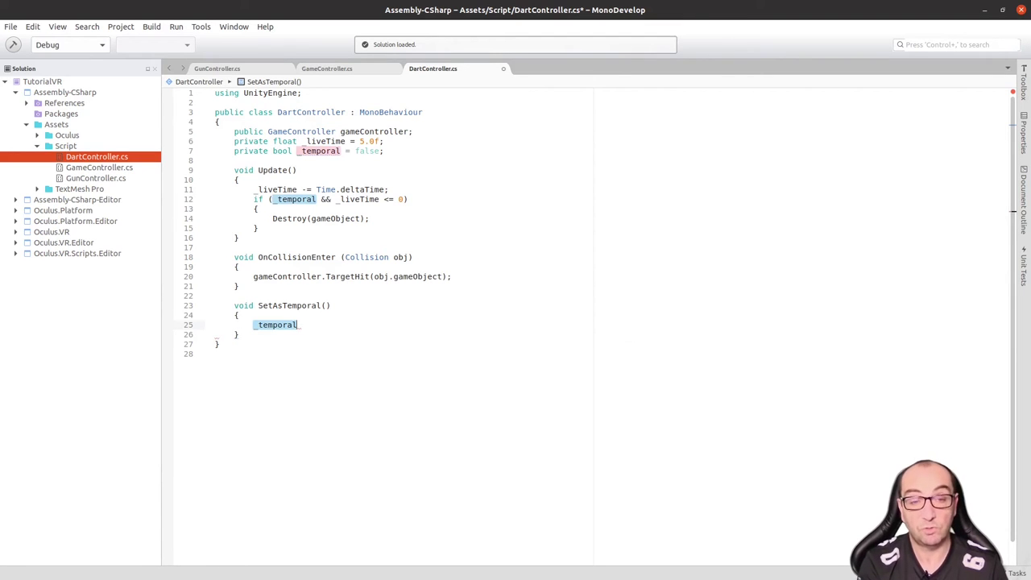
text( = true;)
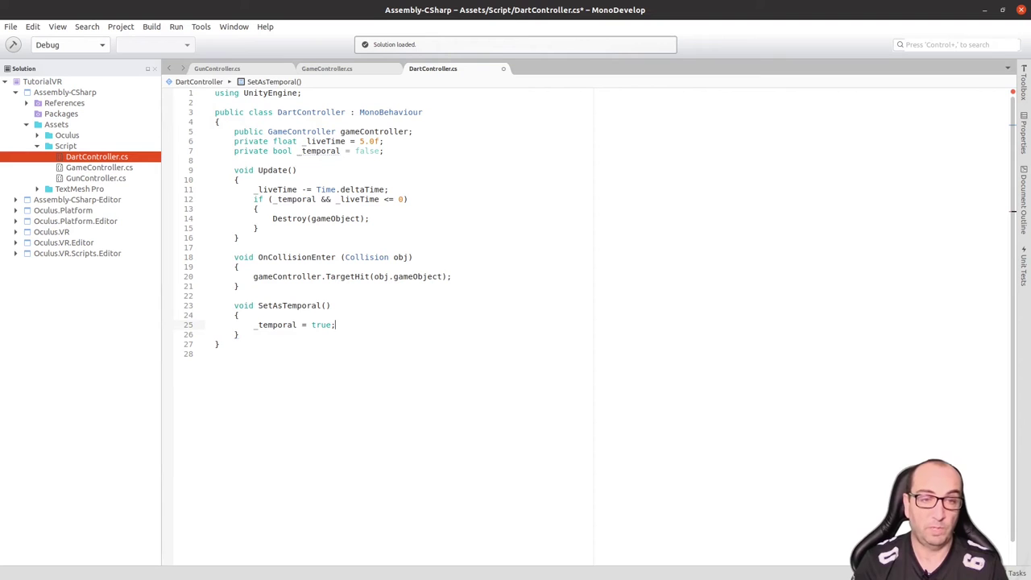
key(ctrl+s)
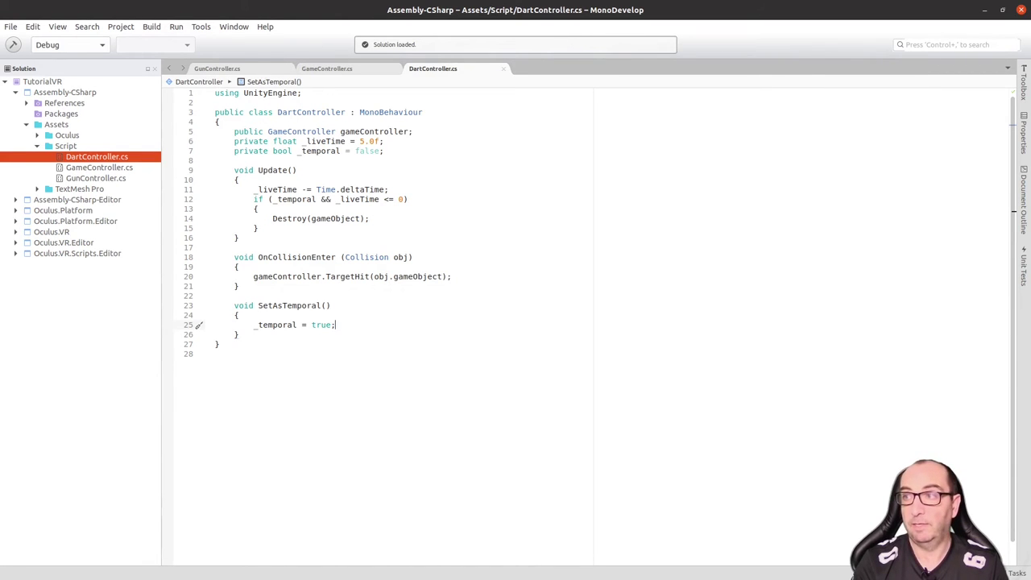
In GunController.cs, delete the Input.GetMouseButton(0) mouse-look if/else block from Update
click(249, 70)
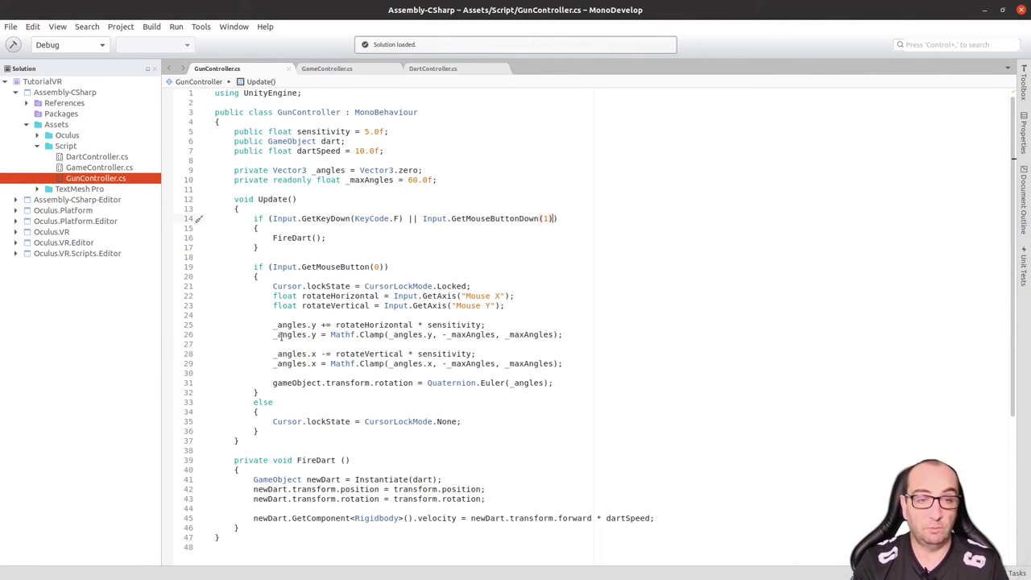
drag(254, 266, 279, 433)
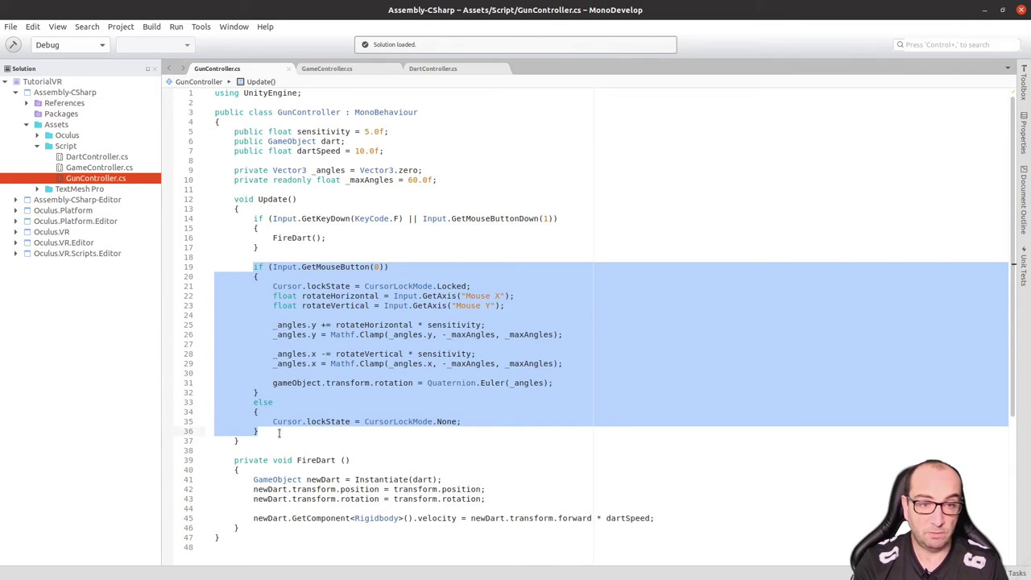
key(BackSpace)
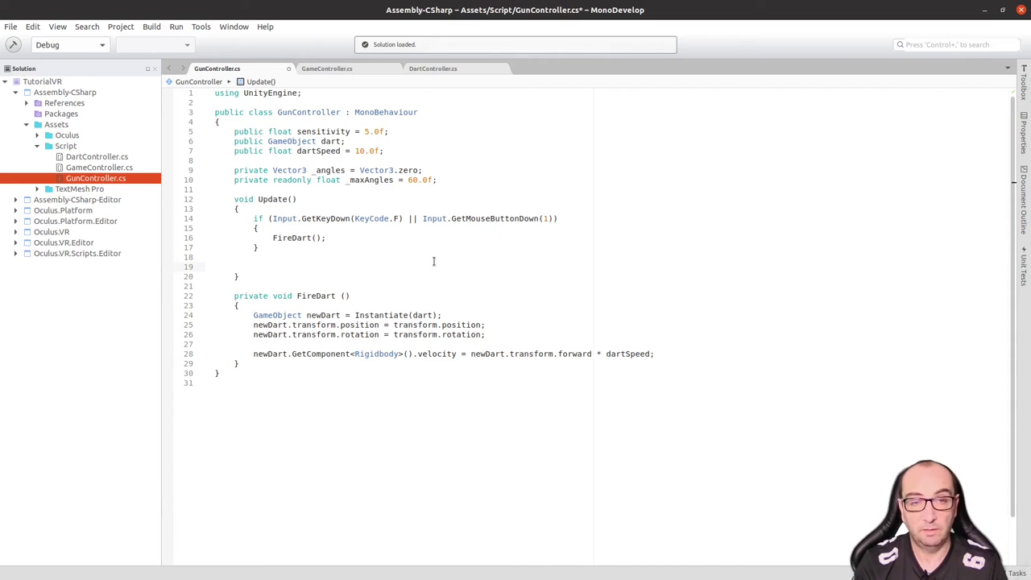
key(ctrl+z)
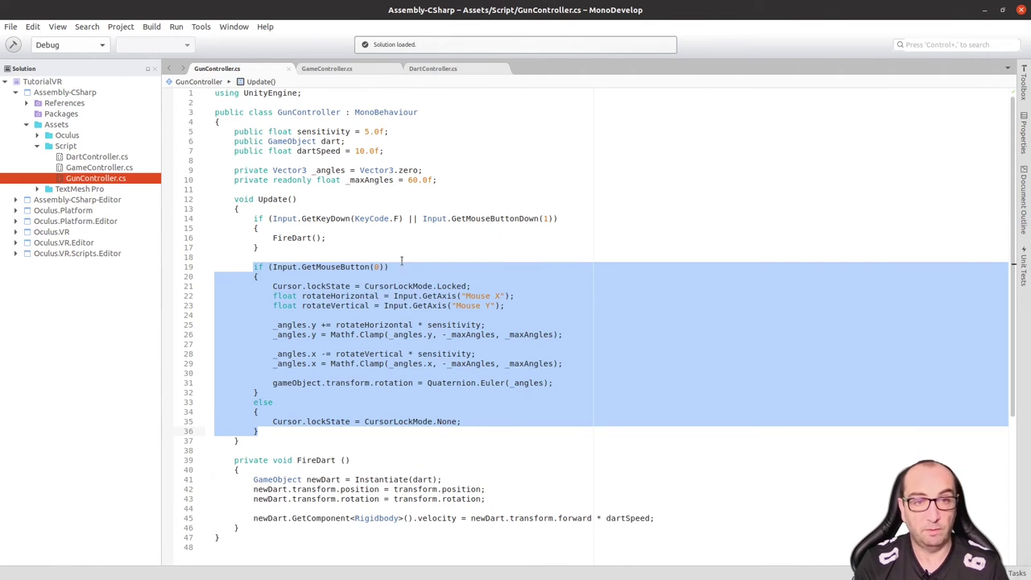
key(Delete)
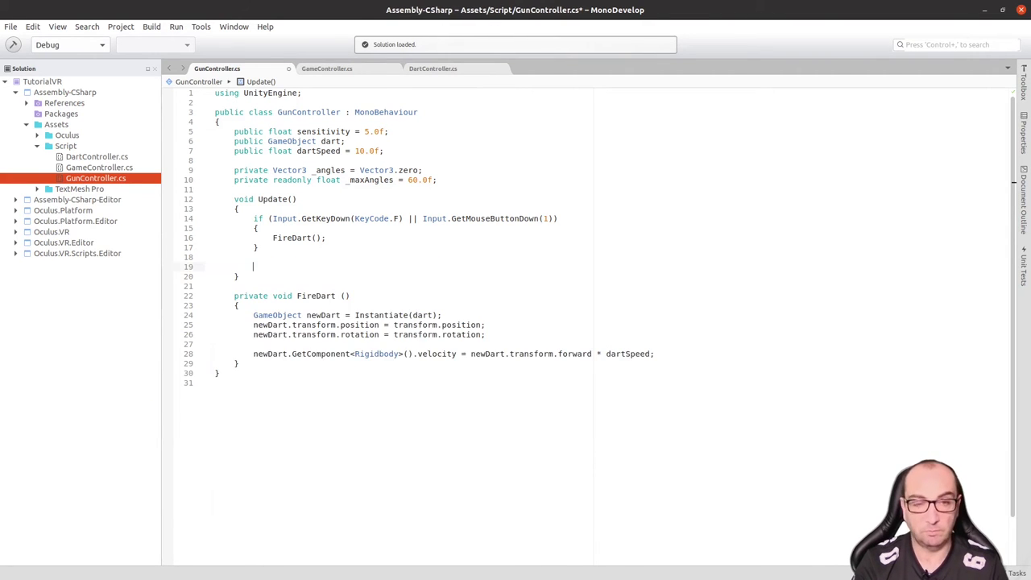
click(388, 218)
click(551, 219)
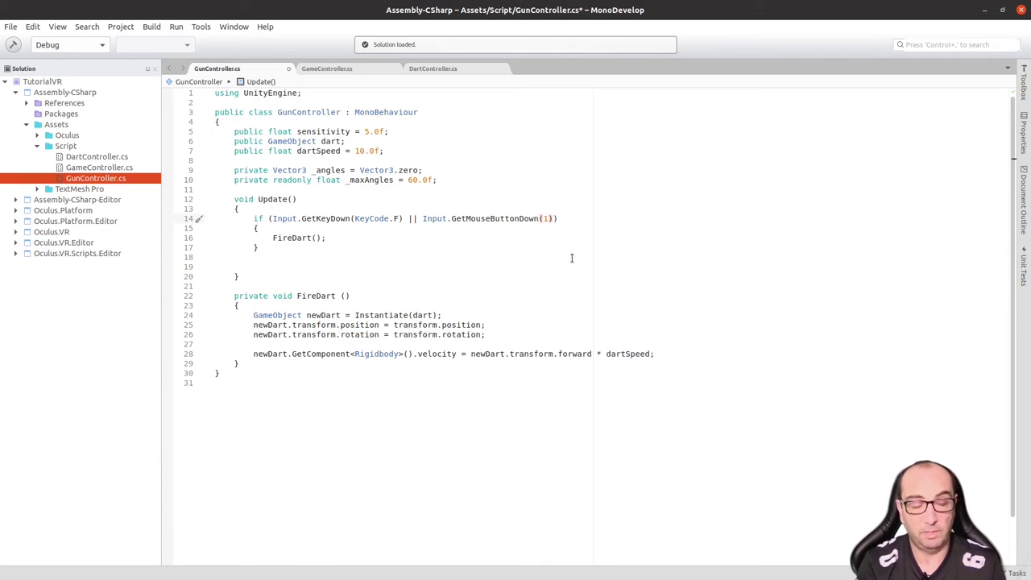
Delete the old keyboard-and-mouse fire condition on line 14
key(shift+Left)
key(shift+Left)
key(shift+Left)
key(ctrl+shift+Left)
key(ctrl+shift+Left)
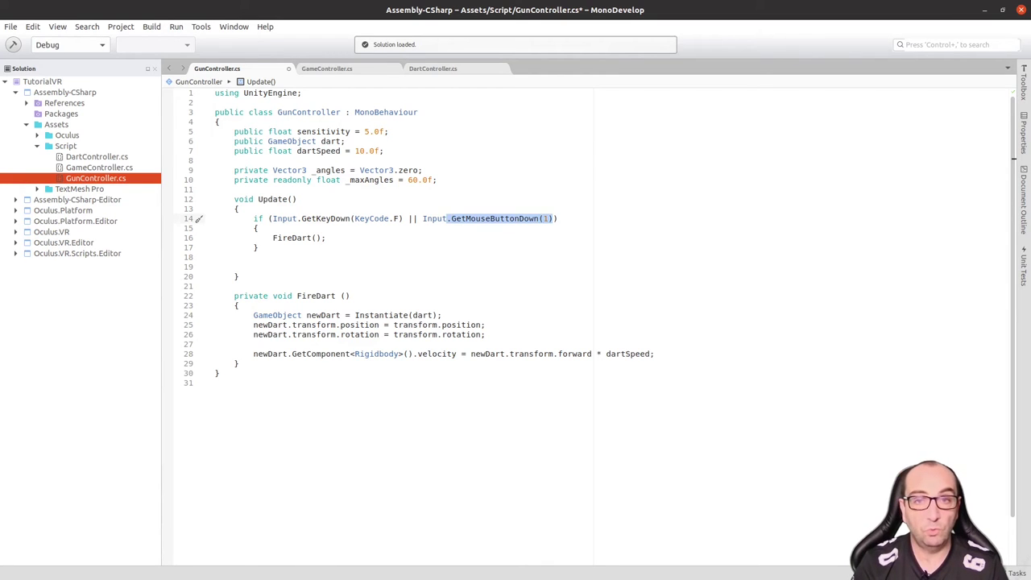
key(ctrl+shift+Left)
key(ctrl+shift+Left)
key(ctrl+shift+Left)
key(ctrl+shift+Left)
key(ctrl+shift+Left)
key(ctrl+shift+Left)
key(ctrl+shift+Left)
key(ctrl+shift+Left)
key(ctrl+shift+Left)
key(ctrl+shift+Left)
key(BackSpace)
key(ctrl+space)
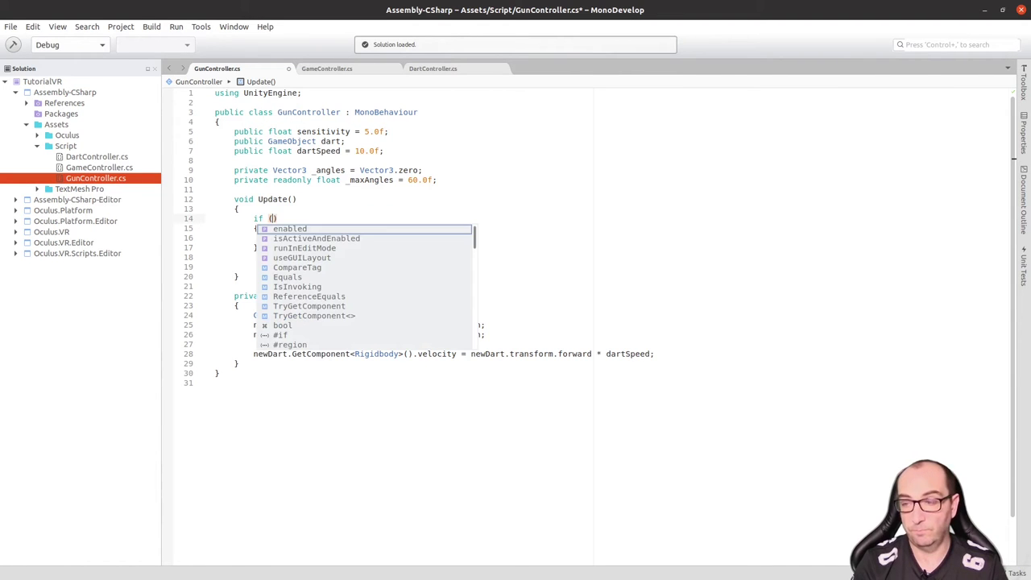
key(Right)
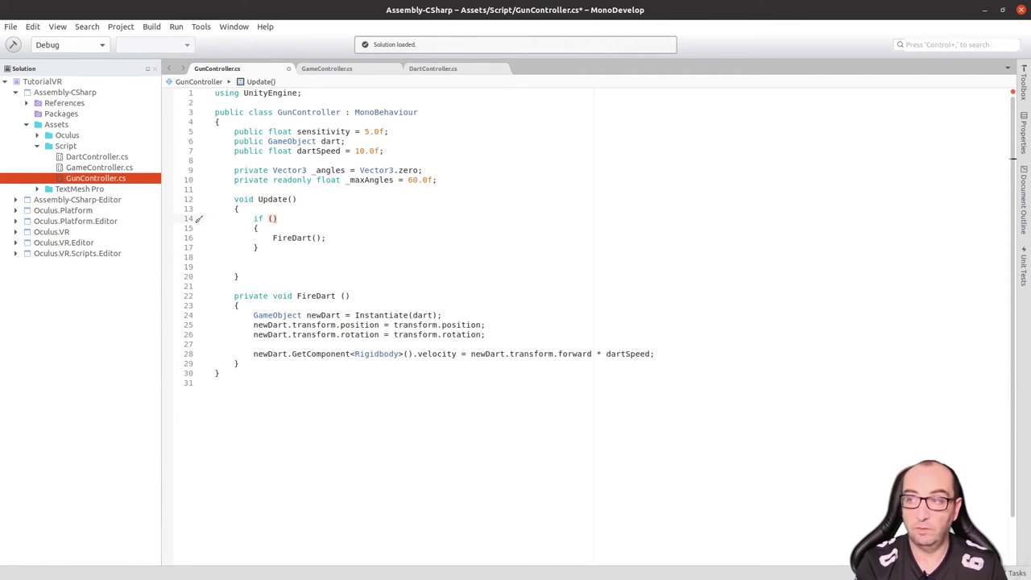
Type 'OVRInput.Get(' with OVRInput.Axis1D inserted as its argument
text(OVRInput)
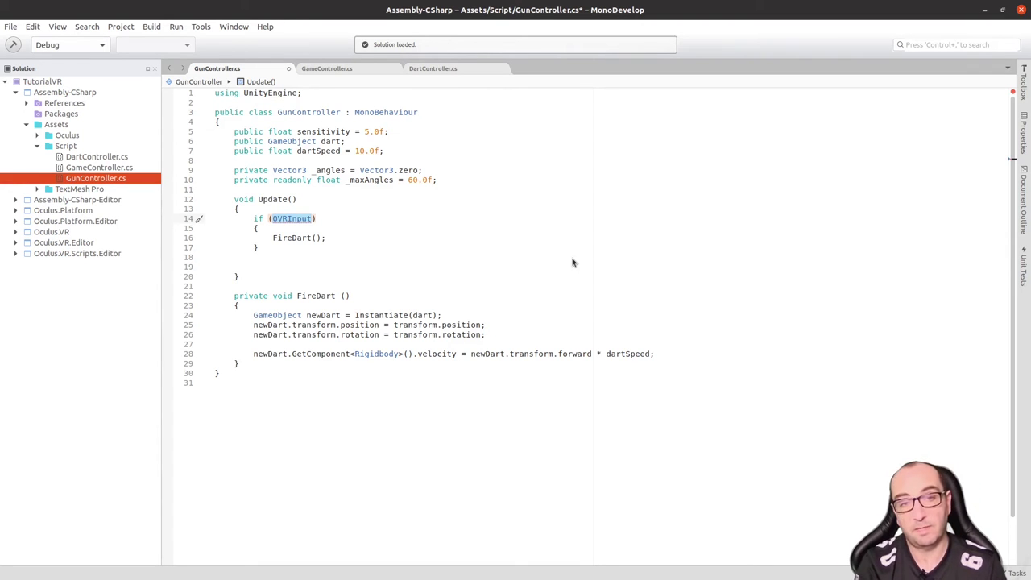
text(.)
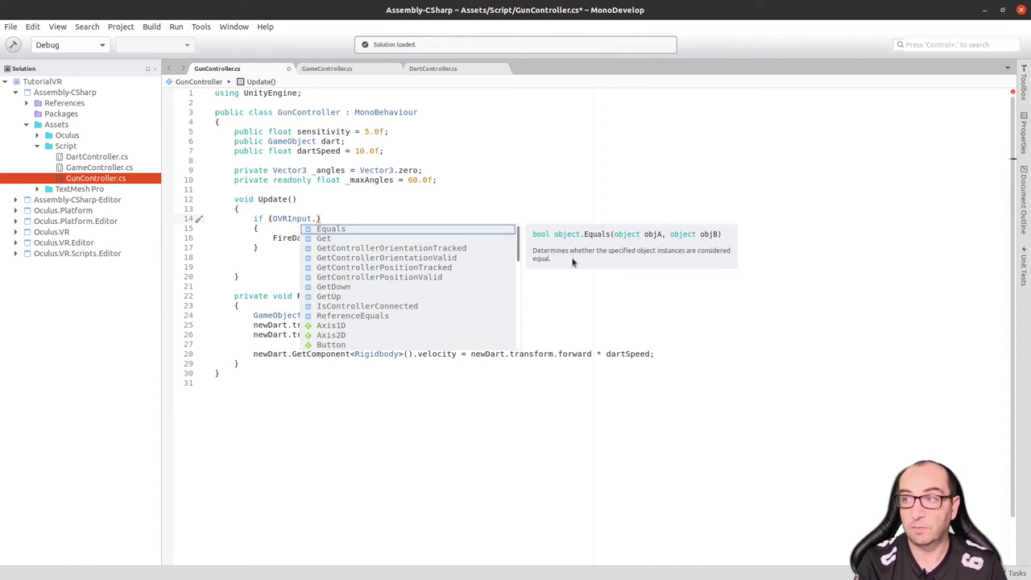
text(Get)
key(Escape)
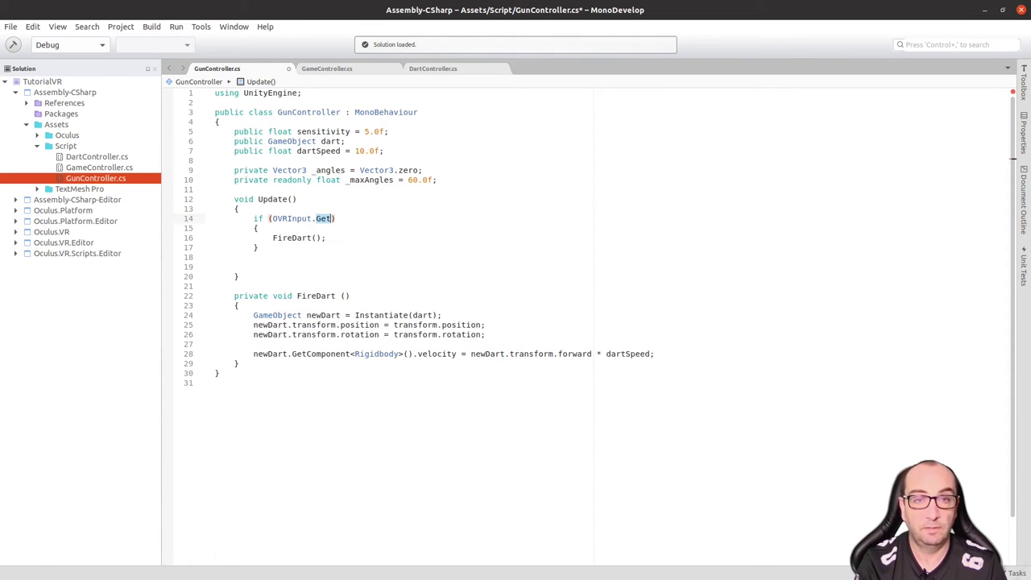
text(()
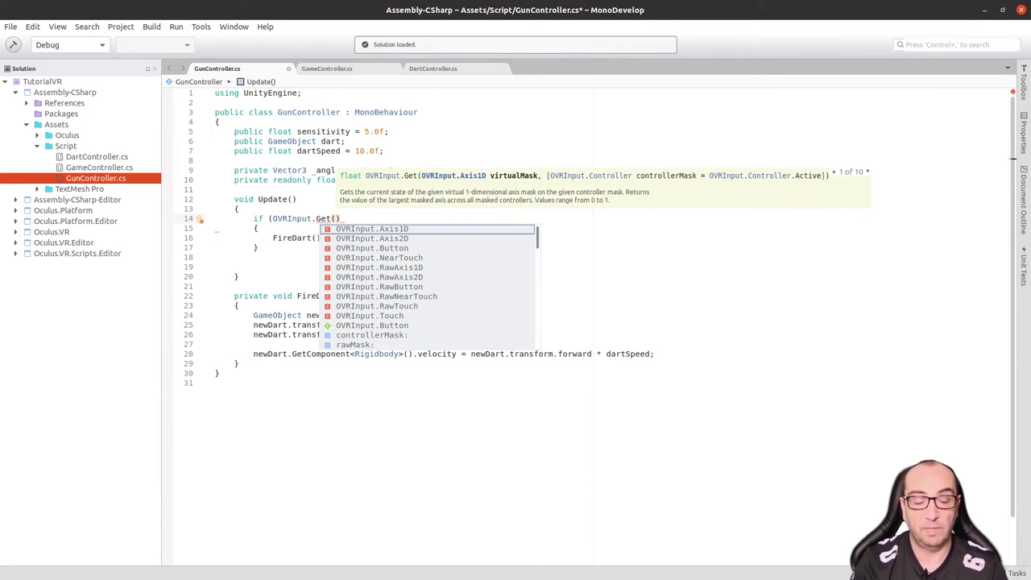
key(Down)
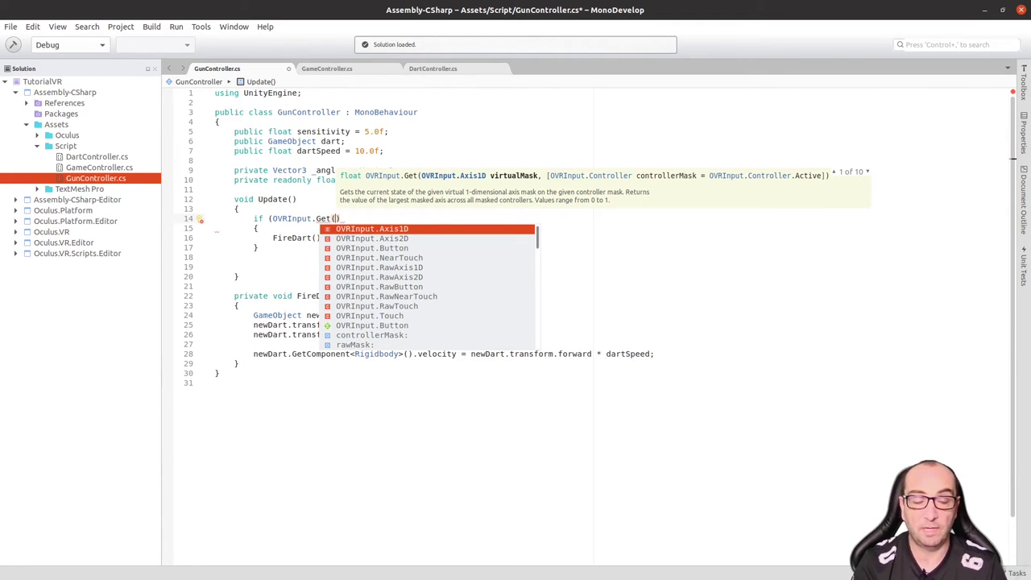
key(Return)
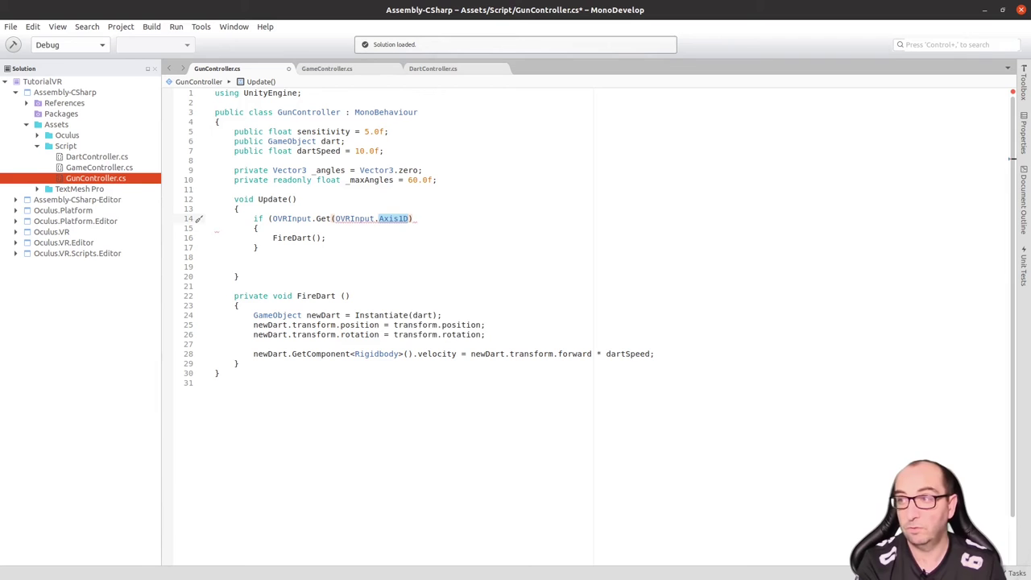
Change the Get argument to OVRInput.RawAxis1D.RIndexTrigger
text(.P)
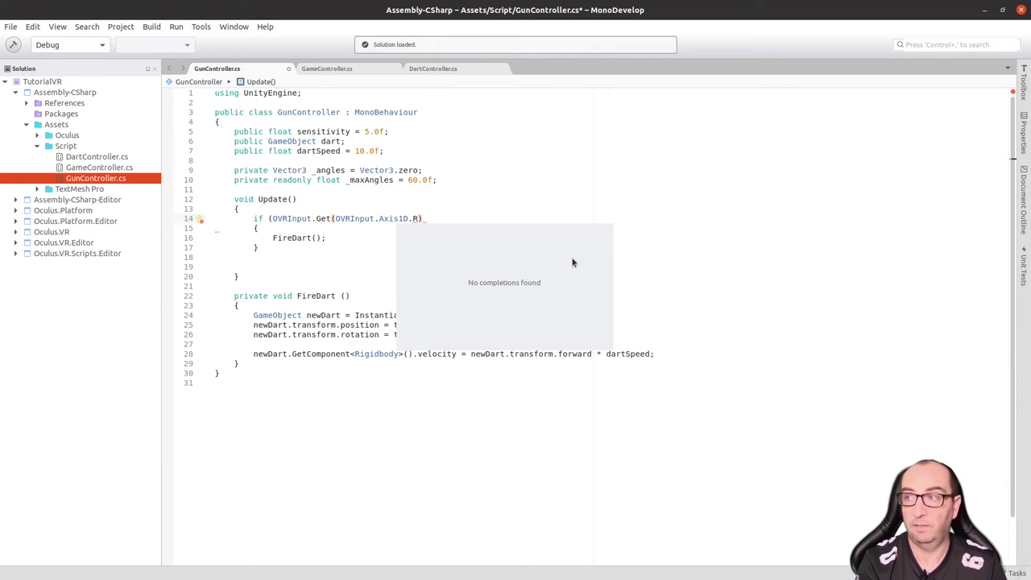
key(BackSpace)
key(BackSpace)
key(BackSpace)
key(BackSpace)
key(BackSpace)
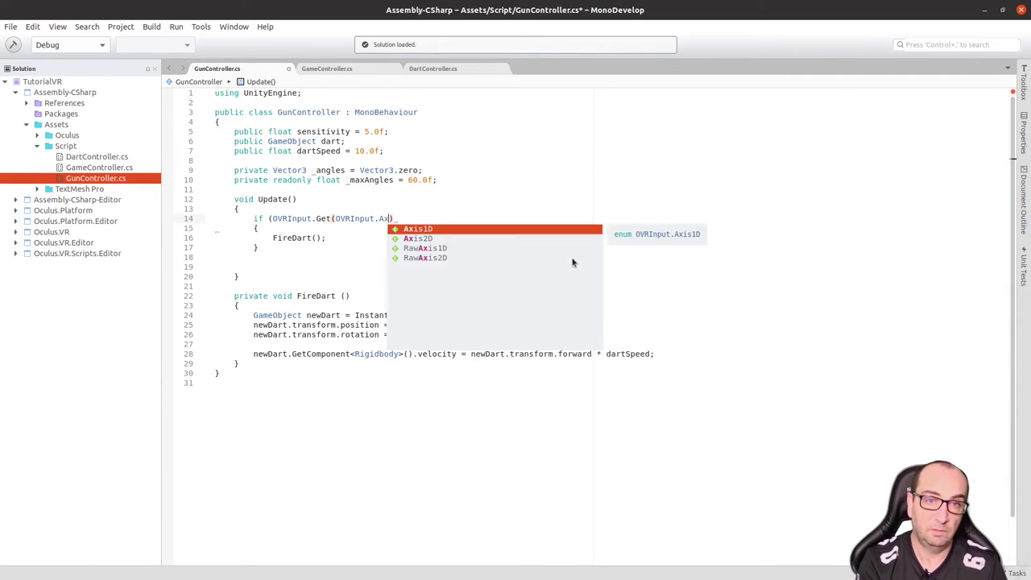
key(BackSpace)
key(BackSpace)
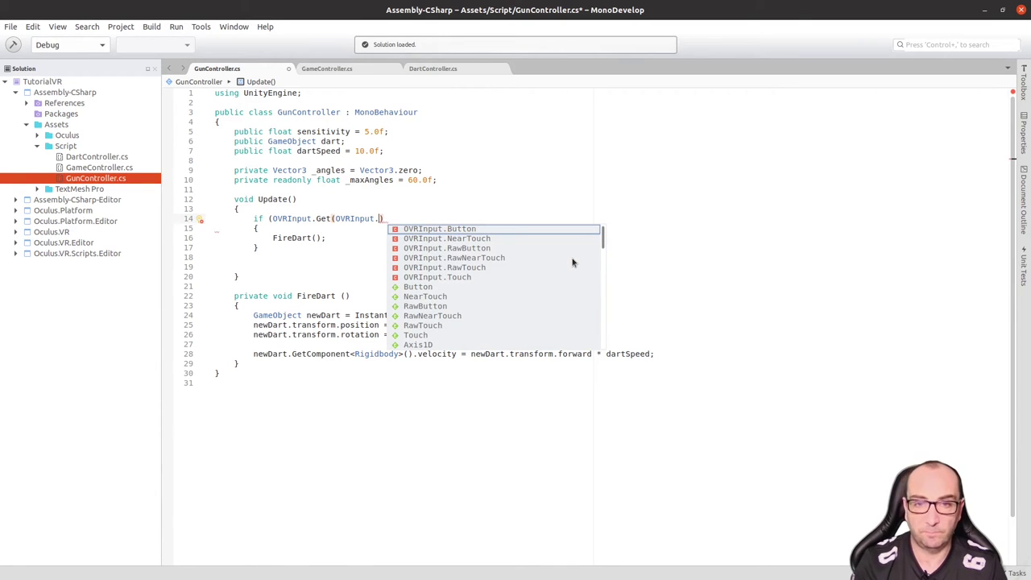
text(Ra)
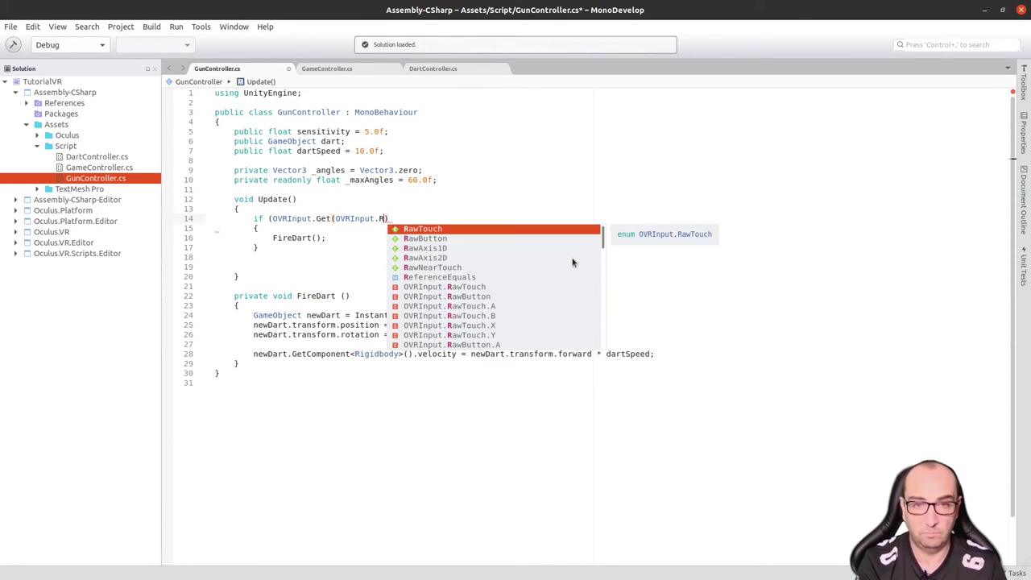
key(Down)
key(Down)
key(Return)
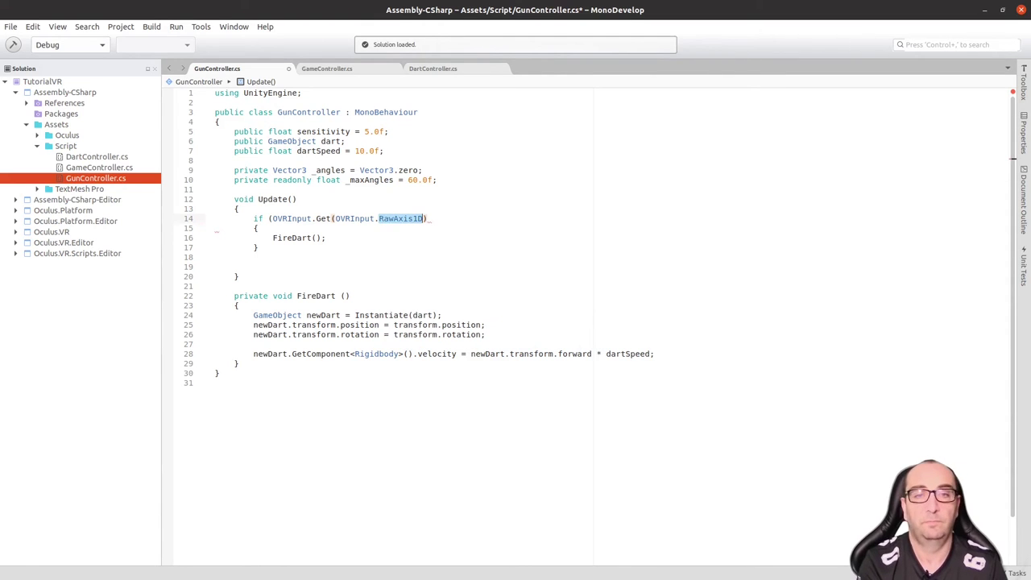
text(.)
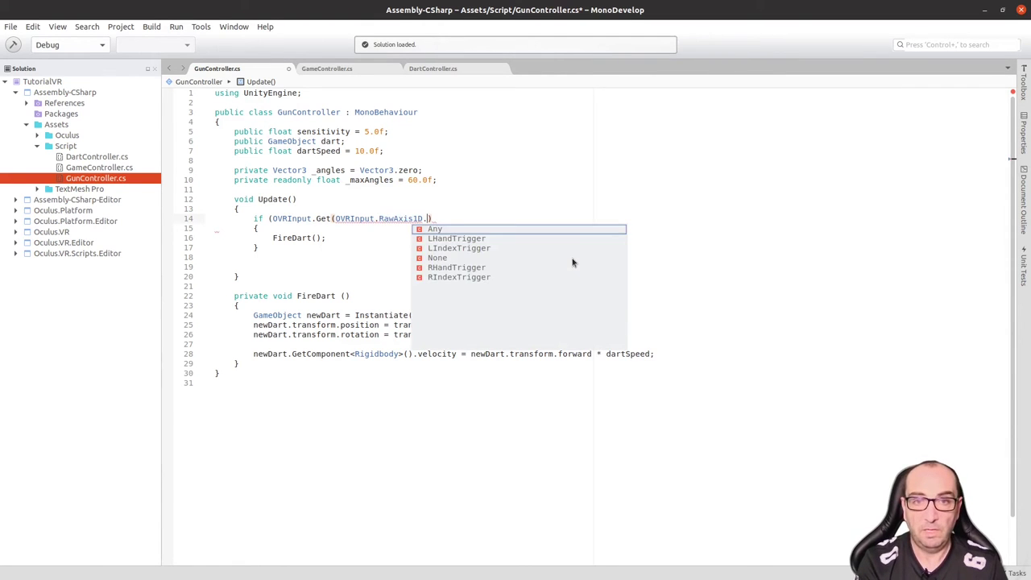
key(Down)
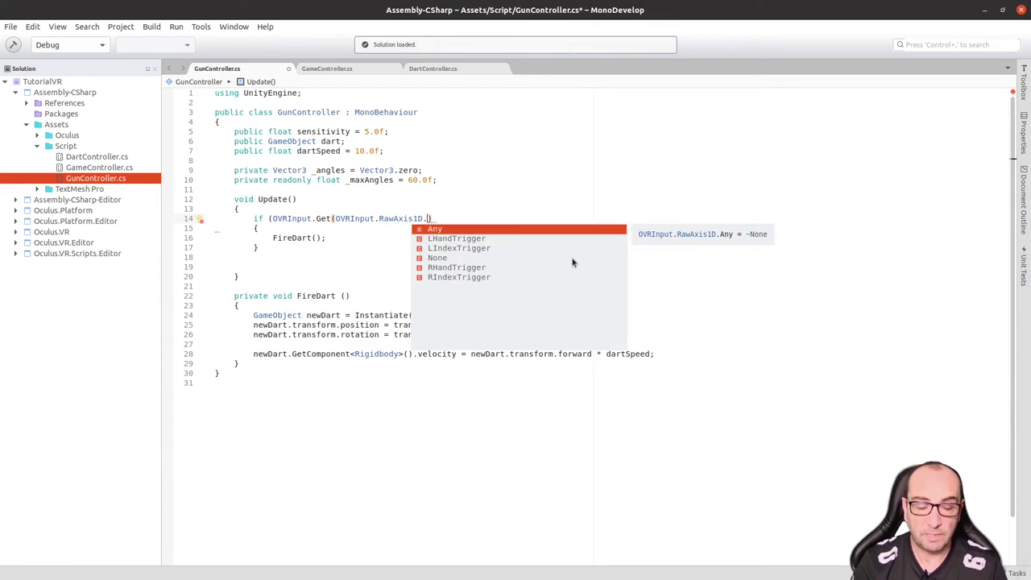
key(Down)
key(Down)
key(Down)
key(Down)
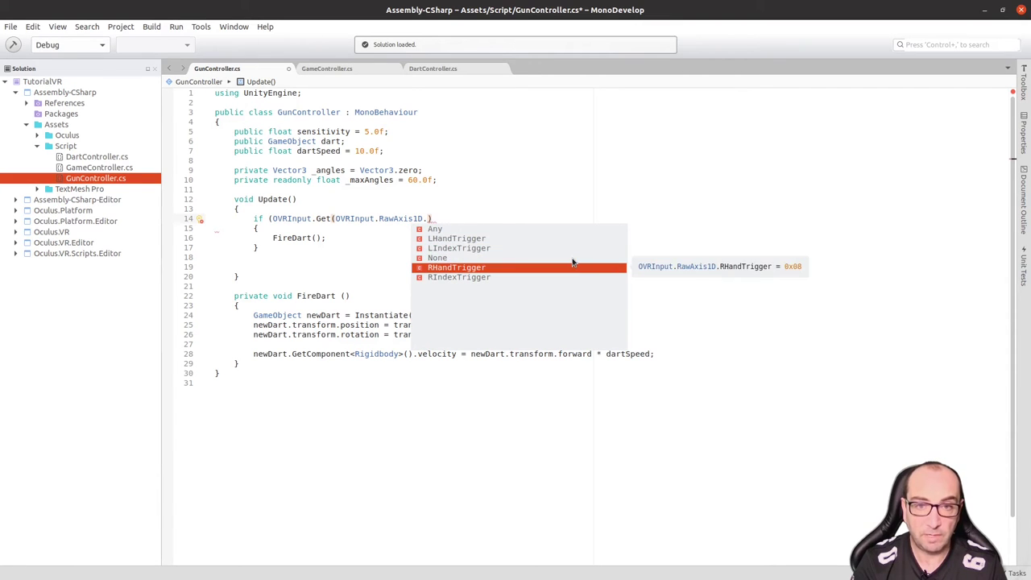
key(Down)
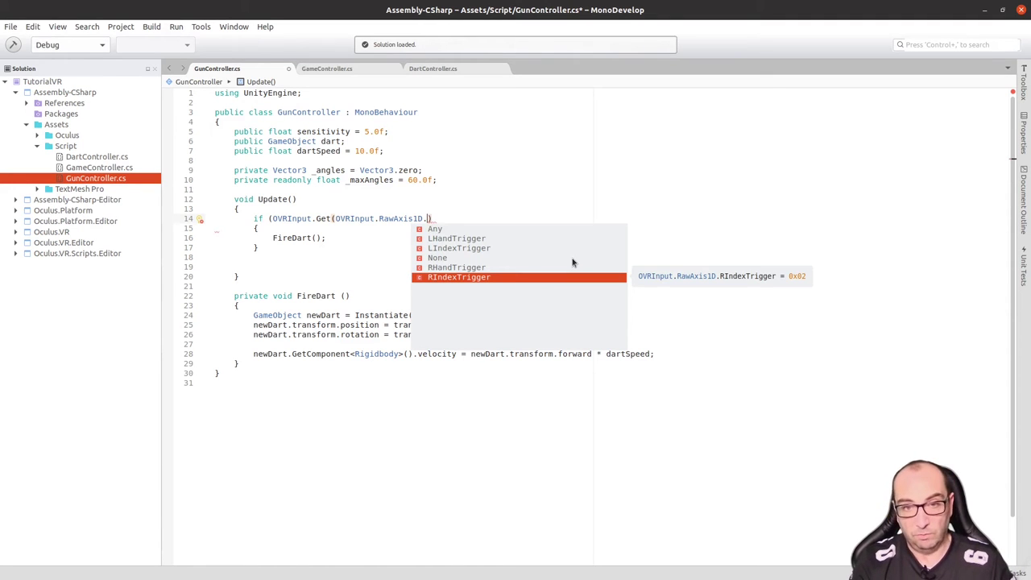
key(Return)
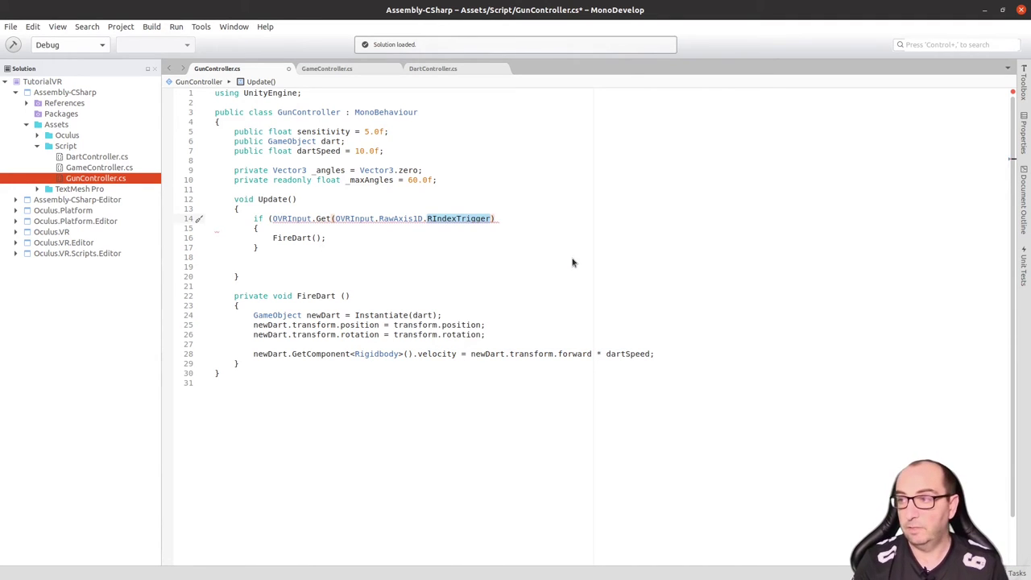
Finish the fire condition with '> 0.5f' and open the if block
text())
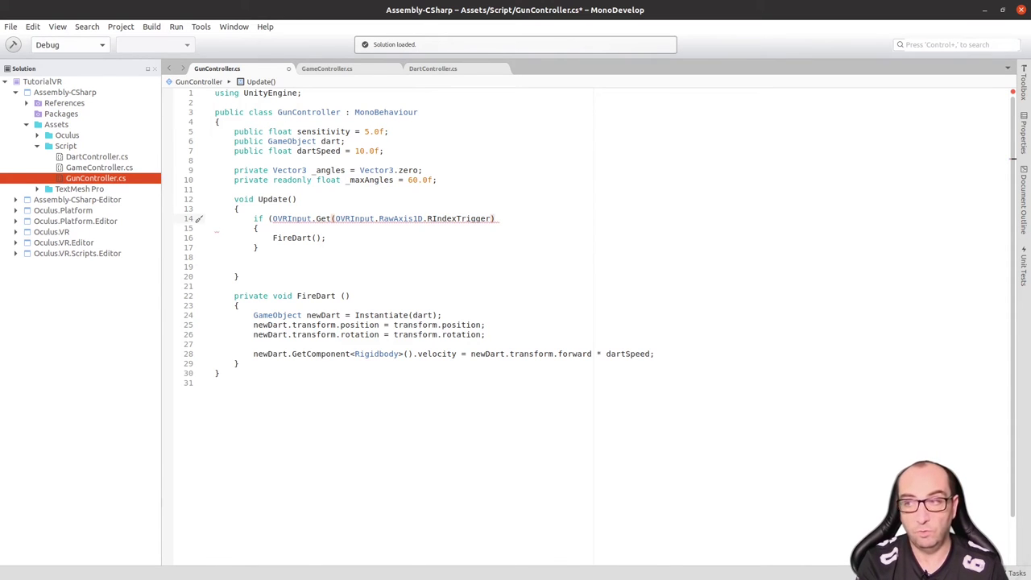
text( > 0.5)
key(BackSpace)
text(9)
key(BackSpace)
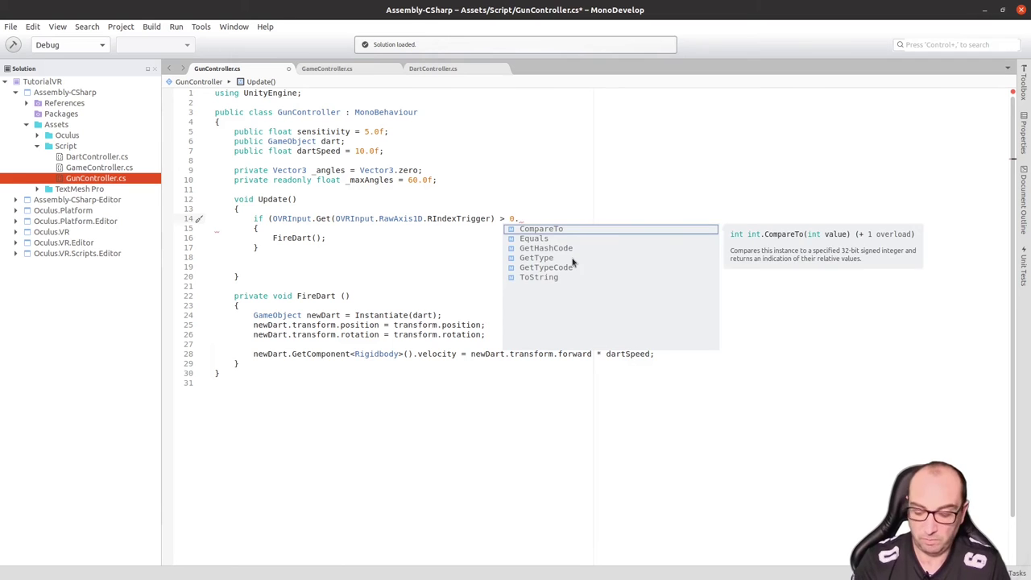
text(5f)
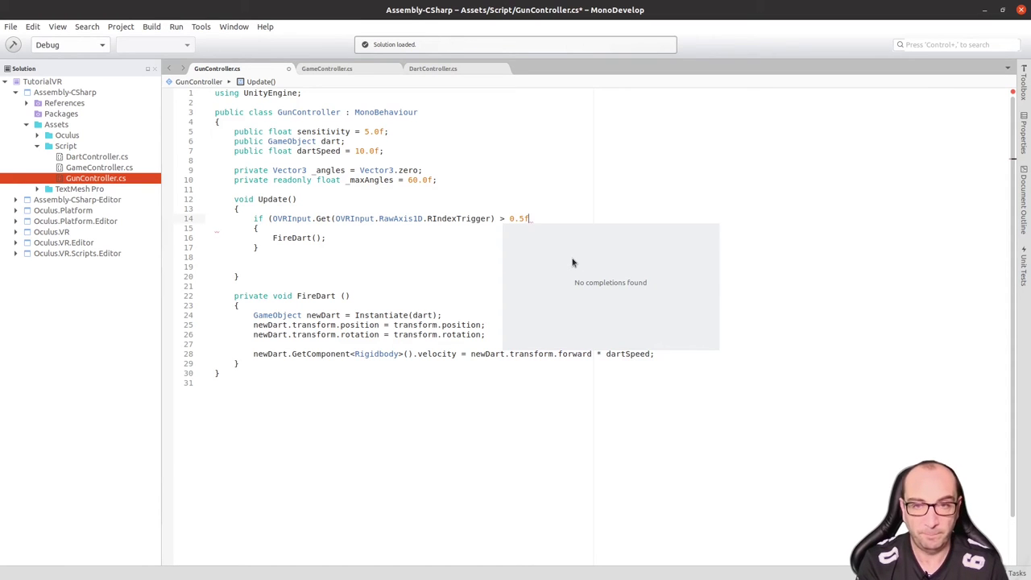
text() {)
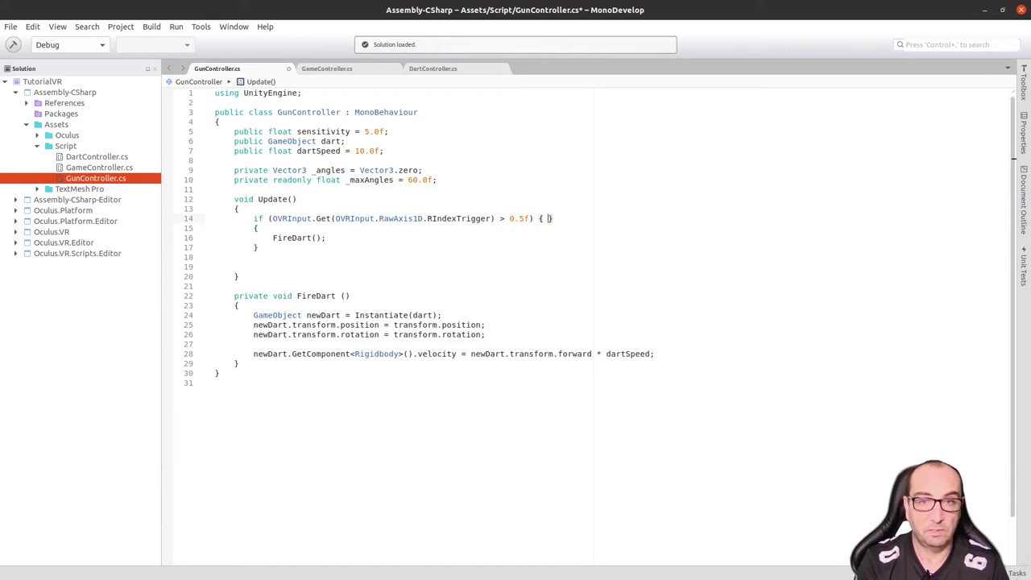
Remove the stray braces and the _angles, _maxAngles and sensitivity declarations, leaving a blank line after dartSpeed
key(BackSpace)
key(BackSpace)
key(BackSpace)
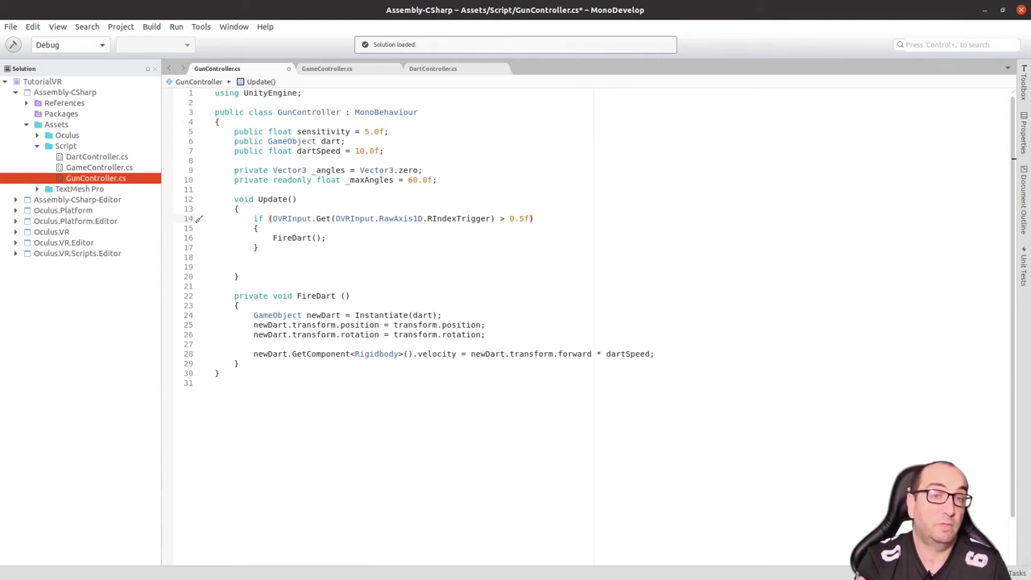
click(199, 190)
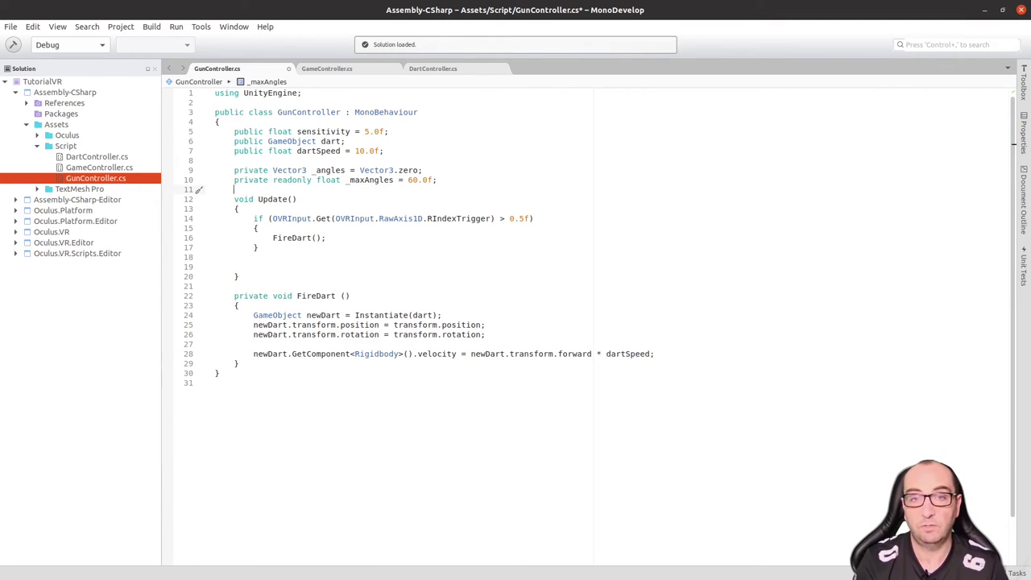
drag(199, 181, 199, 161)
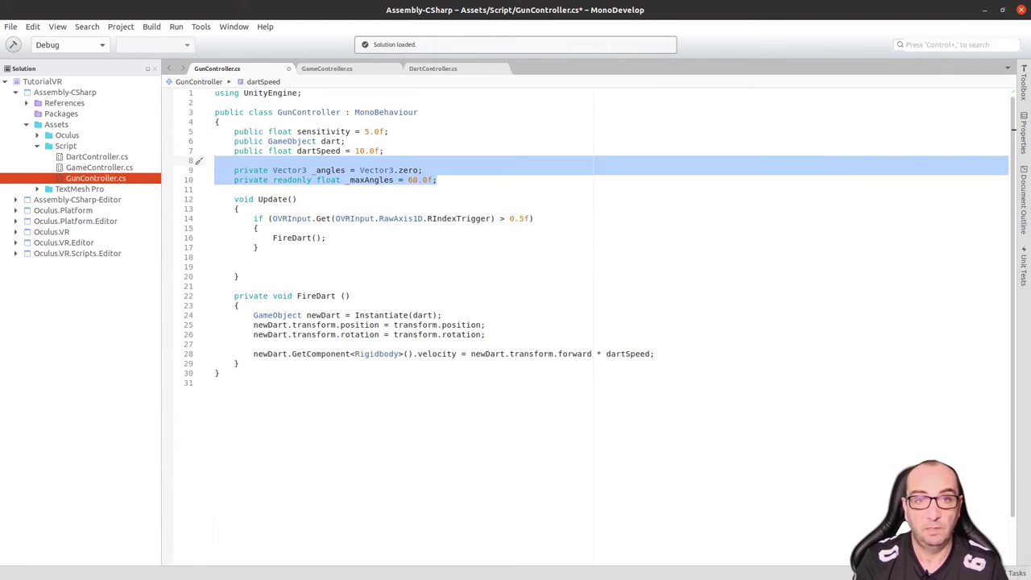
key(Delete)
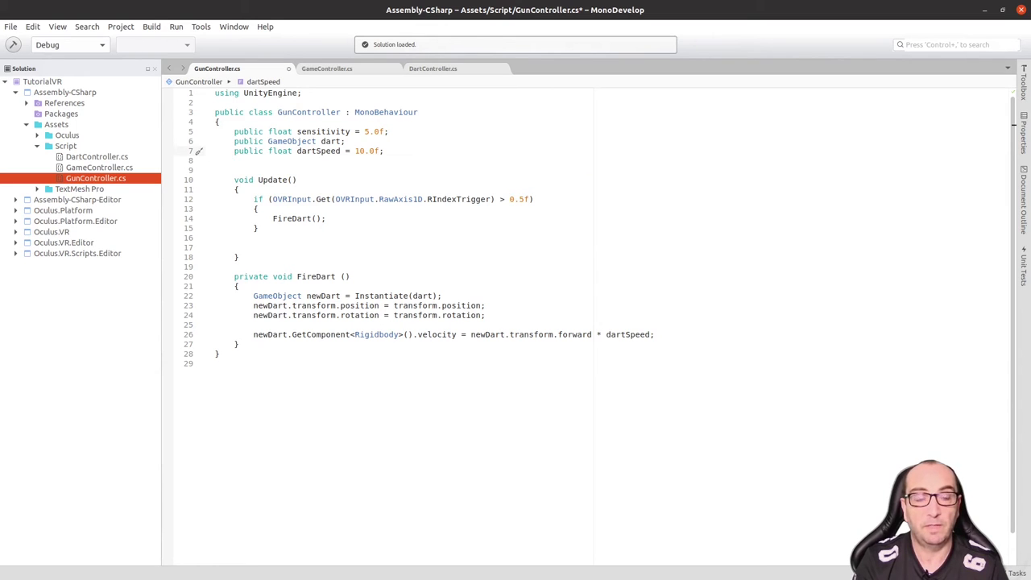
drag(198, 131, 199, 141)
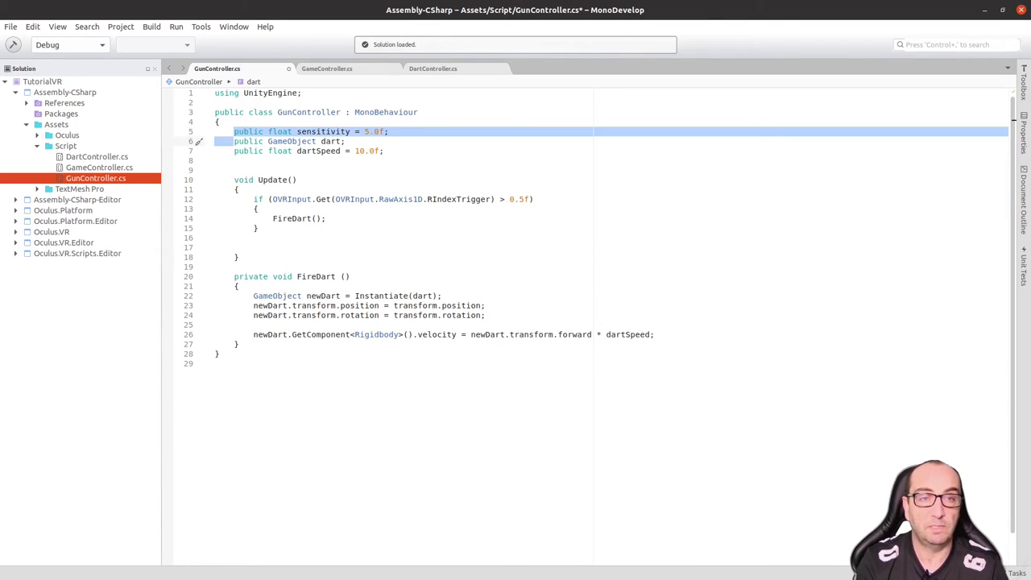
key(Delete)
key(Escape)
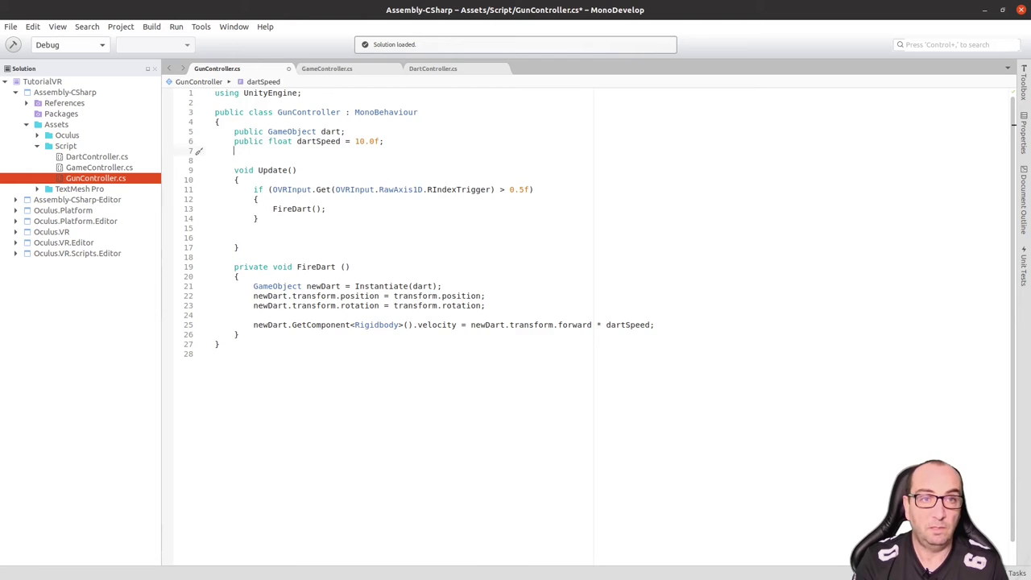
key(Return)
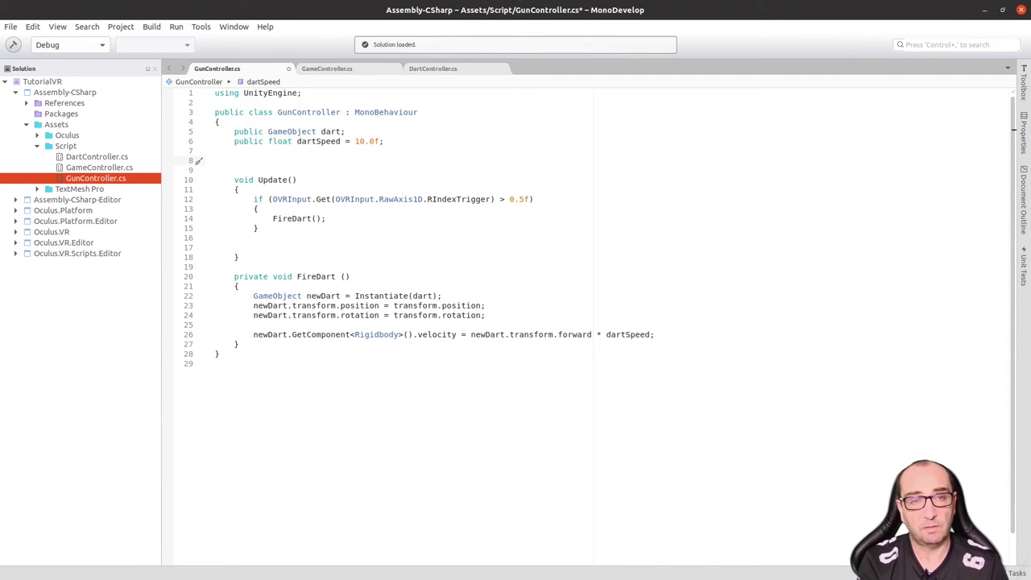
Declare a new field private bool _fired = false in GunController
text(priv)
key(Return)
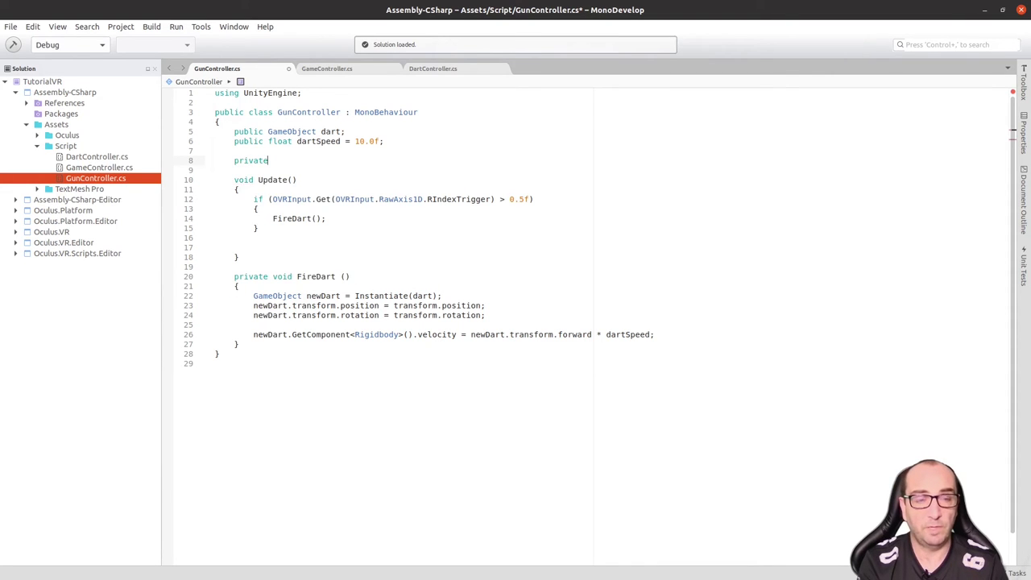
text( bool )
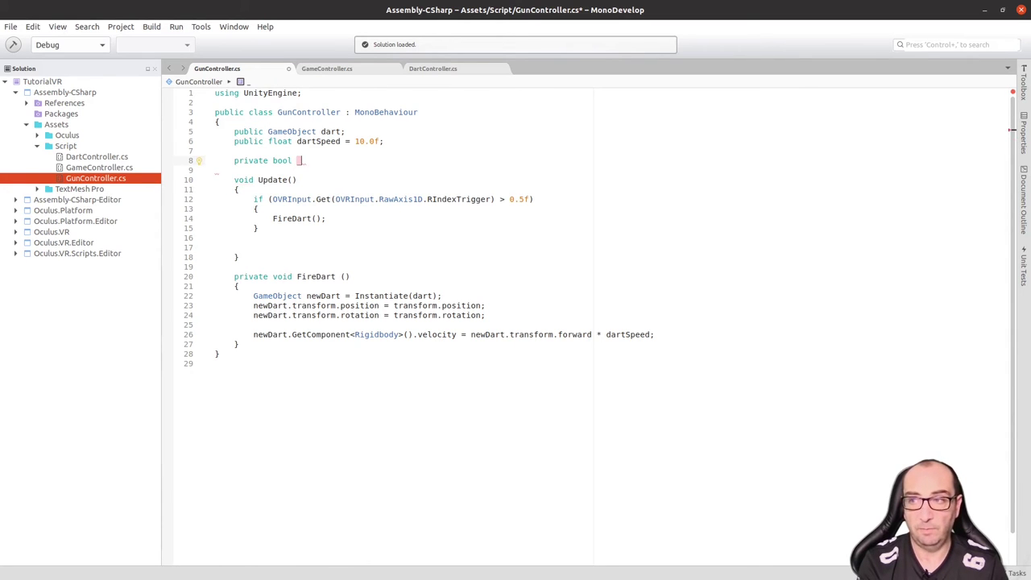
text(_fired )
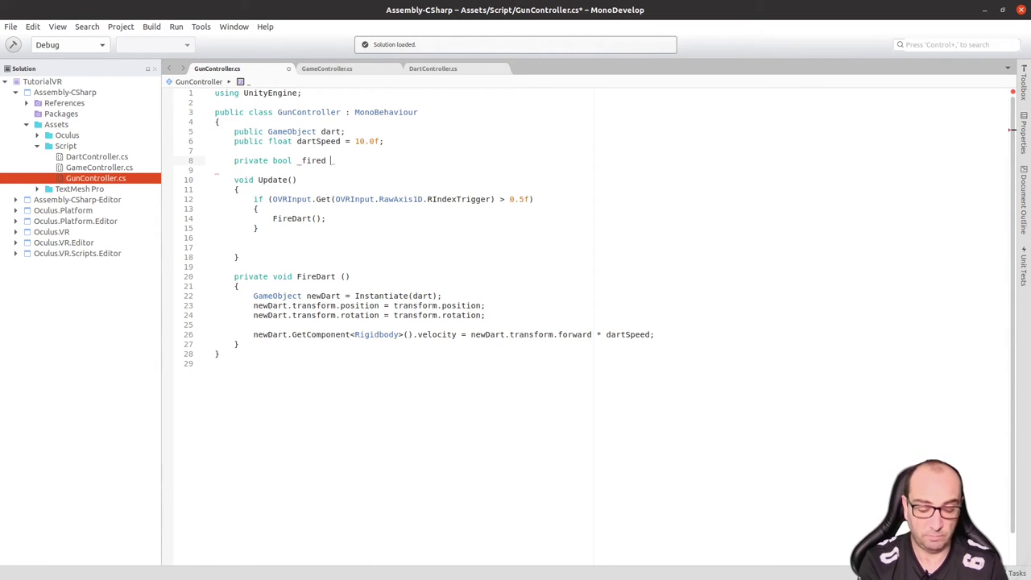
text(= false)
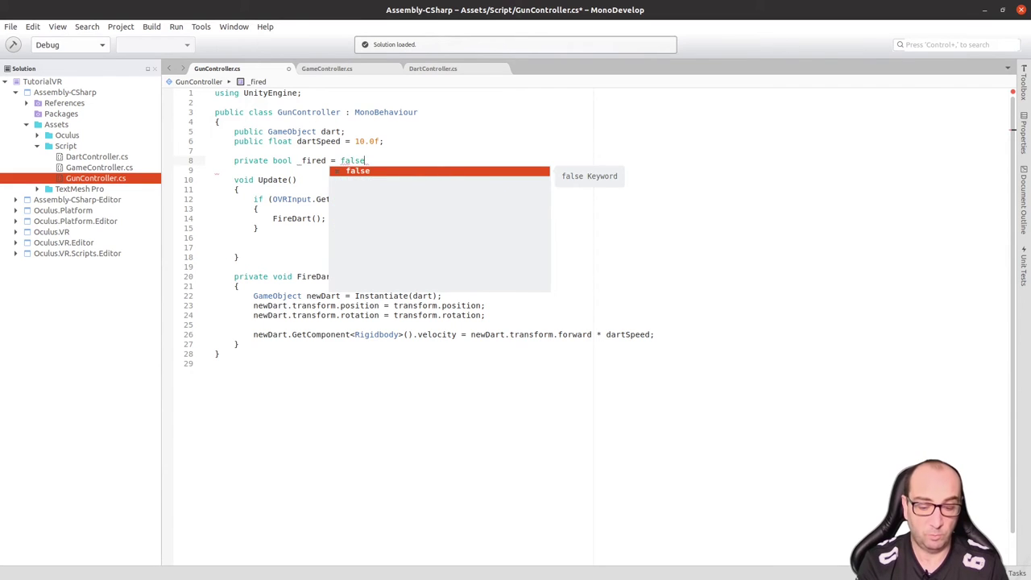
text(;)
Extend the trigger condition on line 12 with && !_fired
key(Down)
key(Down)
key(Down)
key(Down)
key(Down)
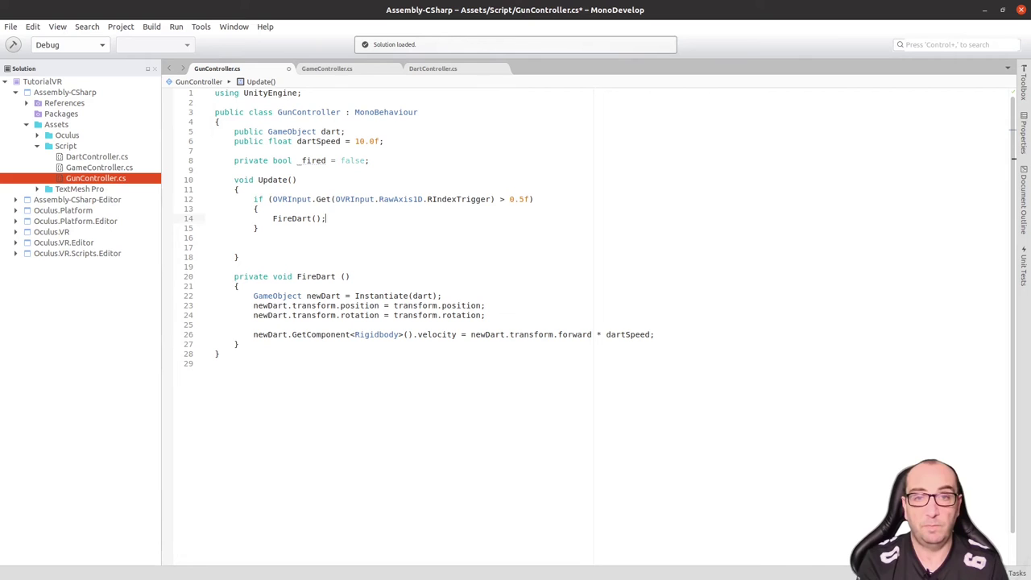
click(372, 199)
key(End)
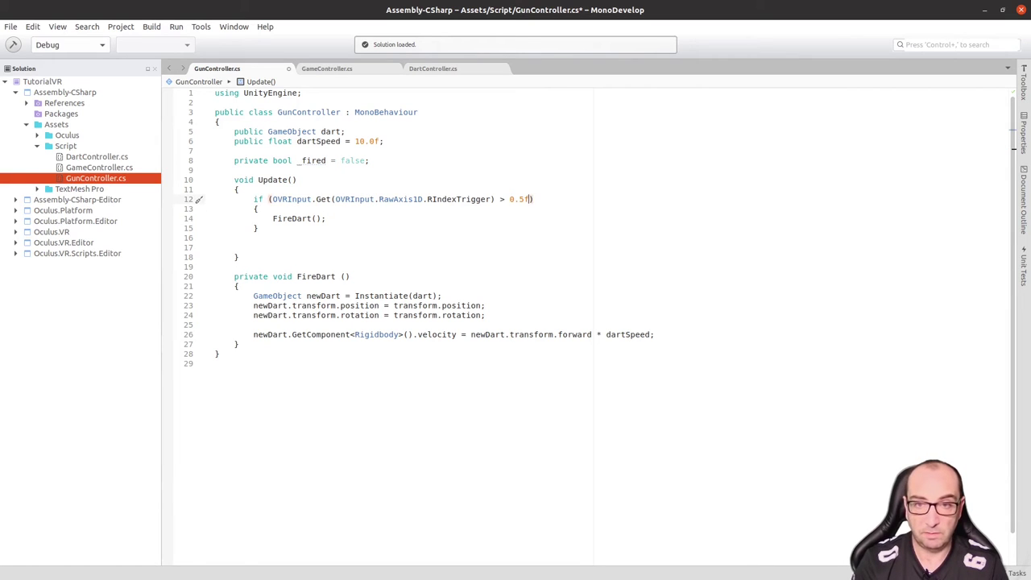
text(&&)
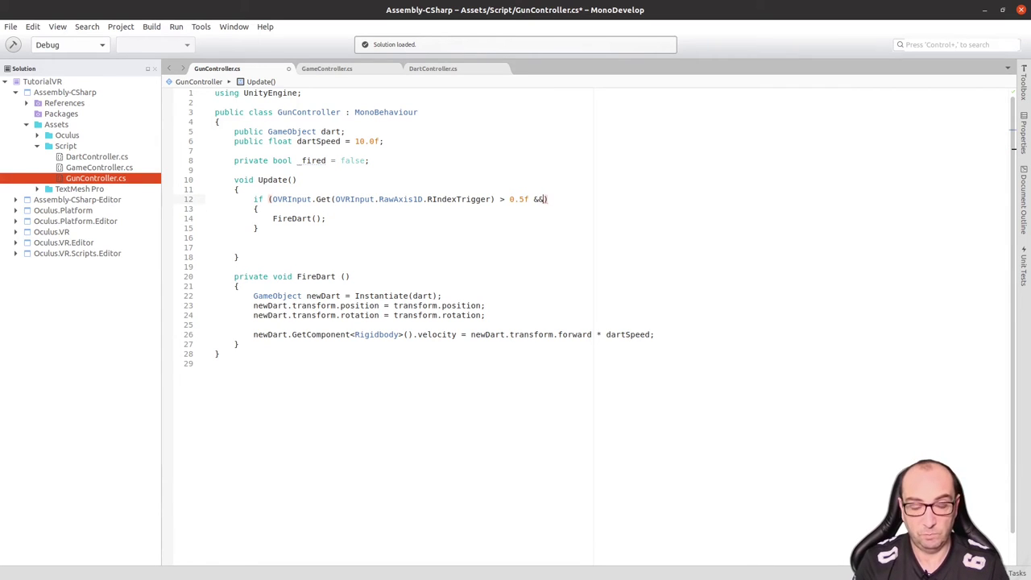
text( !_)
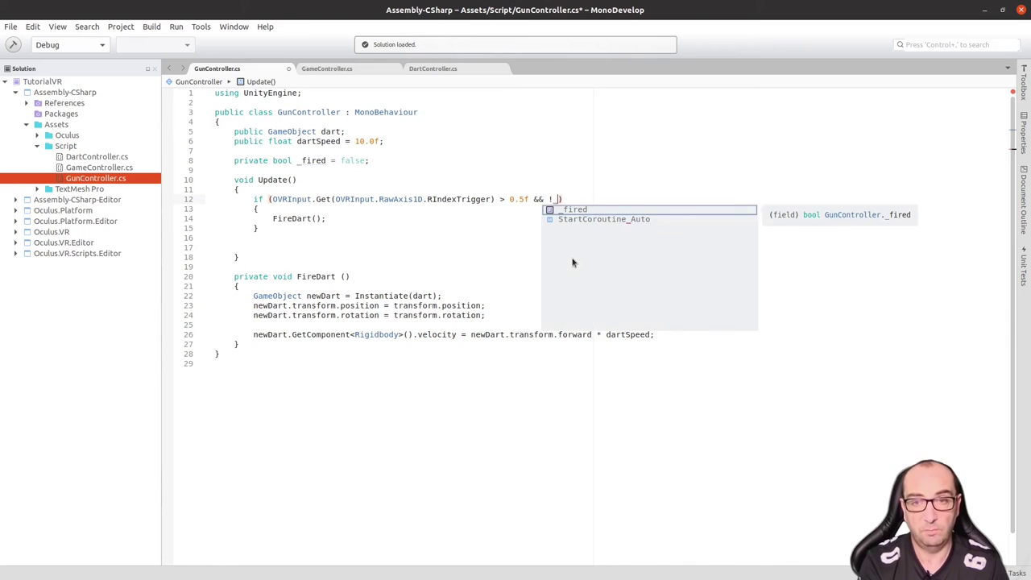
key(Return)
key(End)
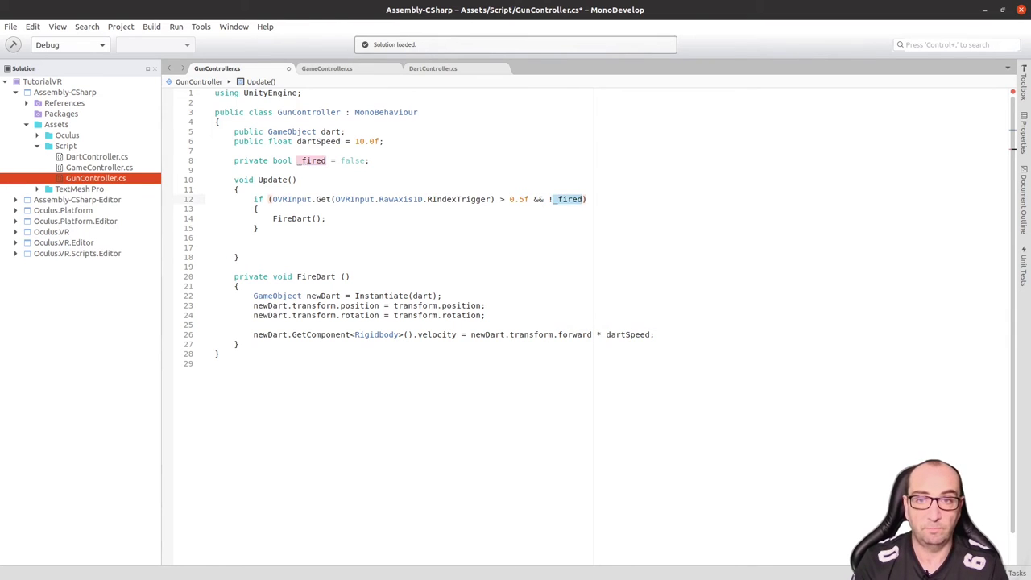
Add _fired = false; on a new line after the FireDart() call
click(327, 219)
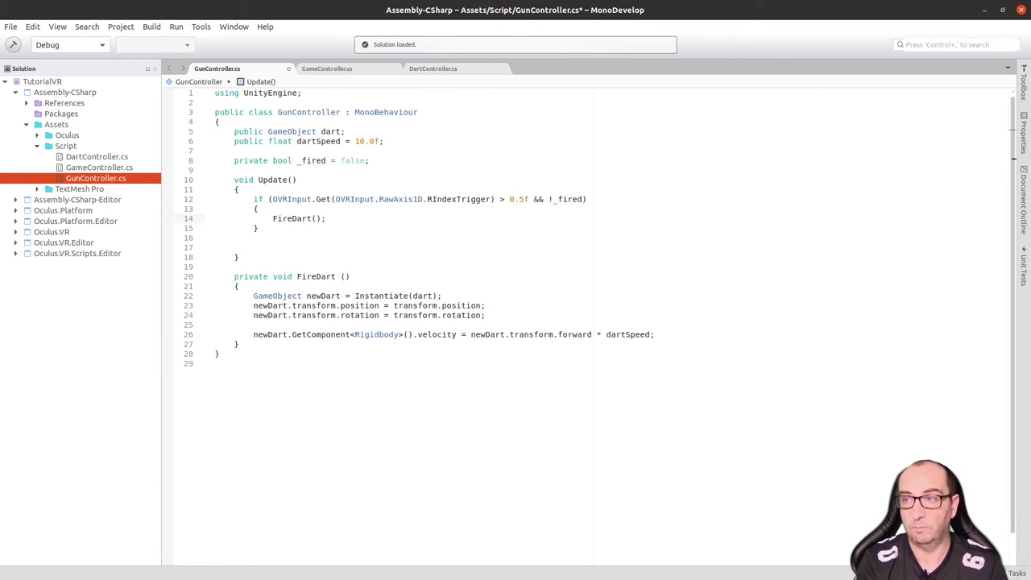
key(Return)
text(_fi)
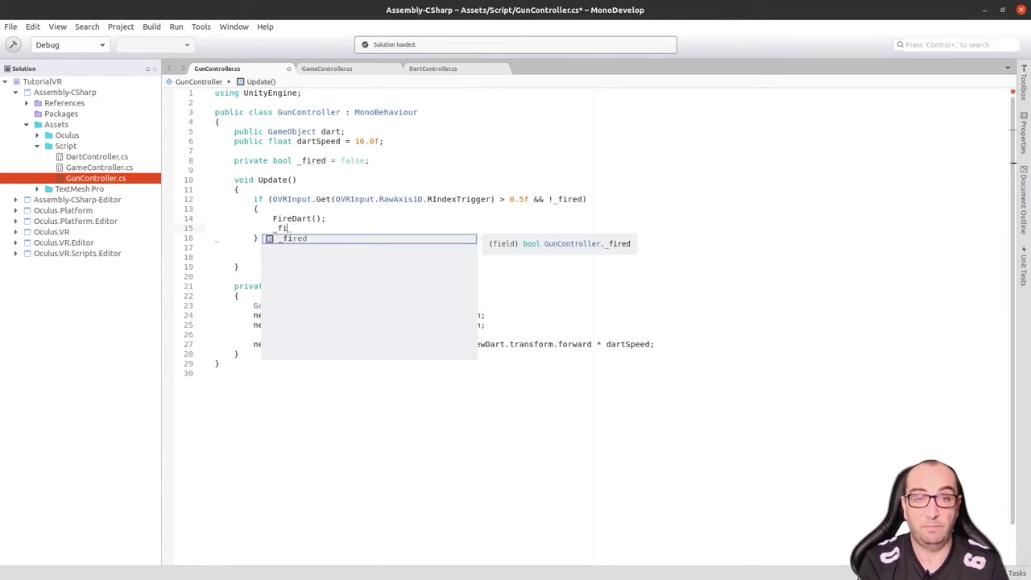
key(Return)
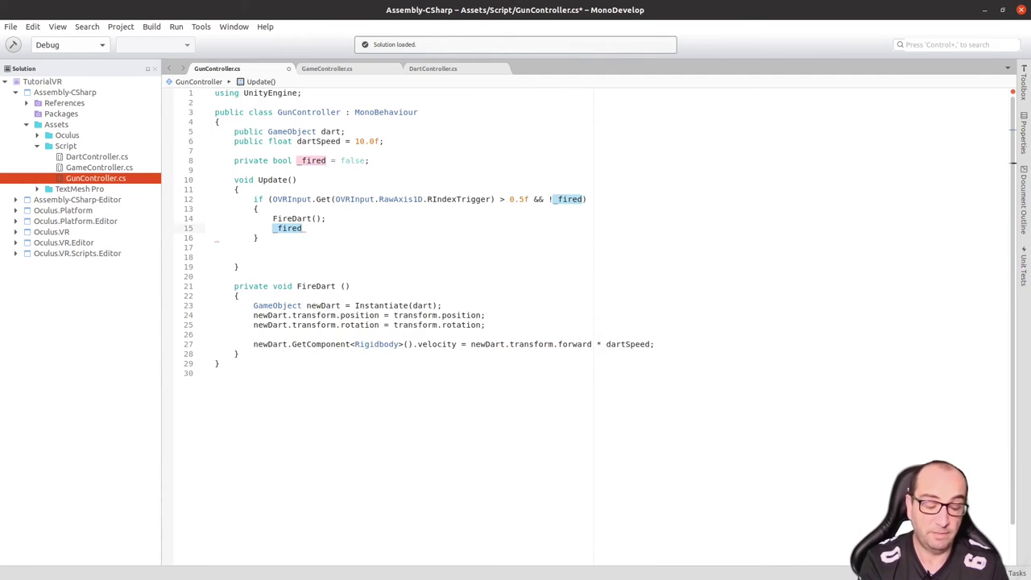
text(= false;)
key(BackSpace)
text(;)
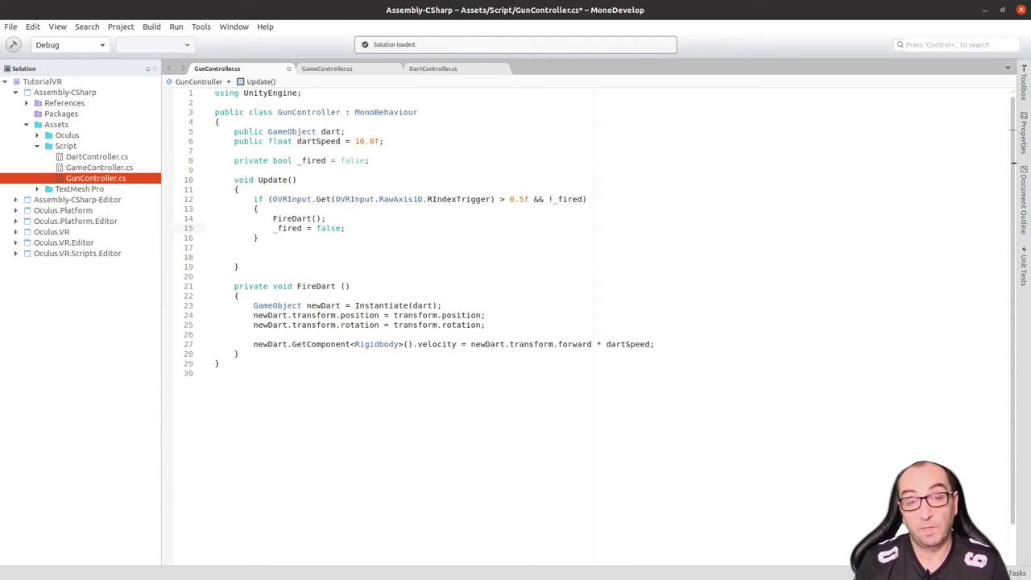
click(258, 237)
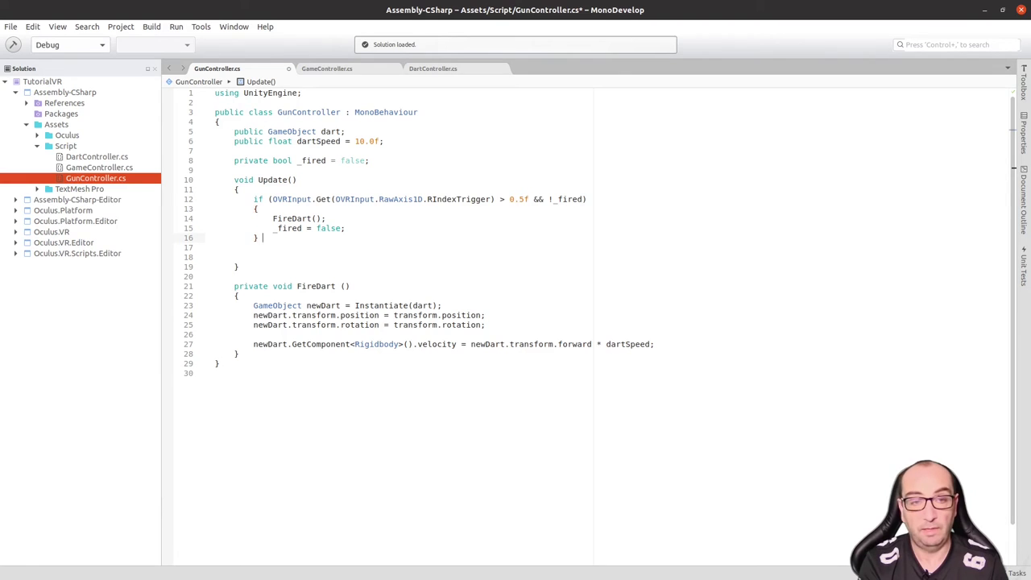
Add an else-if block whose condition checks the trigger value is below 0.05f
text(else)
key(Escape)
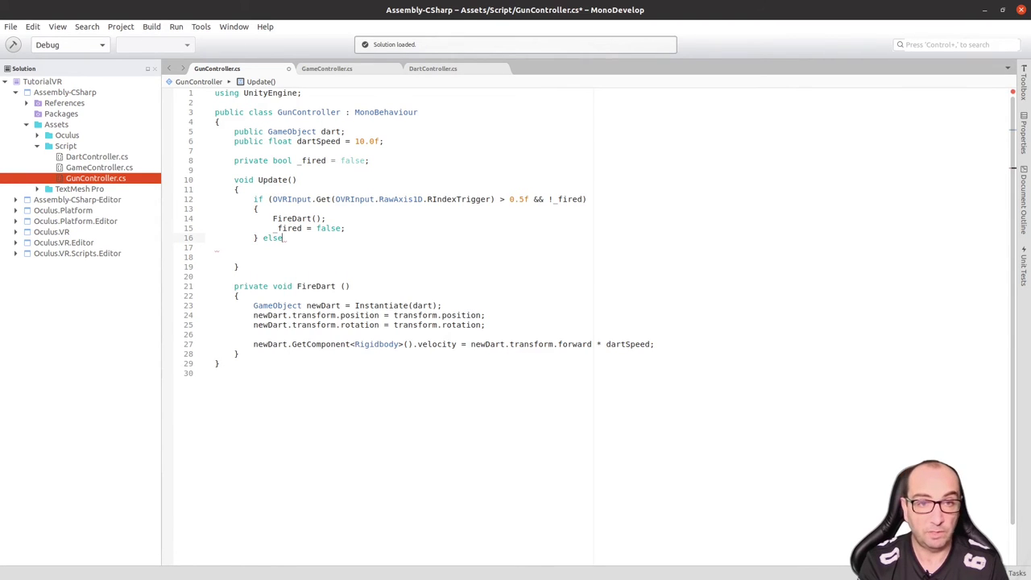
text( if)
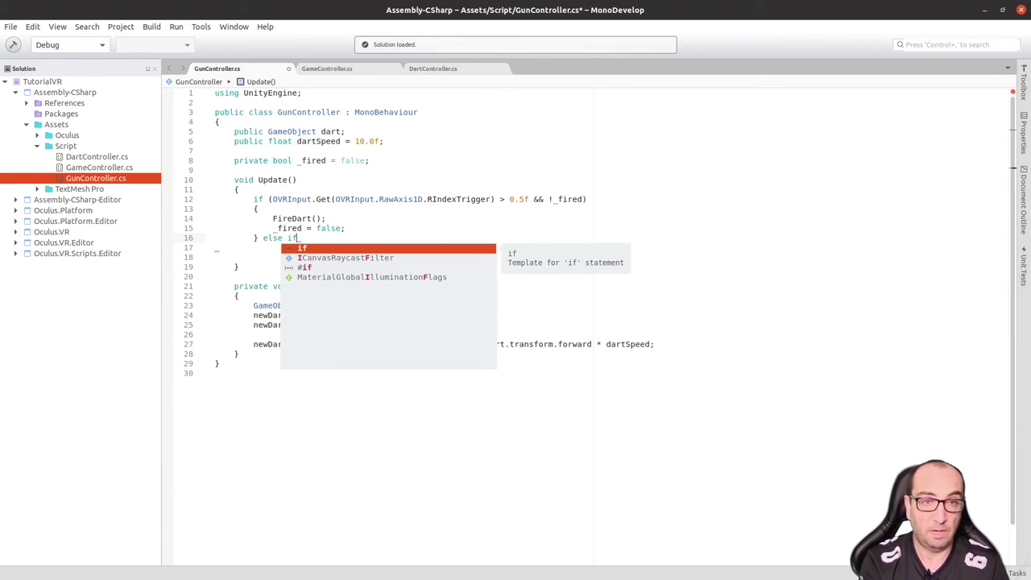
text(()
key(Right)
text({)
key(Return)
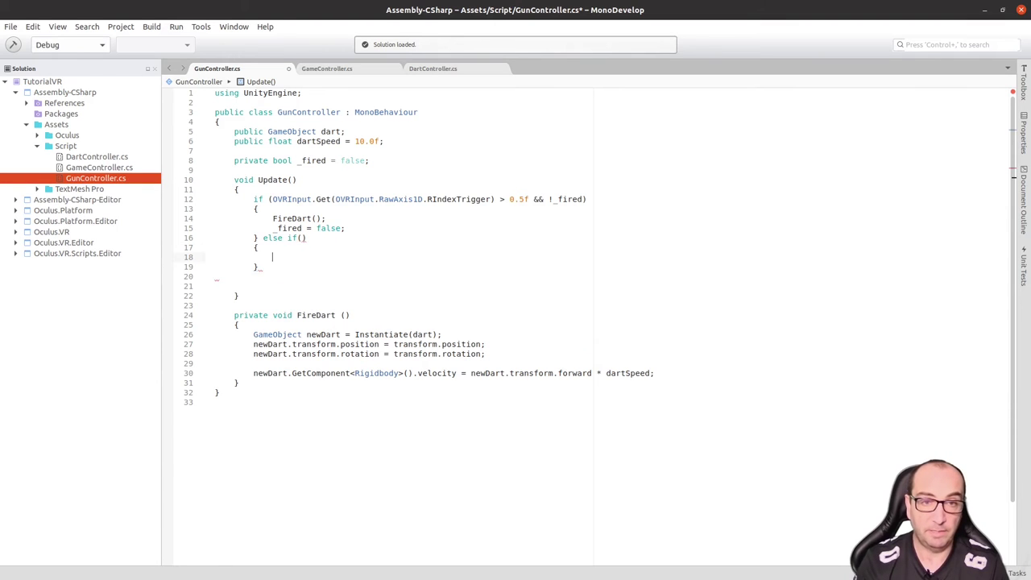
key(Up)
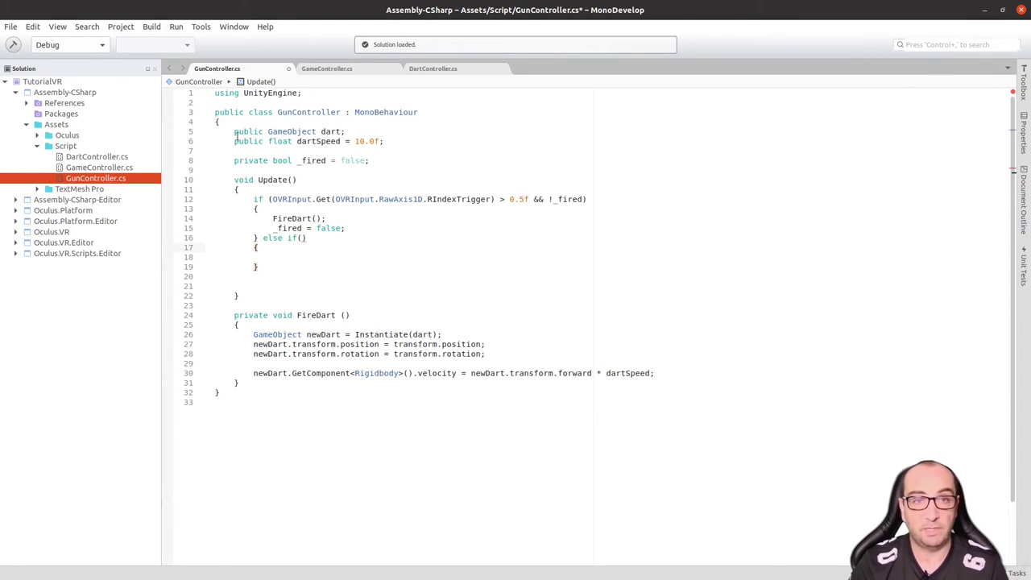
drag(271, 199, 529, 201)
key(ctrl+c)
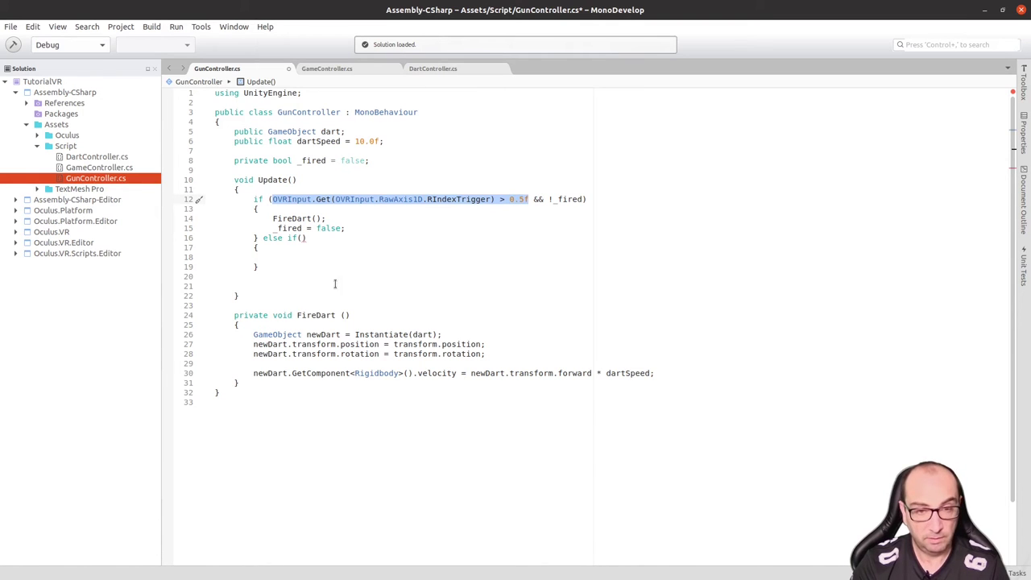
click(303, 238)
key(ctrl+v)
key(Left)
key(Left)
key(Left)
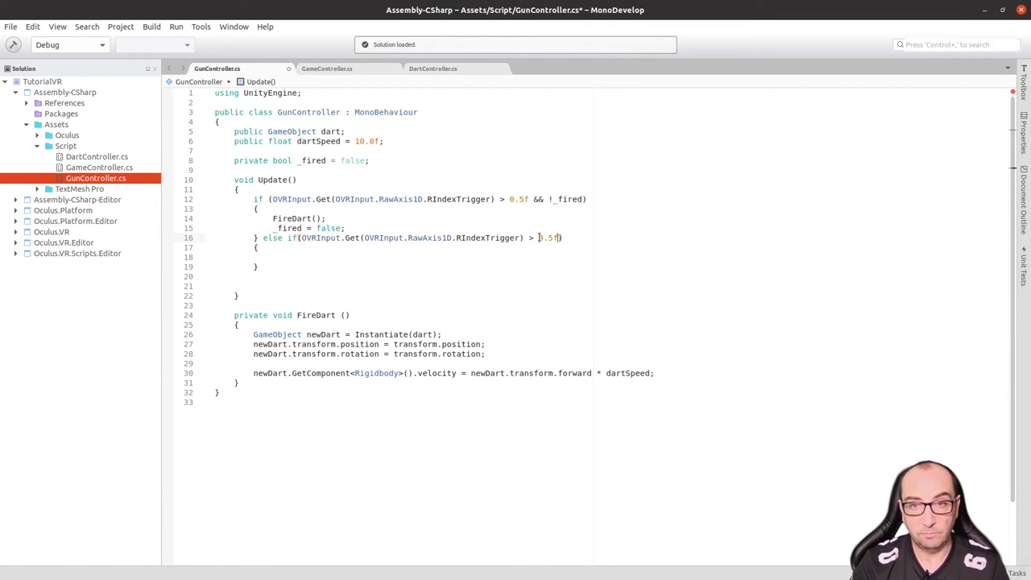
key(BackSpace)
text(<)
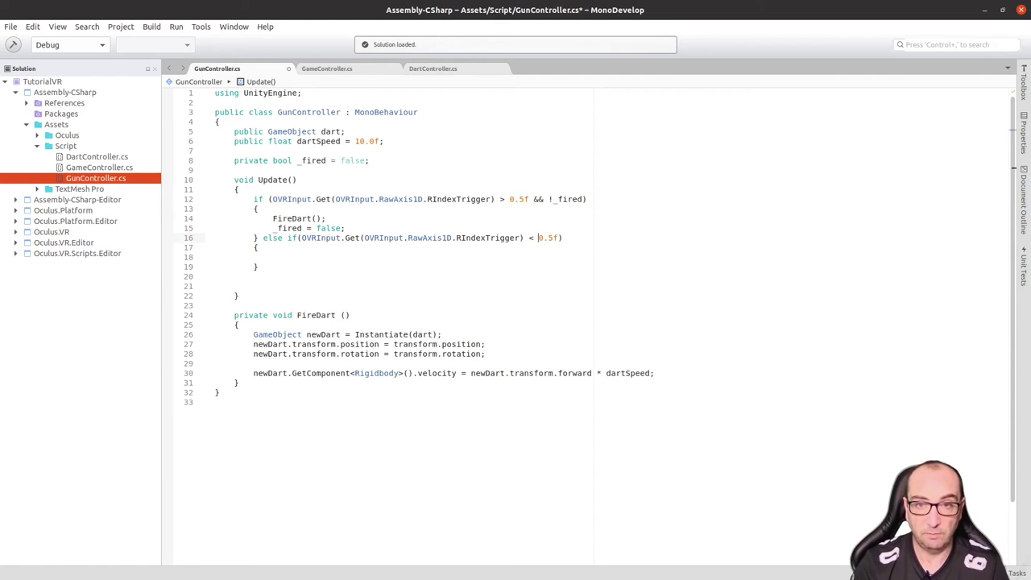
key(Right)
key(Right)
text(0)
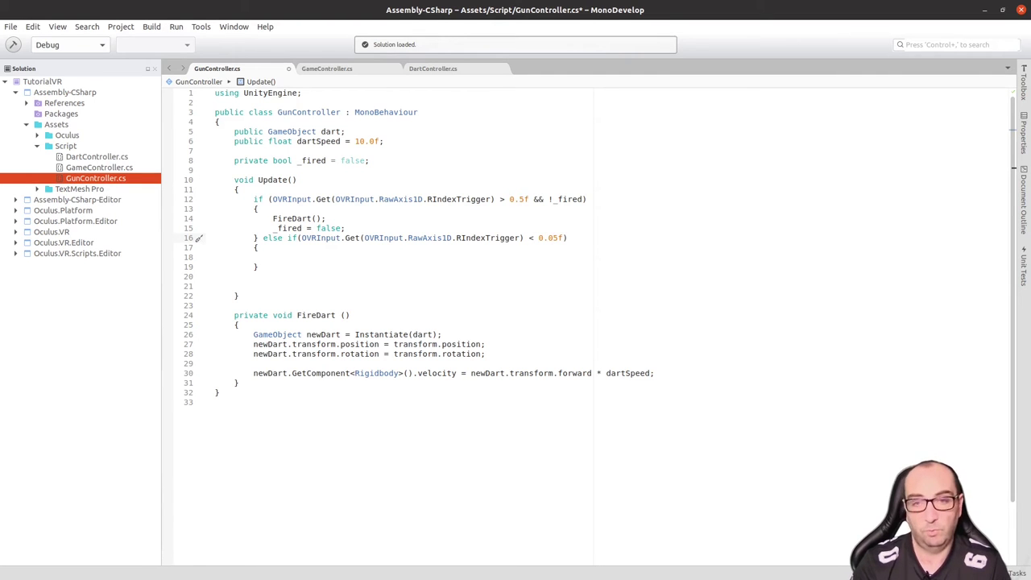
Set _fired = false; inside the new else-if block
click(272, 256)
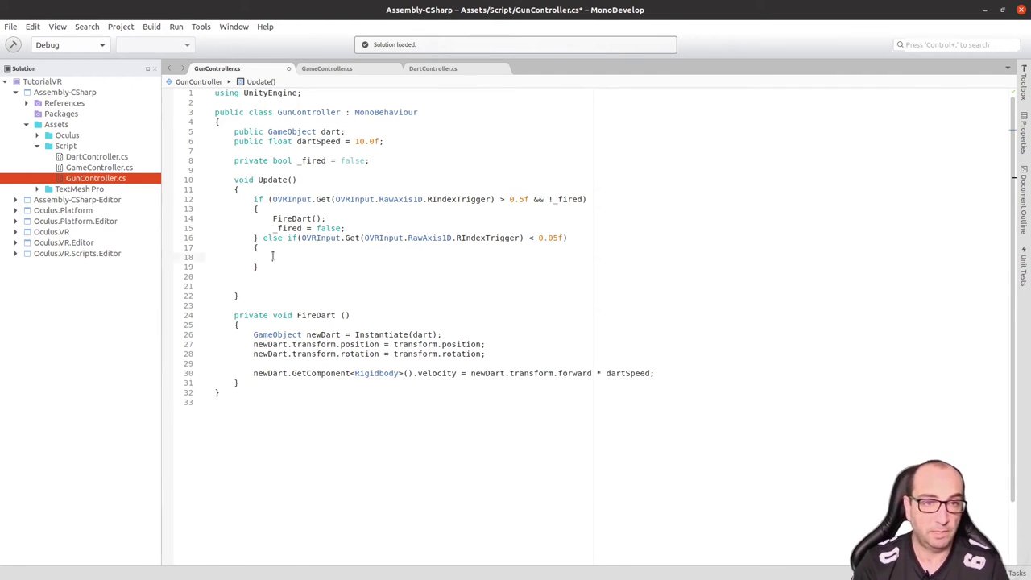
text(_fir)
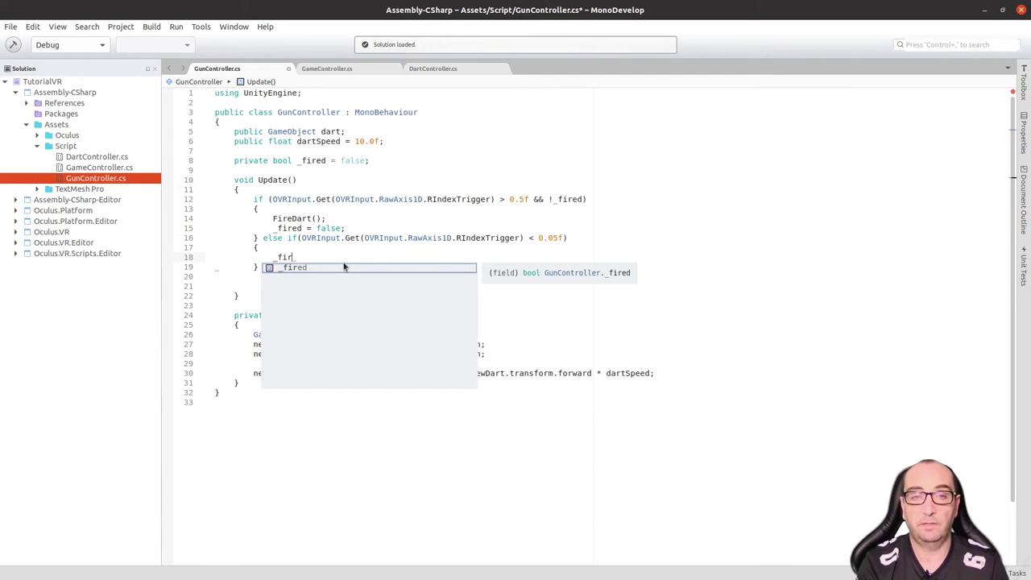
key(Return)
text(= )
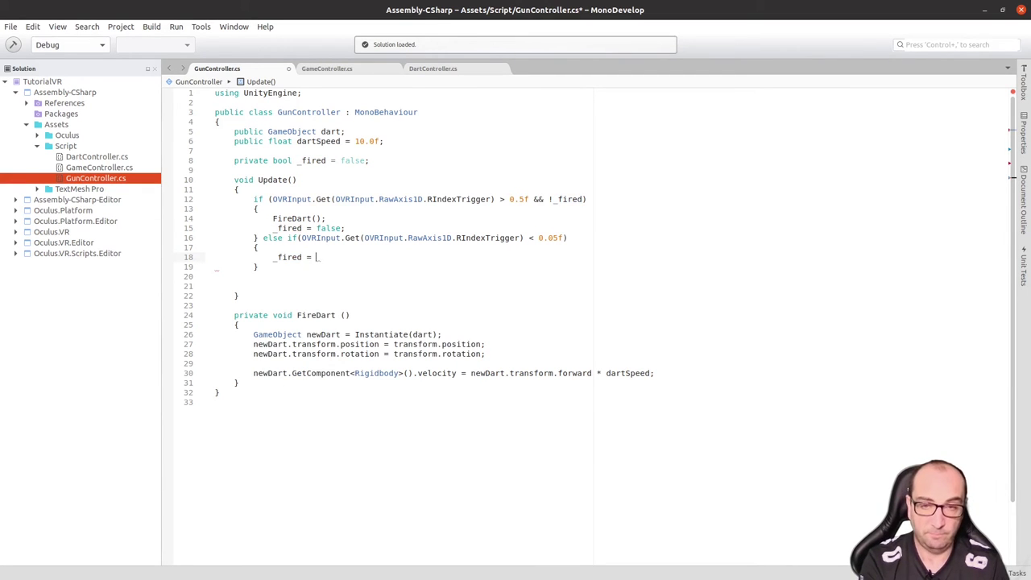
text(false;)
Change the _fired assignment after FireDart() from false to true
key(Up)
key(Up)
key(Up)
double_click(329, 228)
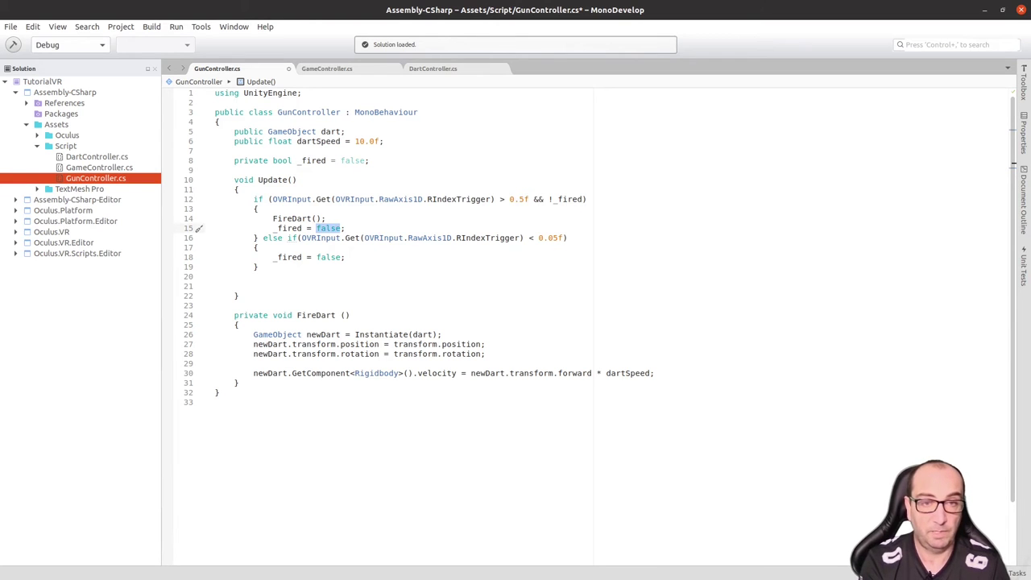
text(true)
key(Escape)
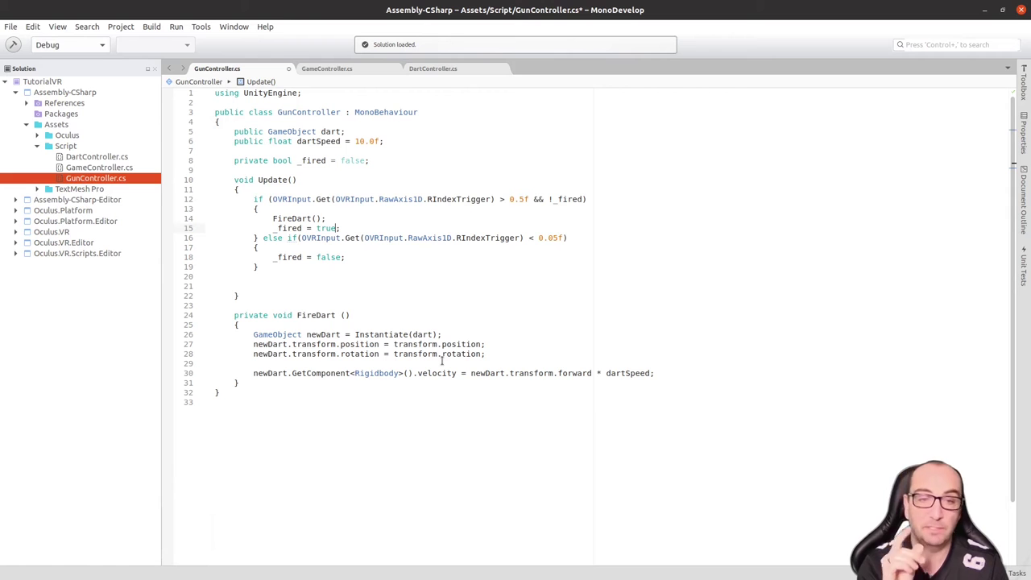
Insert blank lines after the Instantiate line in FireDart
click(451, 334)
key(Return)
key(Return)
key(Up)
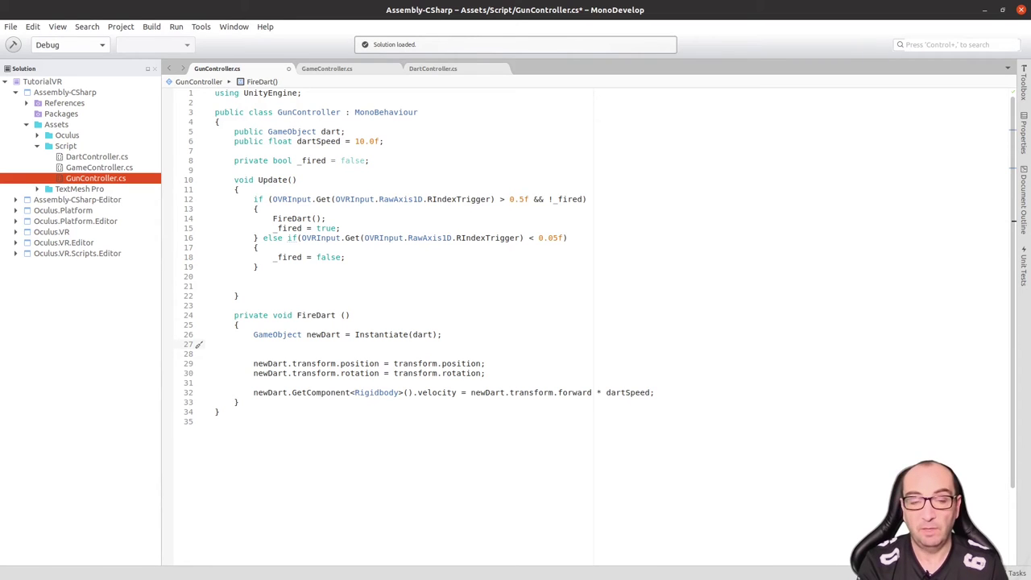
Type newDart.GetComponent<DartController>(). on the new FireDart line, ready for a member call
text(newDart.)
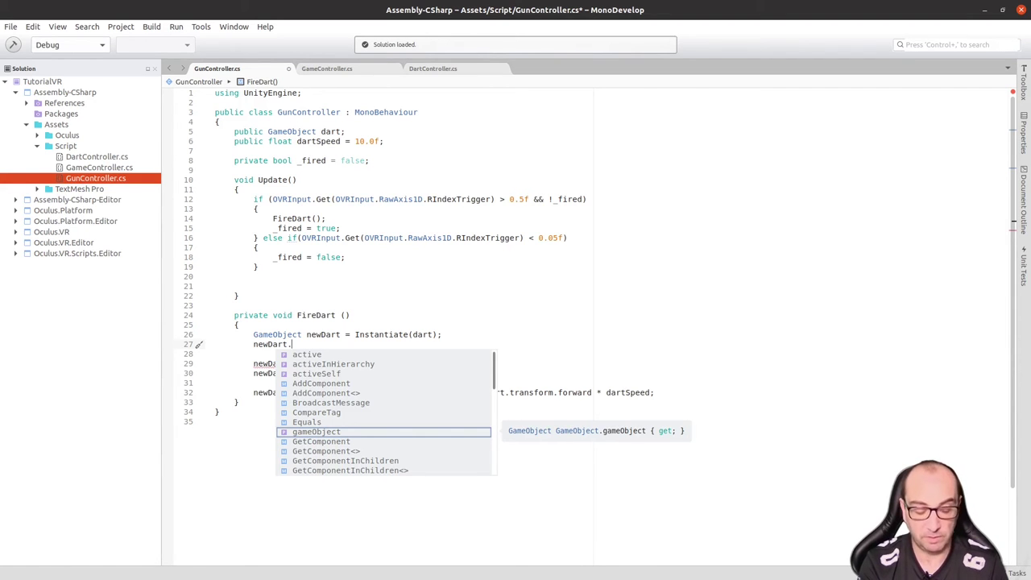
text(getco)
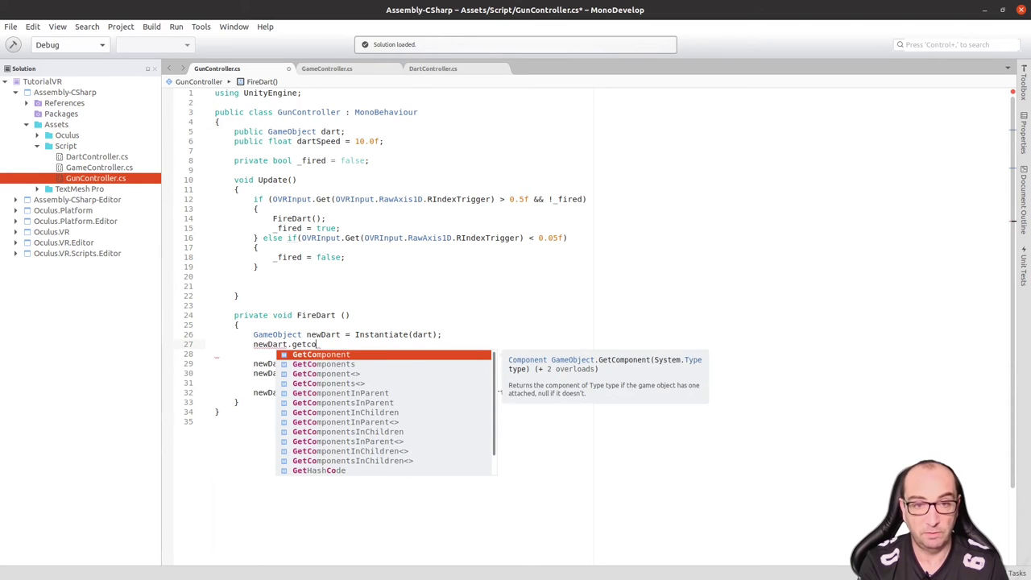
key(Down)
key(Down)
key(Return)
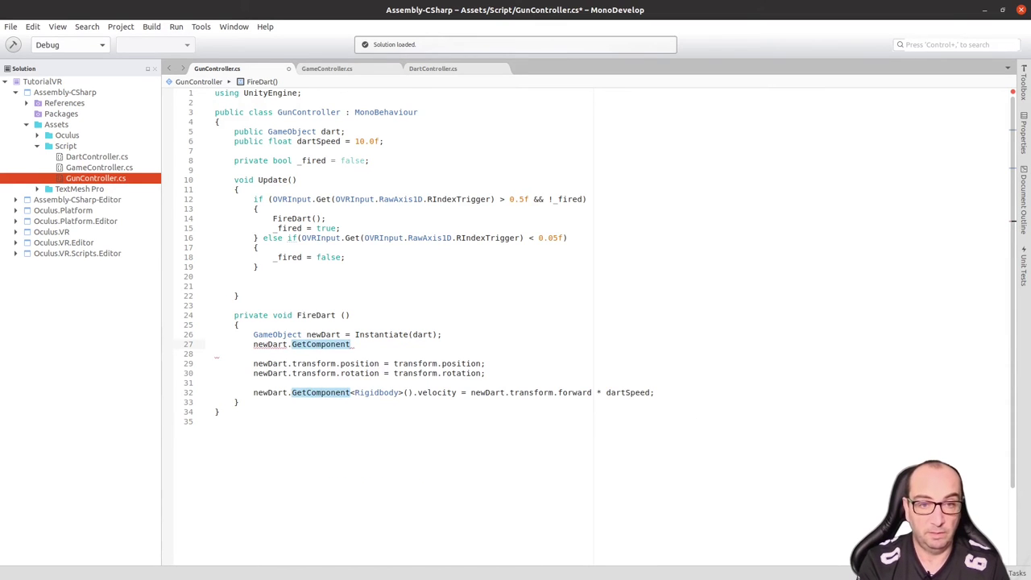
text(<DartC>)
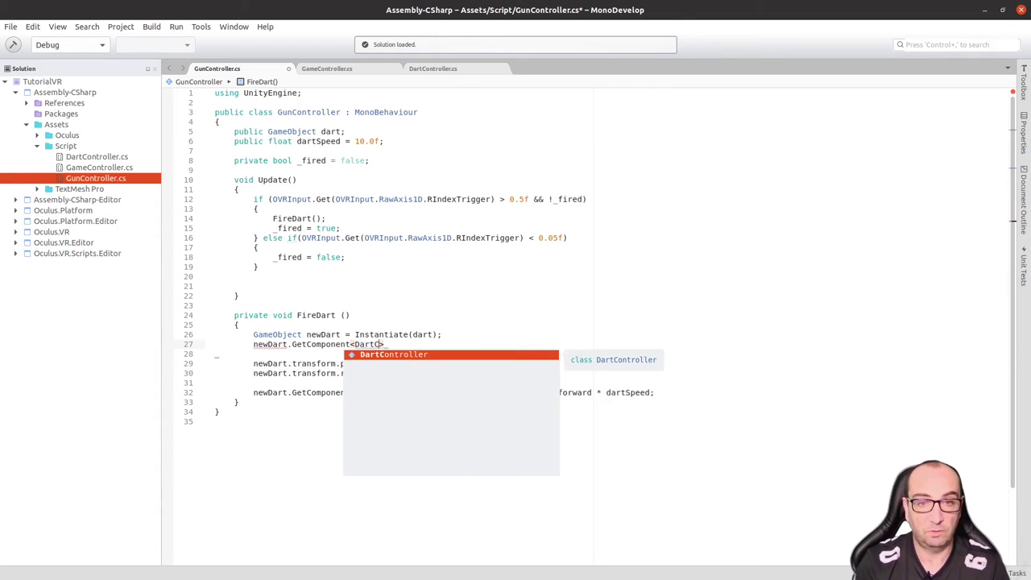
key(Return)
text(().se)
key(BackSpace)
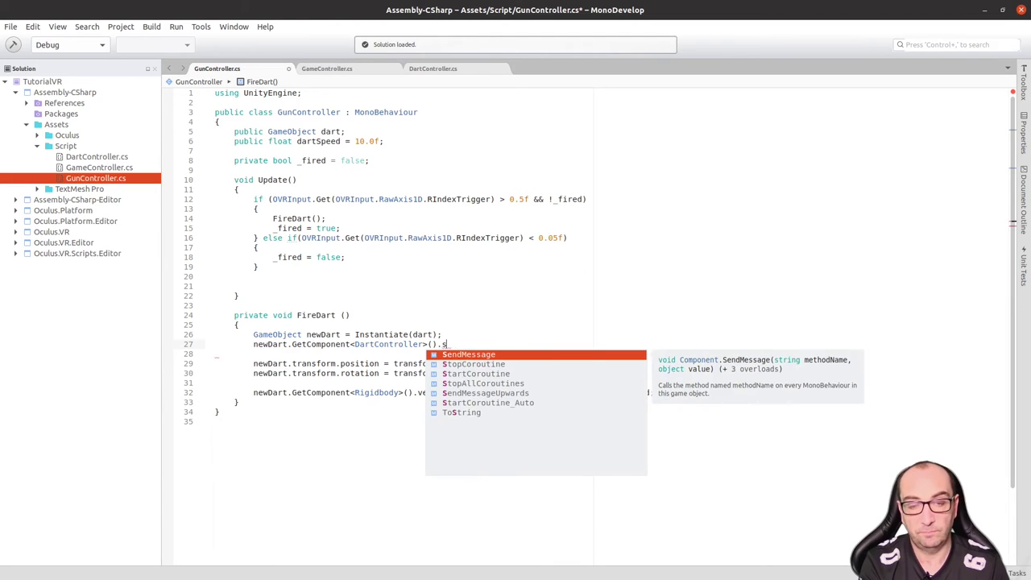
key(BackSpace)
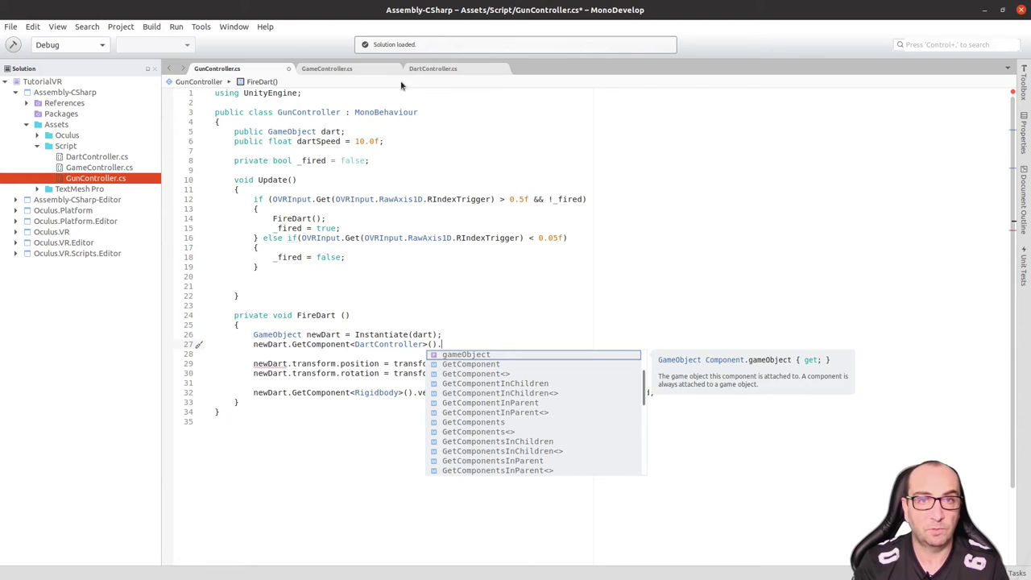
Make the SetAsTemporal method public in DartController.cs and save that file
click(425, 71)
click(235, 306)
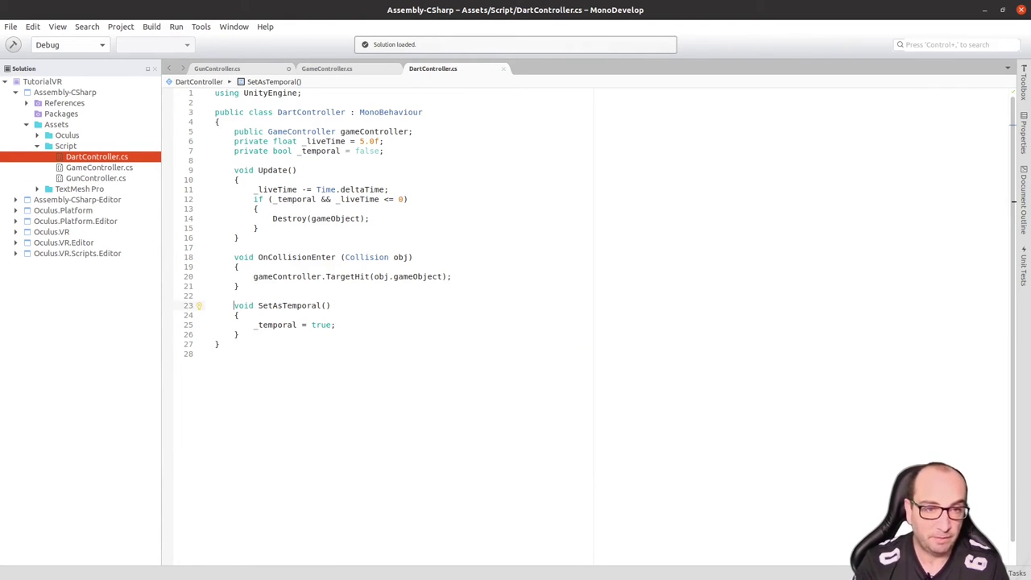
text(public)
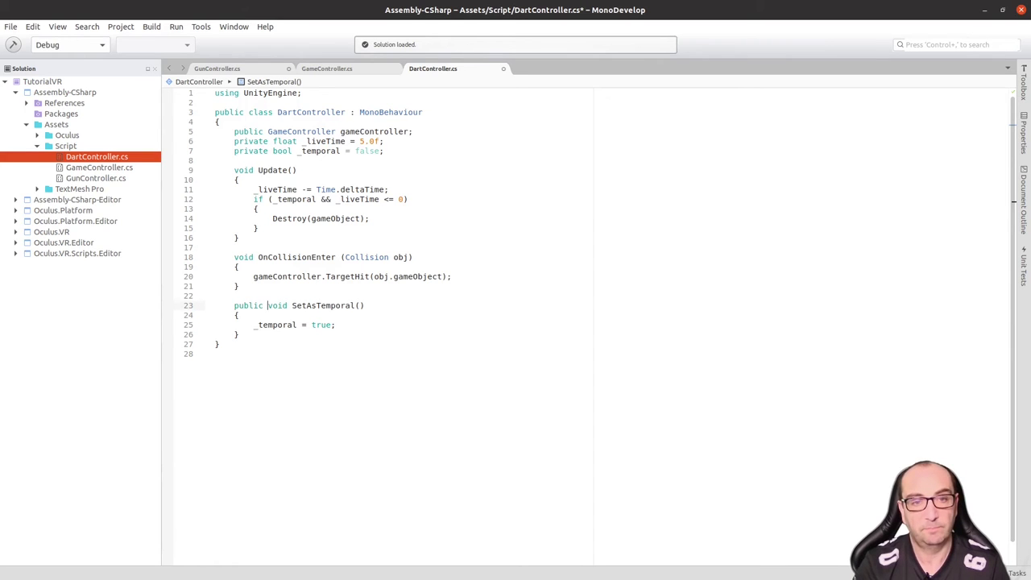
key(ctrl+s)
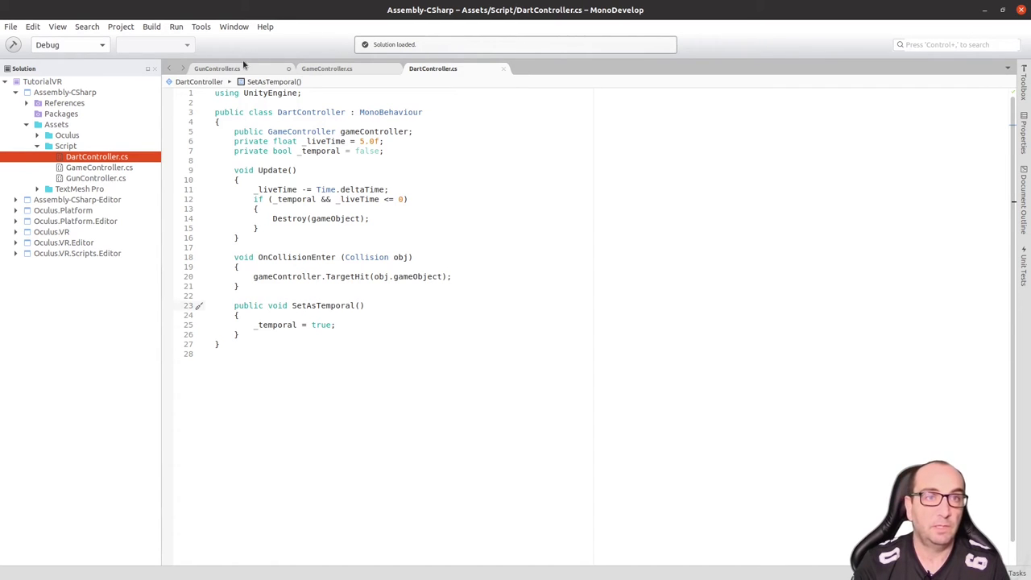
Complete the FireDart line as newDart.GetComponent<DartController>().SetAsTemporal();
click(244, 65)
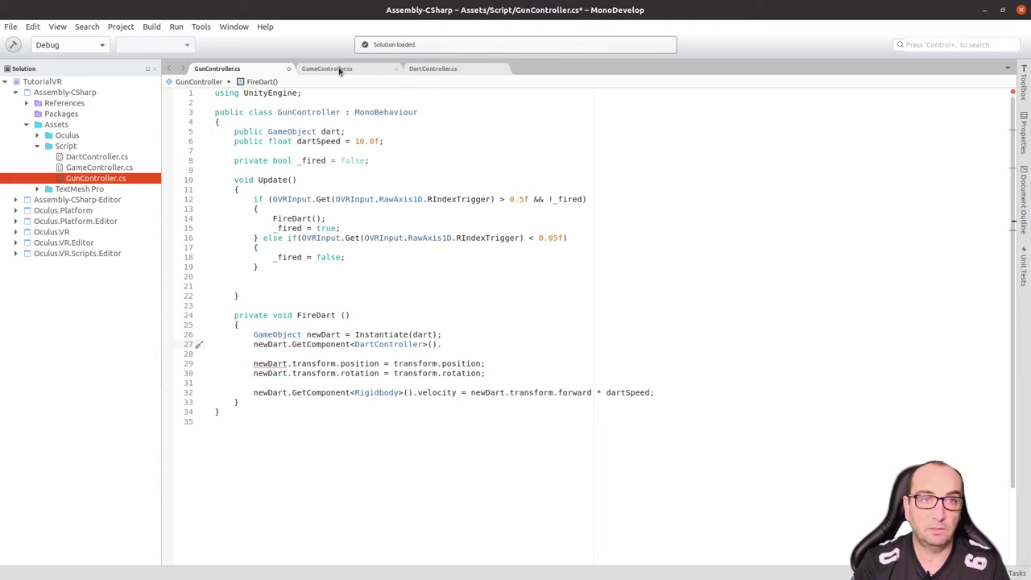
key(BackSpace)
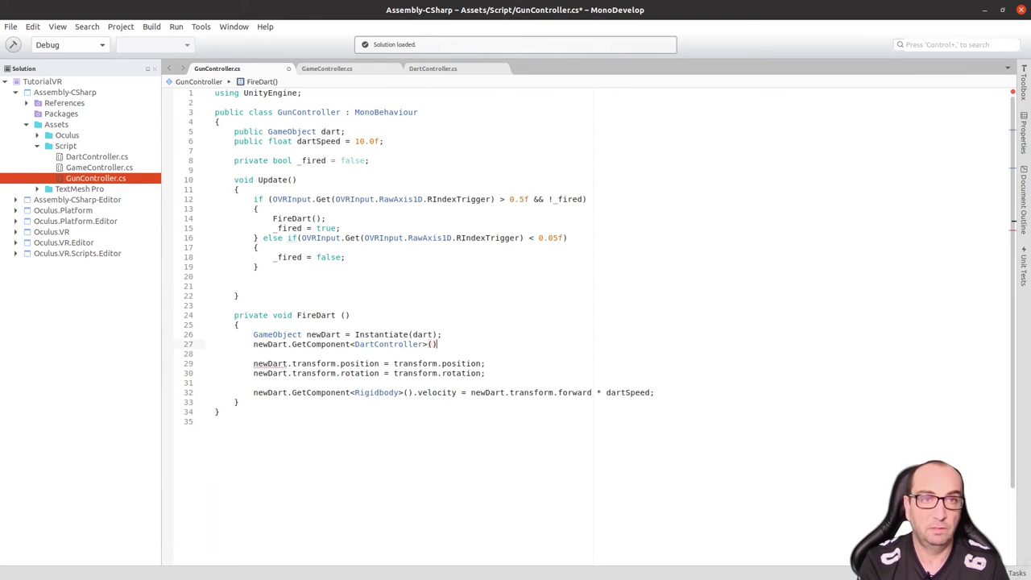
text(.set)
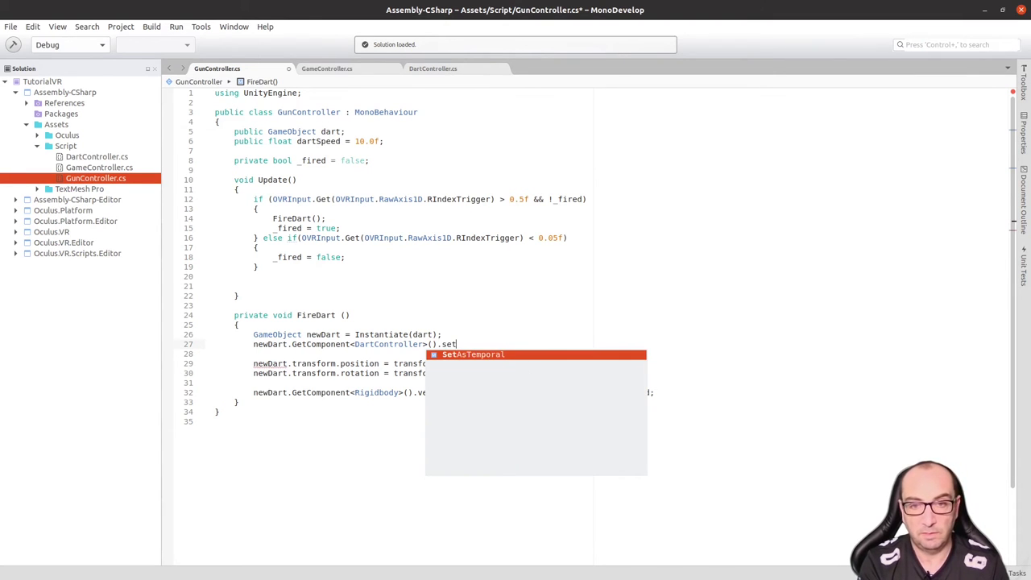
key(Return)
text(();)
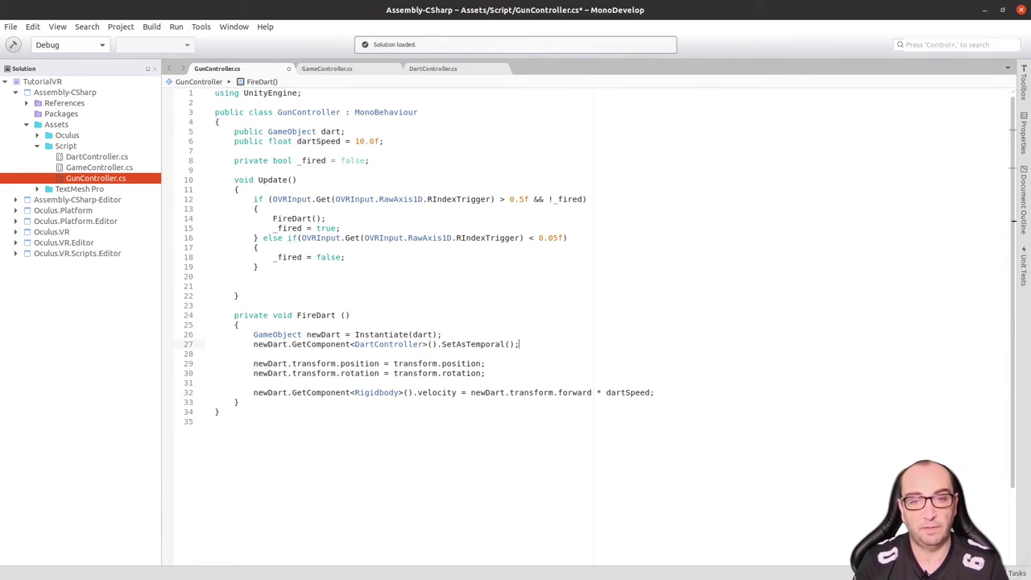
Save GunController.cs and return to the Unity editor
key(Down)
key(Down)
key(Down)
key(Down)
key(Down)
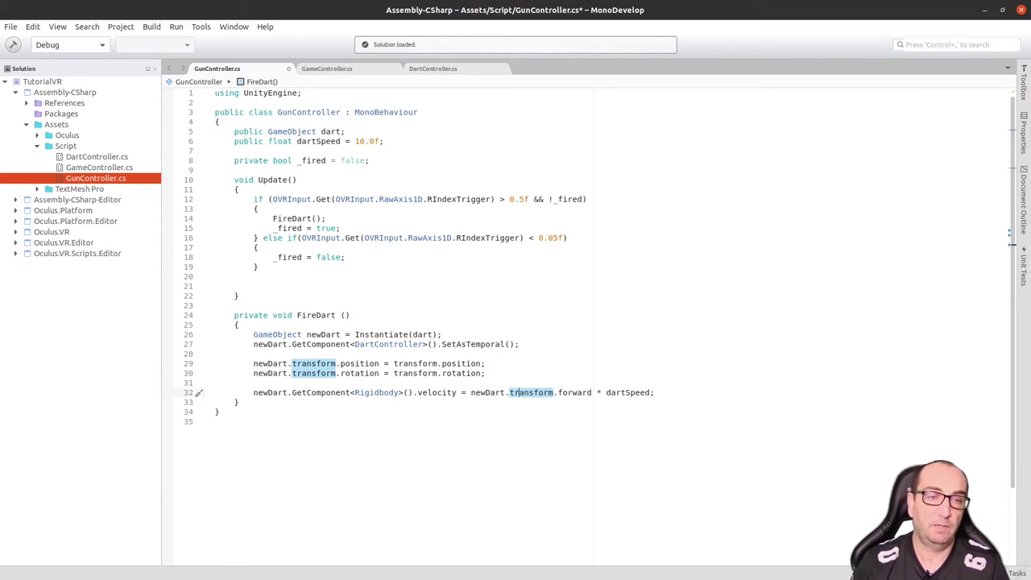
key(ctrl+s)
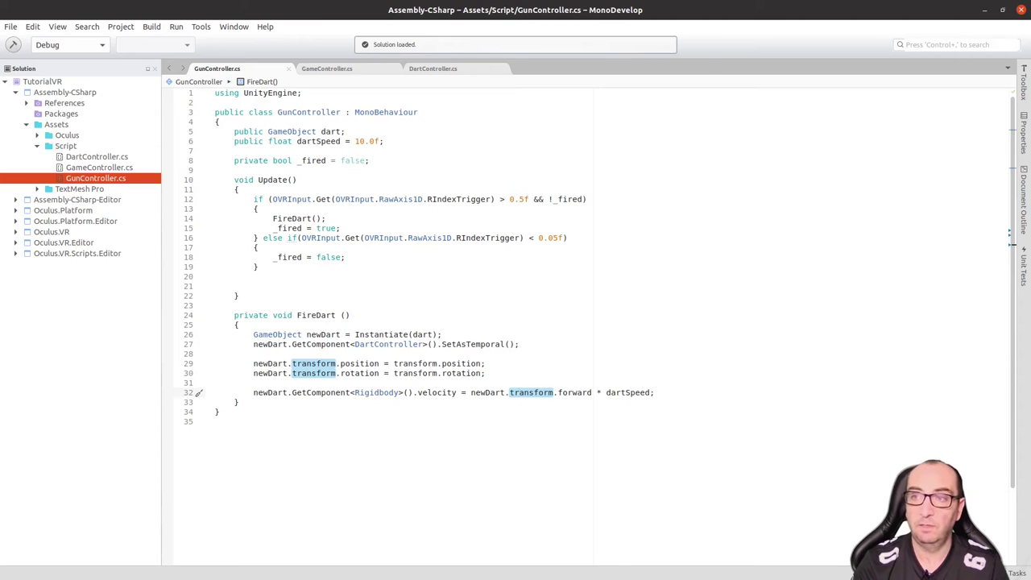
key(alt+Tab)
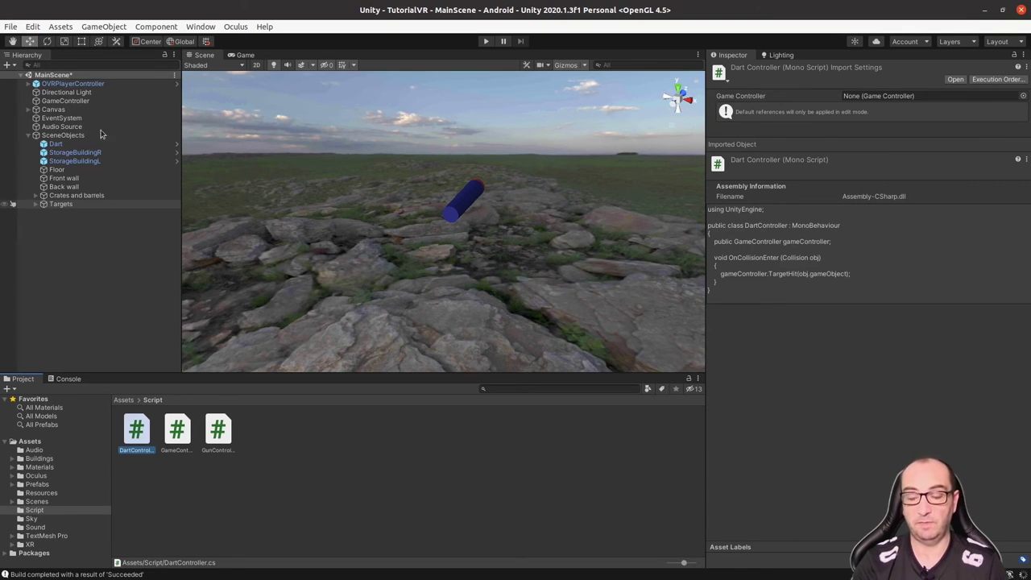
Select the Canvas in the Hierarchy and frame it in the Scene view
click(61, 110)
key(f)
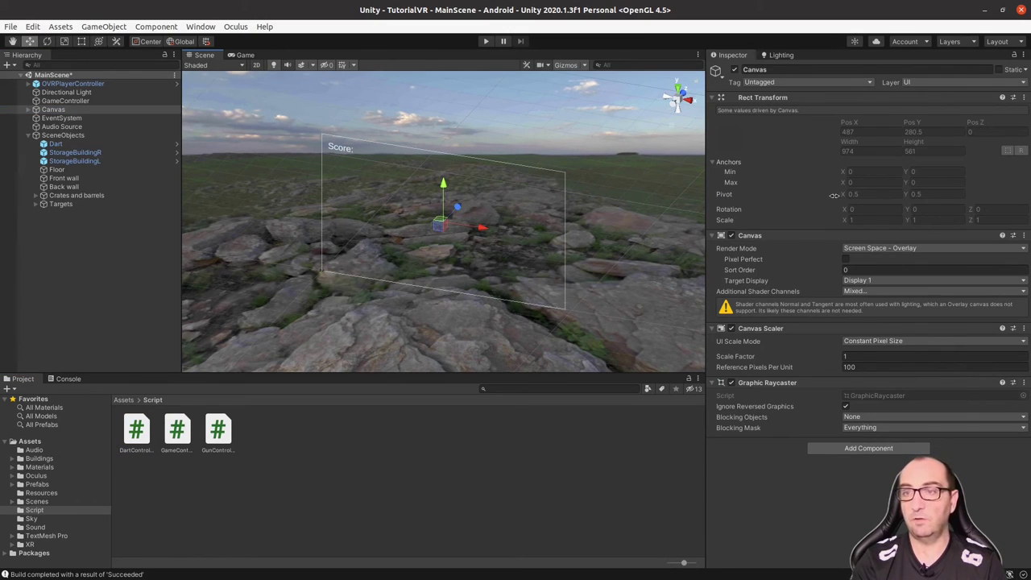
Switch the Canvas Render Mode to World Space and set its scale to 0.02
click(874, 250)
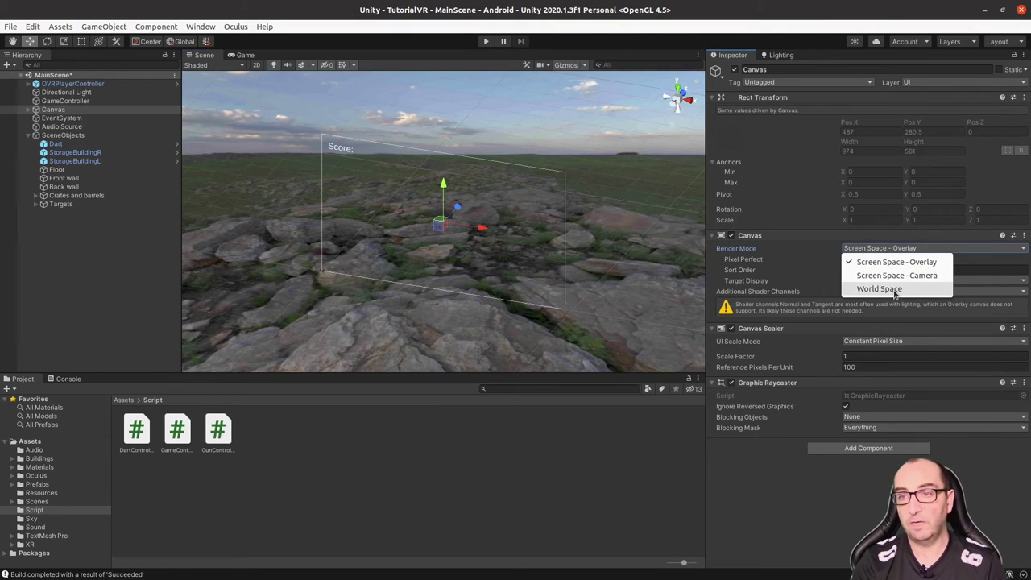
click(886, 289)
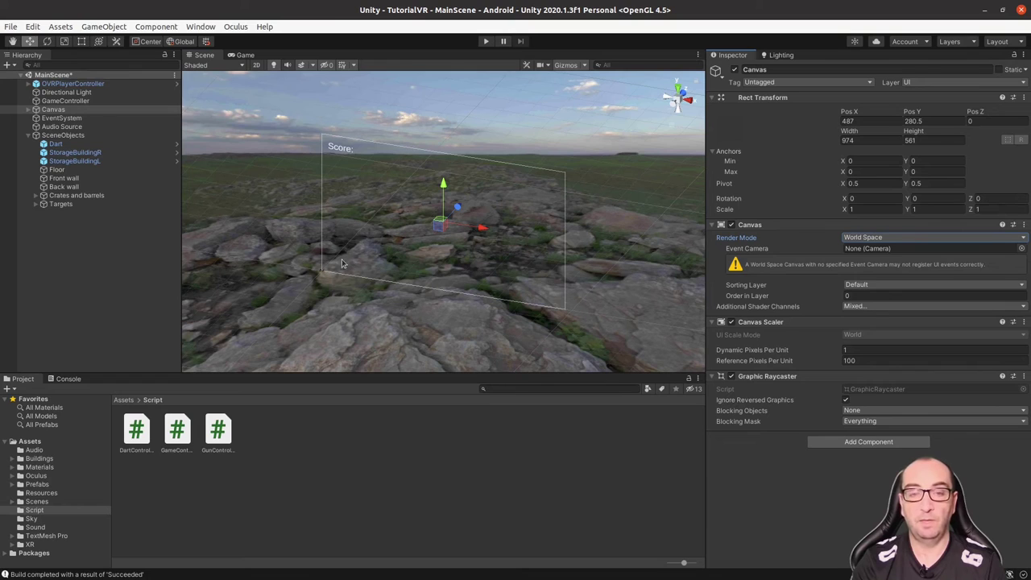
click(859, 209)
text(02)
key(Tab)
text(0.0)
key(Tab)
text(0)
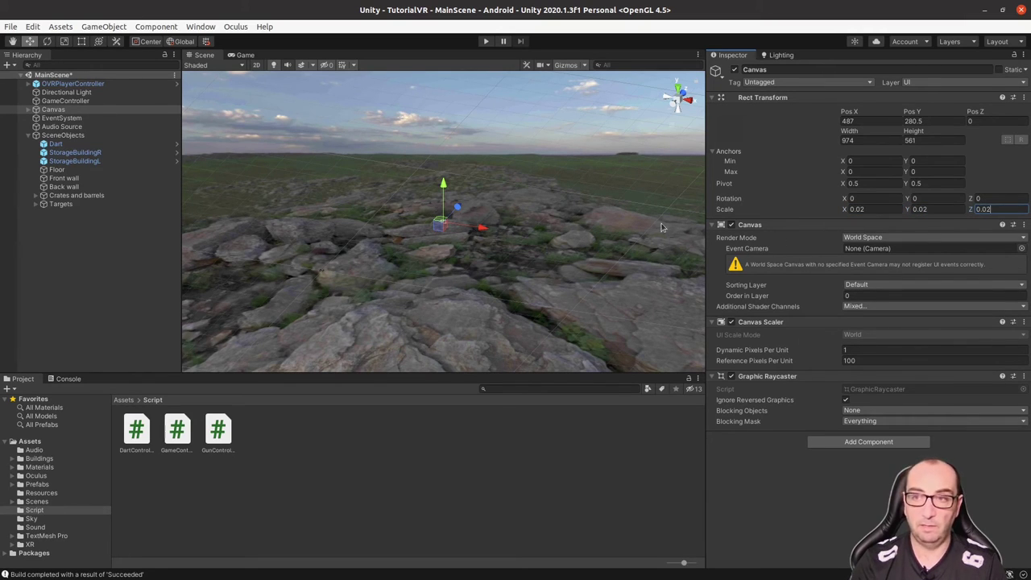
Reset the Canvas position to 0, 0, 0
click(573, 222)
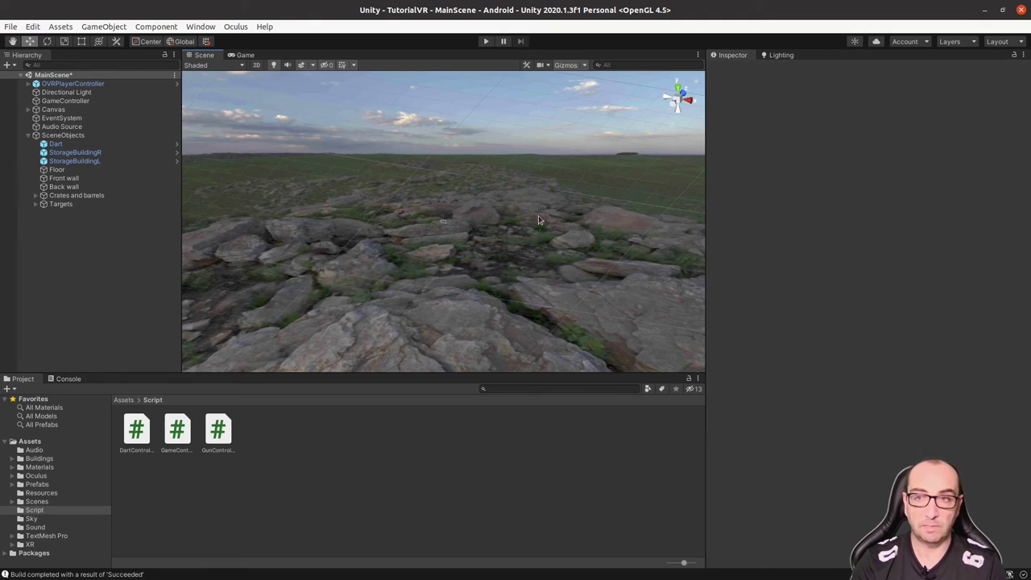
click(53, 108)
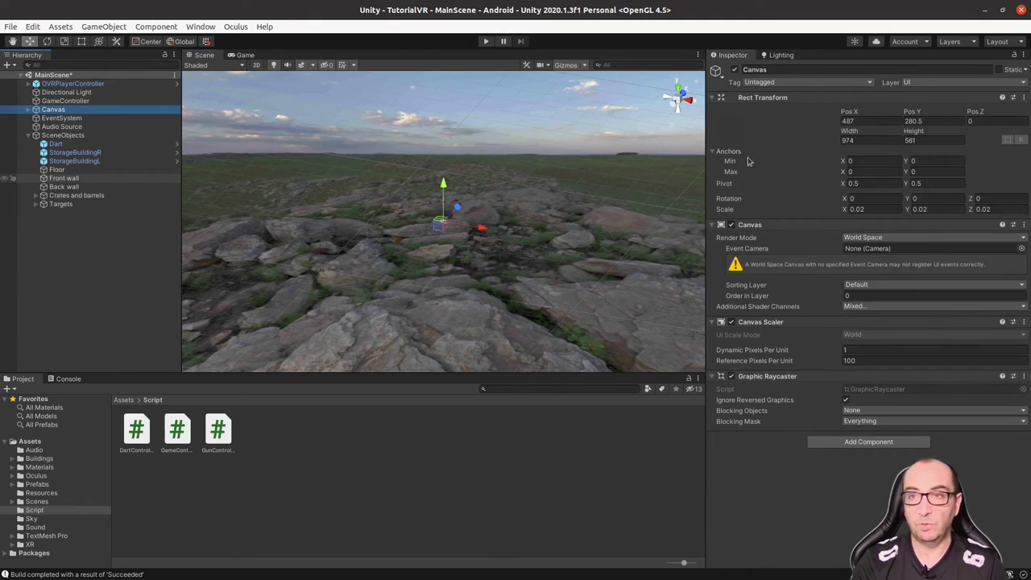
click(860, 120)
double_click(860, 119)
text(0)
key(Tab)
text(0)
key(Tab)
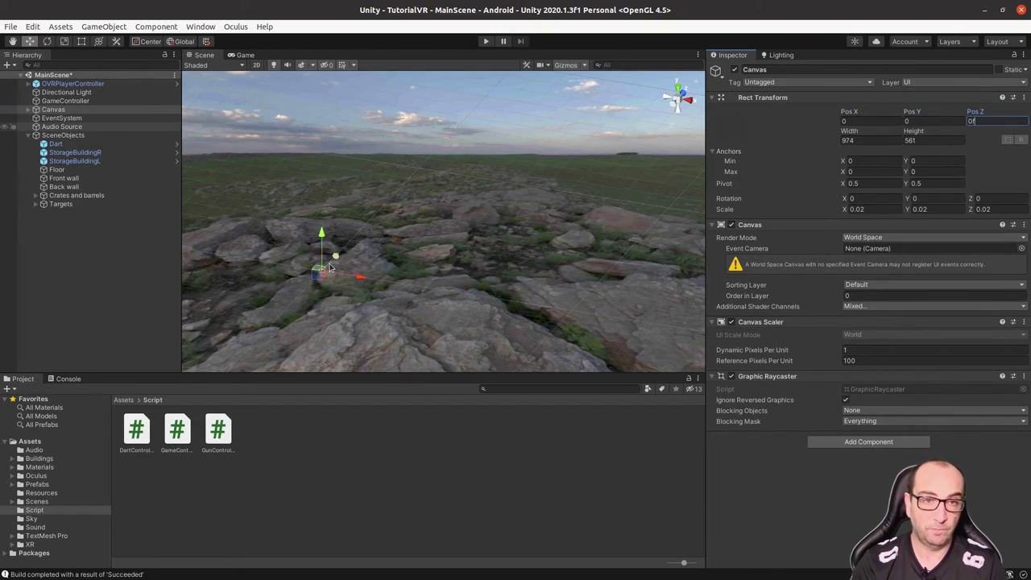
click(97, 110)
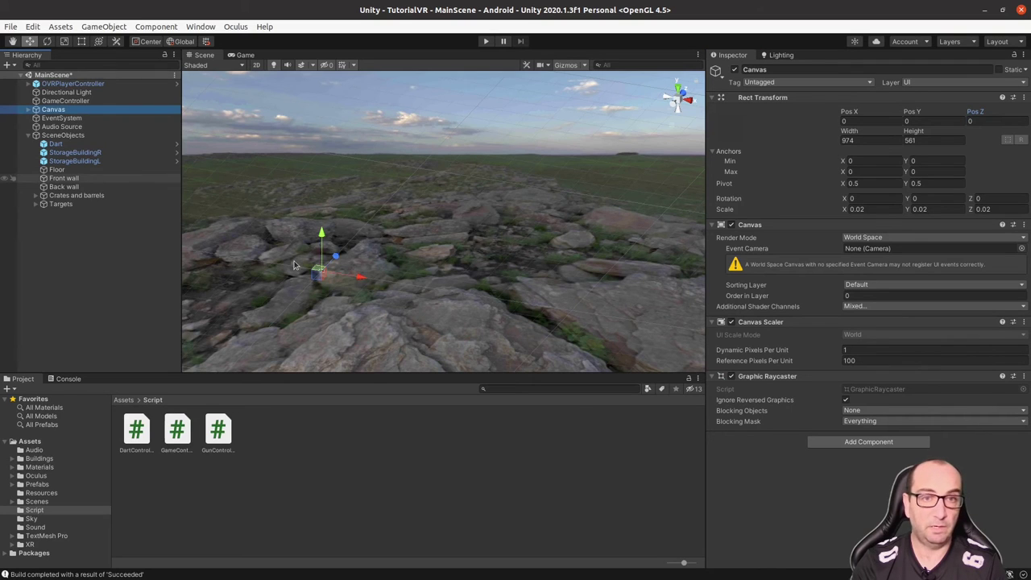
Turn the Scene view to face the Canvas and set its Scale X, Y and Z to 0.01
key(f)
scroll(449, 232, up, 1)
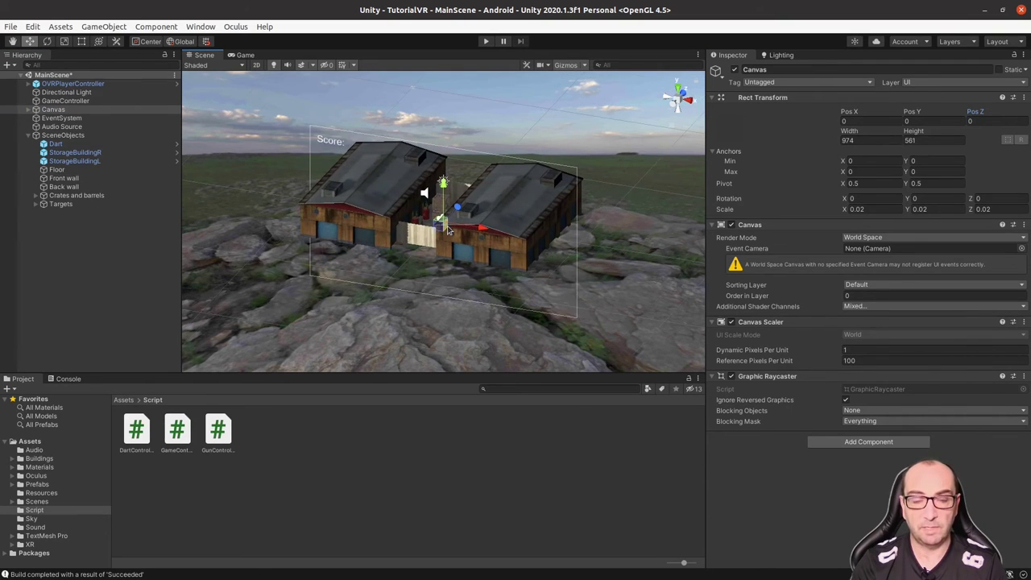
scroll(448, 234, up, 2)
scroll(447, 235, up, 1)
alt+drag(448, 235, 300, 134)
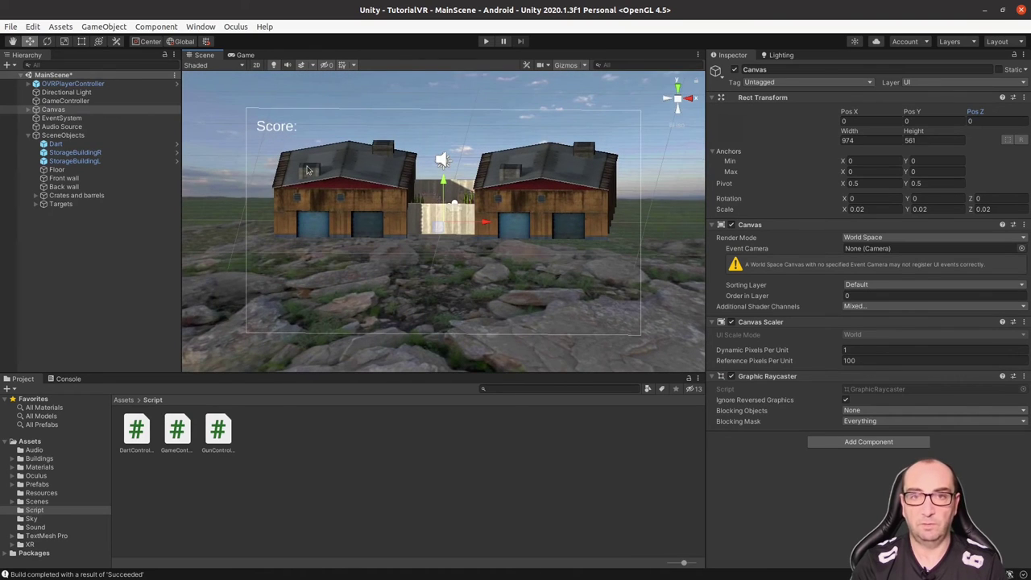
click(876, 208)
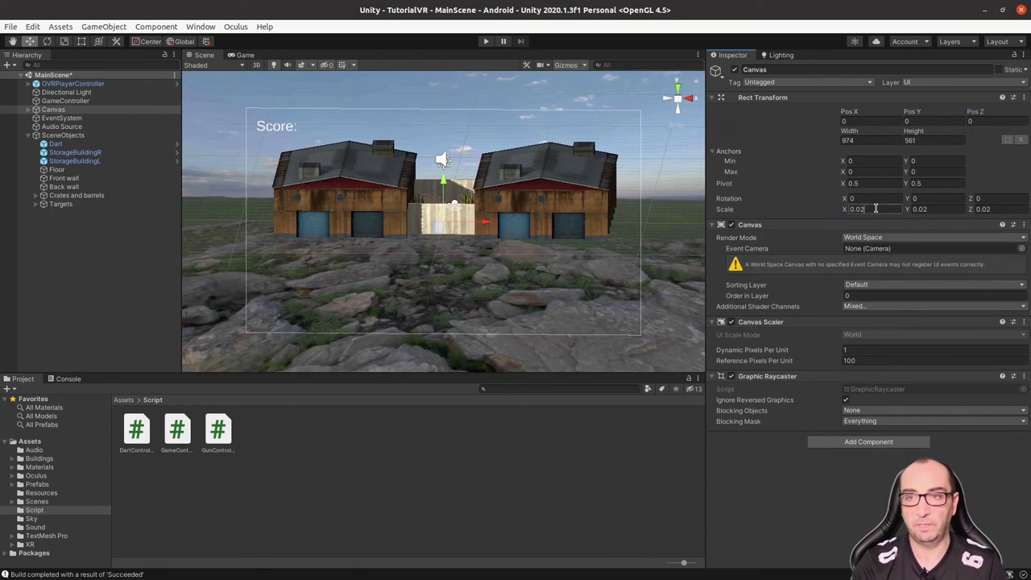
text(01)
key(Tab)
text(0.01)
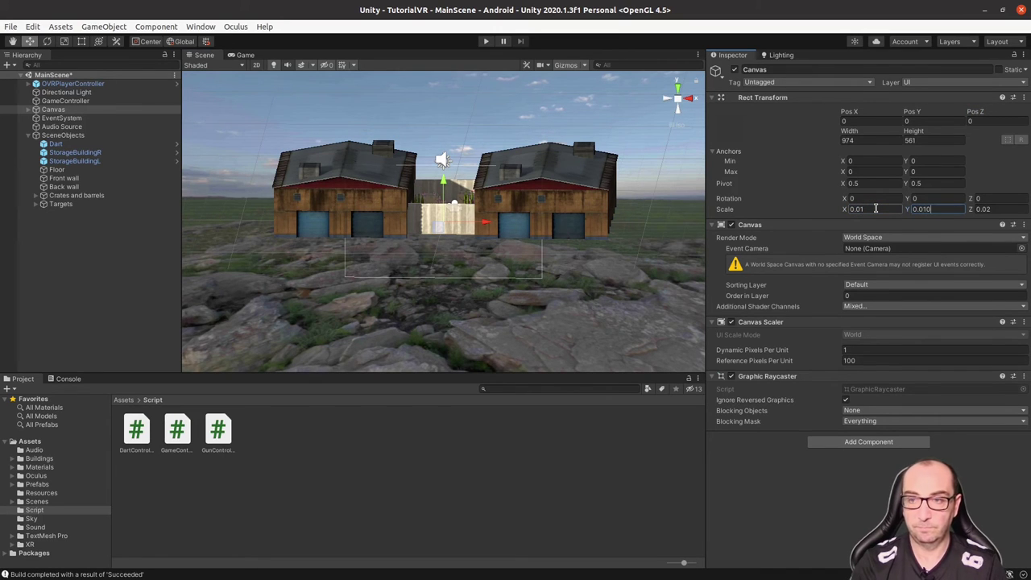
key(Tab)
text(0)
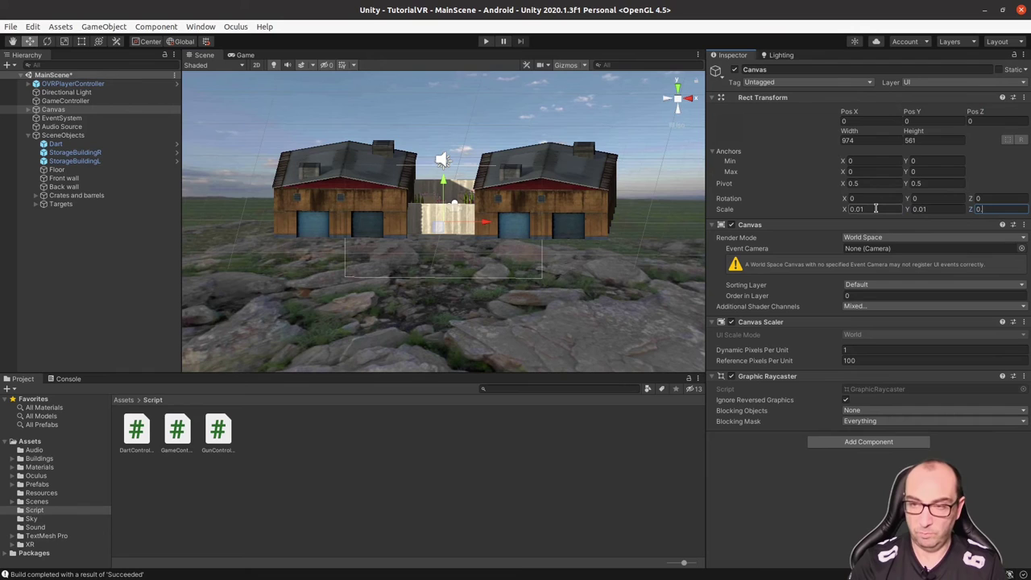
text(1)
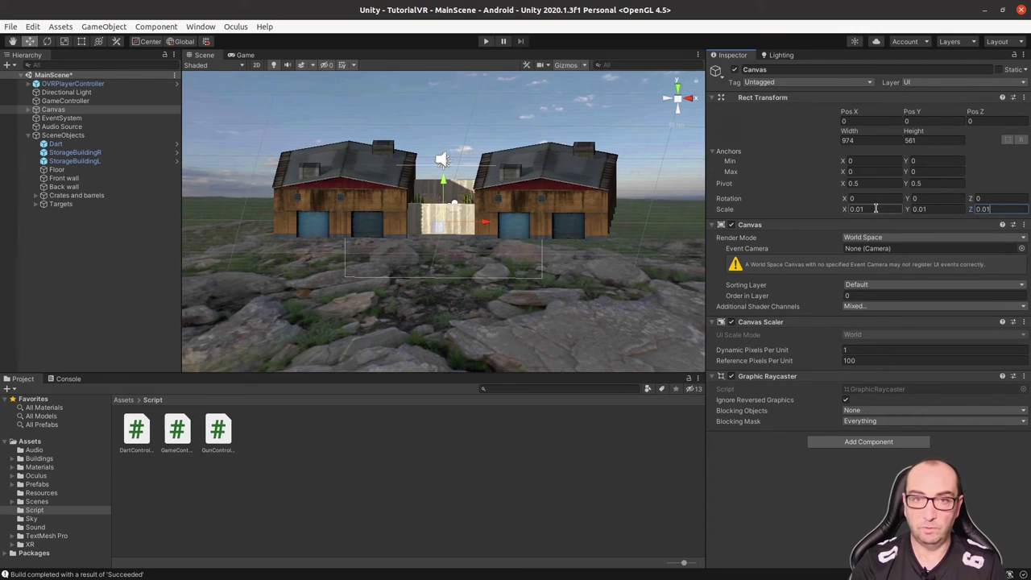
key(Return)
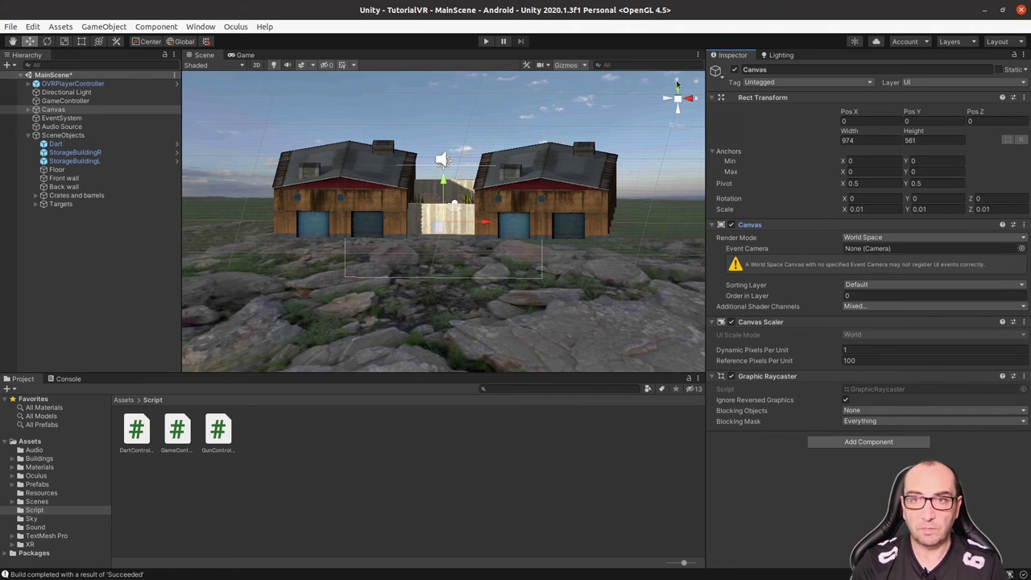
From the top view, move the Canvas forward to Z 3.03
click(677, 87)
drag(448, 170, 451, 130)
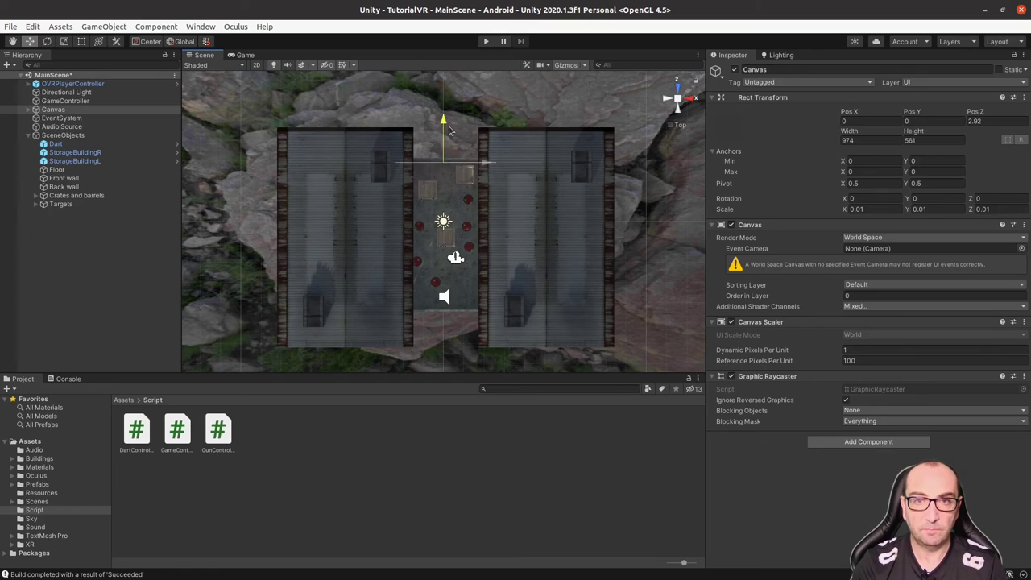
drag(450, 130, 450, 129)
From the front view, slide the Canvas to X 3.19 and lower it to Y -1.2
click(694, 100)
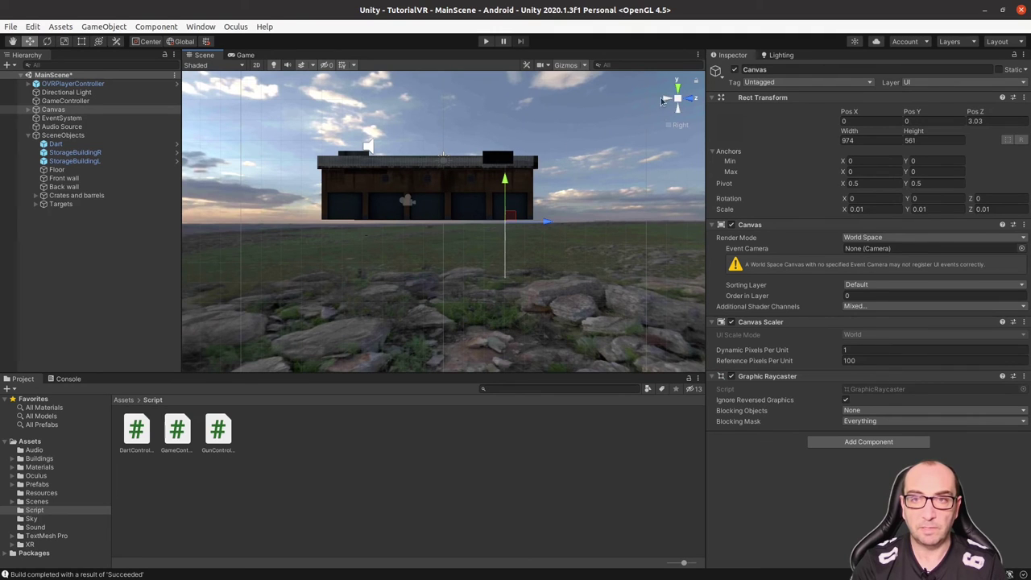
click(675, 99)
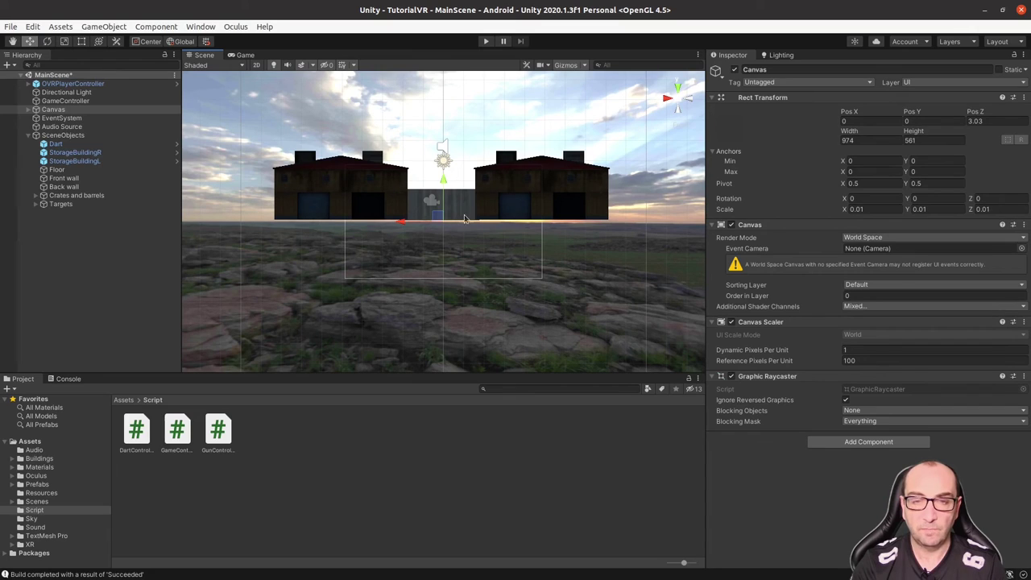
drag(403, 222, 339, 224)
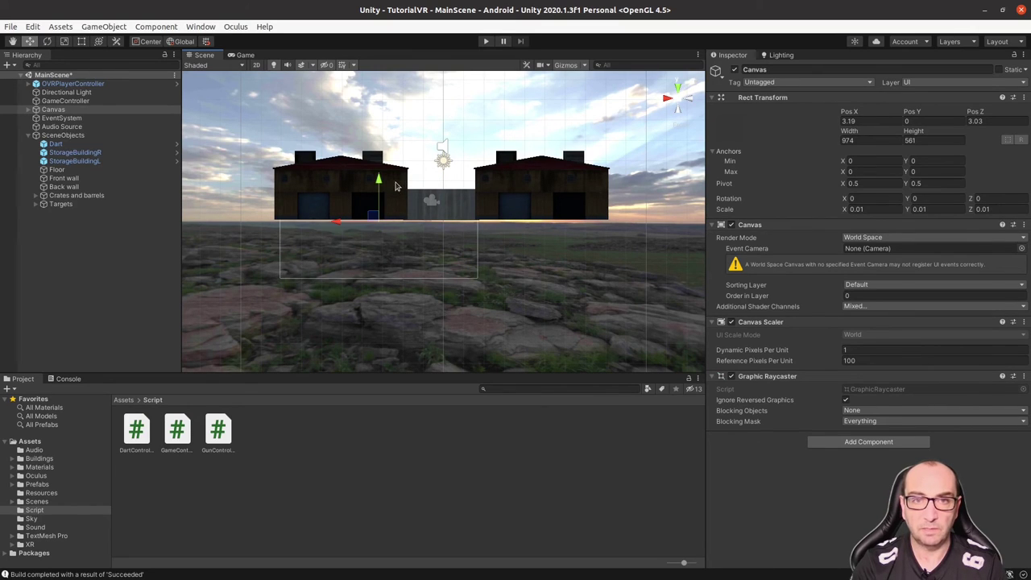
mouse_move(385, 191)
mouse_down()
mouse_move(384, 229)
mouse_move(383, 203)
mouse_up()
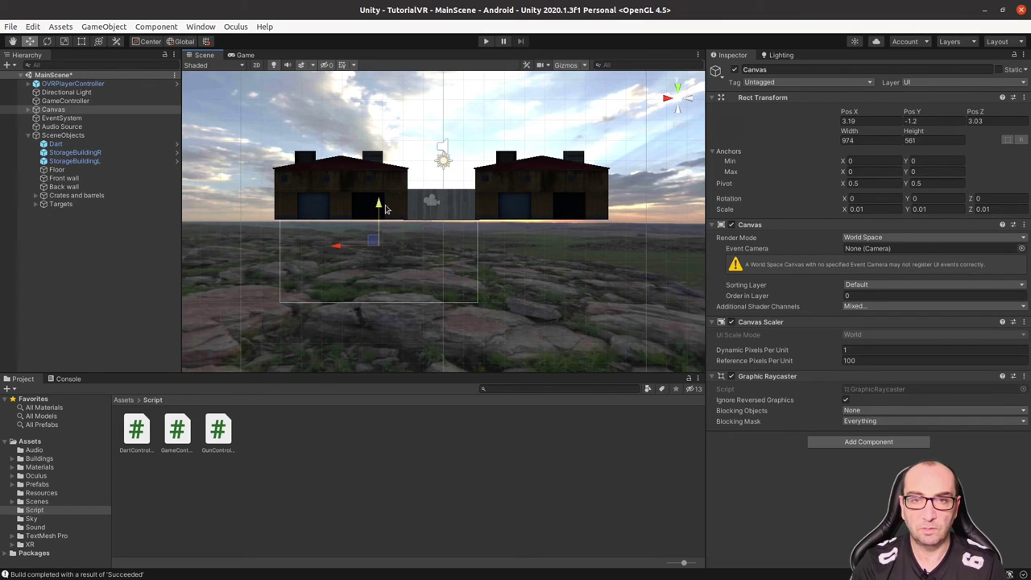
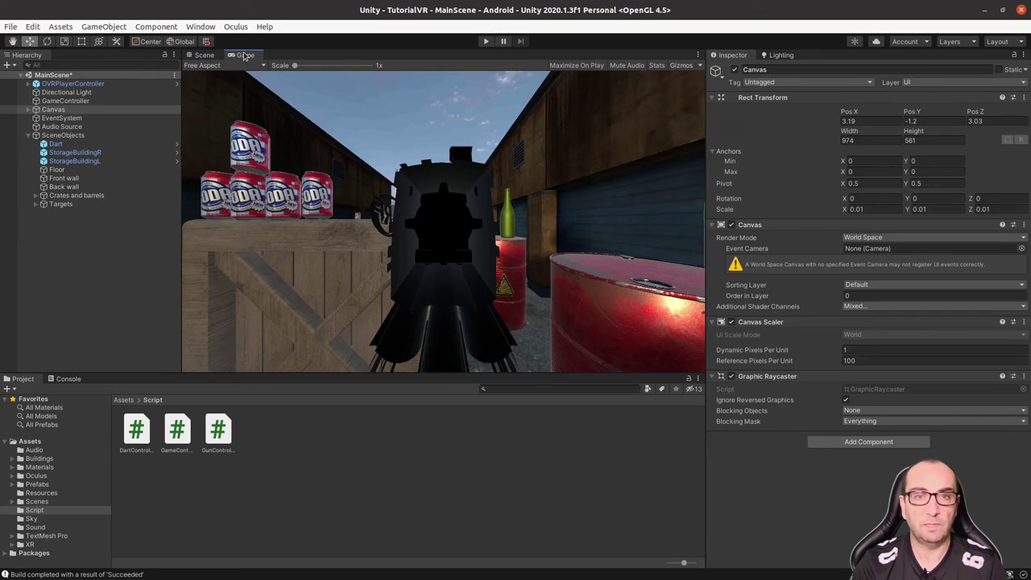
Switch to the Scene view and frame the two warehouses from the front
click(205, 55)
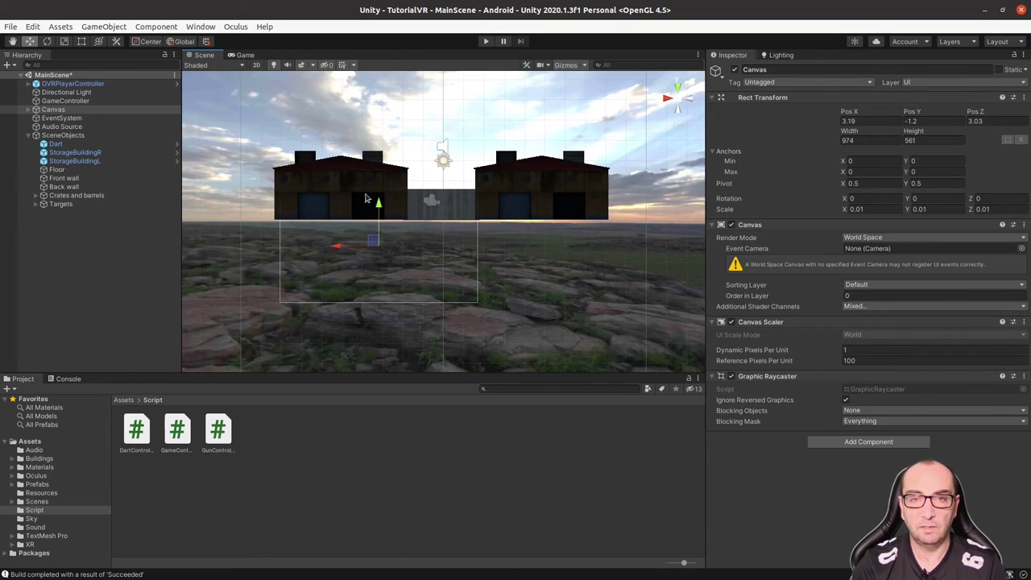
mouse_move(366, 199)
alt+mouse_down()
mouse_move(844, 286)
mouse_move(424, 200)
alt+mouse_up()
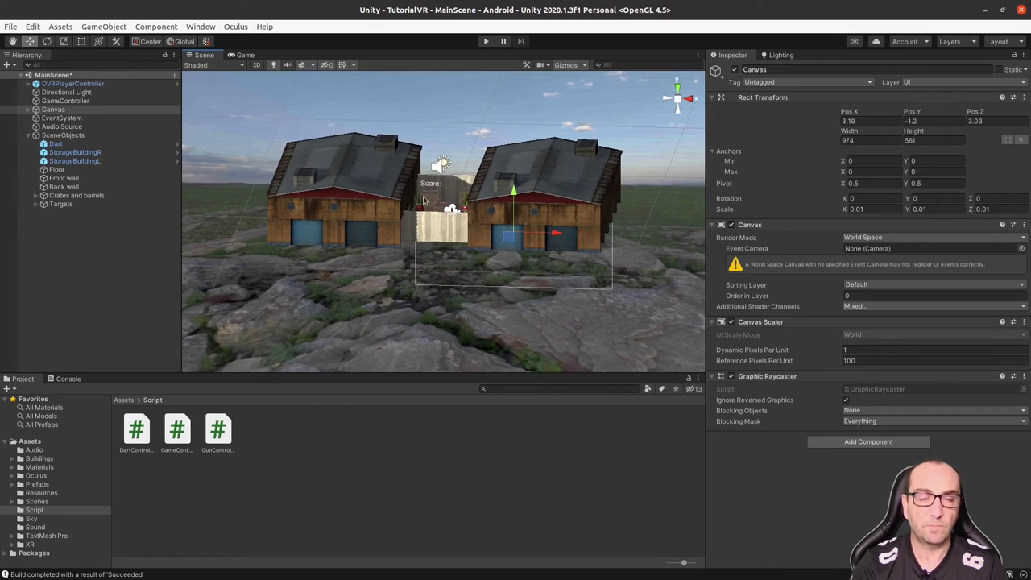
scroll(473, 185, up, 2)
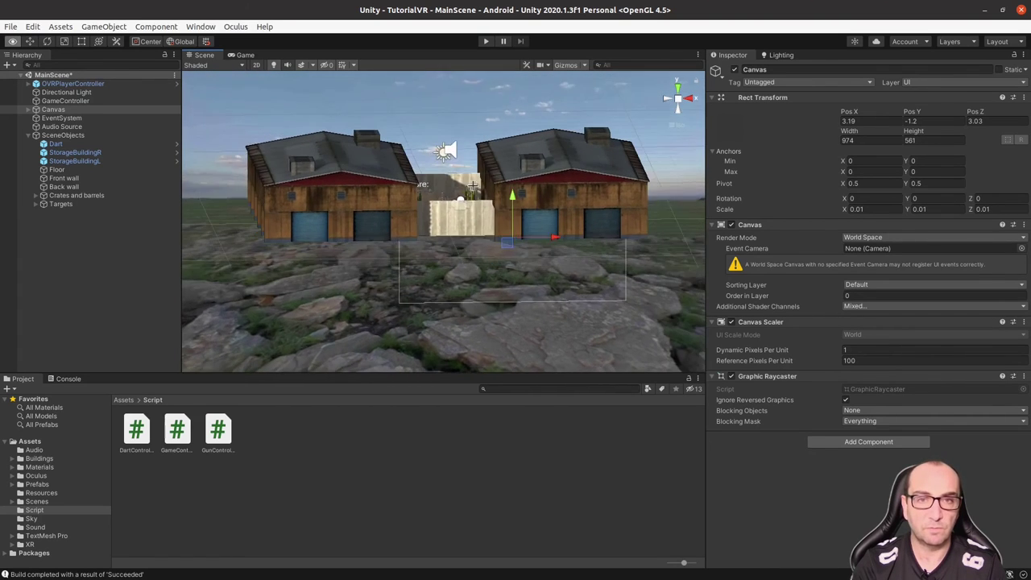
alt+drag(473, 186, 433, 181)
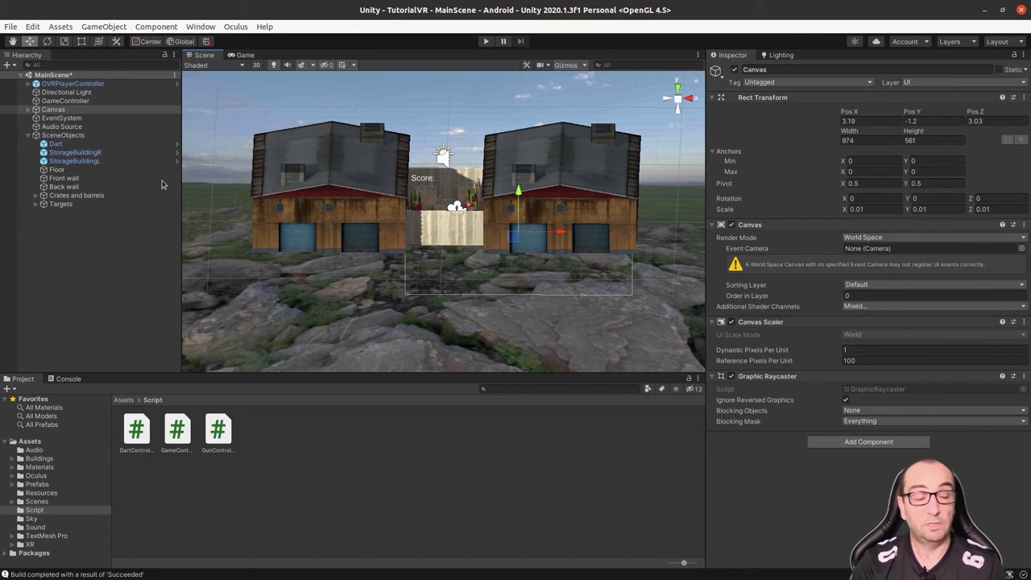
click(13, 28)
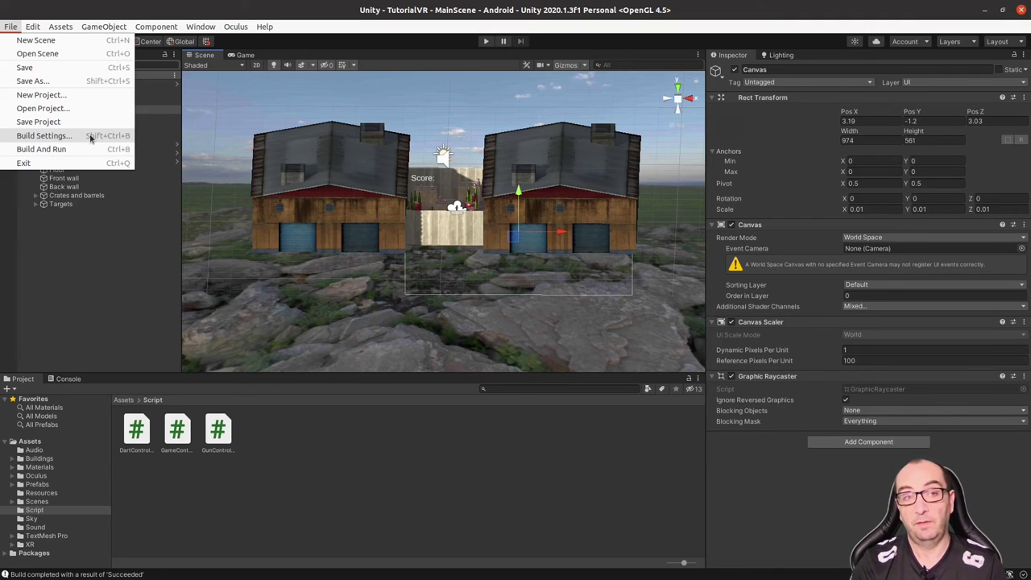
Run File > Build And Run to build the TutorialVR scene for Android and deploy it
click(58, 154)
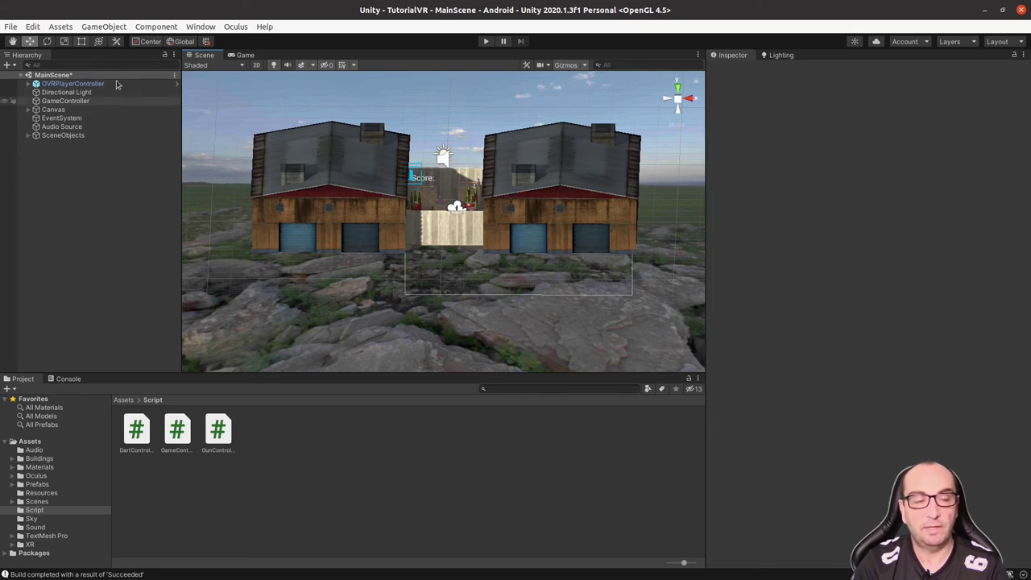
Expand OVRPlayerController down to RightControllerAnchor and frame the Gun in the Scene view
click(28, 83)
click(44, 101)
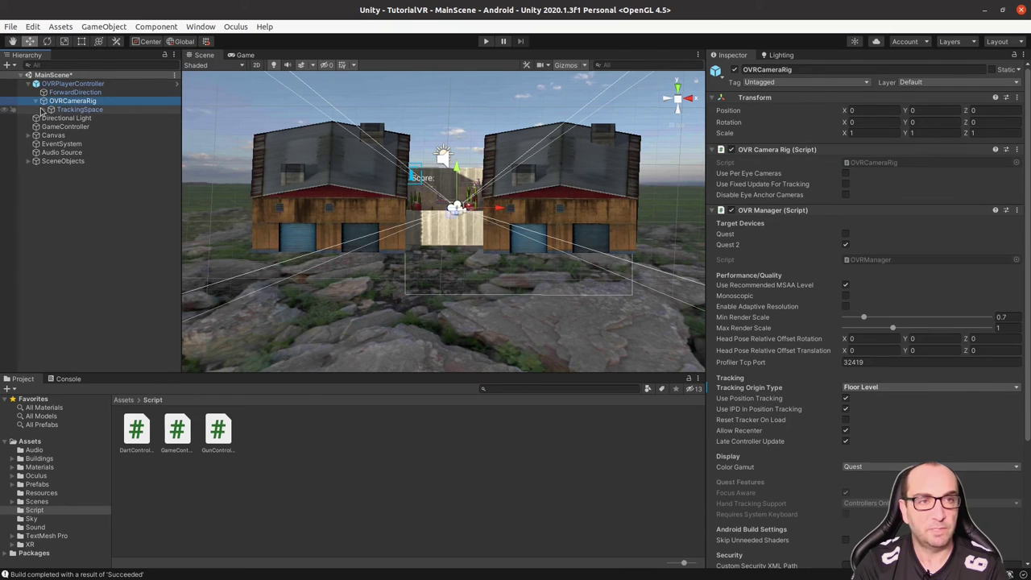
click(35, 102)
click(51, 161)
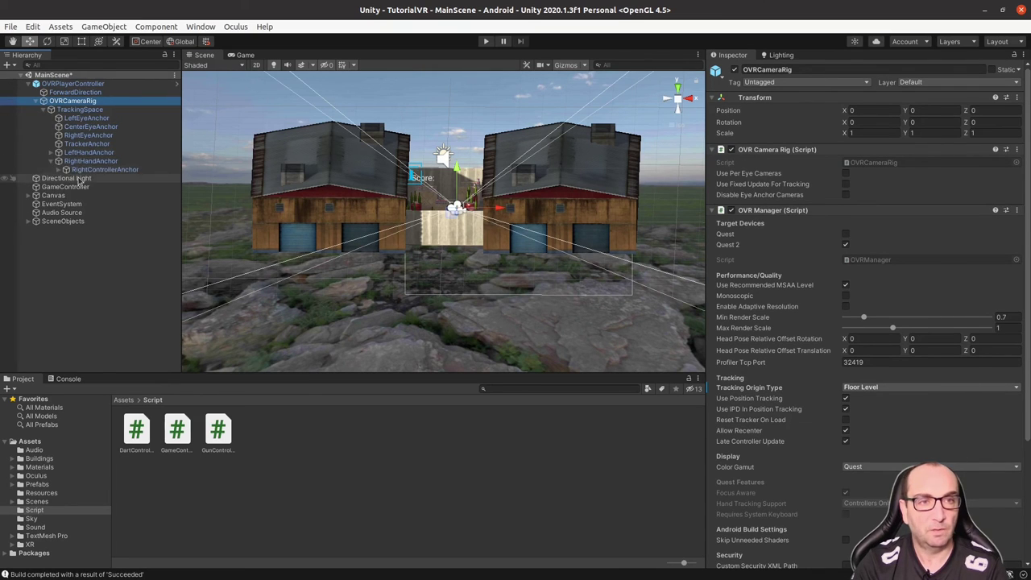
click(59, 170)
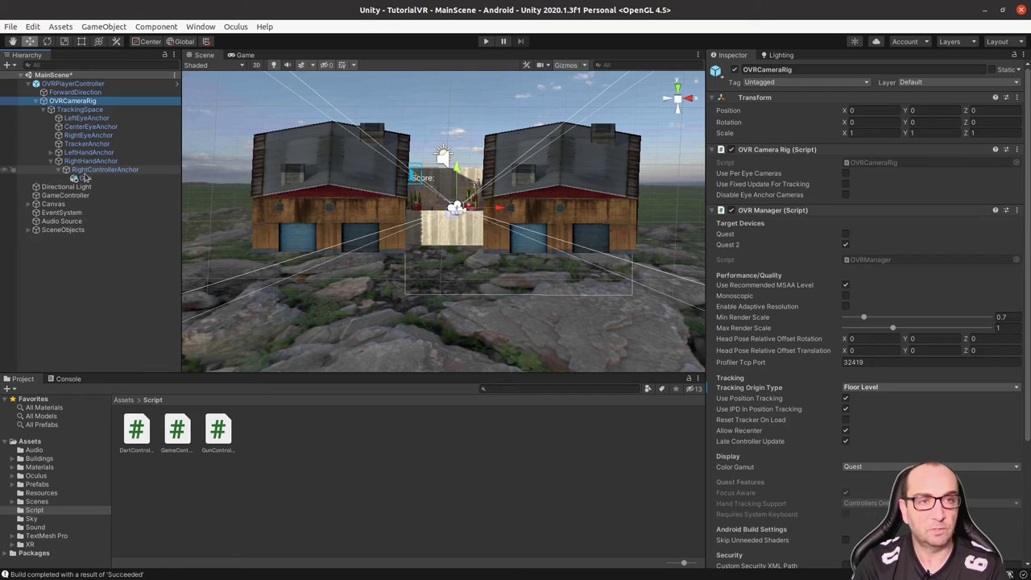
double_click(80, 178)
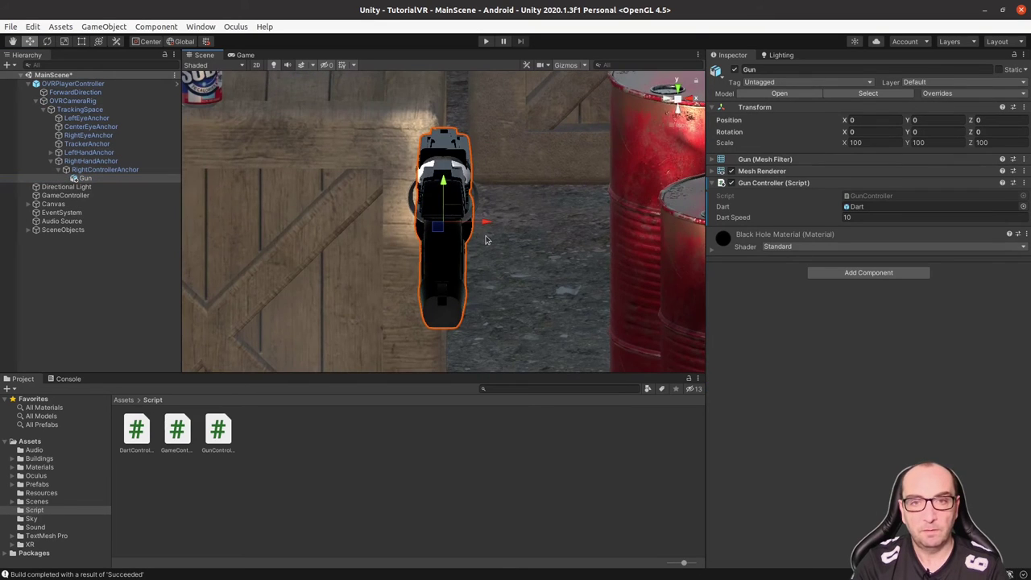
alt+drag(480, 240, 518, 236)
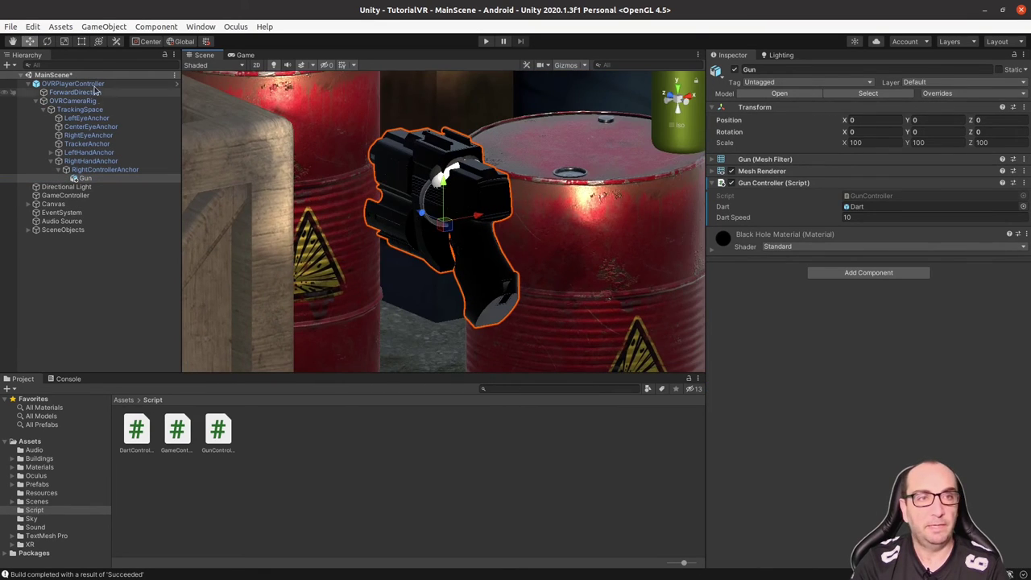
Select OVRPlayerController and frame it, orbiting around the crates and barrels
click(94, 85)
key(f)
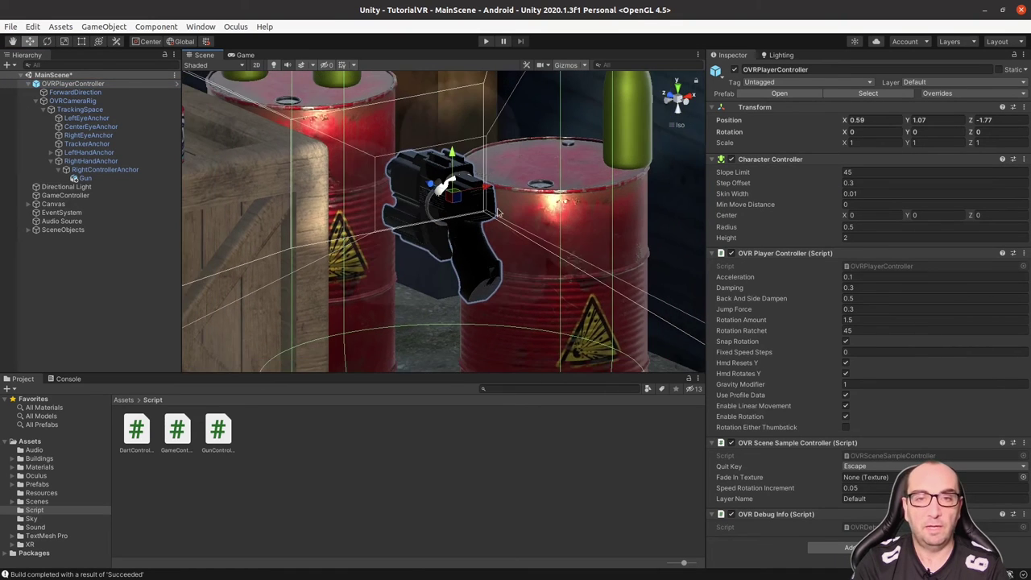
mouse_move(498, 211)
alt+mouse_down()
mouse_move(505, 141)
mouse_move(463, 146)
alt+mouse_up()
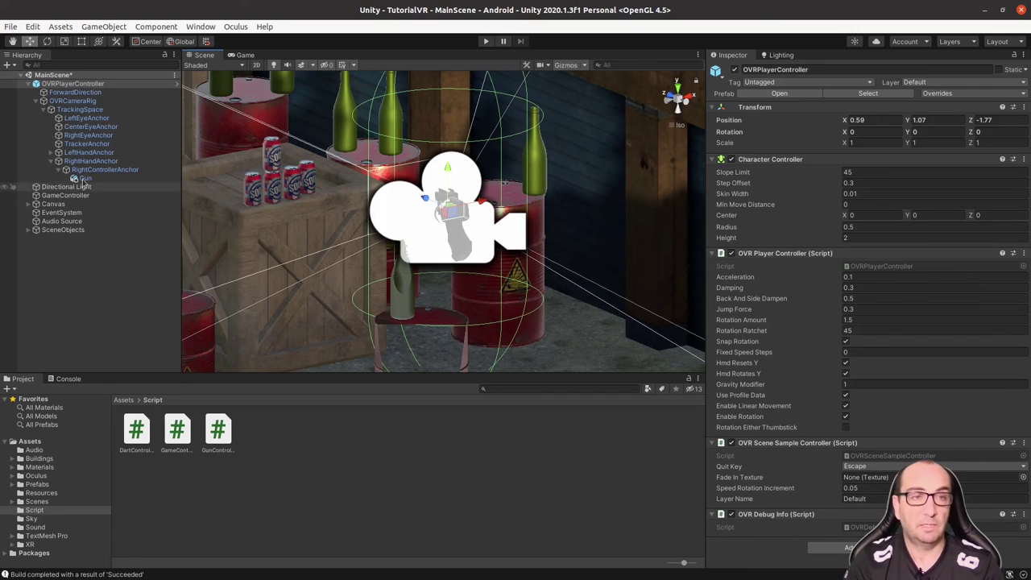
From the Dart object's Layer dropdown, add layers Dart on User Layer 8 and Player on User Layer 9
click(29, 231)
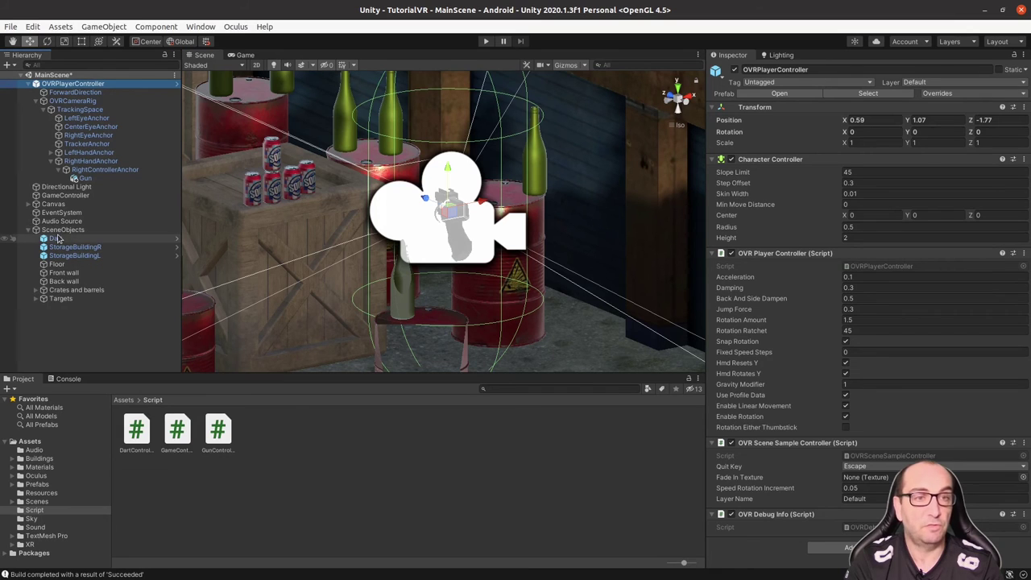
click(58, 238)
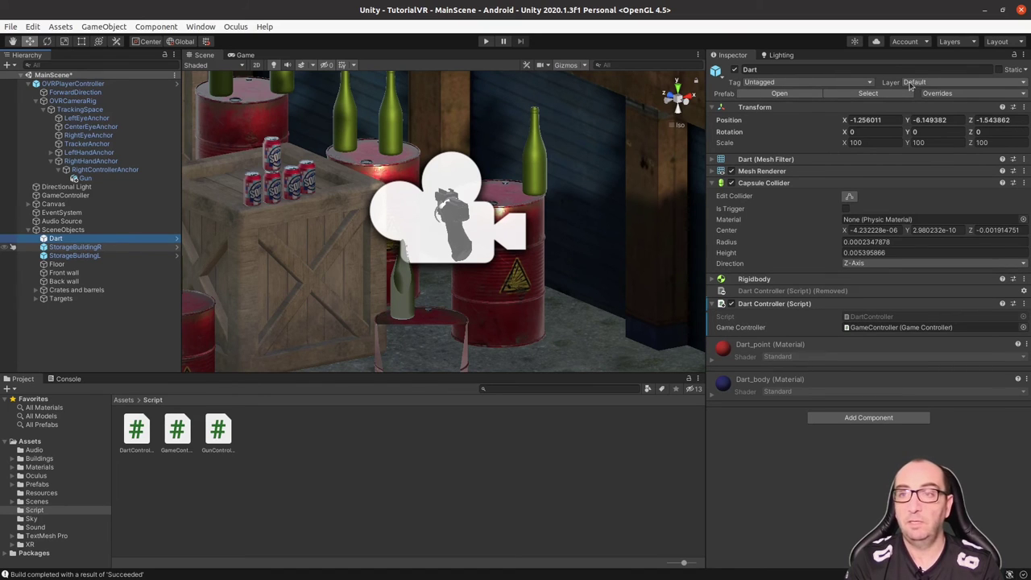
click(937, 84)
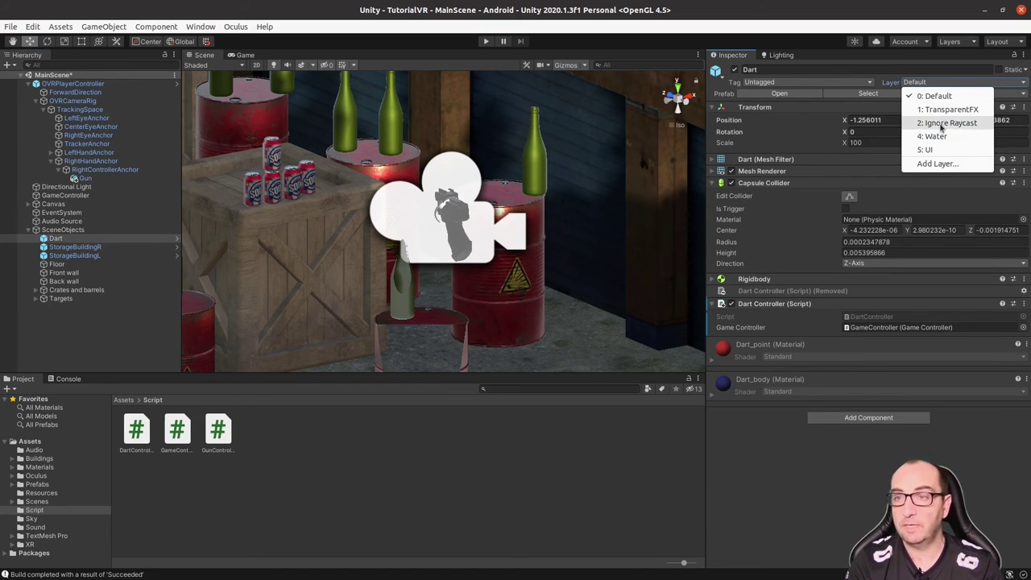
click(937, 164)
click(849, 217)
text(Darts)
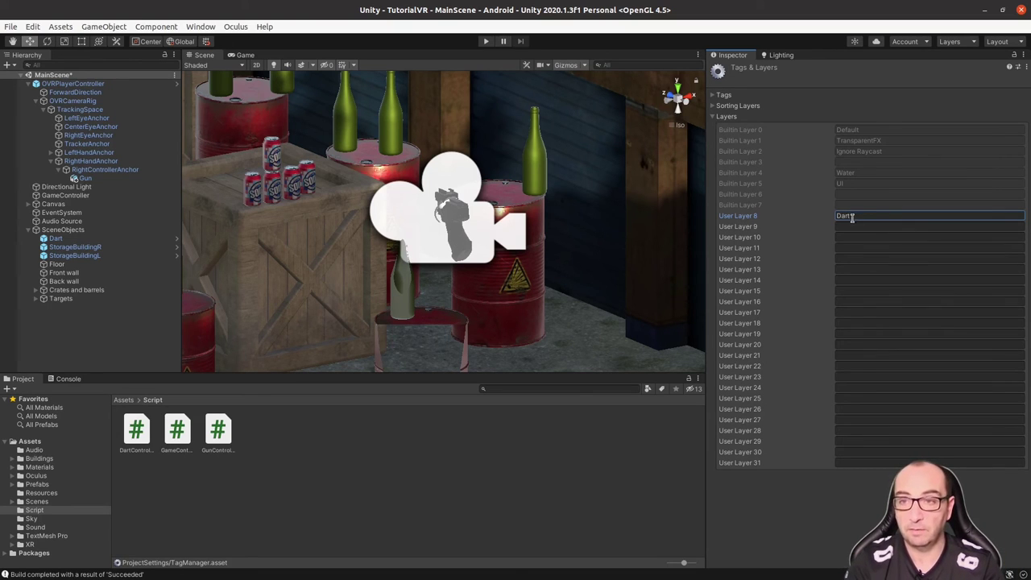
click(855, 226)
text(Player)
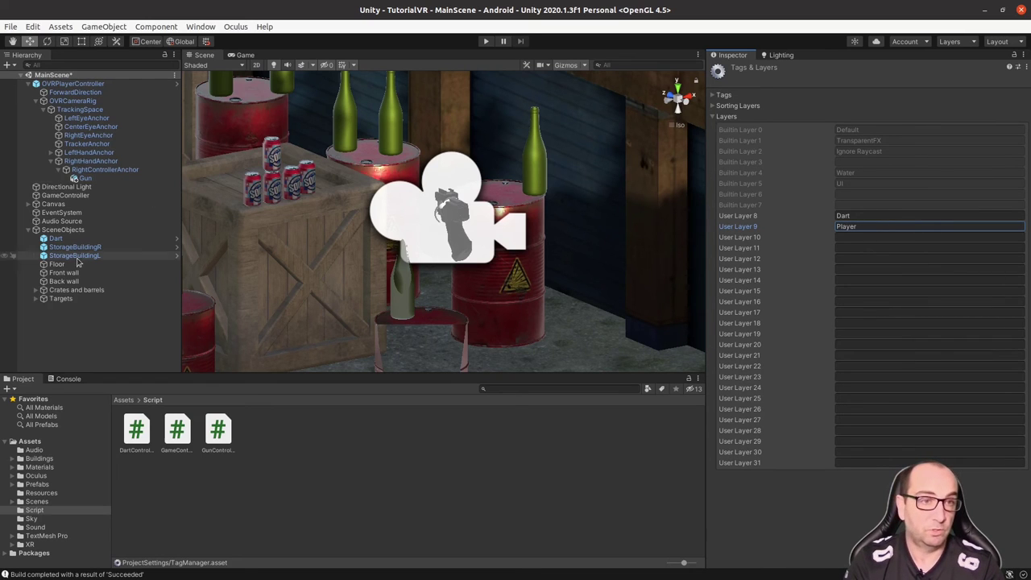
Put the Dart object on the Dart layer
click(57, 239)
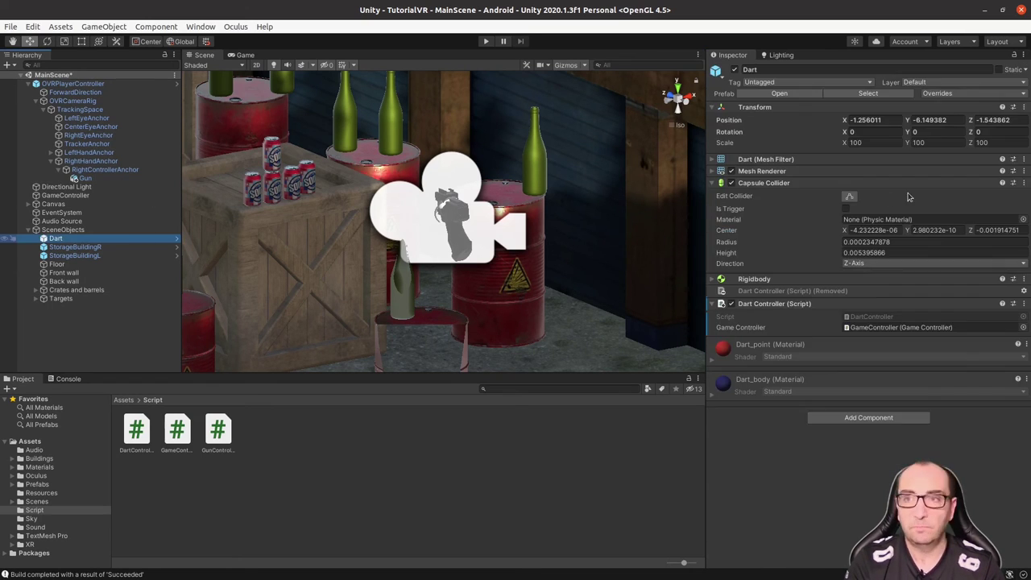
click(926, 83)
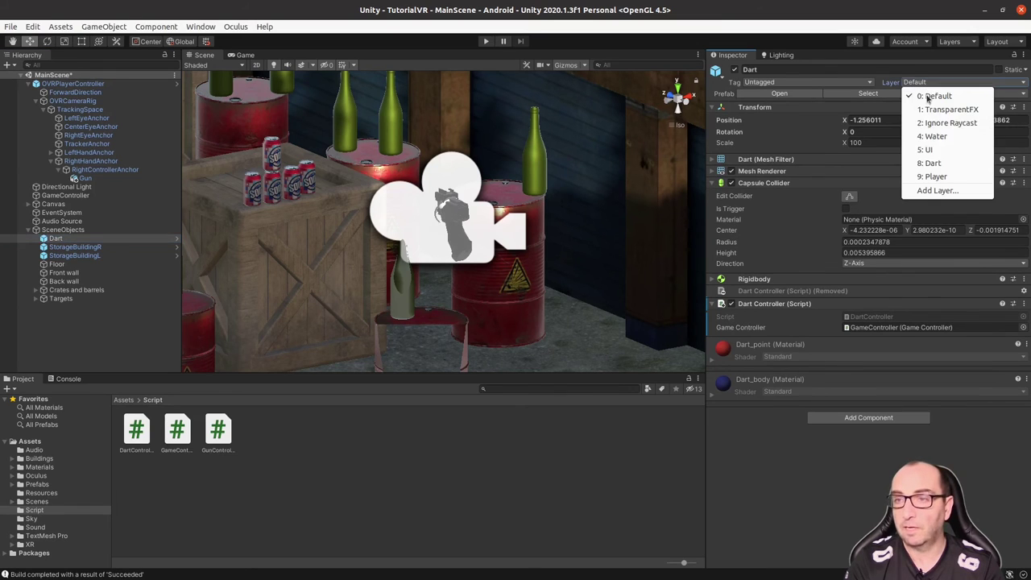
click(938, 162)
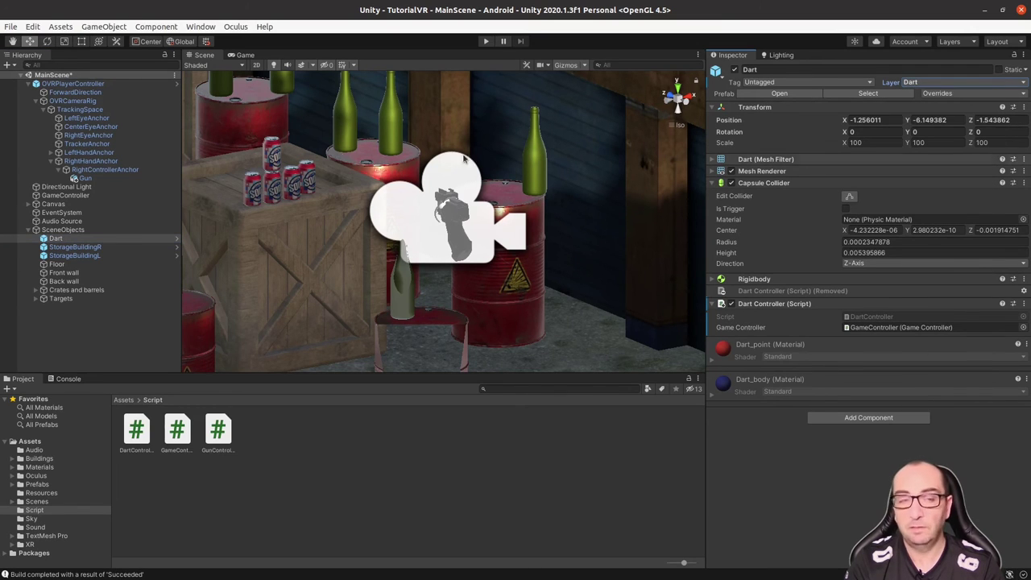
Set OVRPlayerController and all its children to the Player layer
click(71, 84)
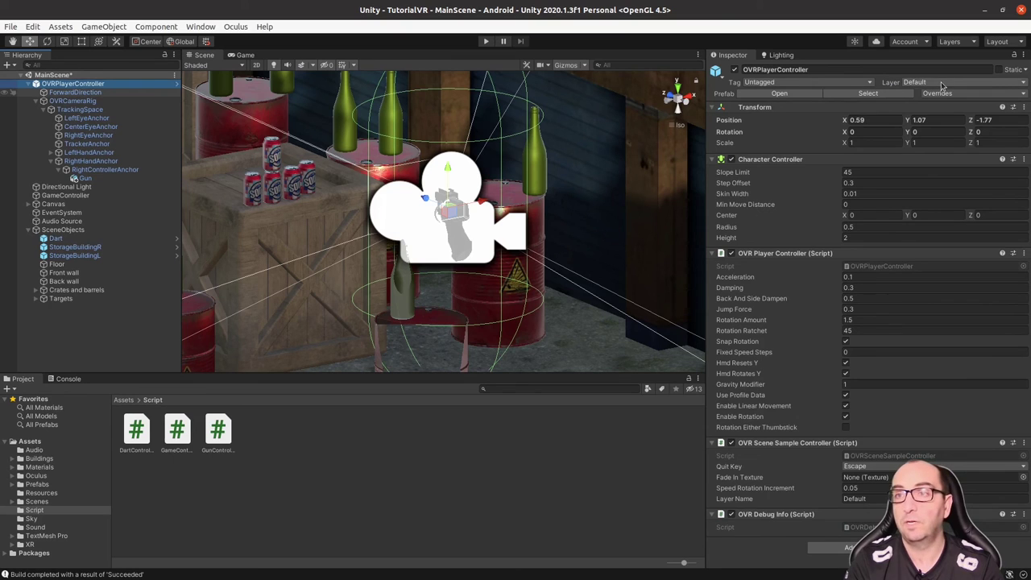
click(943, 84)
click(944, 177)
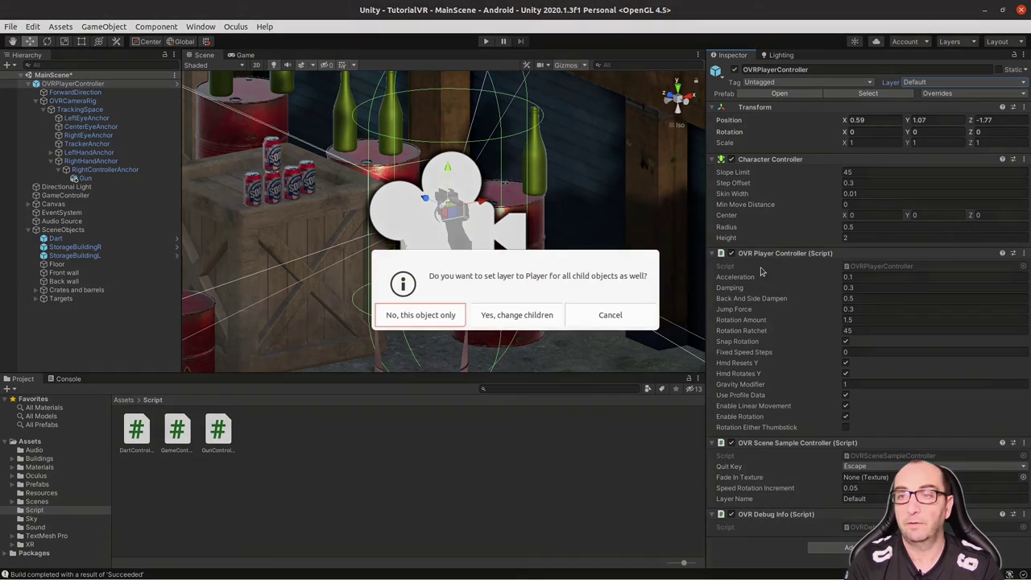
click(529, 320)
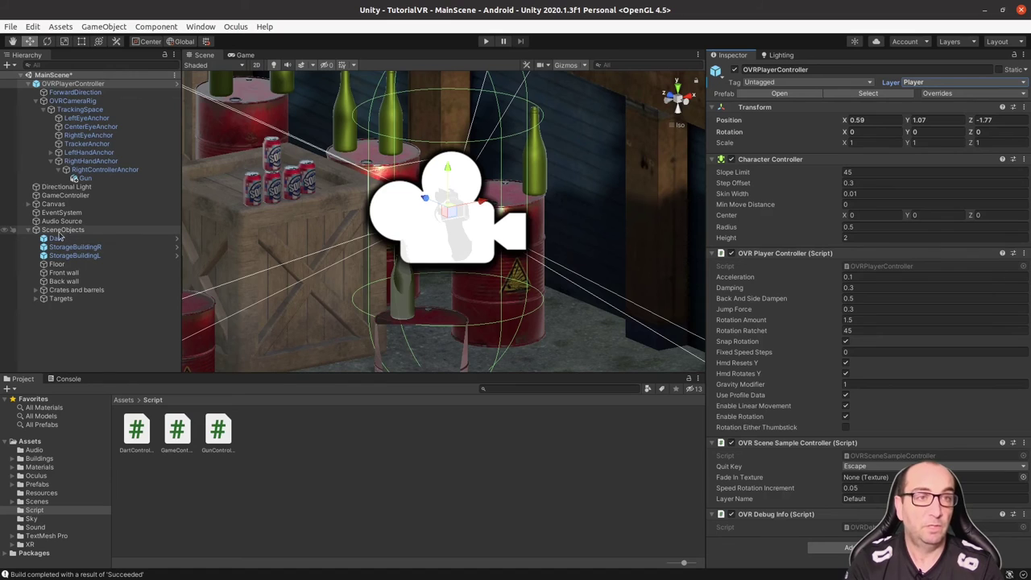
click(33, 26)
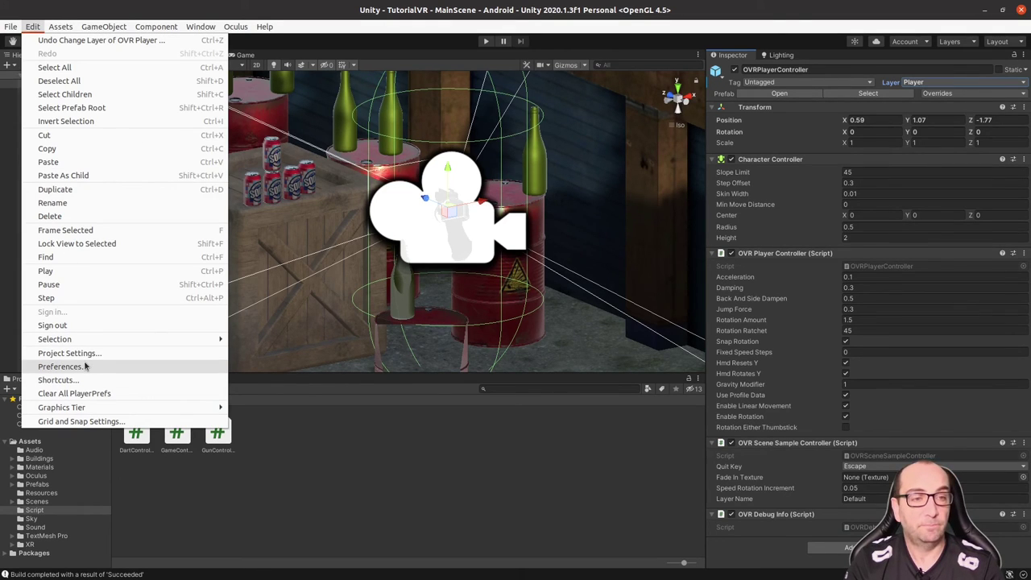
Open Project Settings, review XR Plug-in Management, then view the Android Player settings
click(145, 354)
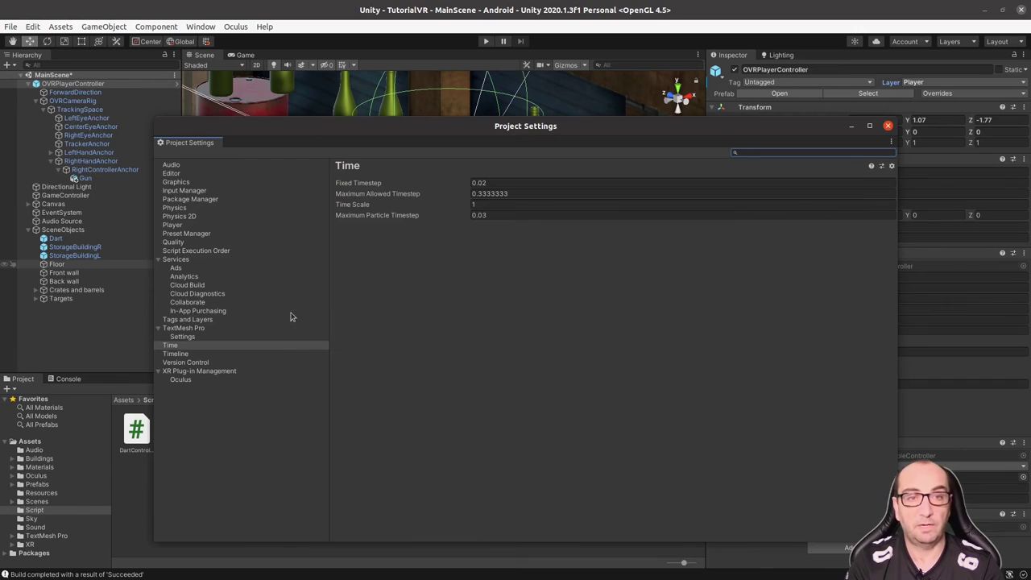
click(215, 374)
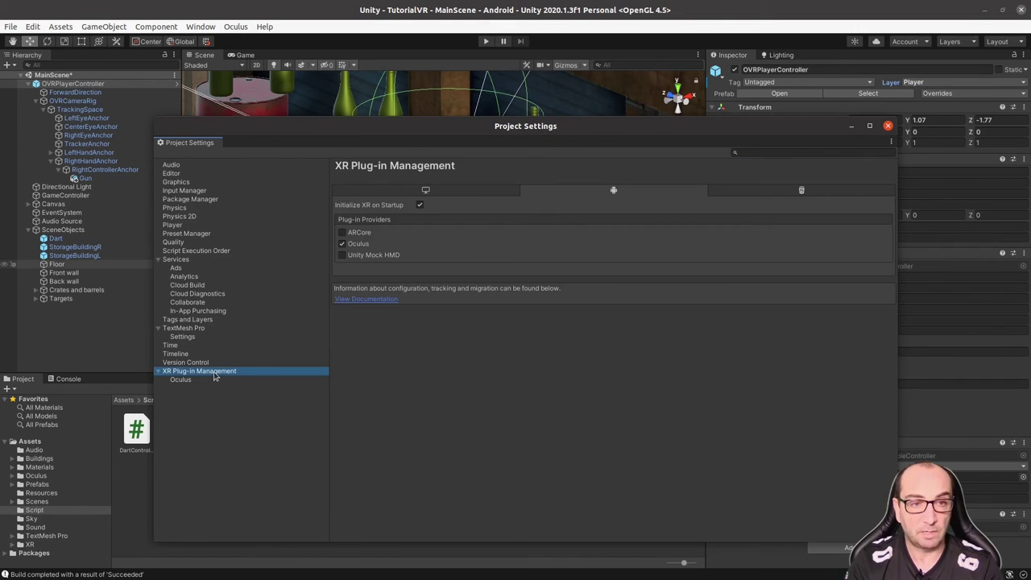
click(167, 226)
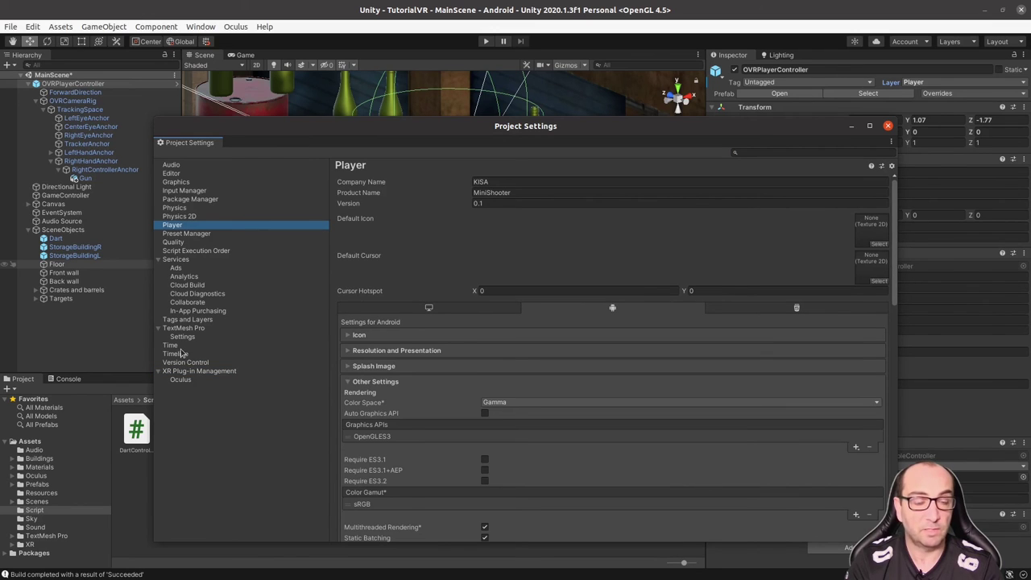
In Physics settings, untick the Dart/Player cell of the Layer Collision Matrix
click(183, 210)
drag(514, 119, 517, 58)
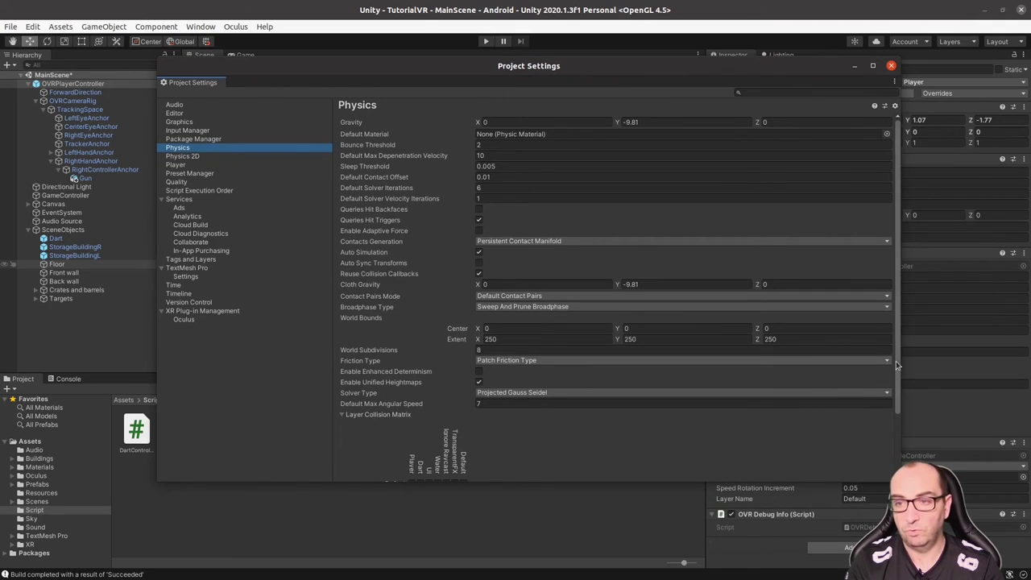
scroll(898, 411, down, 3)
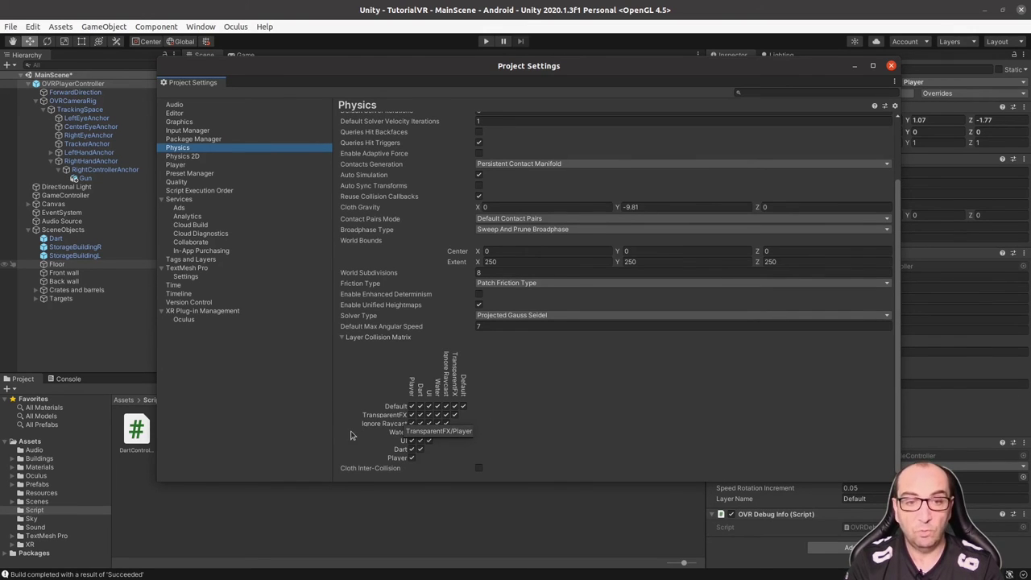
click(411, 449)
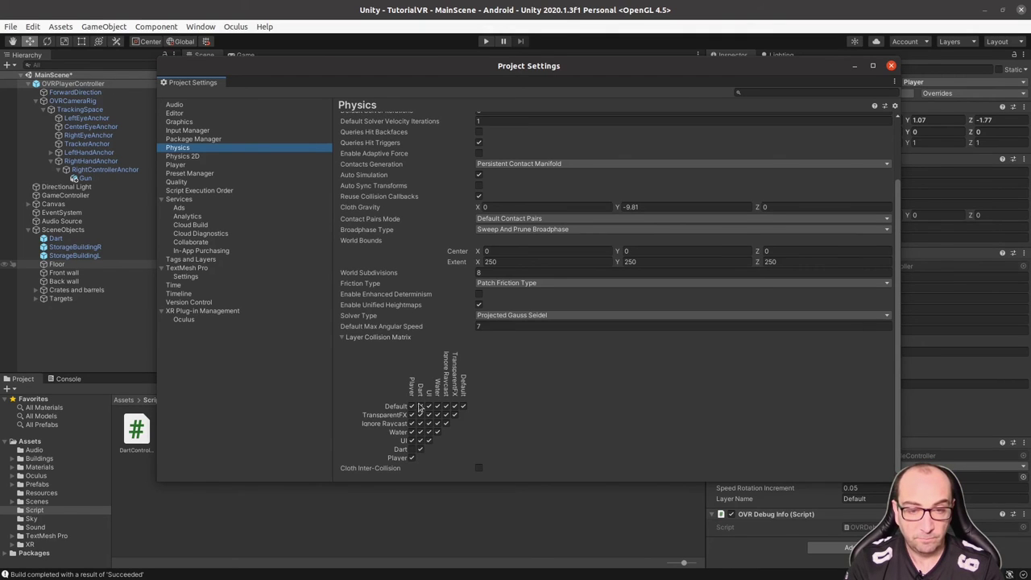
click(411, 458)
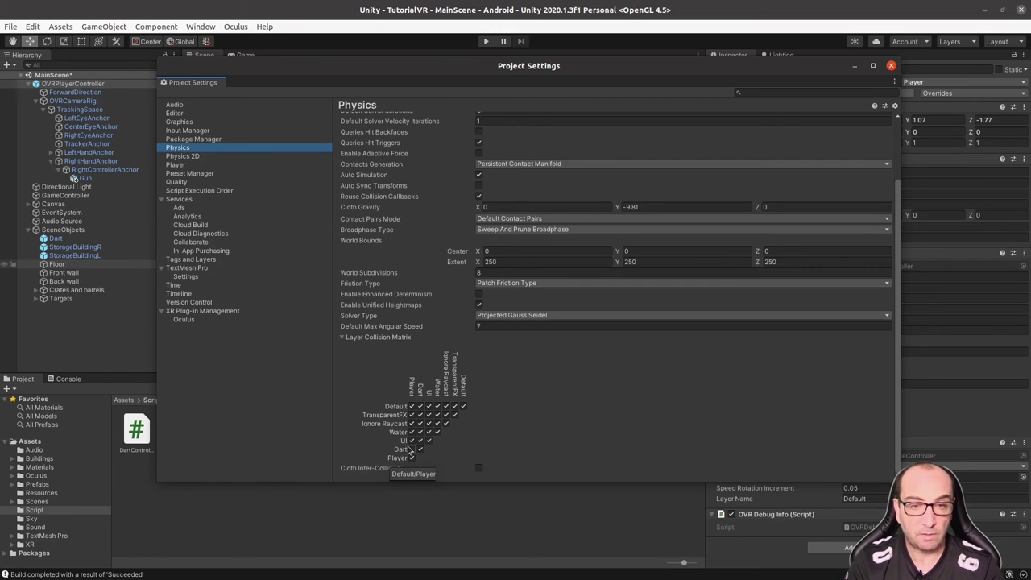
click(411, 449)
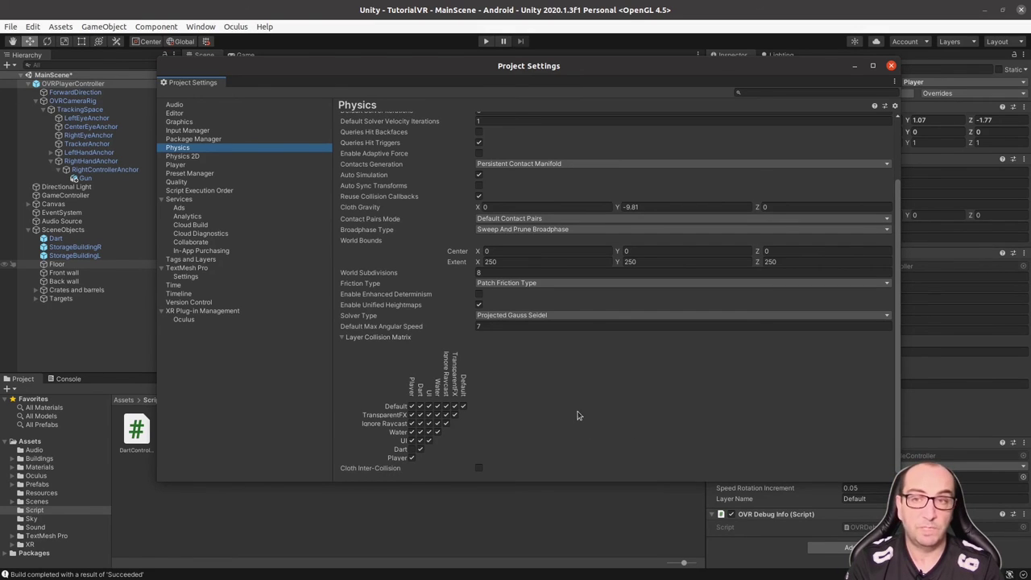
Close Project Settings and turn the Scene view to face the Score text
click(891, 66)
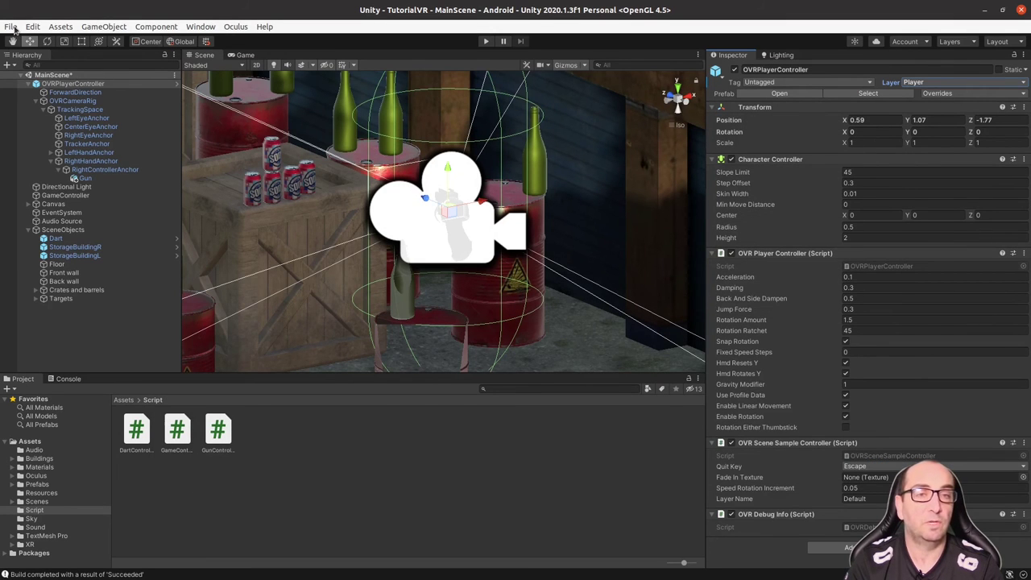
mouse_move(363, 234)
middle_down()
mouse_move(385, 250)
mouse_move(465, 243)
middle_up()
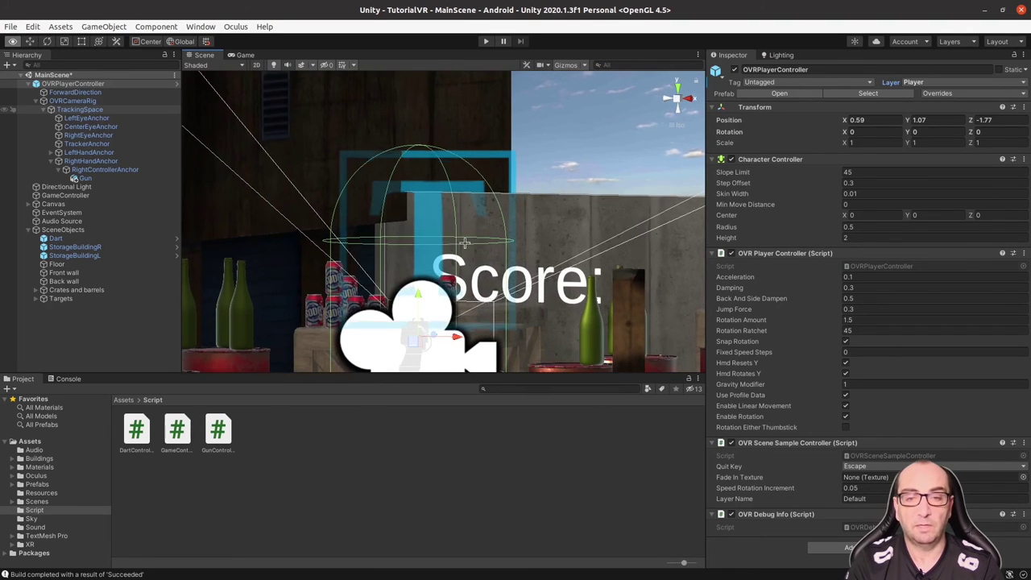
alt+drag(465, 243, 346, 233)
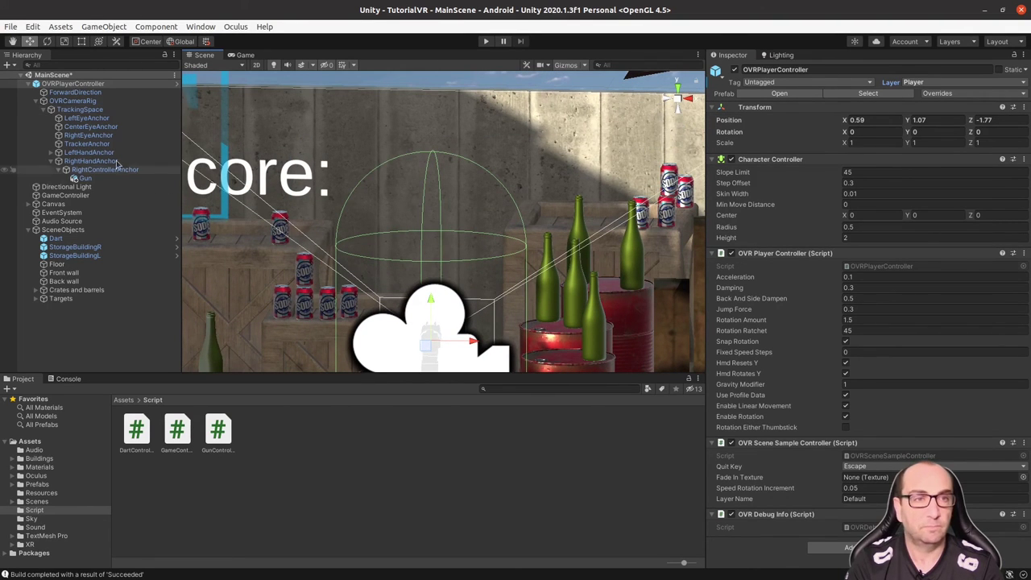
Set the Canvas Rect Transform scale to 0.005 on X, Y and Z
click(56, 204)
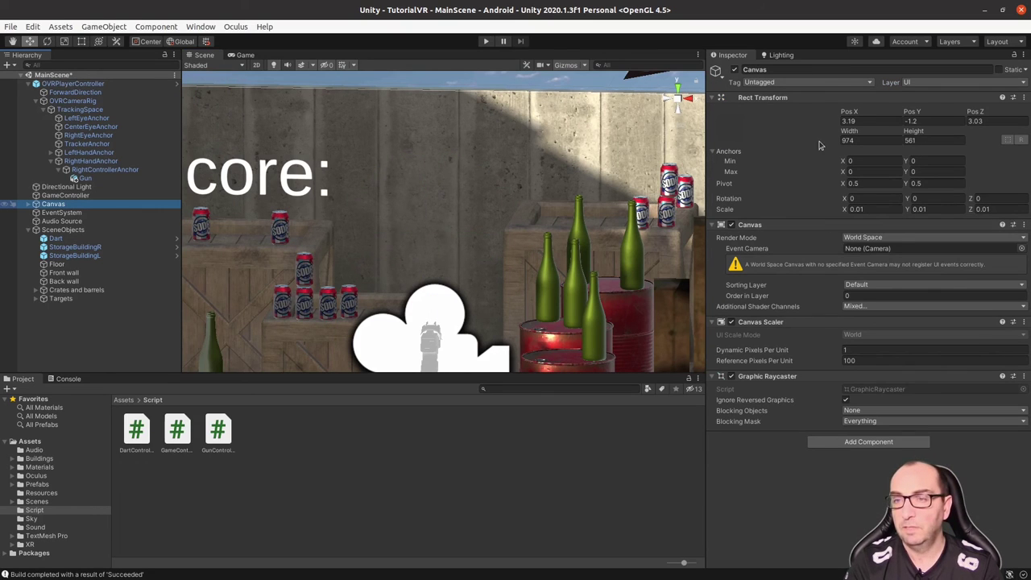
click(870, 210)
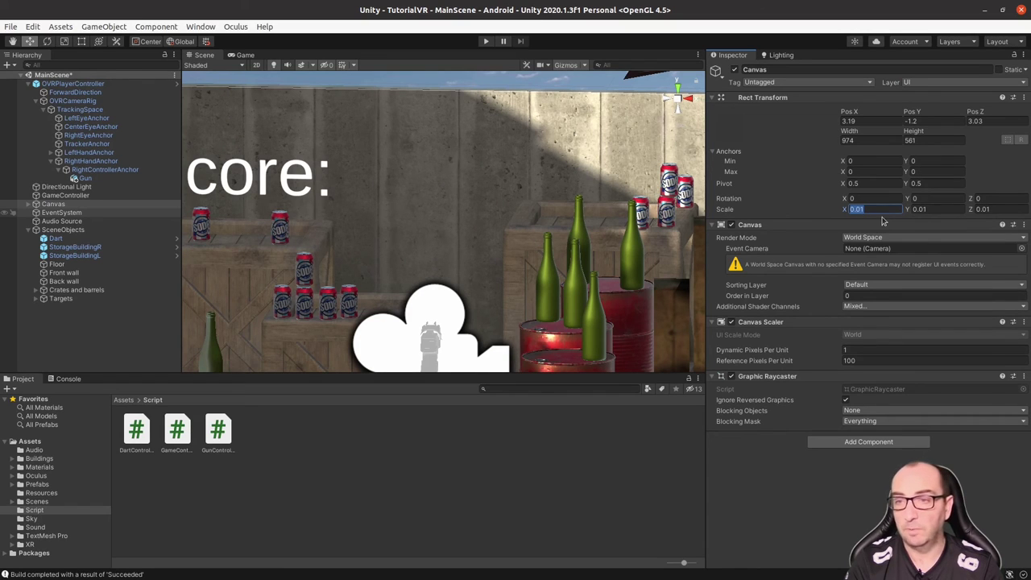
click(870, 207)
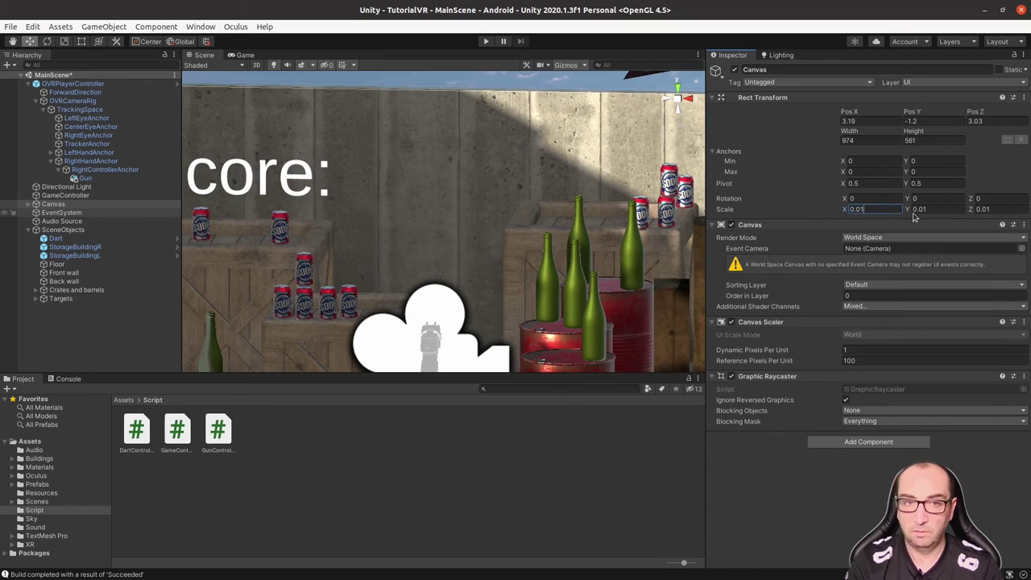
key(BackSpace)
text(05)
key(Tab)
text(0)
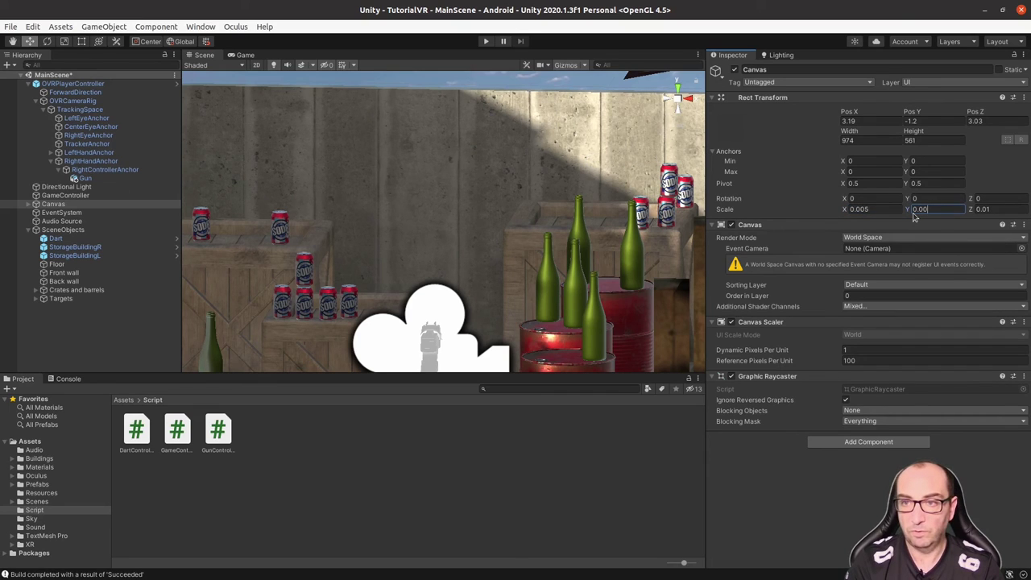
key(Tab)
text(0.)
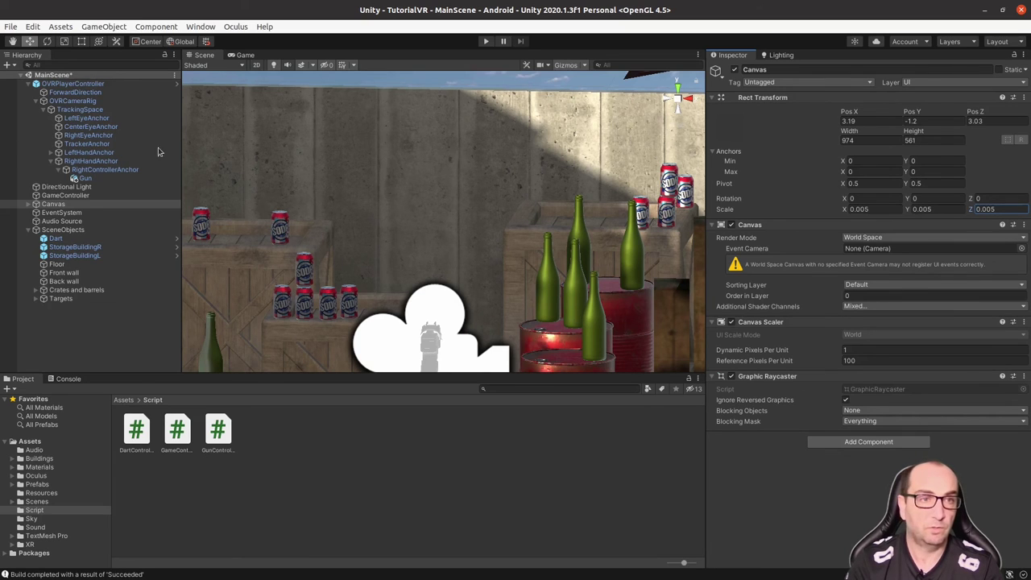
Move the Canvas with the gizmo to Pos X 0.96 and Pos Y 0.16
double_click(54, 204)
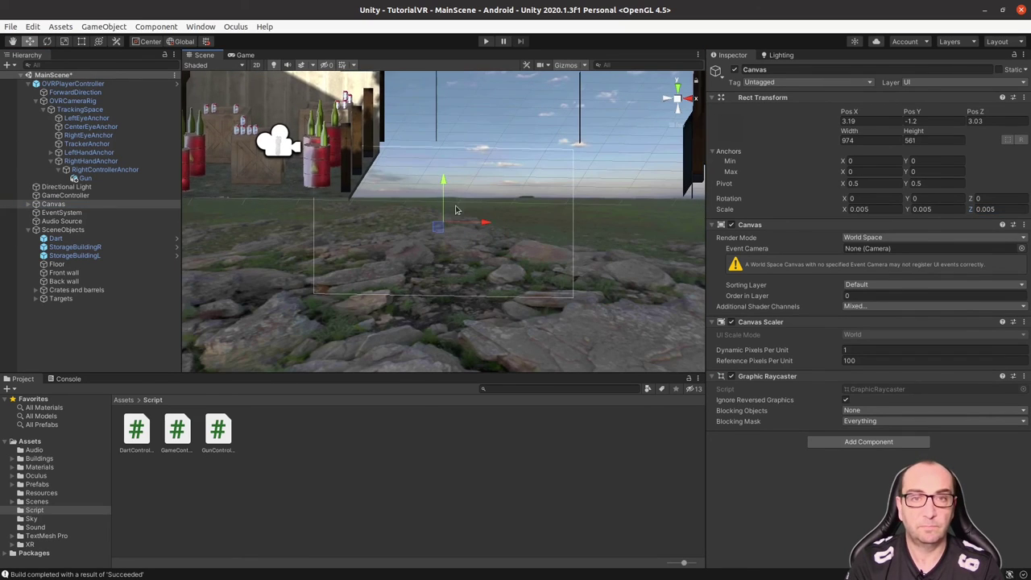
drag(472, 228, 352, 226)
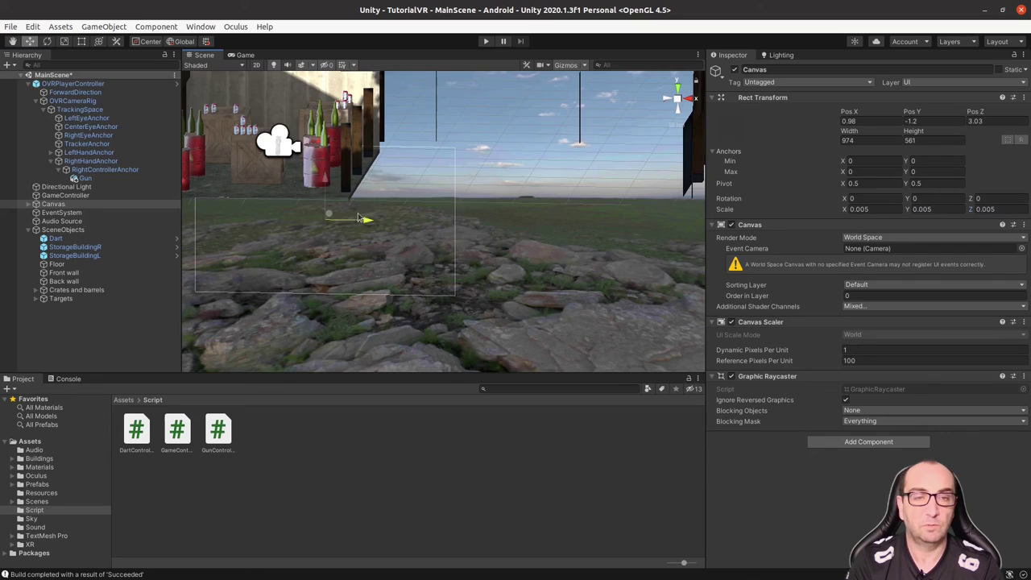
click(320, 197)
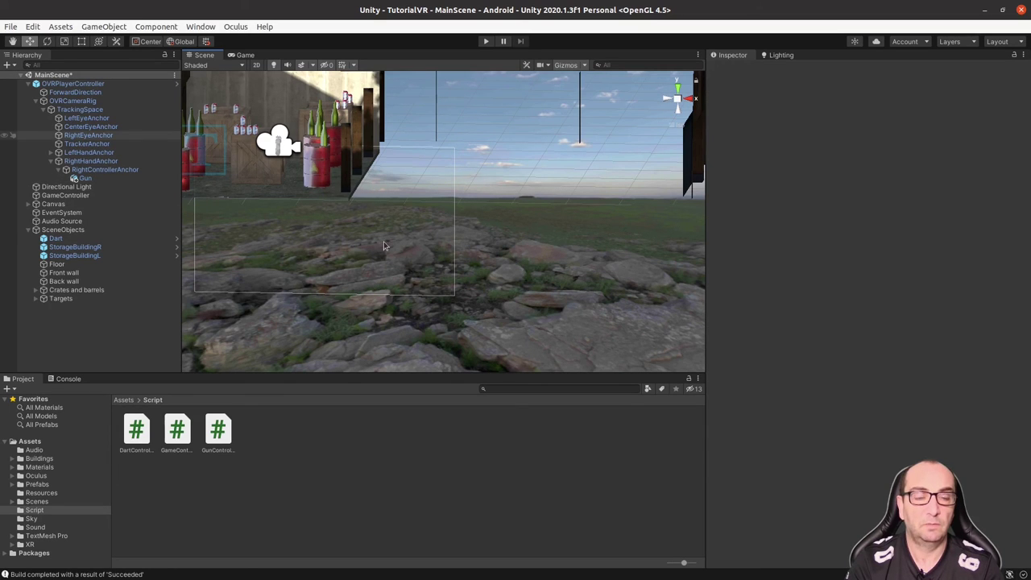
click(53, 204)
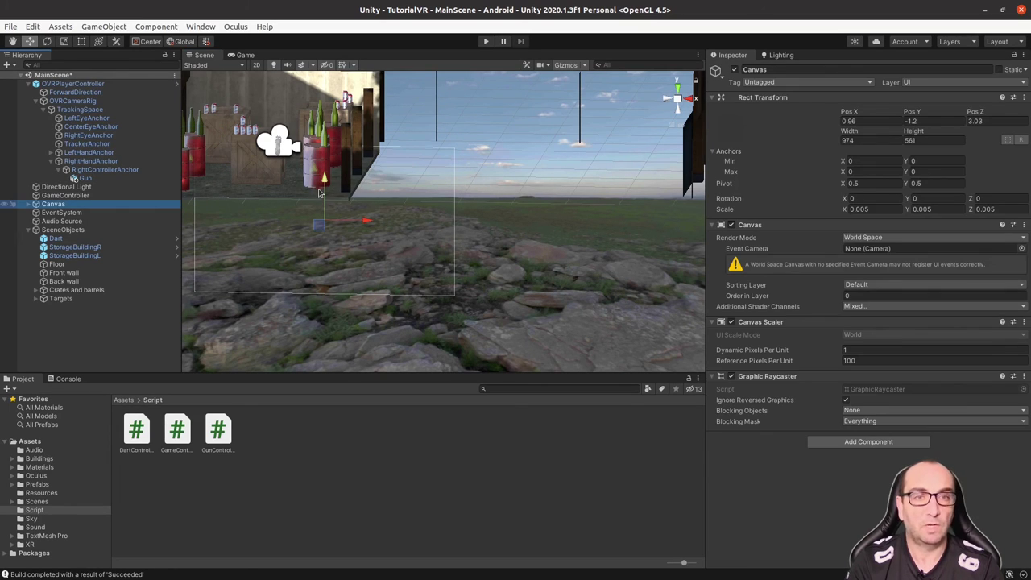
drag(325, 187, 348, 200)
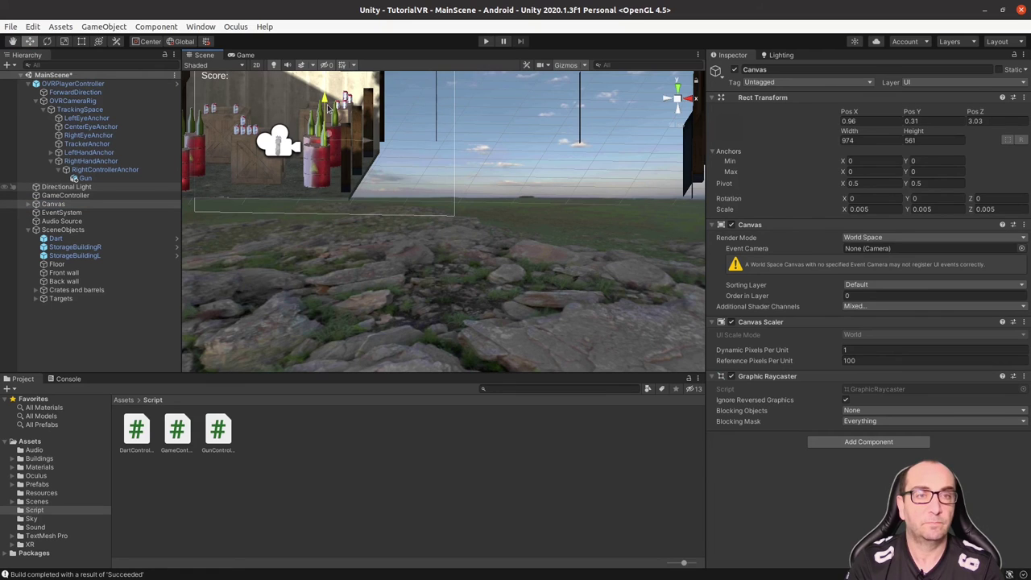
key(f)
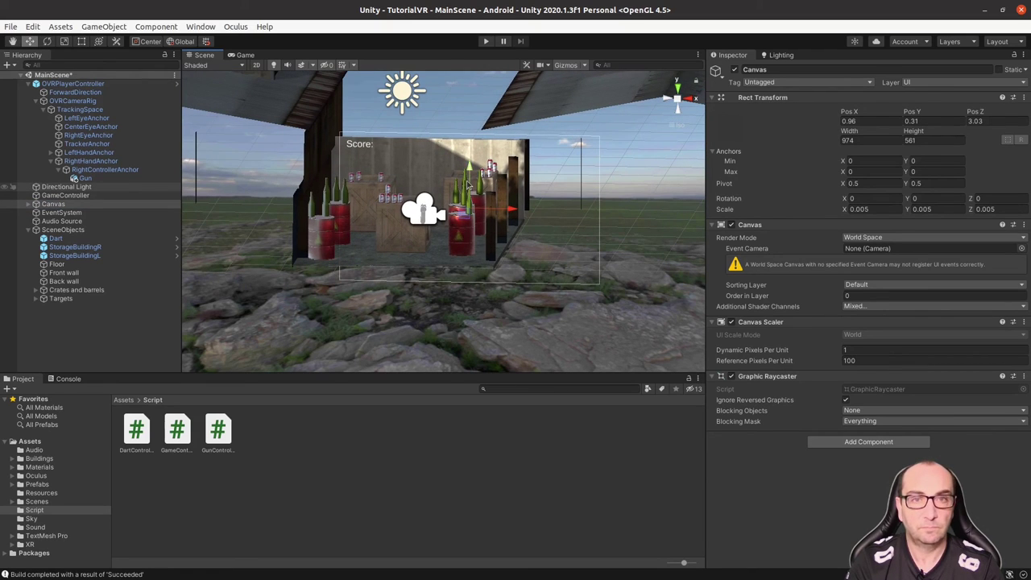
drag(475, 165, 591, 224)
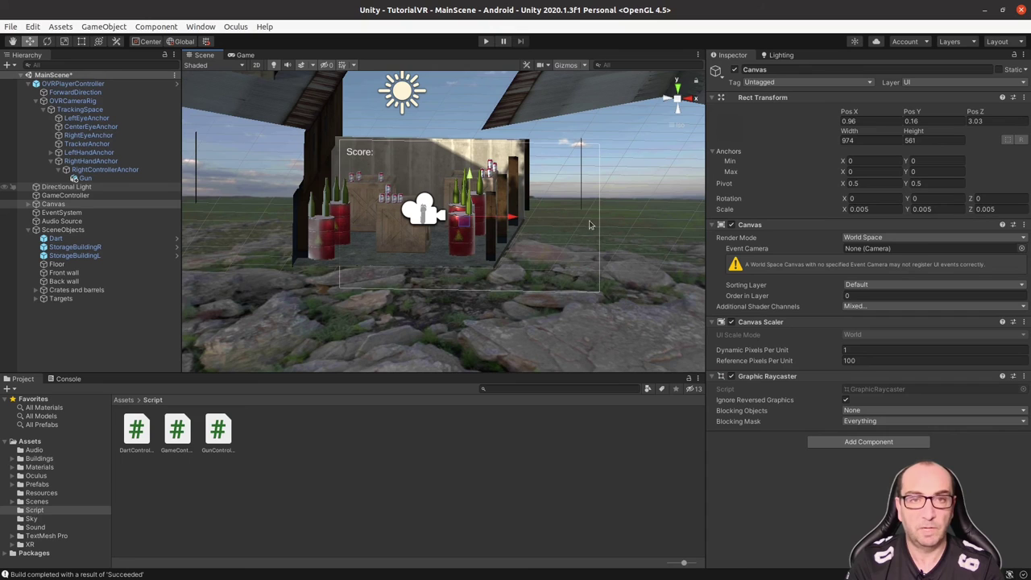
Build and run the Android app on the headset, now with the smaller, repositioned Score label
click(12, 28)
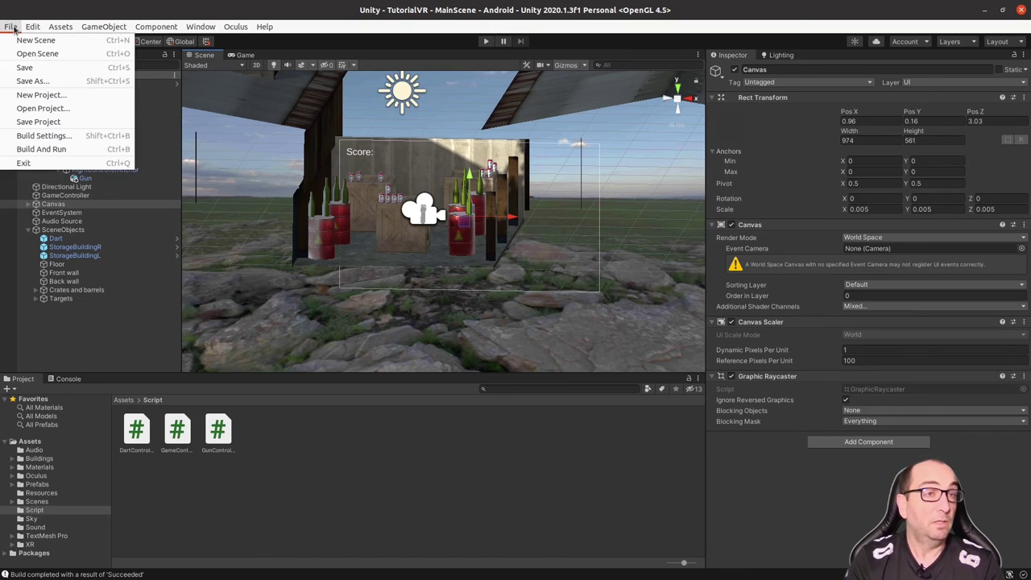
click(62, 149)
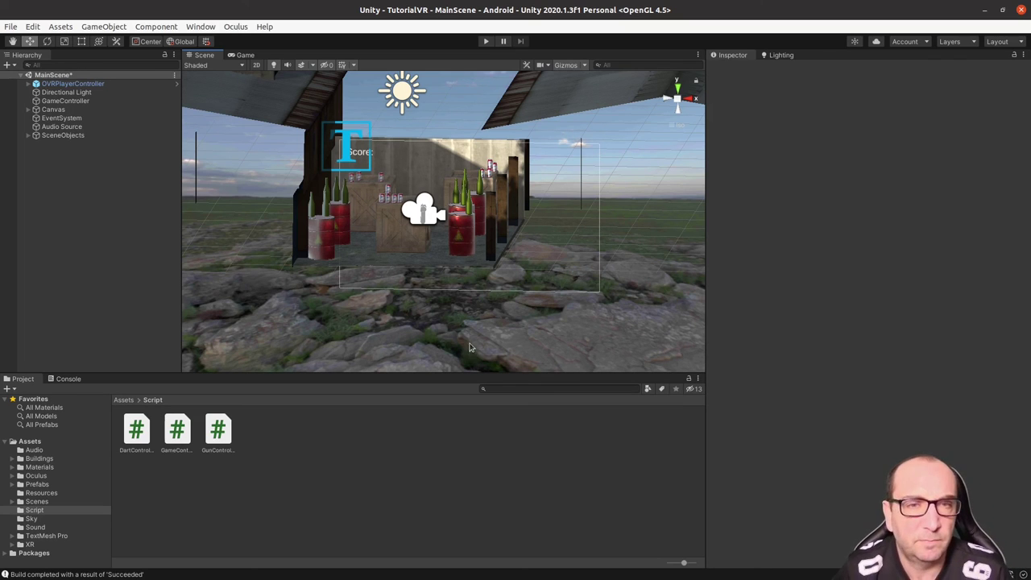
Add a Box Collider to StorageBuildingL
mouse_move(378, 196)
right_down()
mouse_move(466, 235)
mouse_move(407, 262)
right_up()
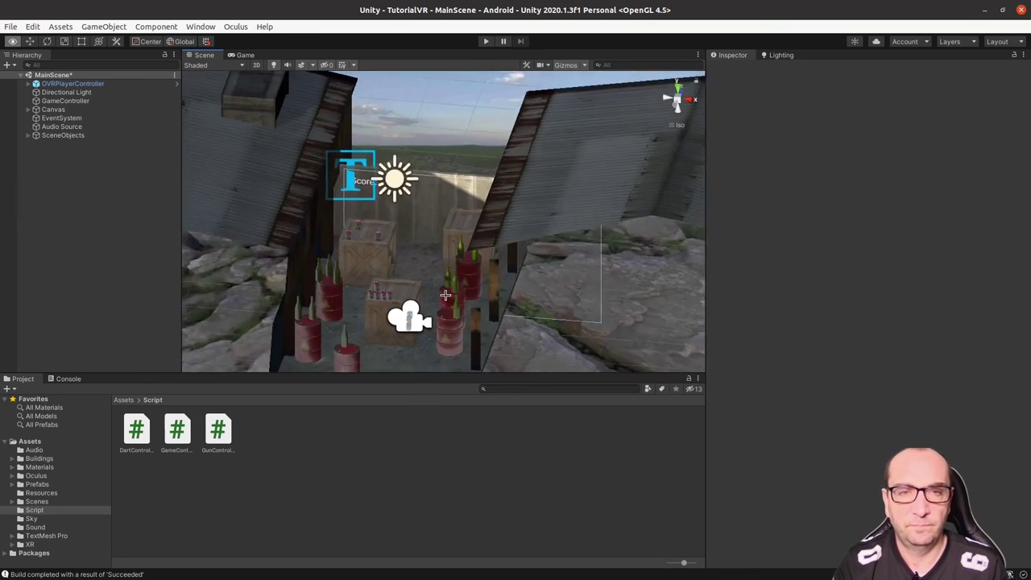
click(254, 179)
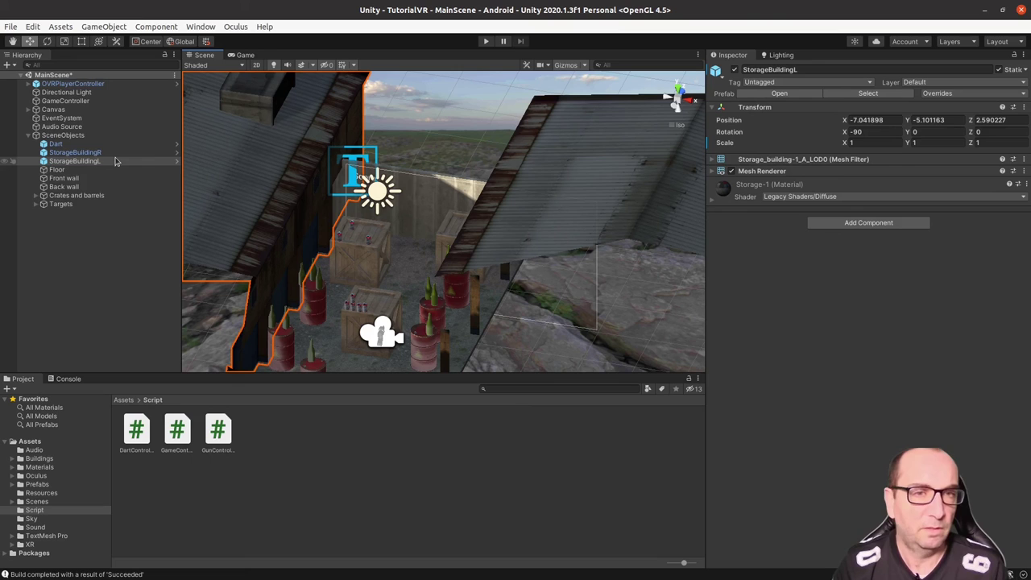
click(878, 222)
text(box)
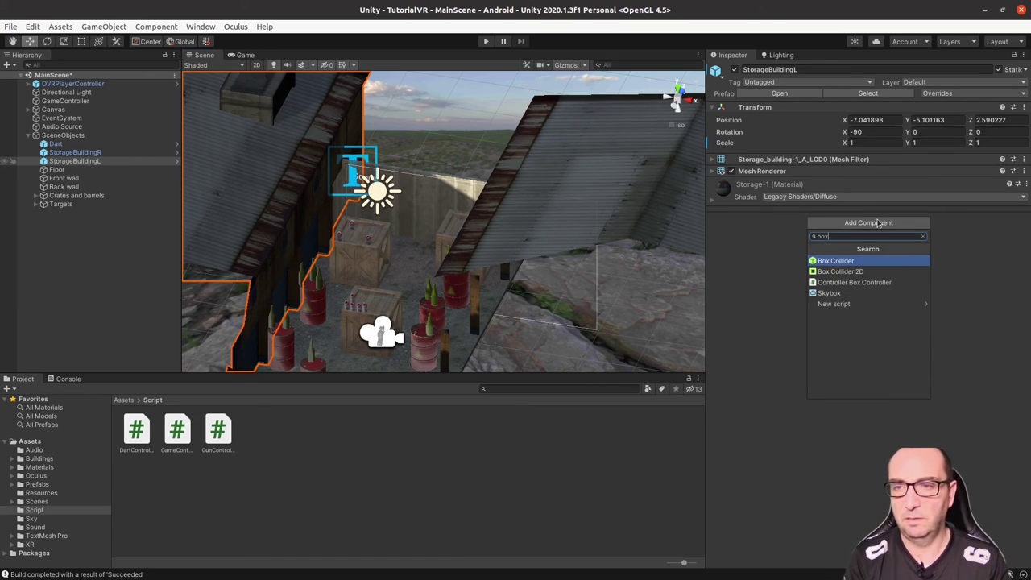
key(Return)
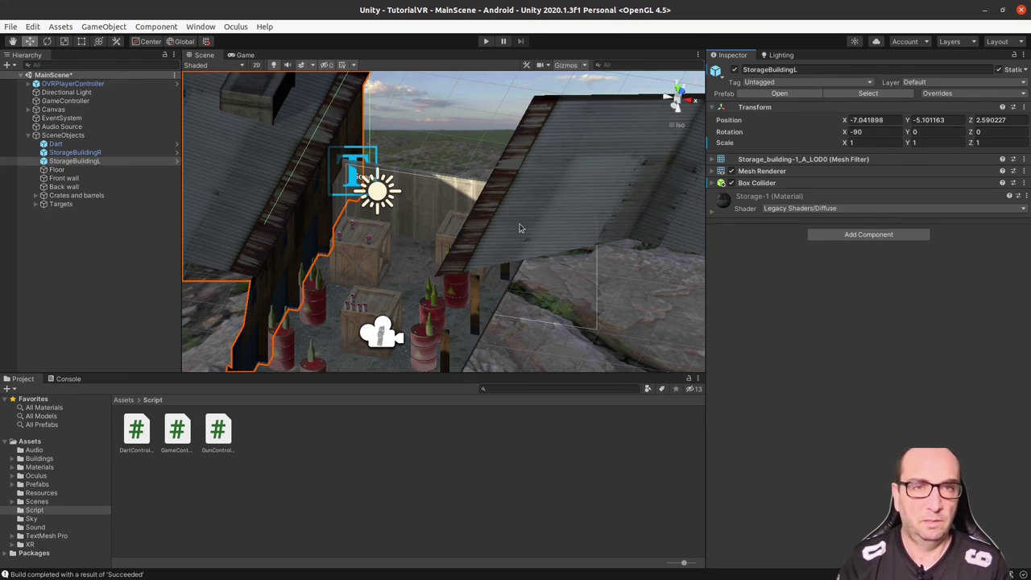
Add a Box Collider to StorageBuildingR
middle_drag(346, 222, 345, 193)
mouse_move(345, 194)
alt+mouse_down()
mouse_move(445, 250)
mouse_move(356, 171)
alt+mouse_up()
click(572, 150)
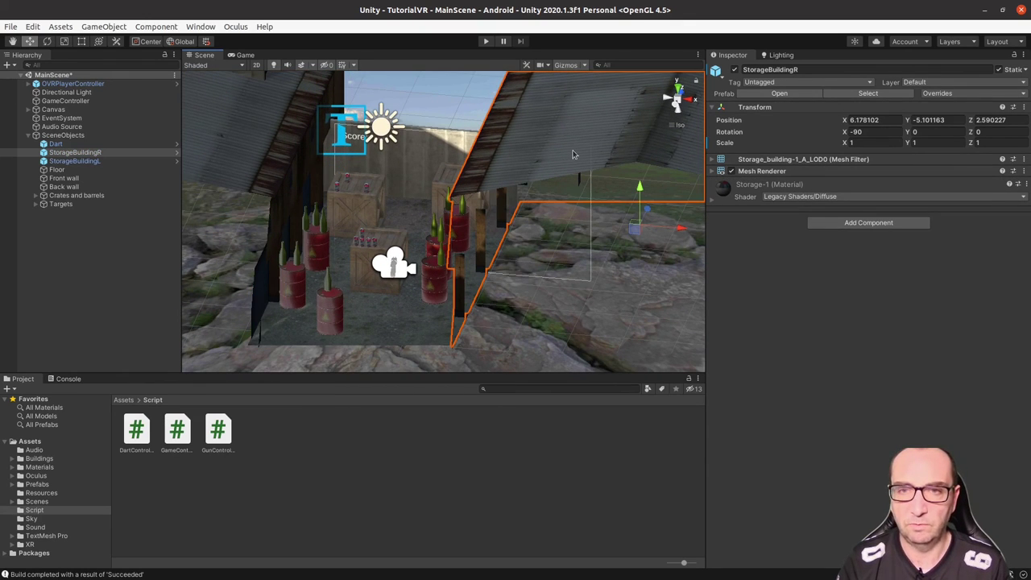
click(858, 225)
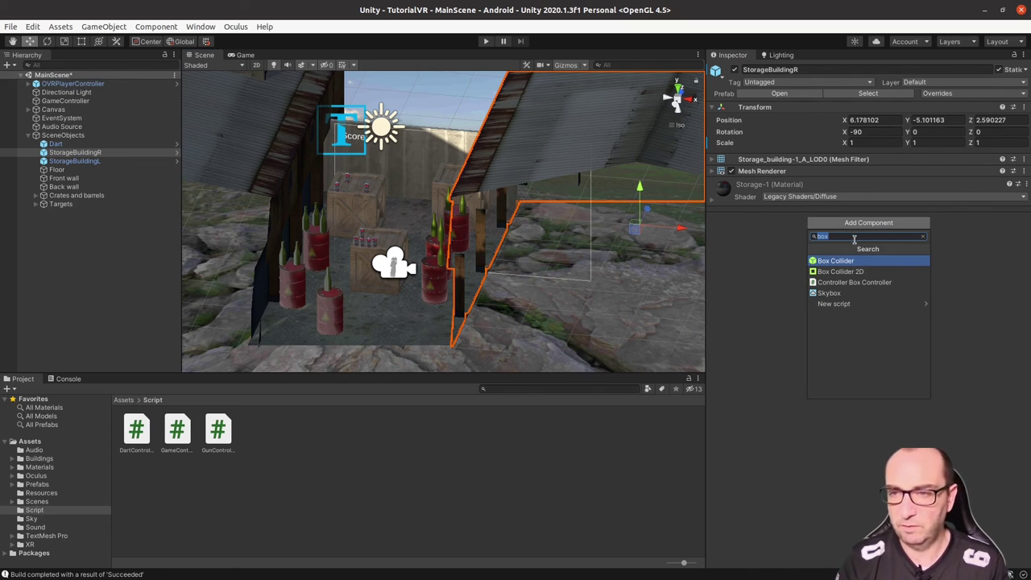
click(850, 262)
alt+drag(306, 214, 266, 170)
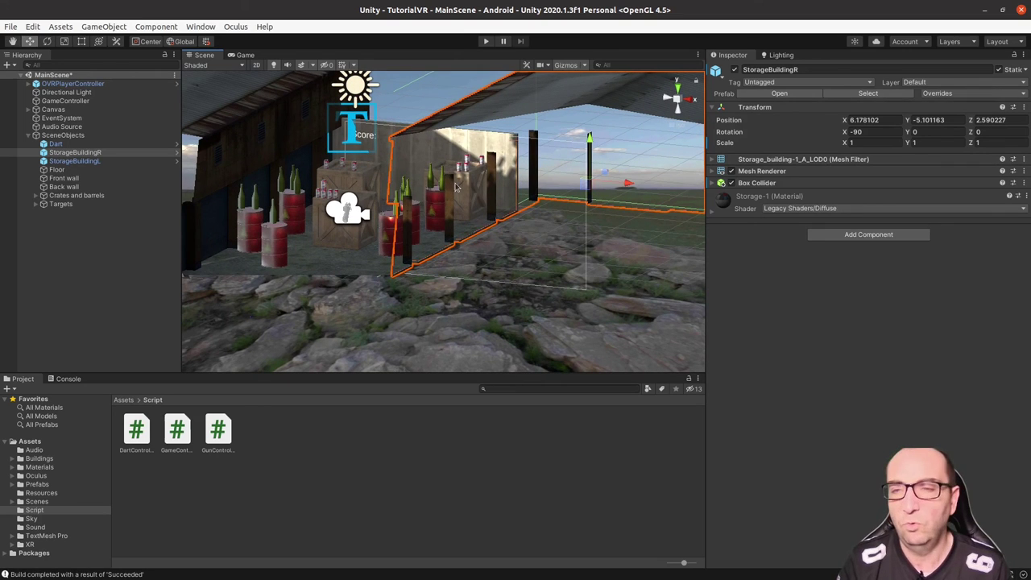
middle_drag(459, 181, 499, 193)
alt+drag(498, 194, 521, 219)
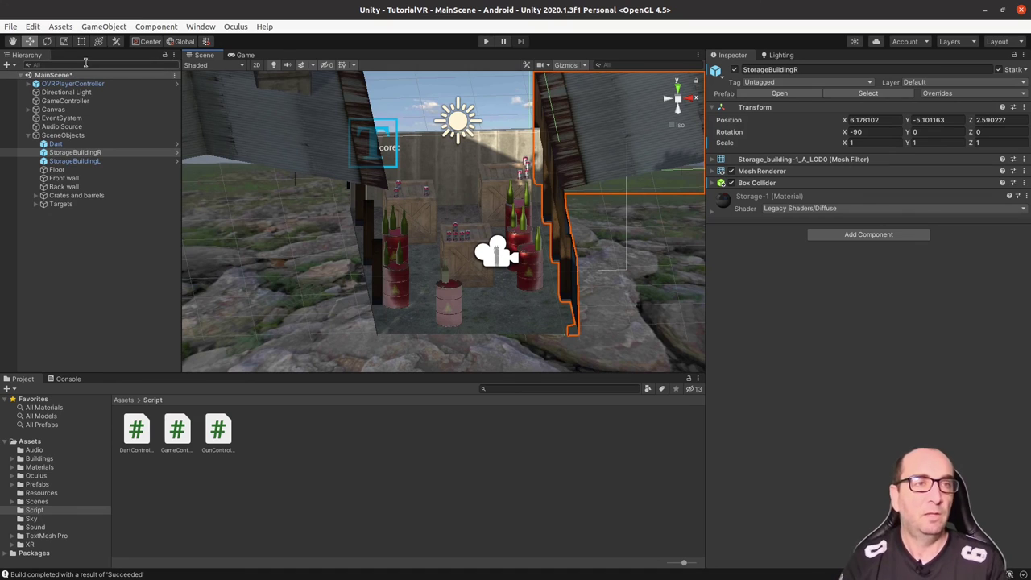
click(11, 28)
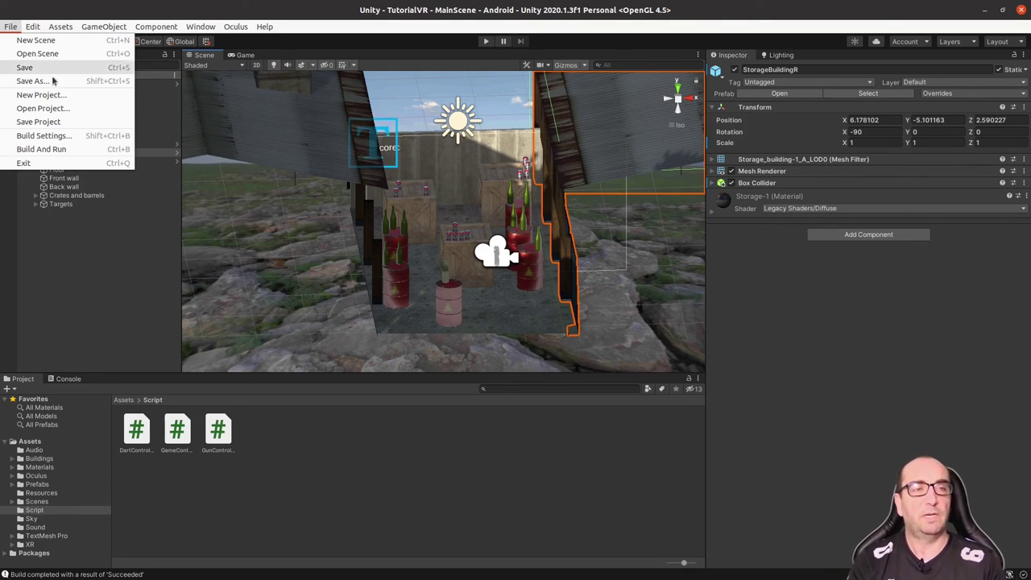
Start an Android build from Build Settings, cancel the APK save, and close Build Settings
click(72, 137)
click(756, 481)
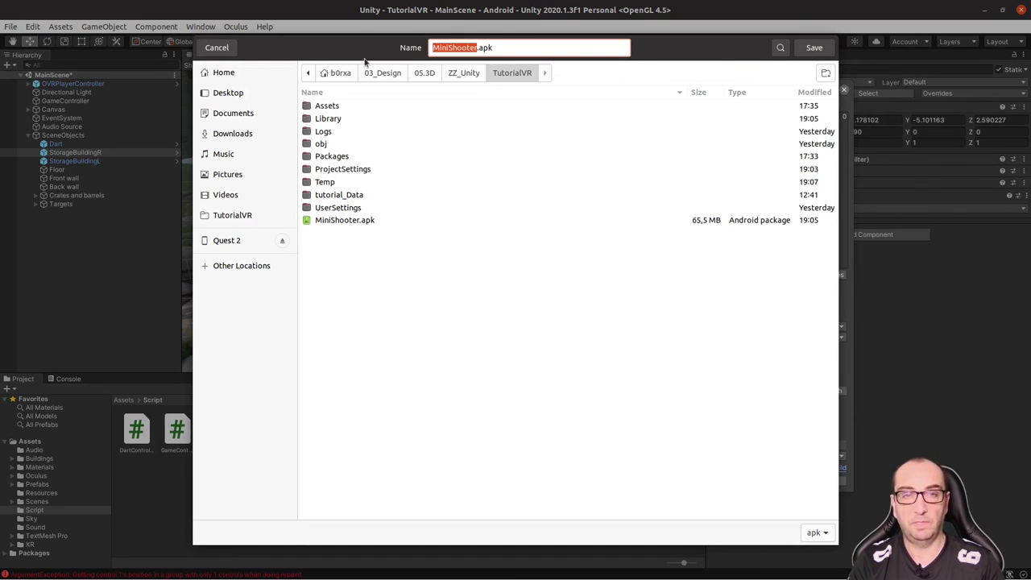
click(218, 50)
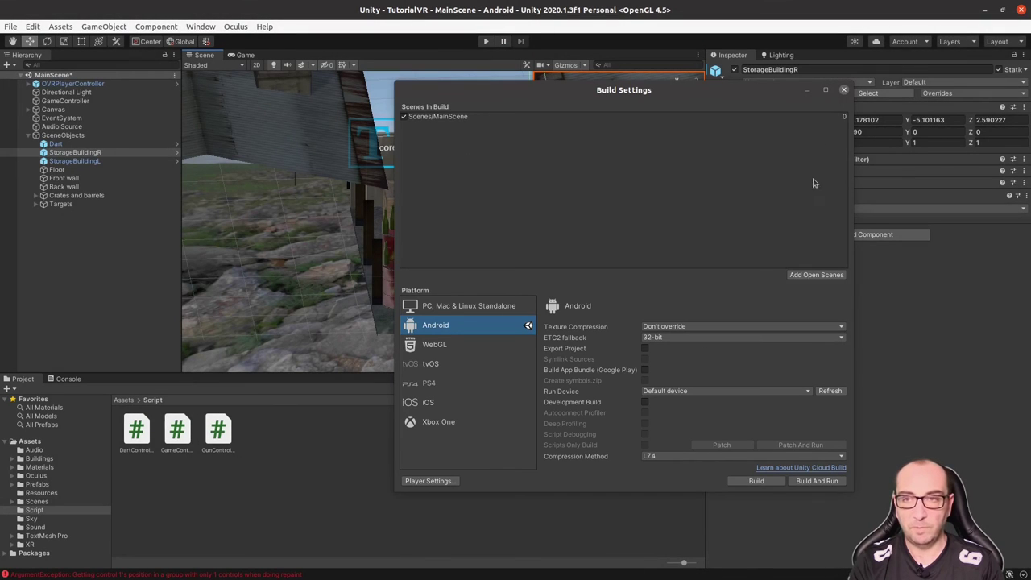
click(844, 89)
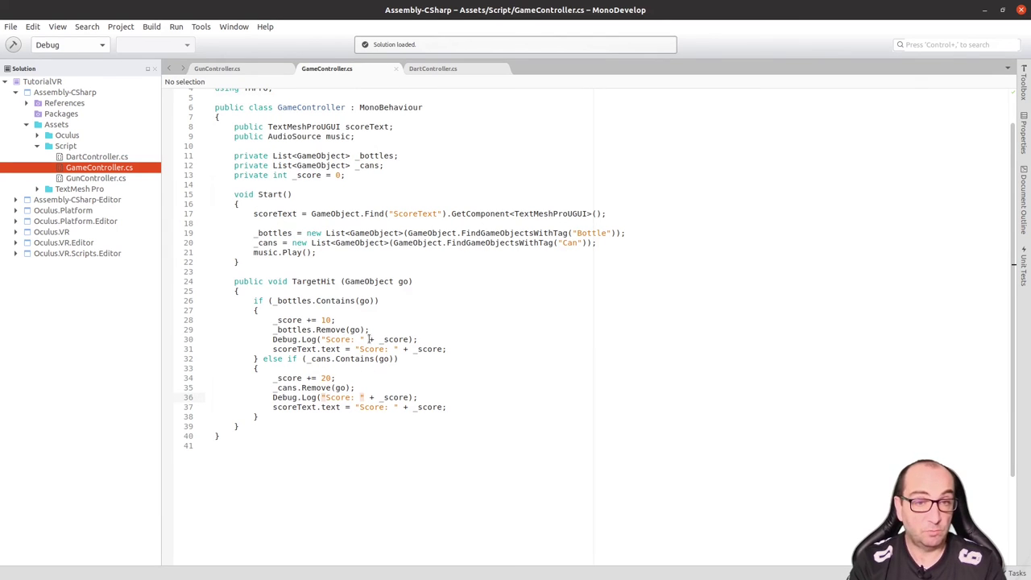
Prefix the Debug.Log messages on lines 30 and 36 with [KISA], save GameController.cs, and return to Unity
click(324, 339)
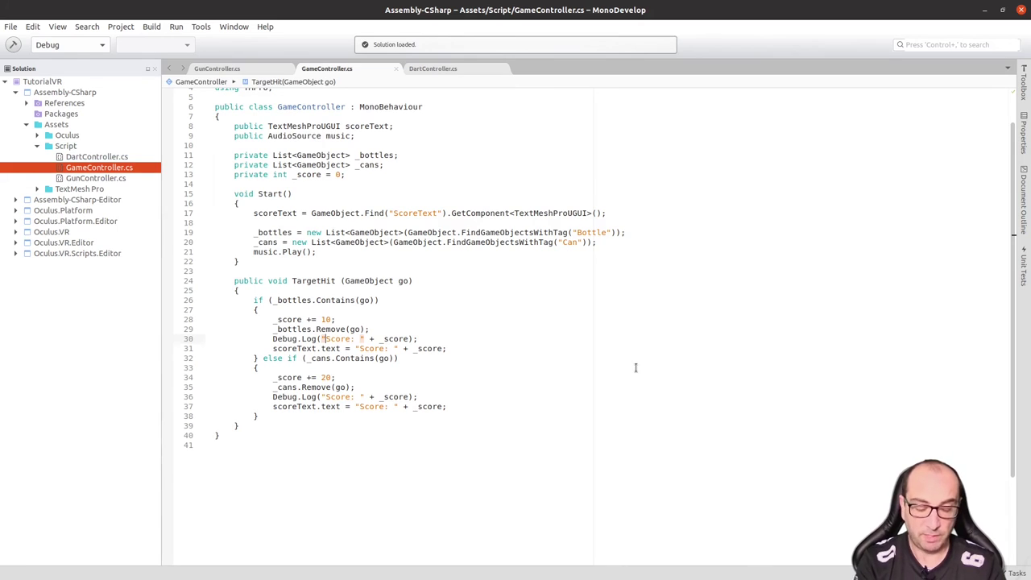
text([)
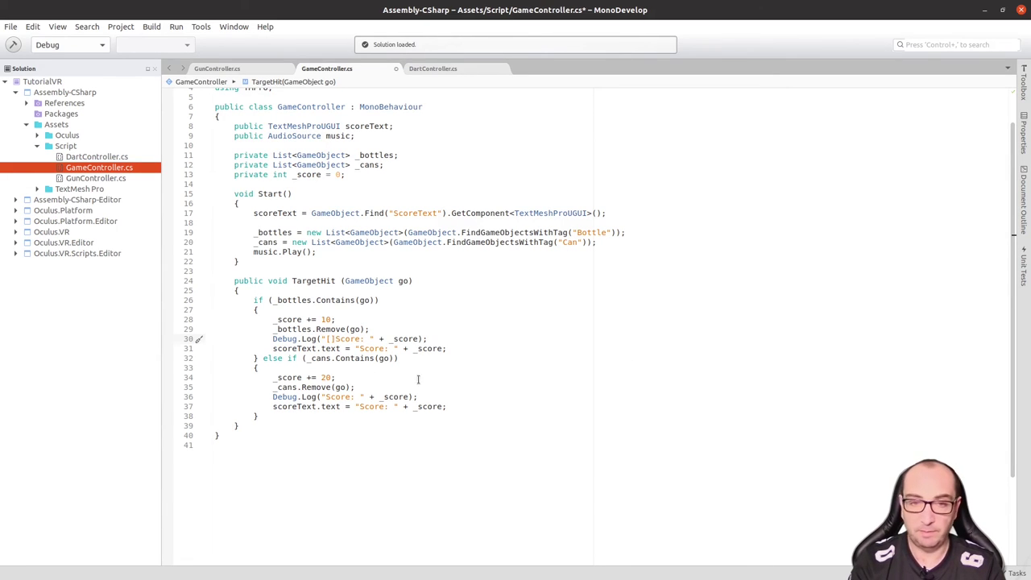
text(] )
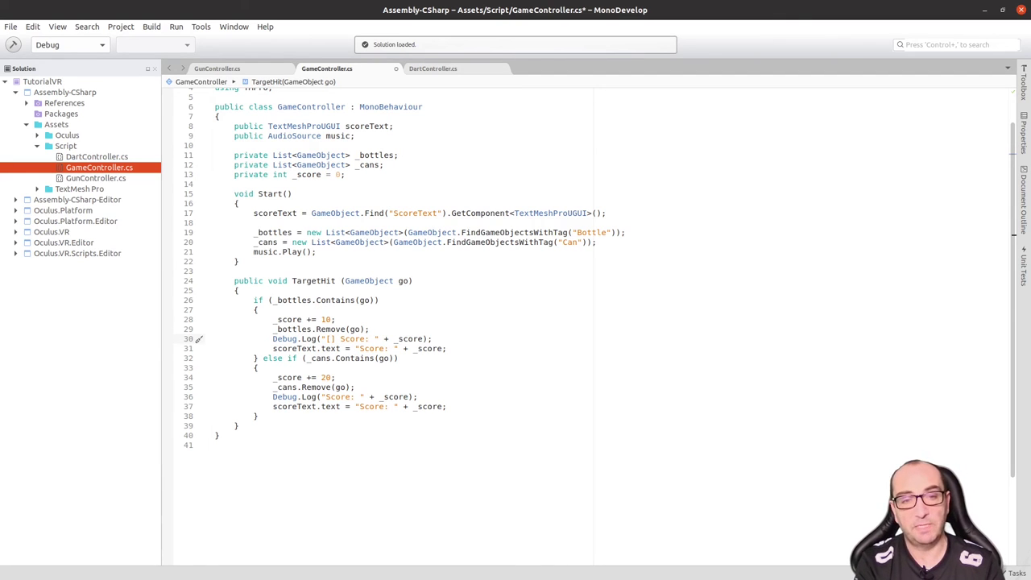
text(Mini)
key(BackSpace)
key(BackSpace)
key(BackSpace)
key(BackSpace)
text(KISA)
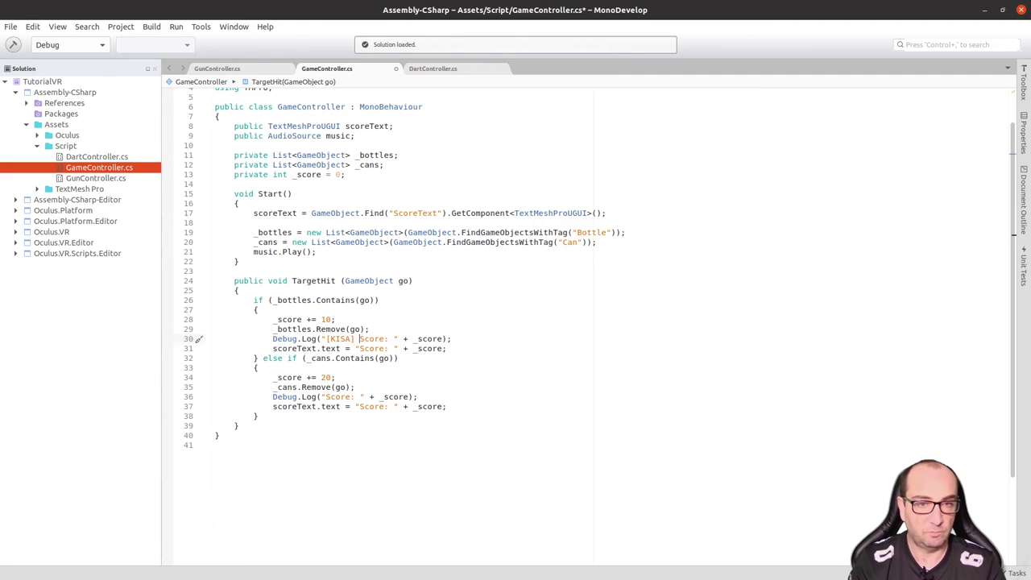
key(ctrl+shift+Left)
key(shift+Right)
key(shift+Right)
key(shift+Left)
key(ctrl+c)
key(Down)
key(Down)
key(Down)
key(Down)
key(ctrl+v)
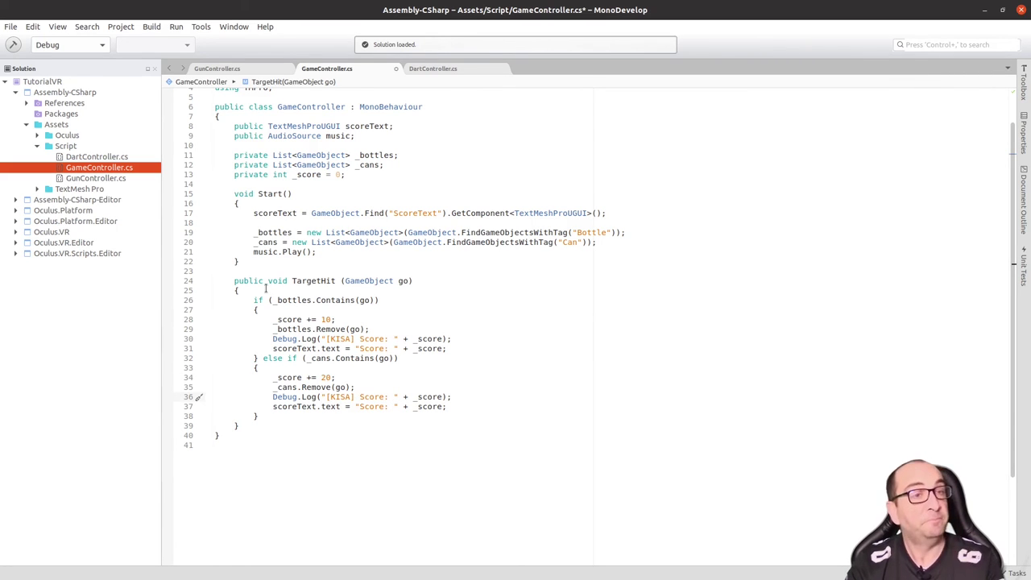
key(ctrl+s)
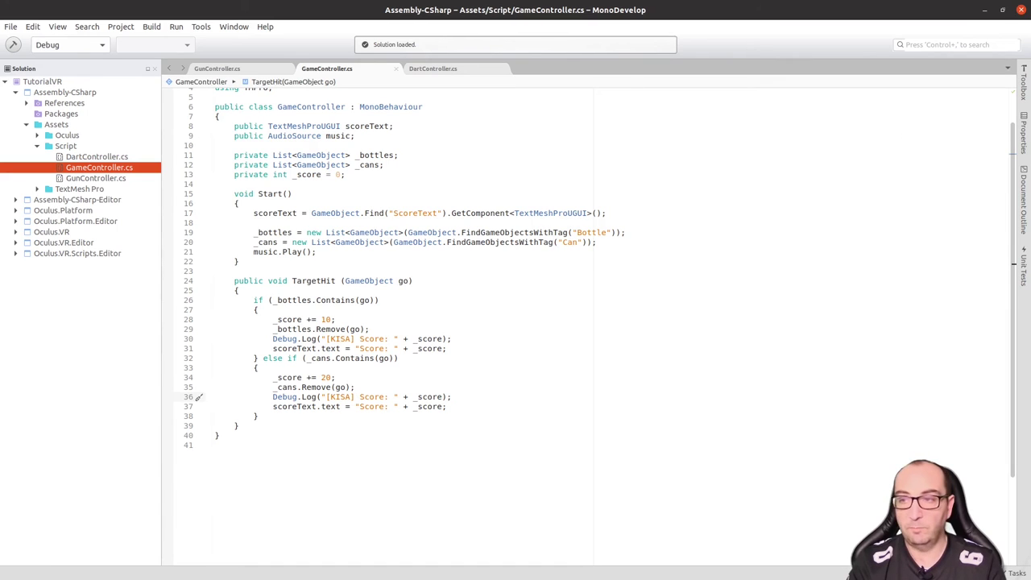
key(alt+Tab)
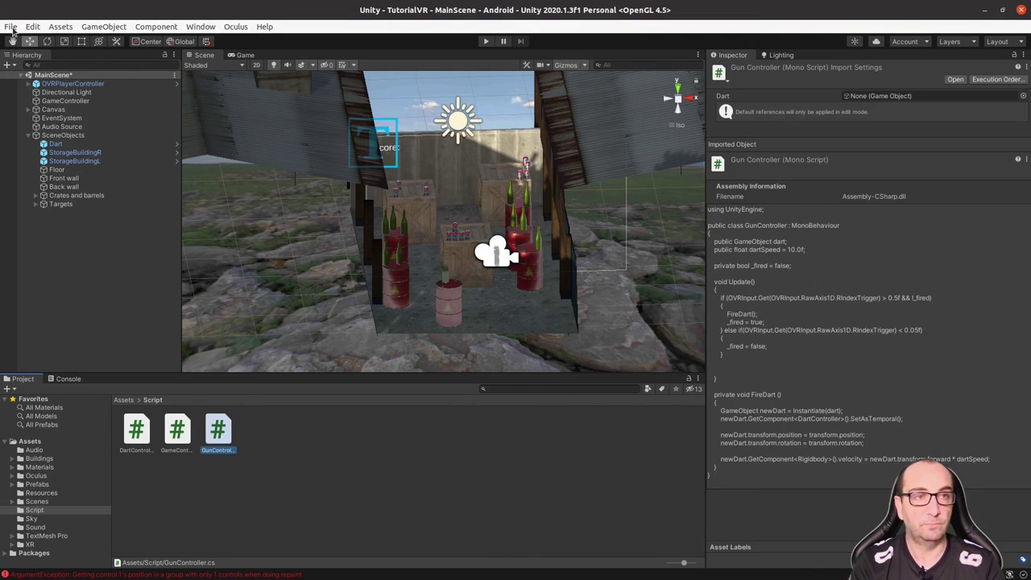
Build and run the Android APK again, then bring a terminal window over the editor
click(12, 29)
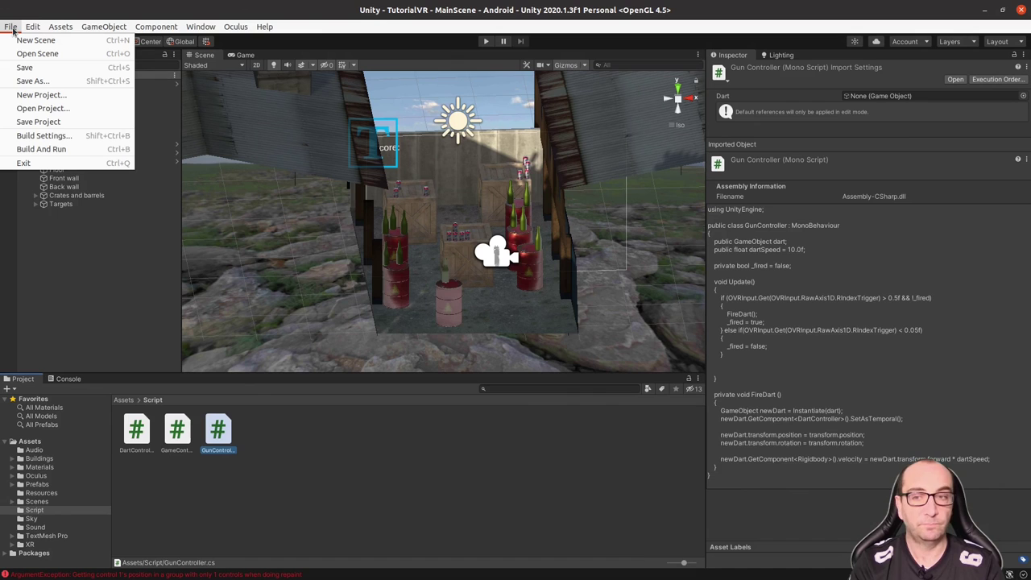
click(70, 149)
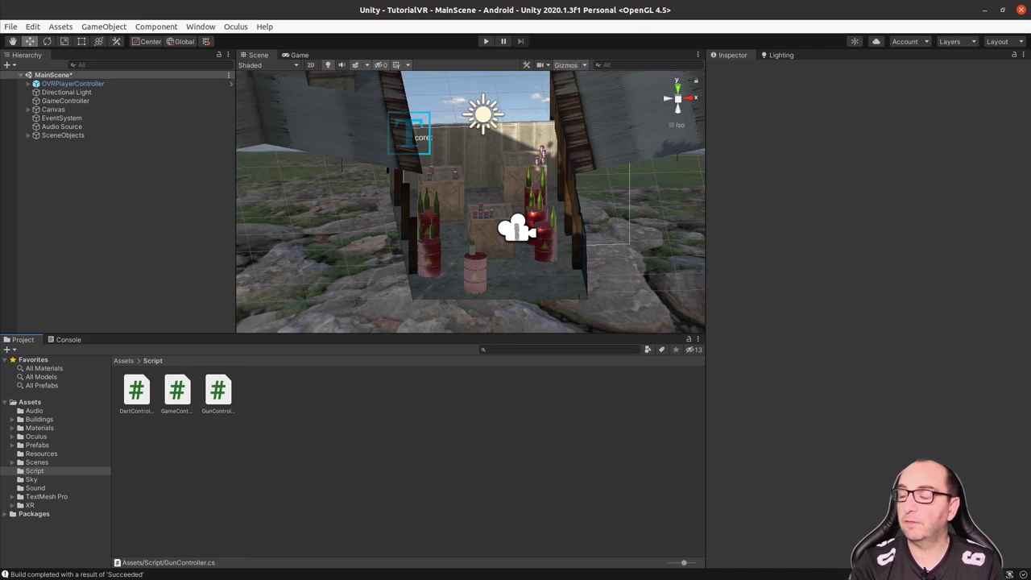
drag(1030, 208, 555, 140)
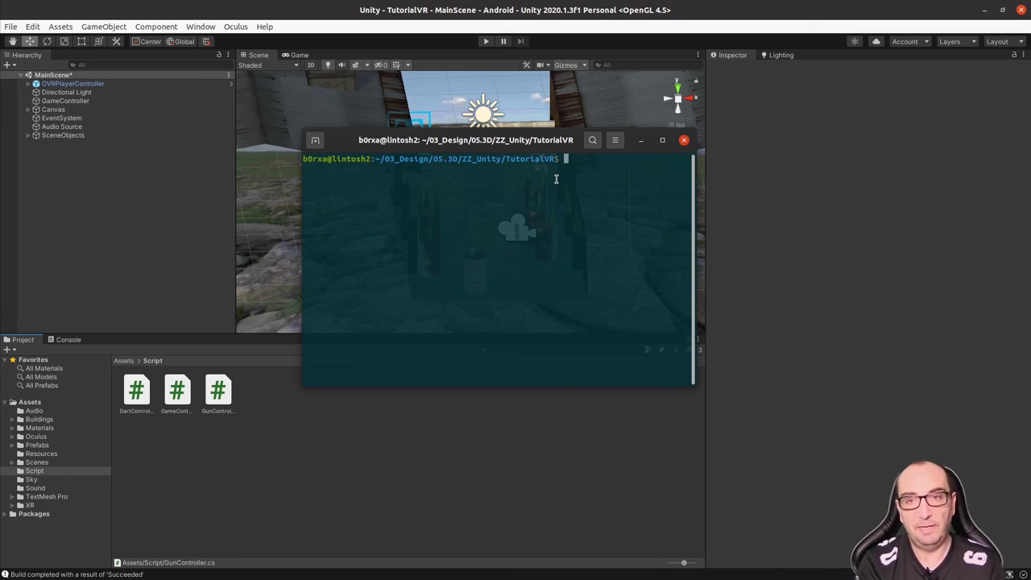
Install the app with 'adb -d install MiniShooter.apk', then move the terminal out of the way
text(ad)
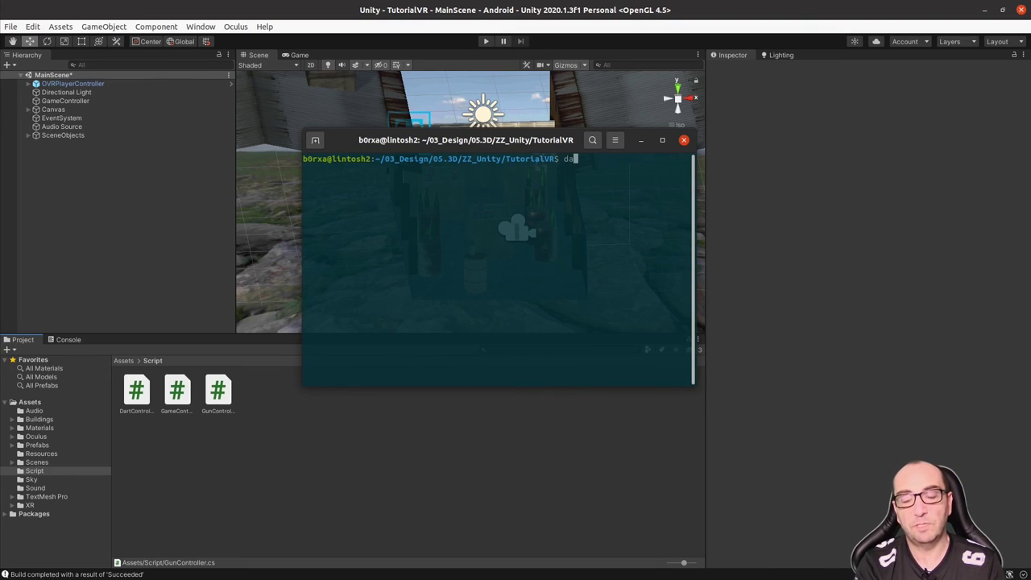
text(b -d )
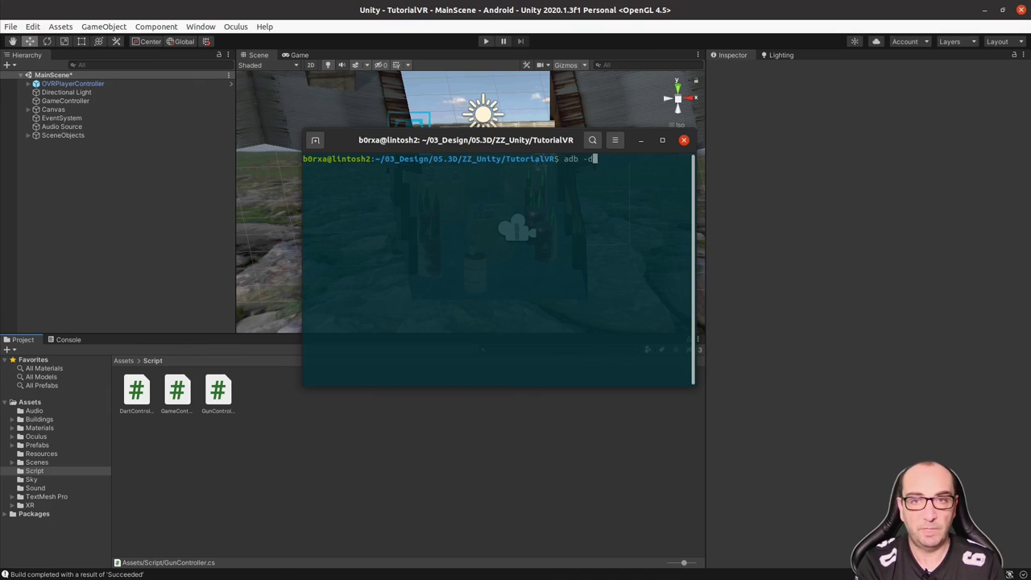
text(install )
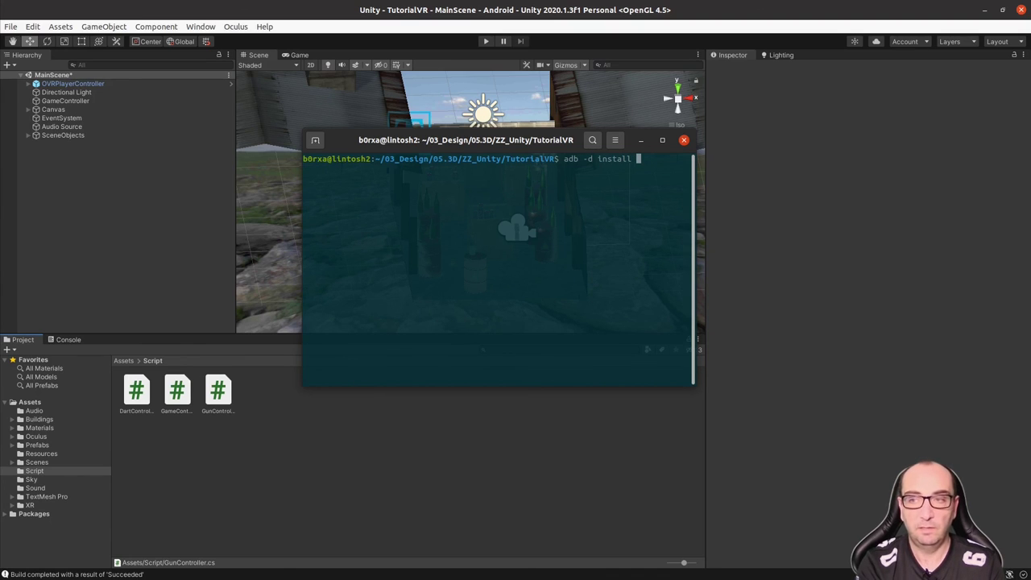
text(MiniShooter.apk)
key(Return)
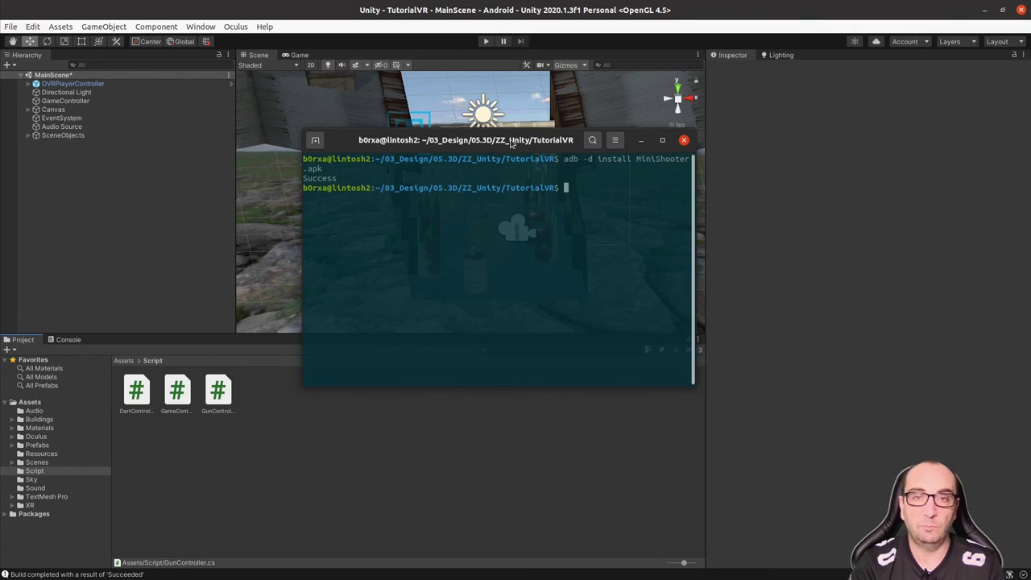
mouse_move(511, 142)
mouse_down()
mouse_move(689, 166)
mouse_move(532, 166)
mouse_up()
key(alt+Tab)
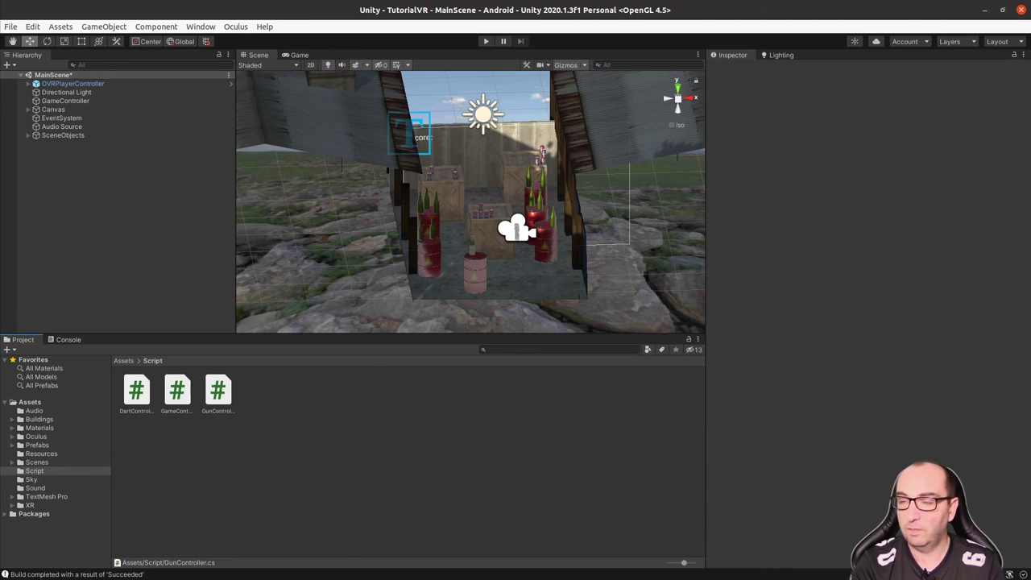
Open Edit > Preferences External Tools and widen the window to read the full Android SDK paths
click(10, 27)
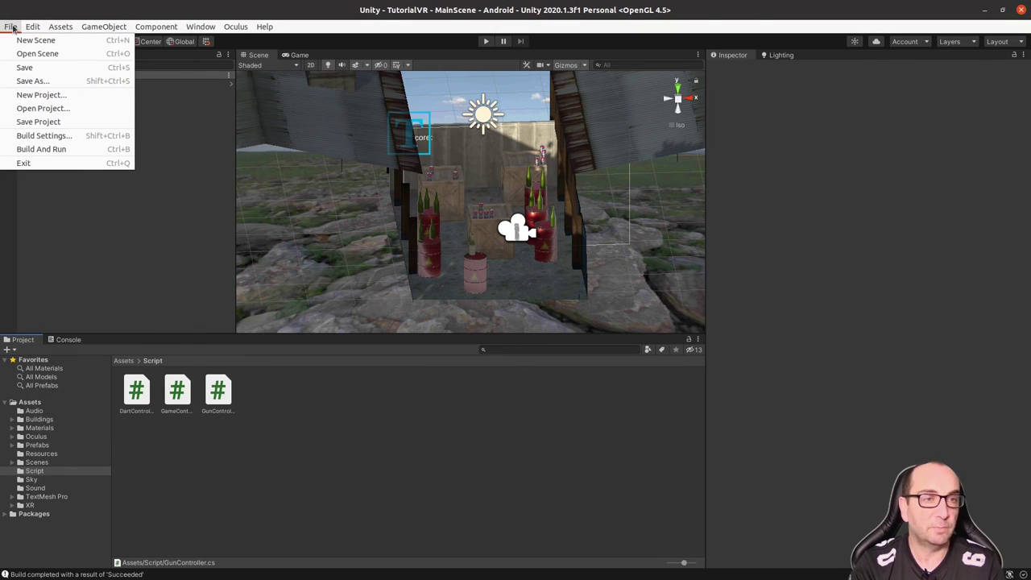
click(13, 28)
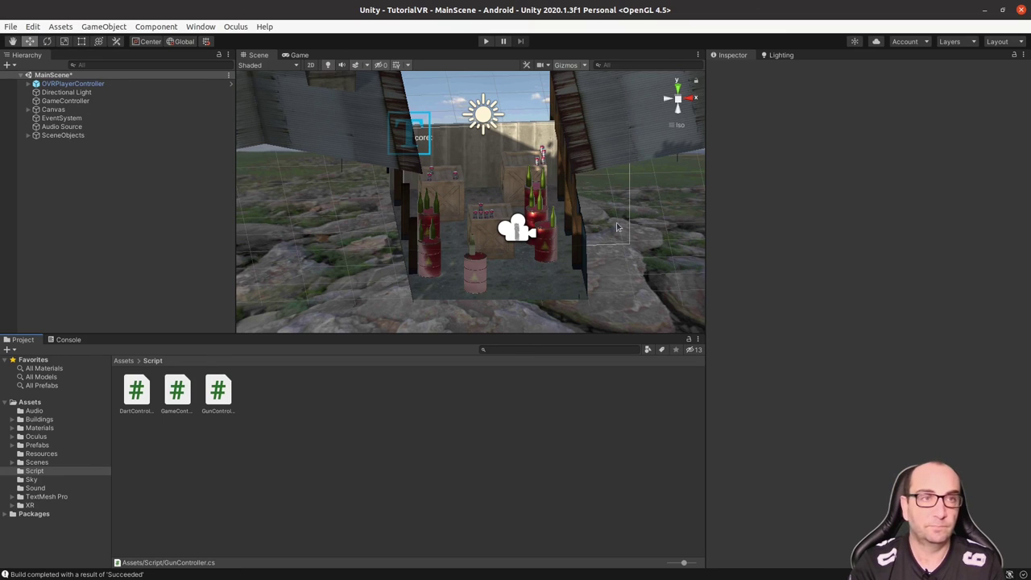
click(32, 26)
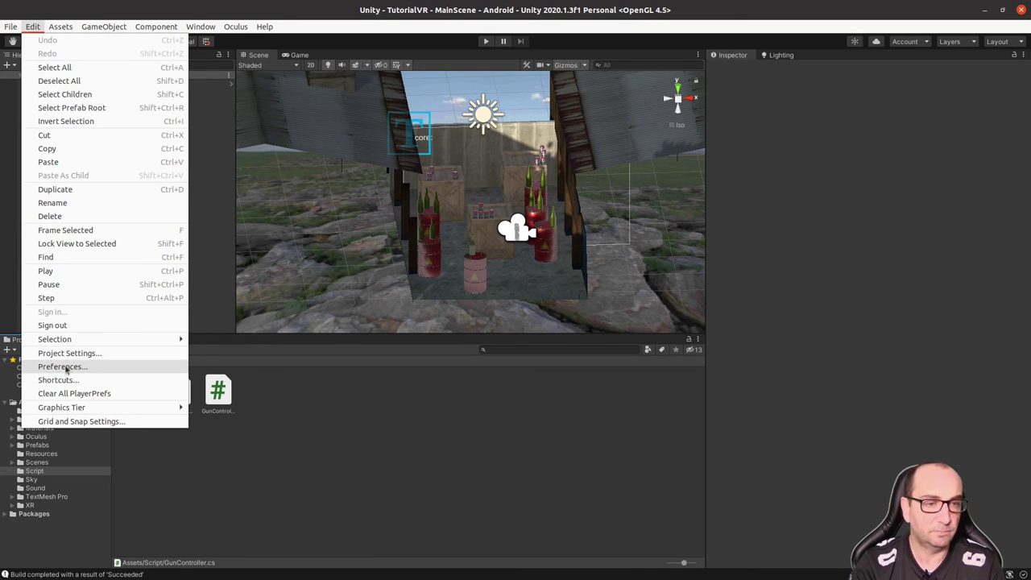
click(63, 366)
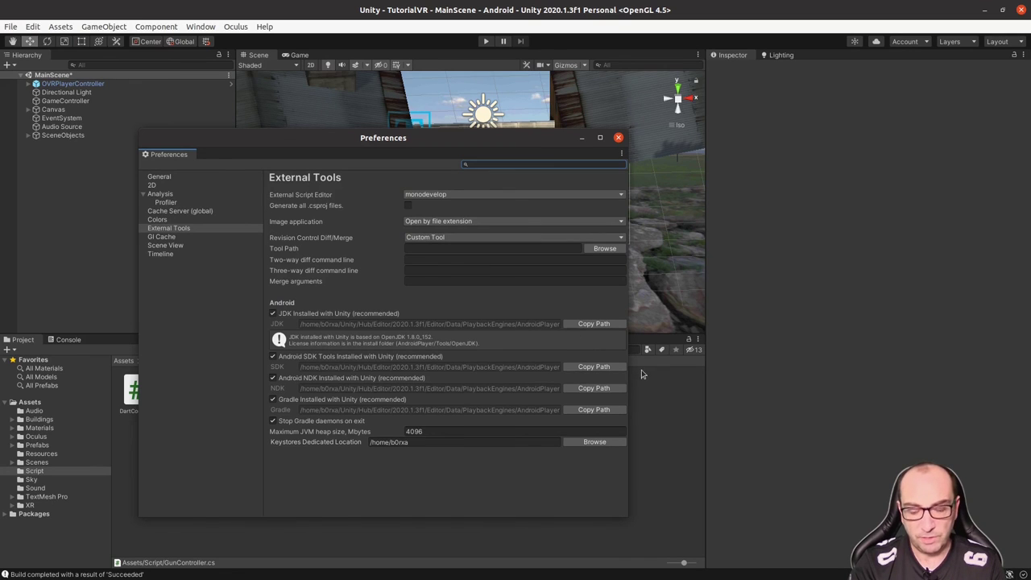
drag(624, 353, 790, 353)
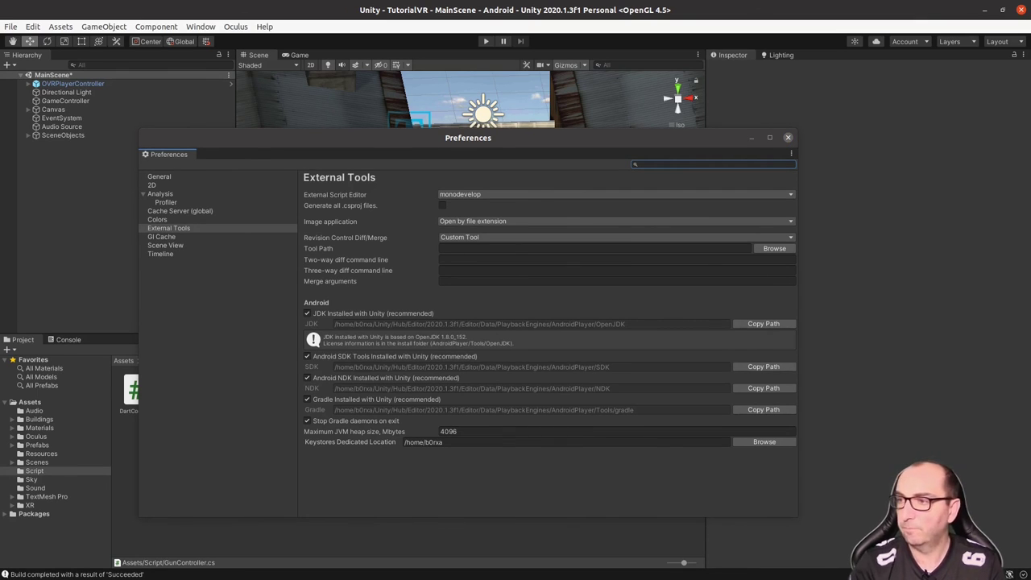
key(alt+Tab)
Maximise the terminal and list the Android SDK folder's contents with ll
drag(781, 173, 574, 136)
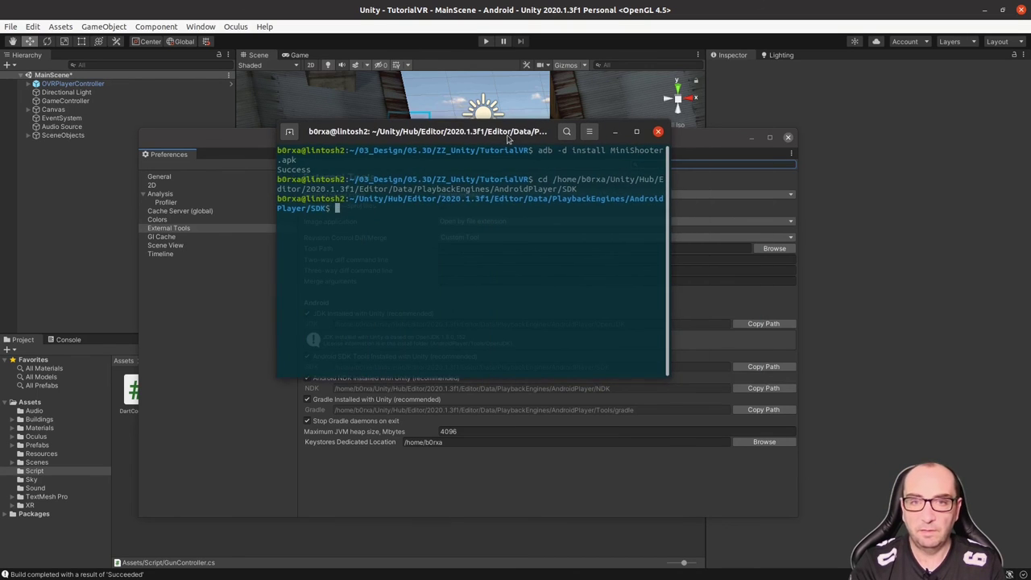
click(635, 133)
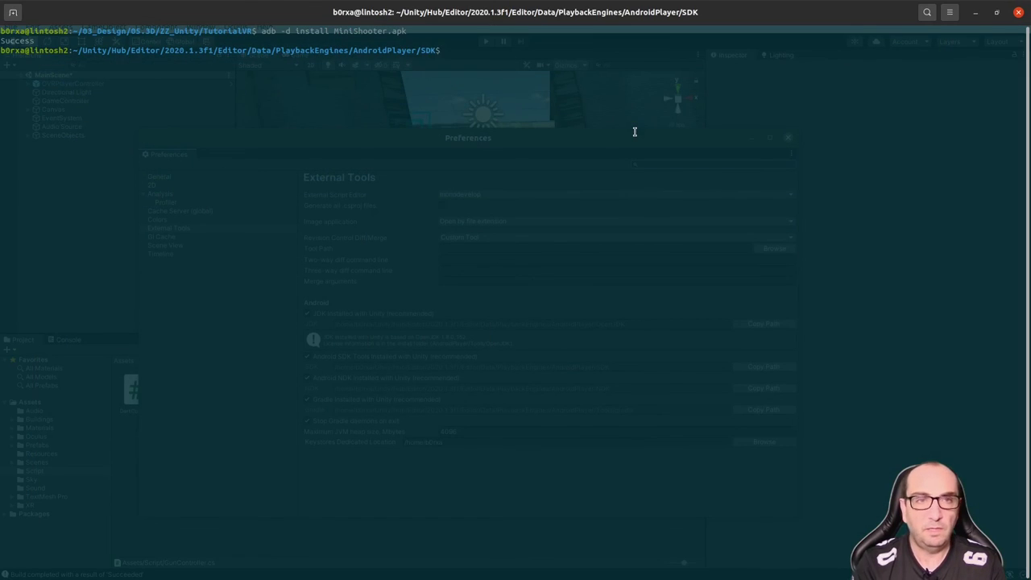
text(ll)
key(Return)
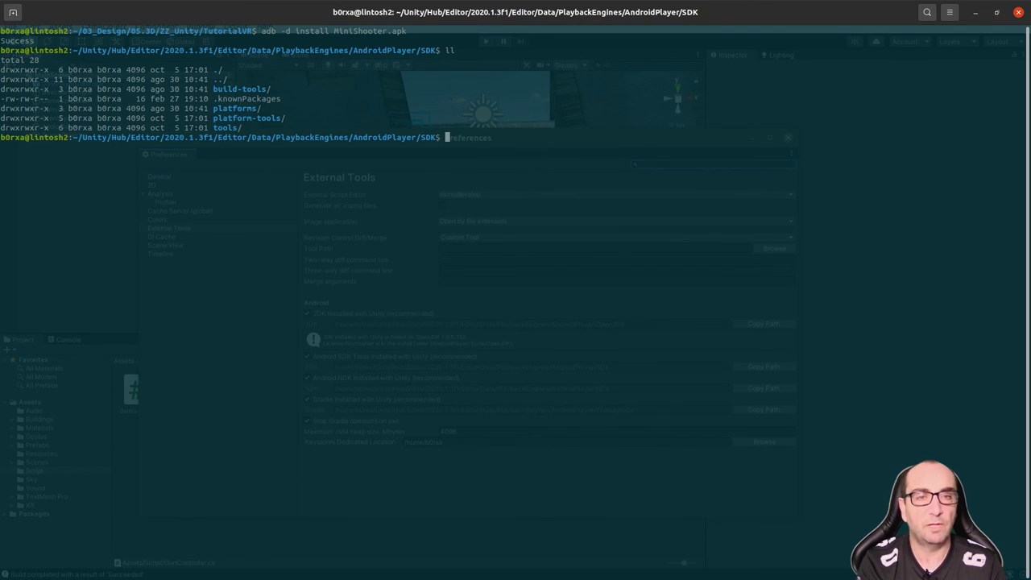
Enter the platform-tools folder and list its contents
text(cd )
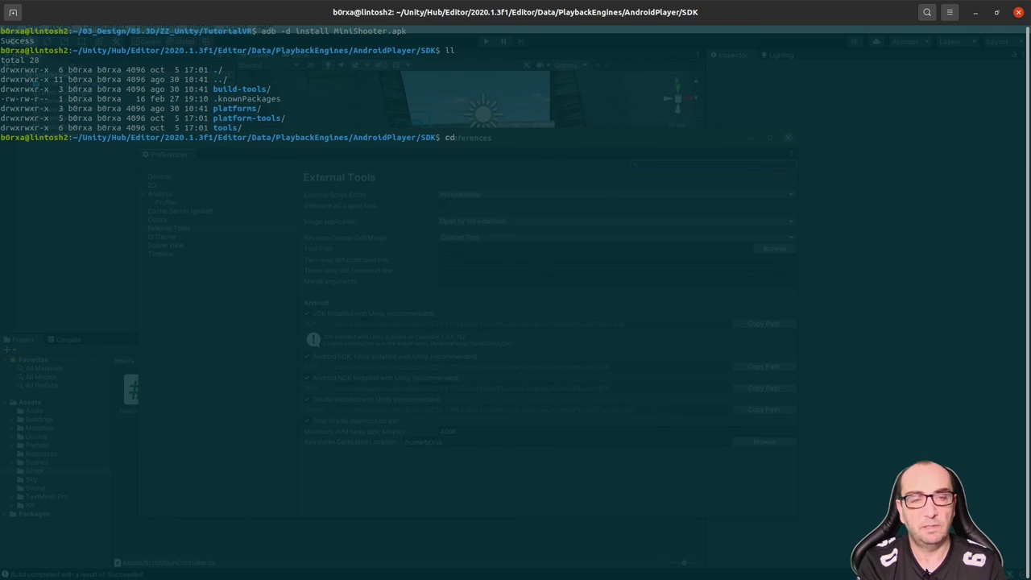
text(pla)
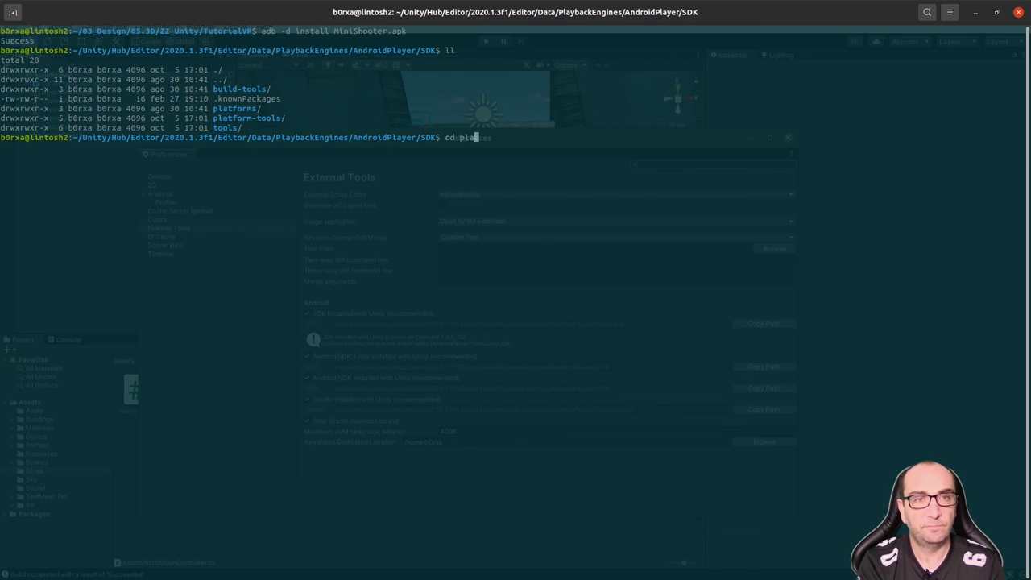
key(Tab)
text(-)
key(Tab)
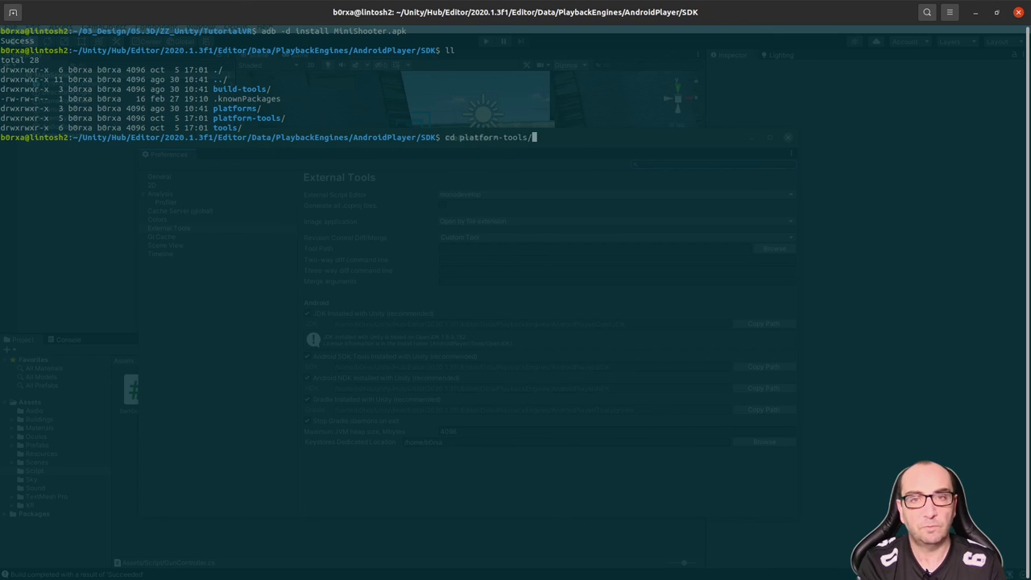
key(Return)
text(ll)
key(Return)
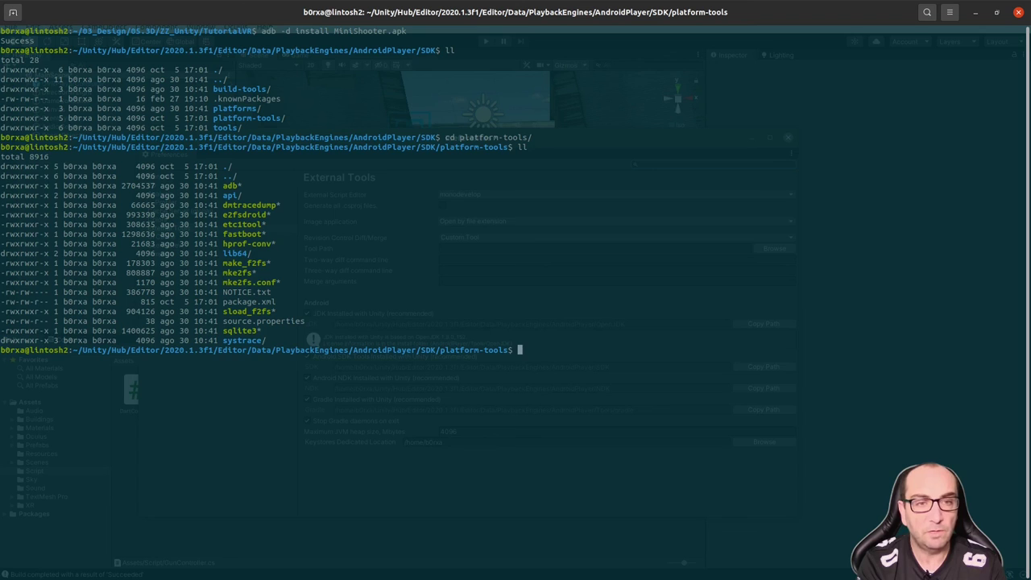
Go back up to the SDK folder and list it again
text(cd ..)
key(Return)
text(ll)
key(Return)
Enter tools and then tools/bin, listing each folder's contents
text(cd )
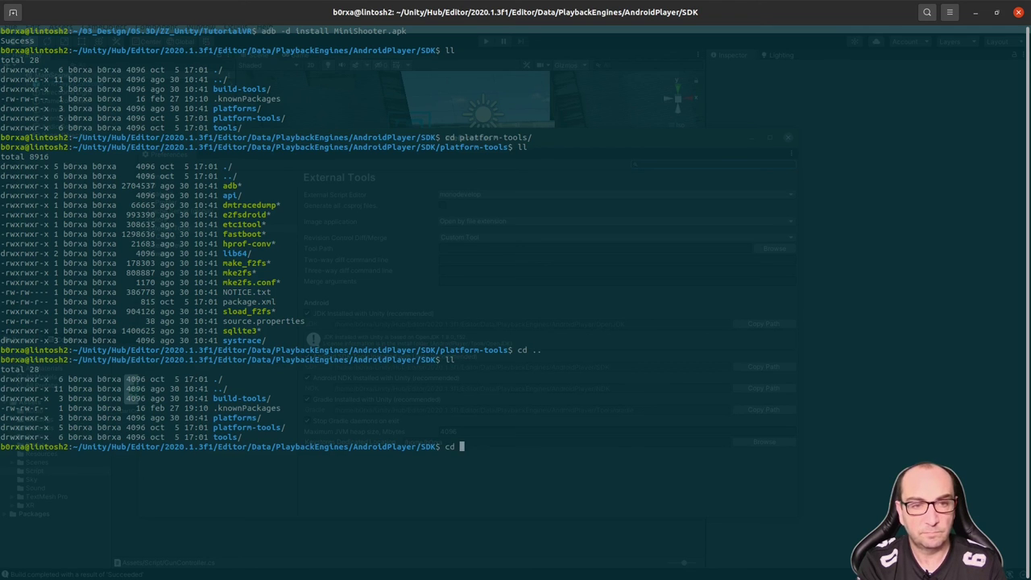
text(tools/)
key(Return)
text(ll)
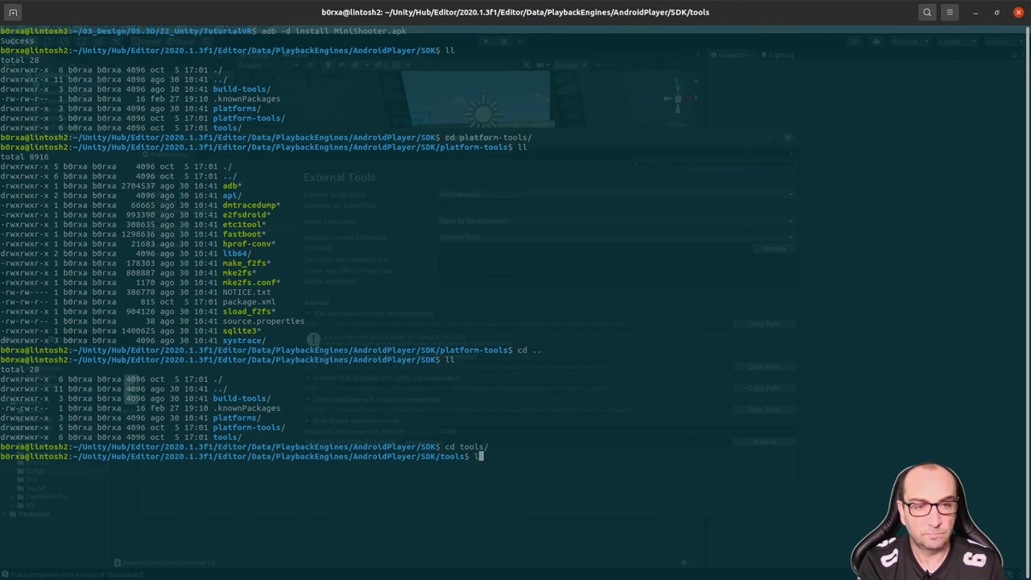
key(Return)
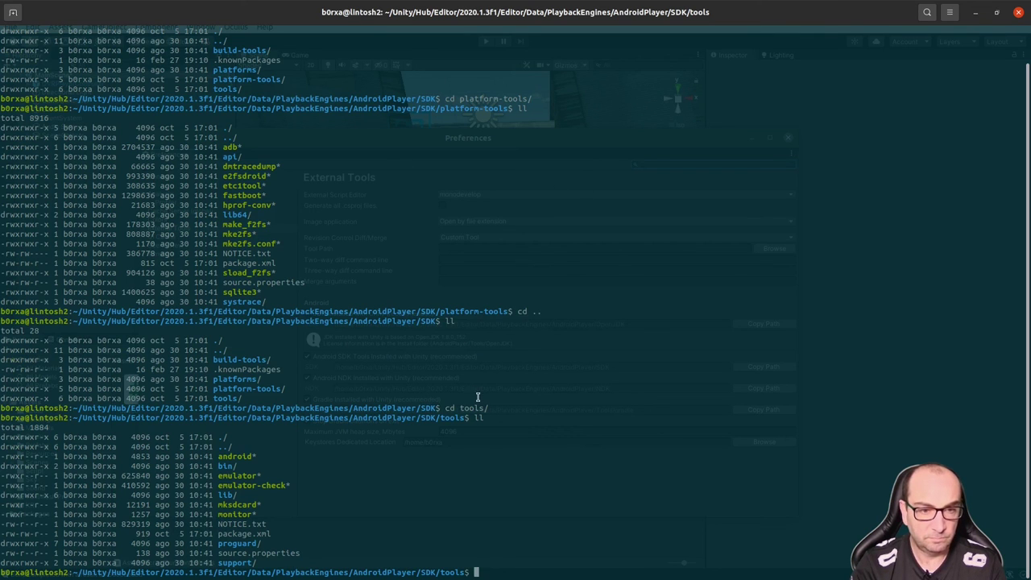
text(cd bin/)
key(Return)
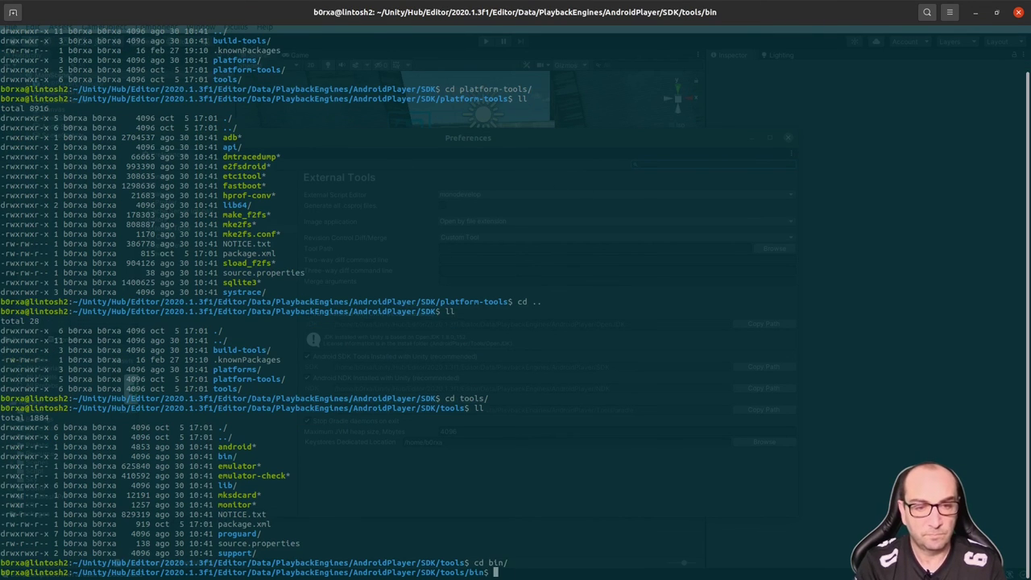
text(ll)
key(Return)
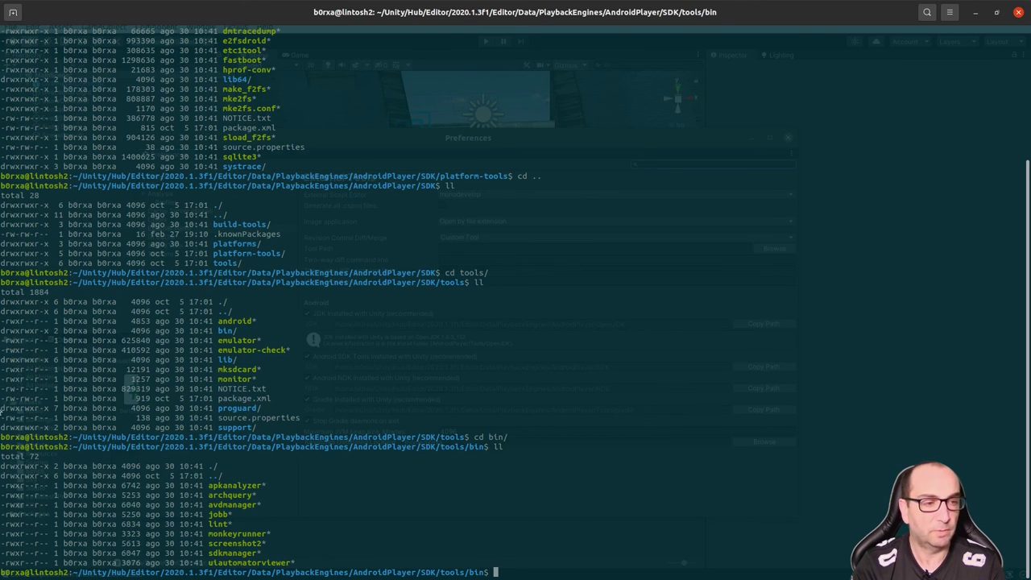
text(adb)
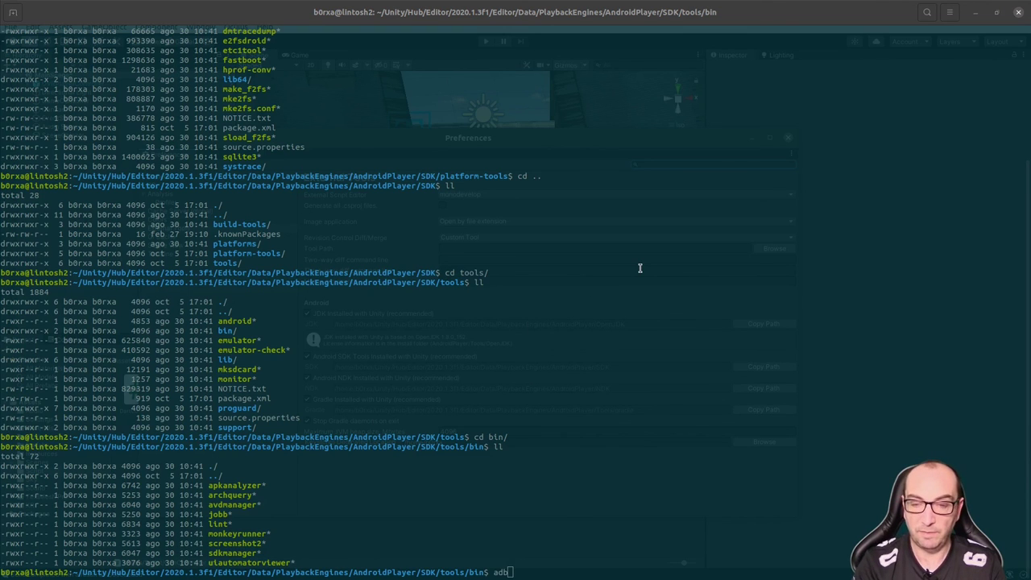
key(BackSpace)
key(BackSpace)
key(BackSpace)
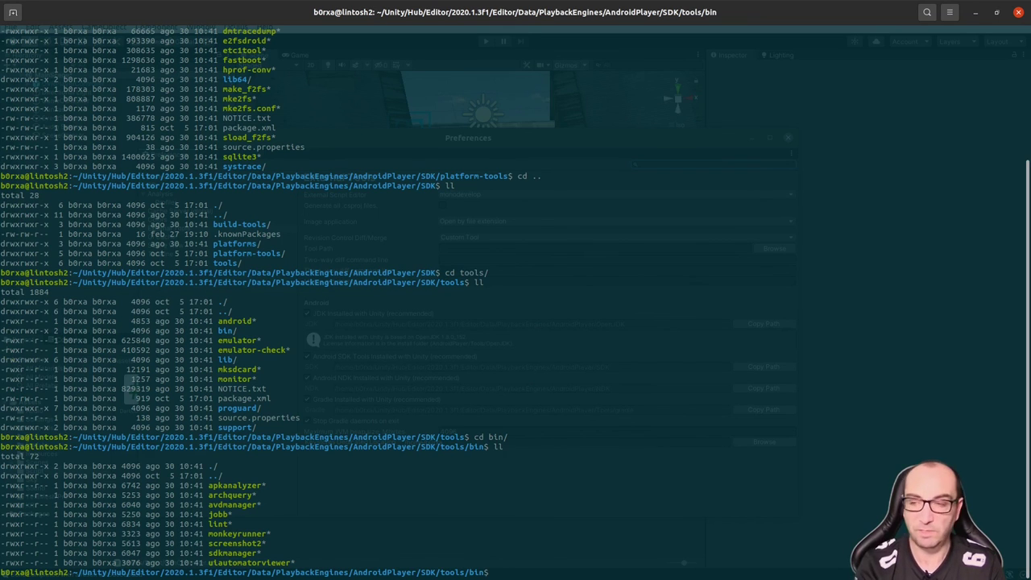
text(cd .)
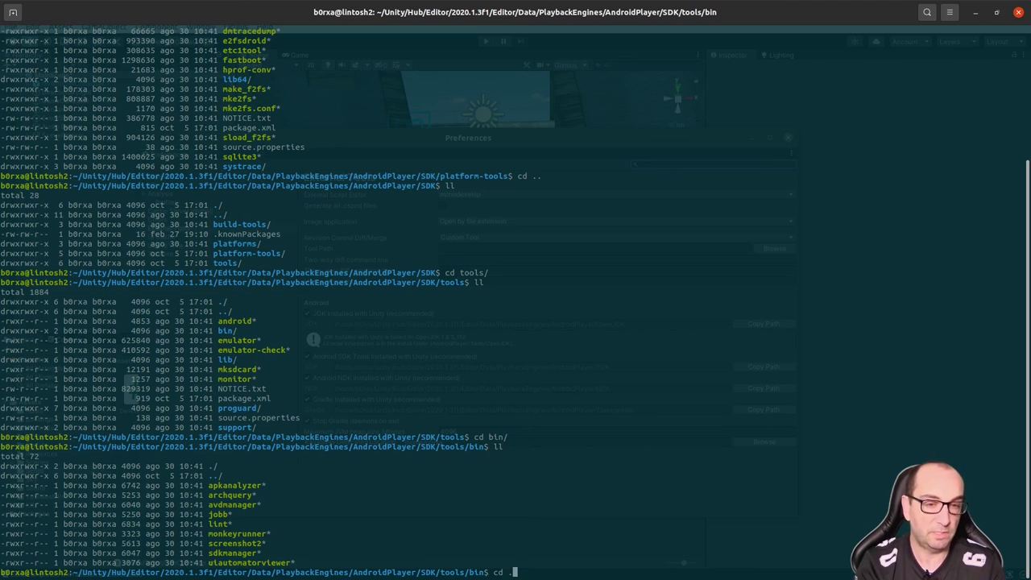
Go up two levels to the SDK folder and list its contents
key(Return)
text(cd ..)
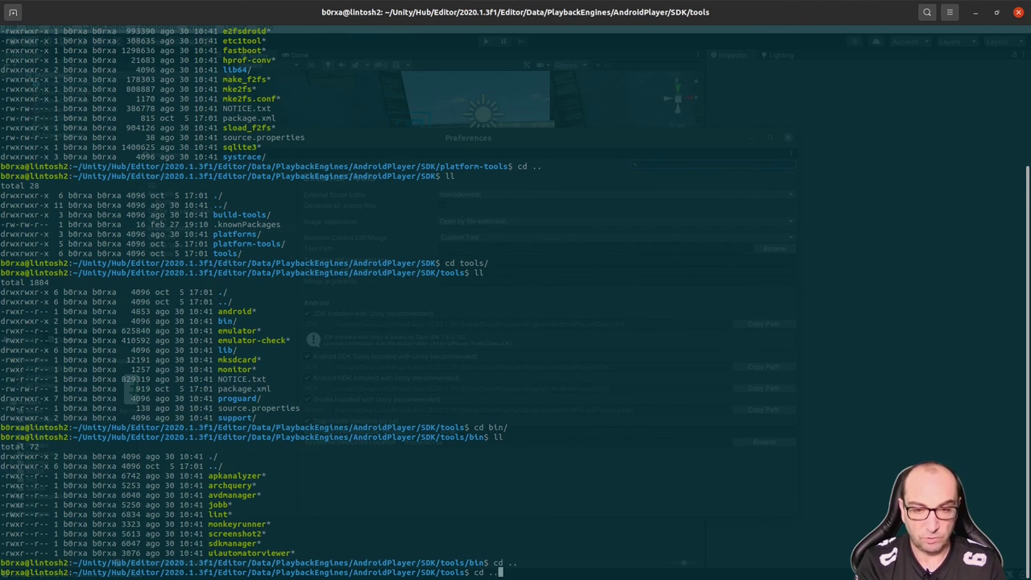
key(Return)
text(ll)
key(Return)
Enter platform-tools, list its contents showing adb, and clear the screen
text(cd pla)
key(Tab)
key(Tab)
key(Return)
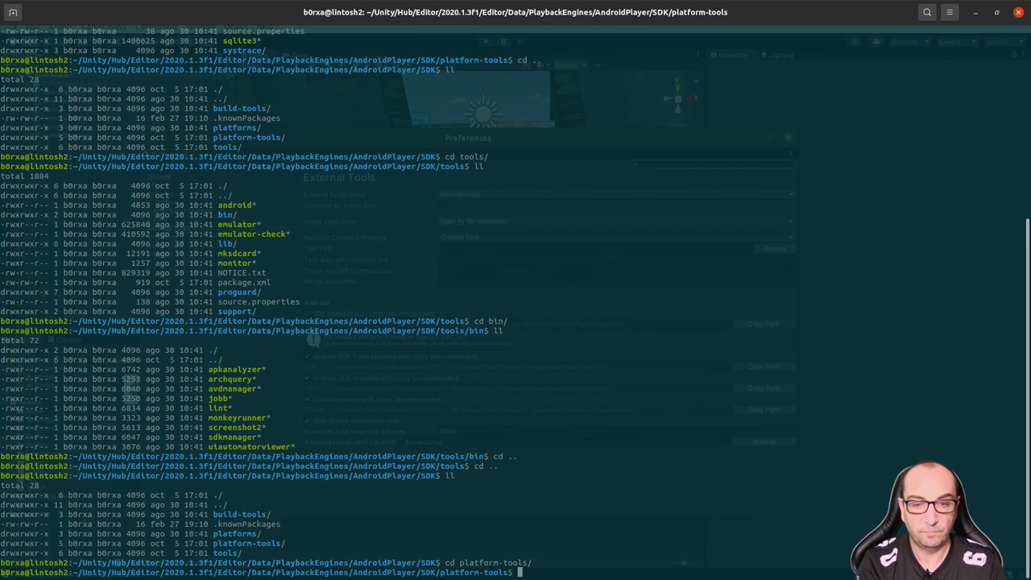
text(ll)
key(Return)
text(clear)
key(Return)
text(adb -d logc)
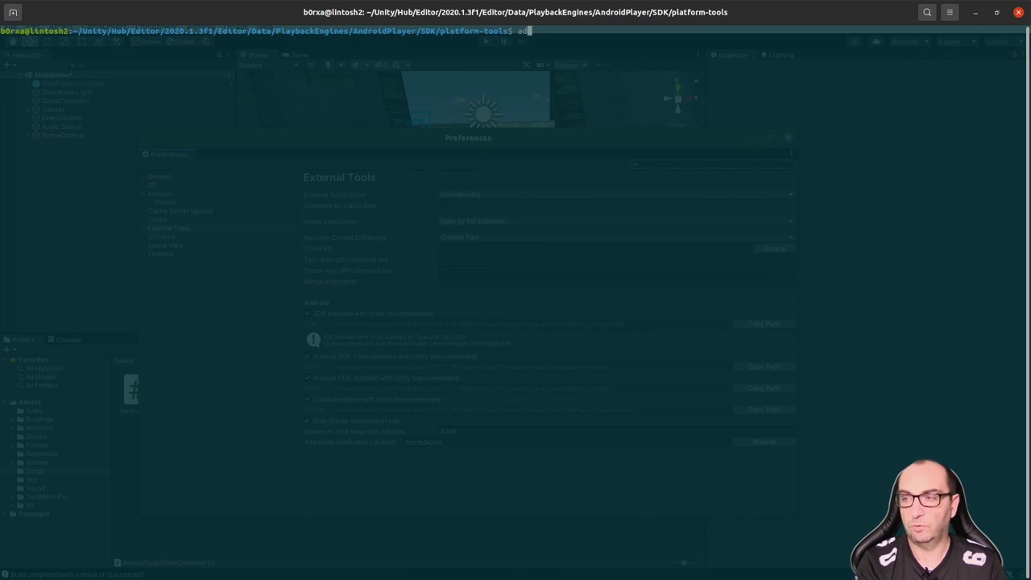
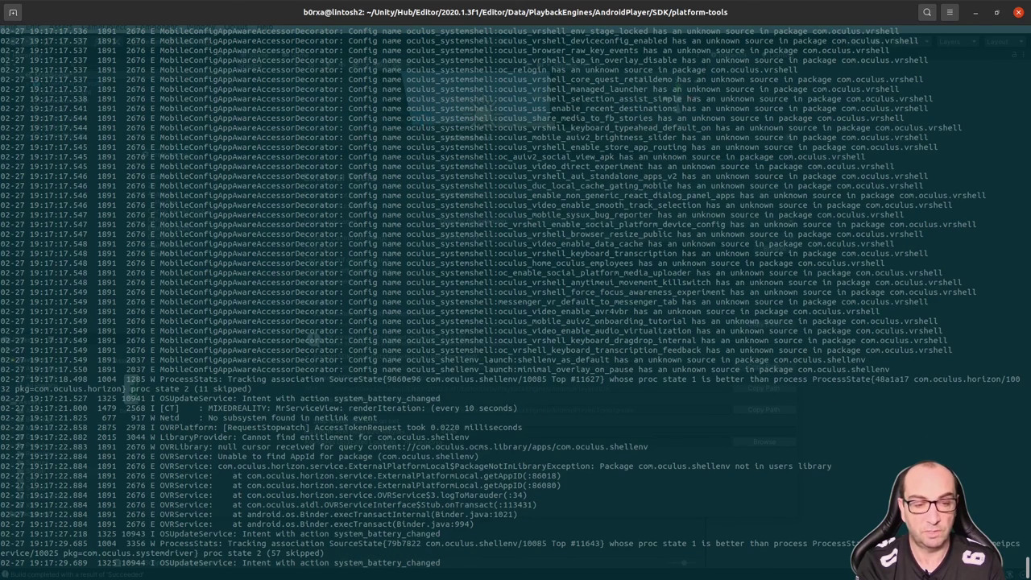
Stop the current stream, run 'adb -d logcat -e [KISA]', then interrupt its output
key(ctrl+c)
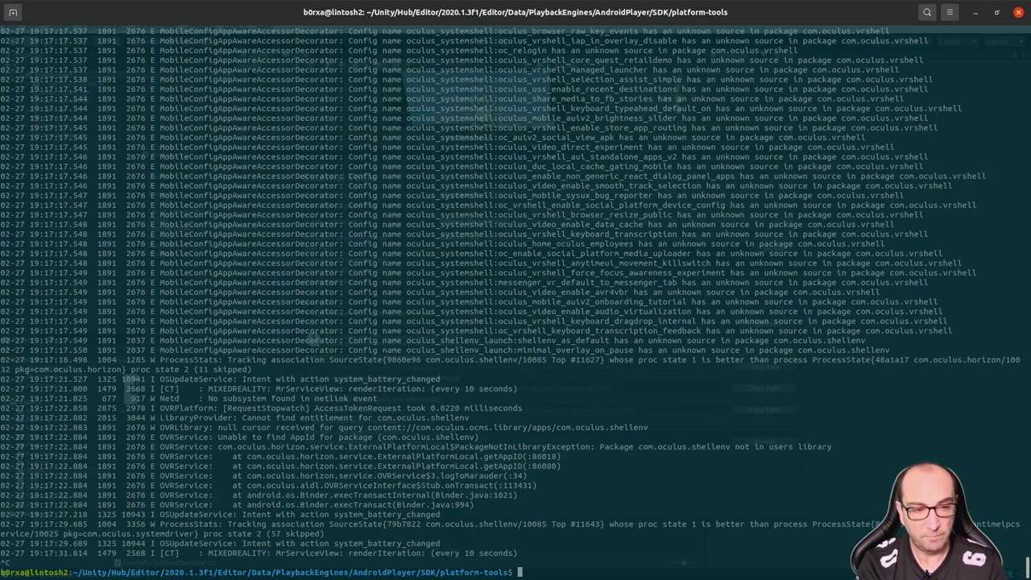
text(adb -d logcat -)
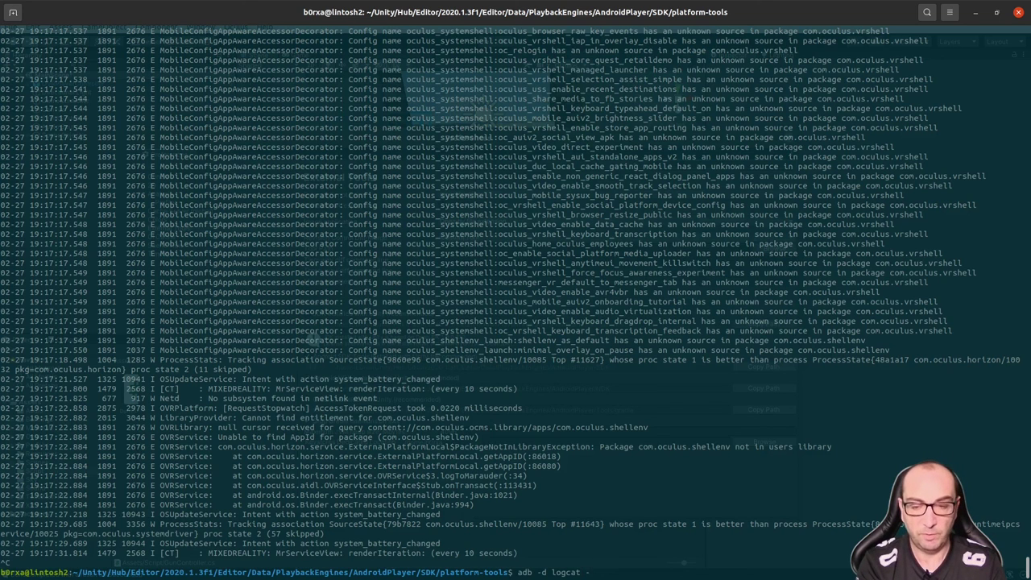
text( [)
text(Uu])
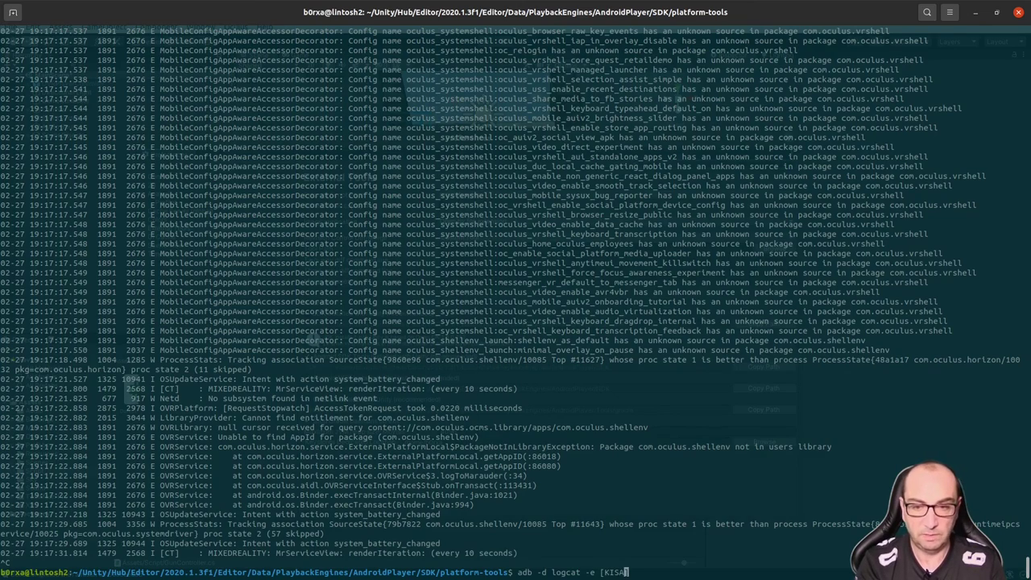
key(Return)
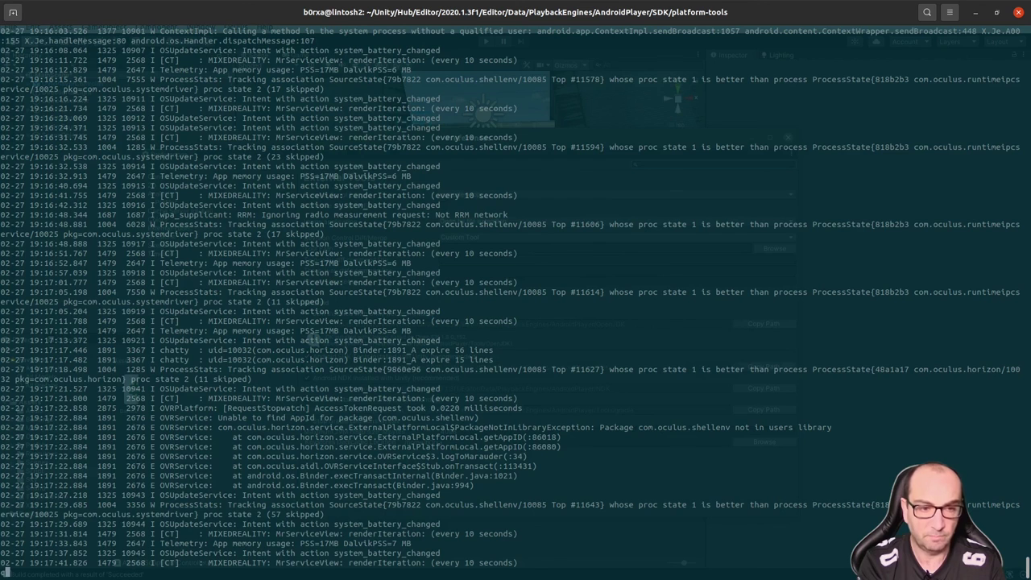
key(ctrl+c)
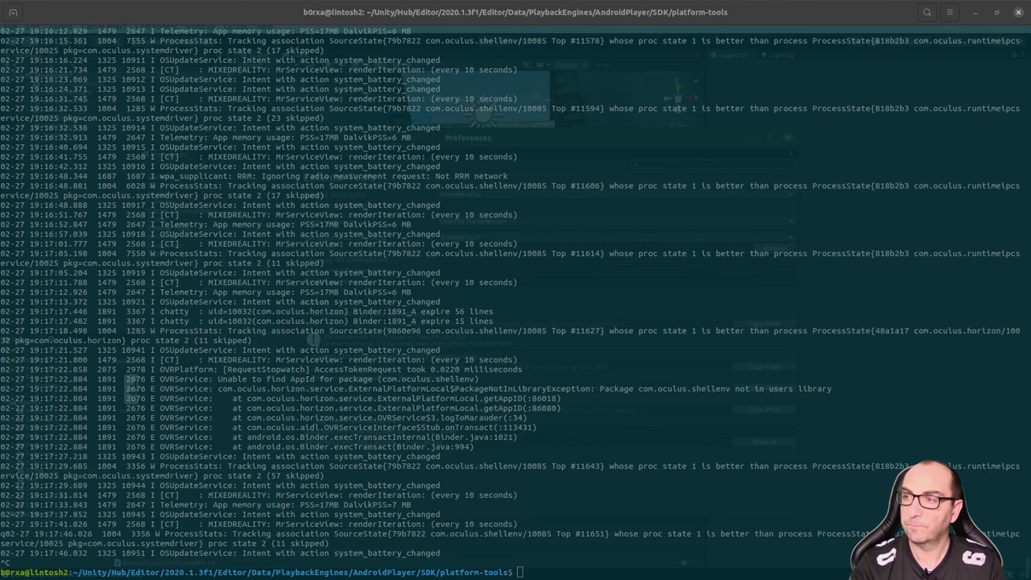
Rerun the previous logcat command with '| fgrep [KISA]' replacing the -e filter
click(742, 474)
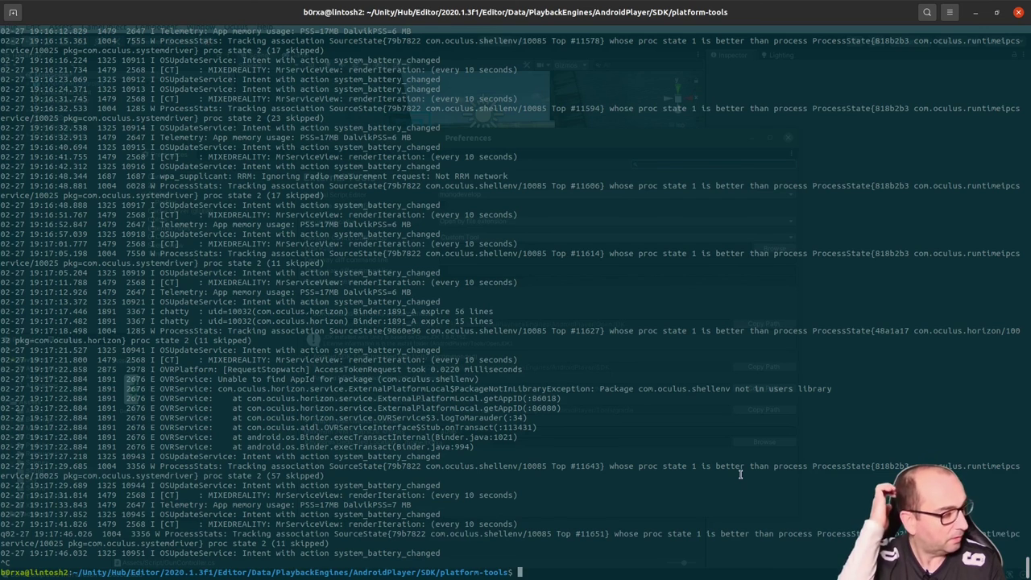
text(fgrep)
key(BackSpace)
key(BackSpace)
key(BackSpace)
key(BackSpace)
key(Up)
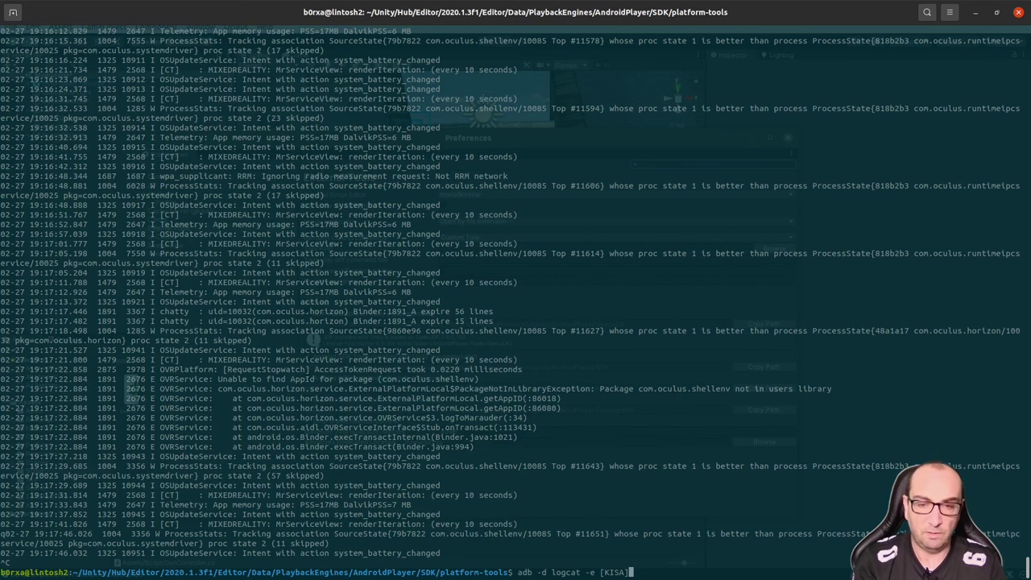
key(BackSpace)
key(BackSpace)
key(BackSpace)
key(BackSpace)
key(BackSpace)
key(BackSpace)
key(BackSpace)
key(BackSpace)
text(| fgrep [K)
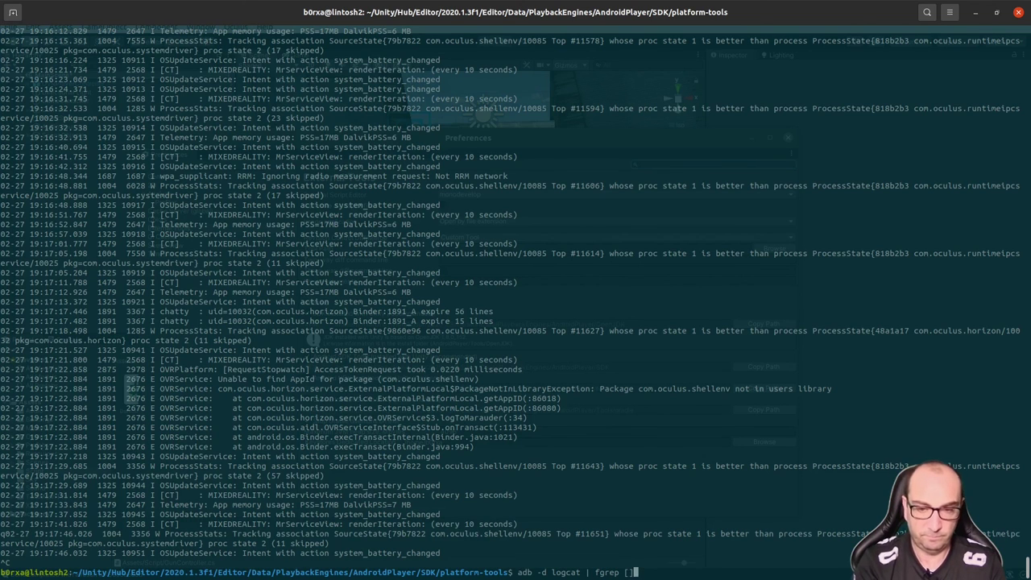
text(ISA])
key(Return)
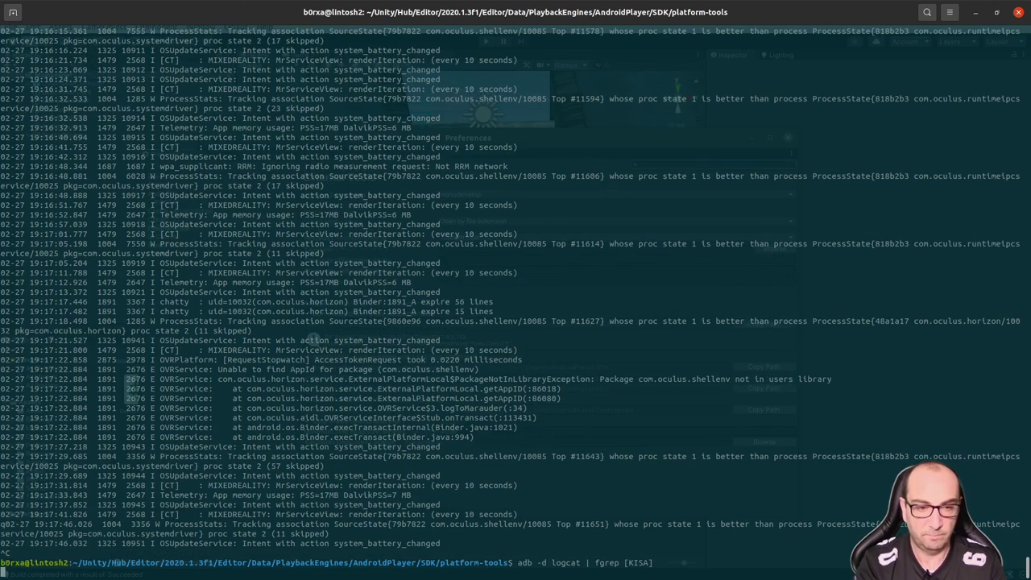